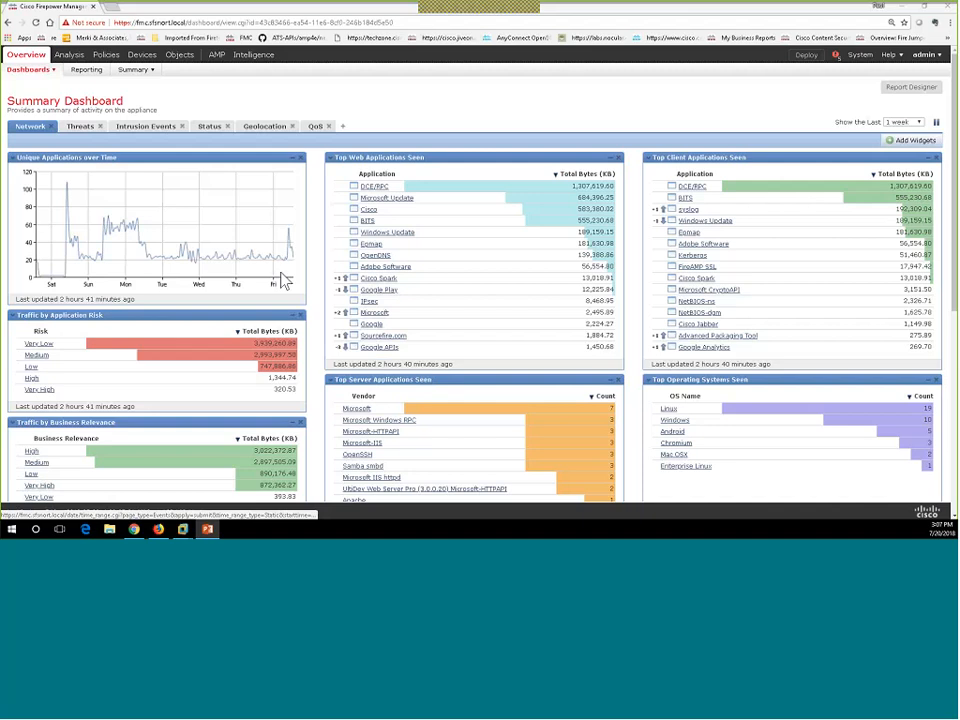
# From the Summary Dashboard, bring up the Policies menu listing Access Control, Intrusion, Identity and other policy types.
pyautogui.moveTo(70, 62)
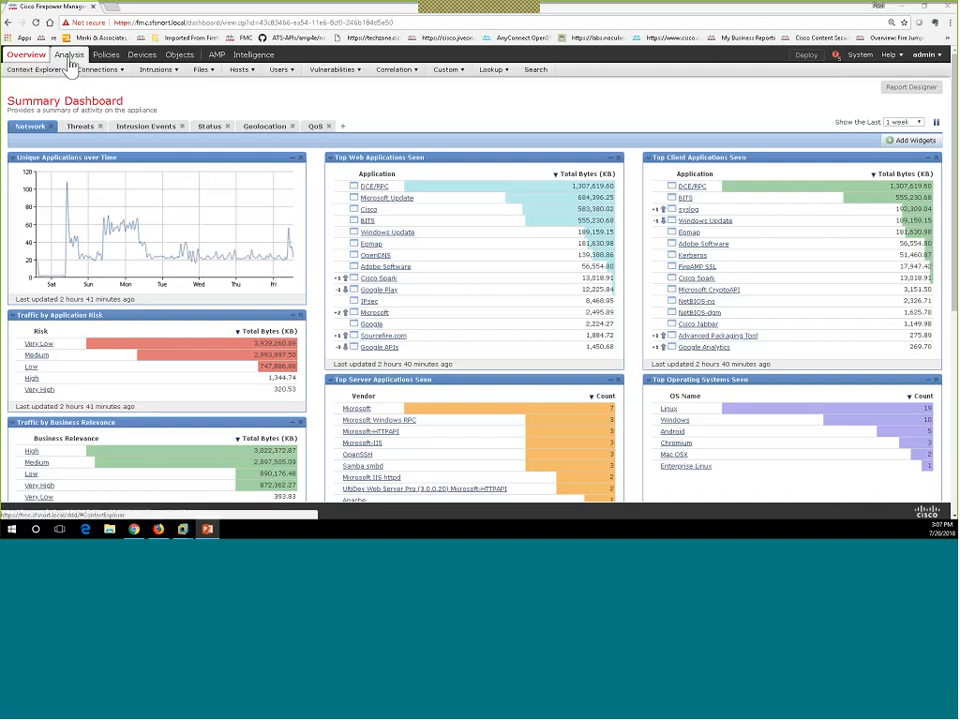
pyautogui.moveTo(120, 73)
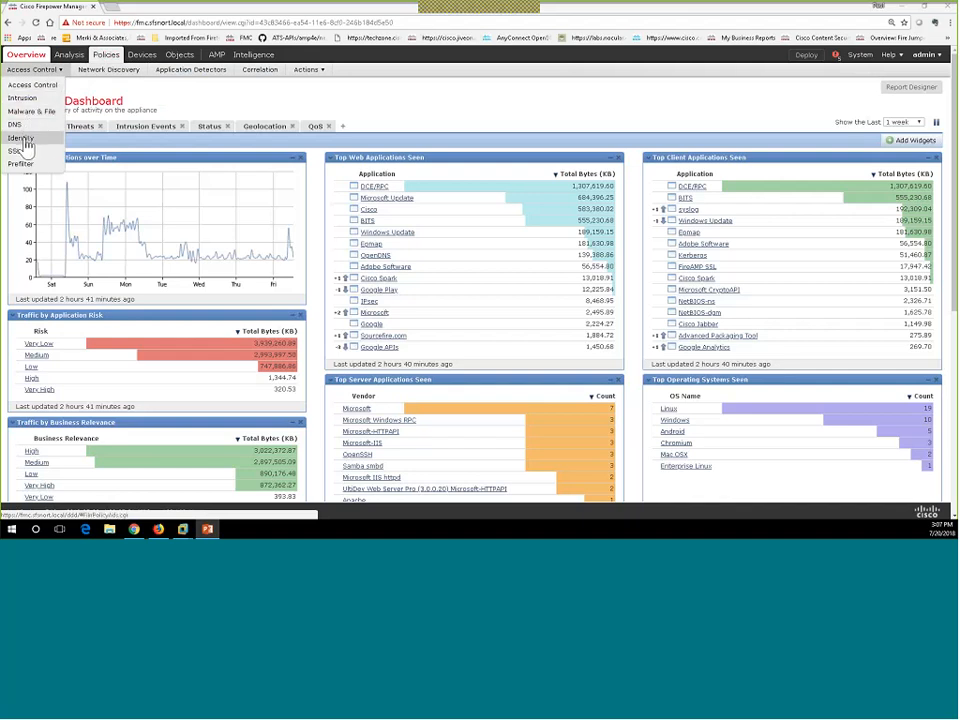
# Open Policies > Identity, which shows no identity policies and warns that a realm is required first.
pyautogui.click(27, 145)
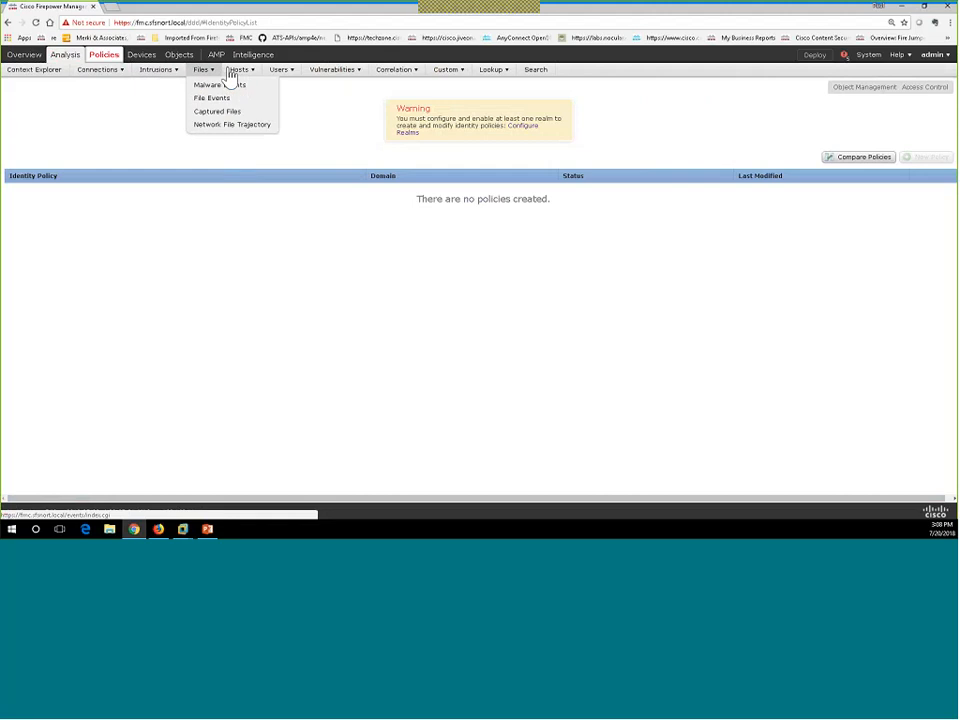
pyautogui.moveTo(268, 83)
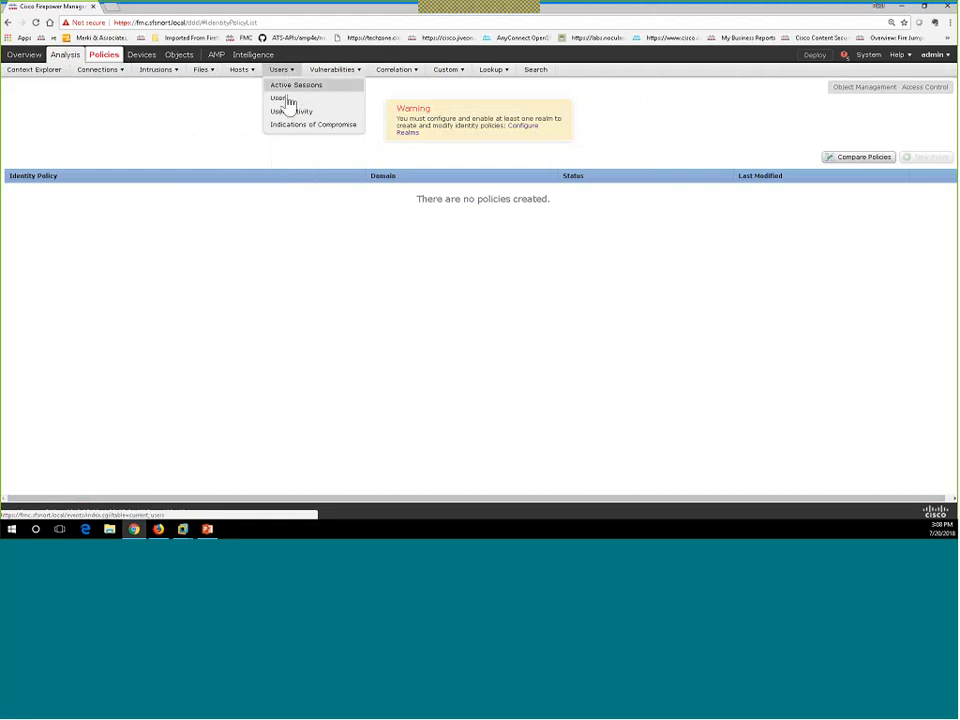
# Open the Analysis > Users > Users table view, which lists no user records.
pyautogui.click(286, 100)
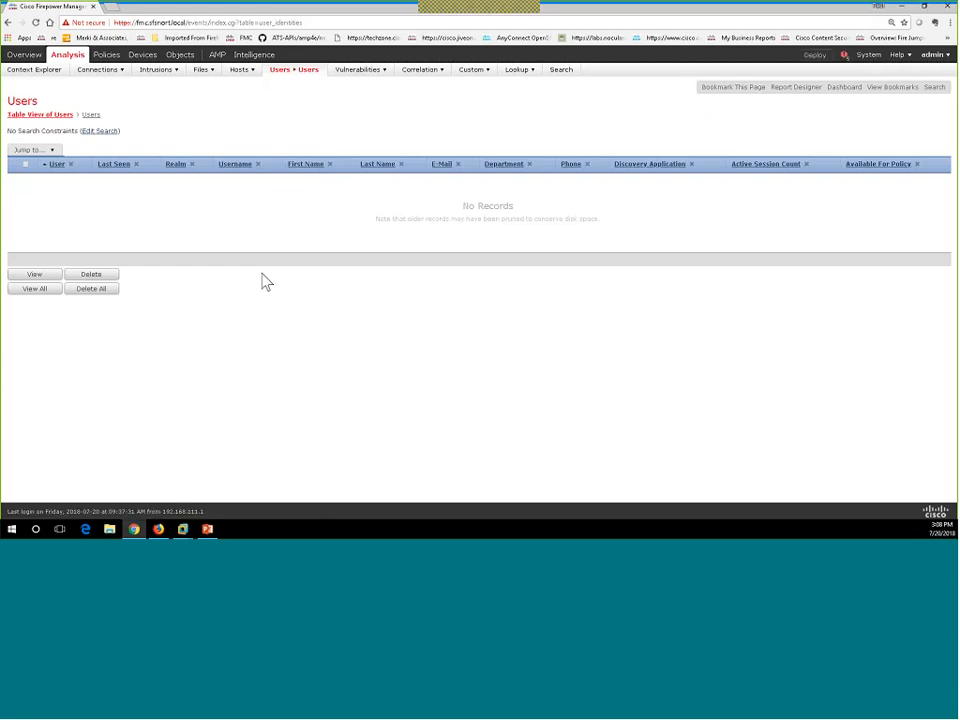
pyautogui.moveTo(291, 77)
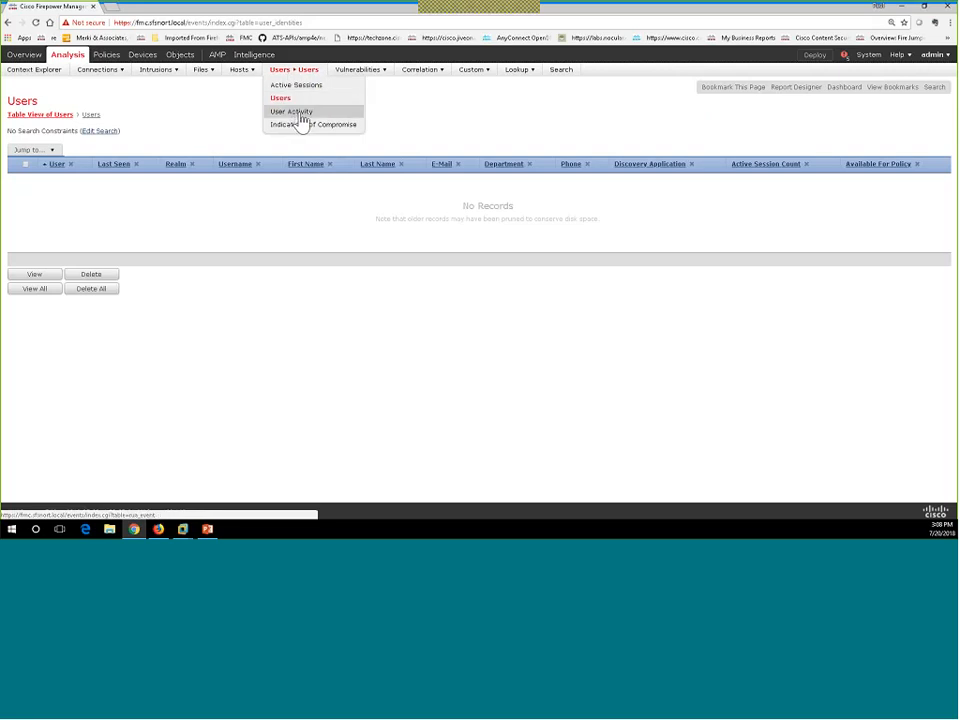
# Check Analysis > Users > User Activity, which shows no events.
pyautogui.click(302, 119)
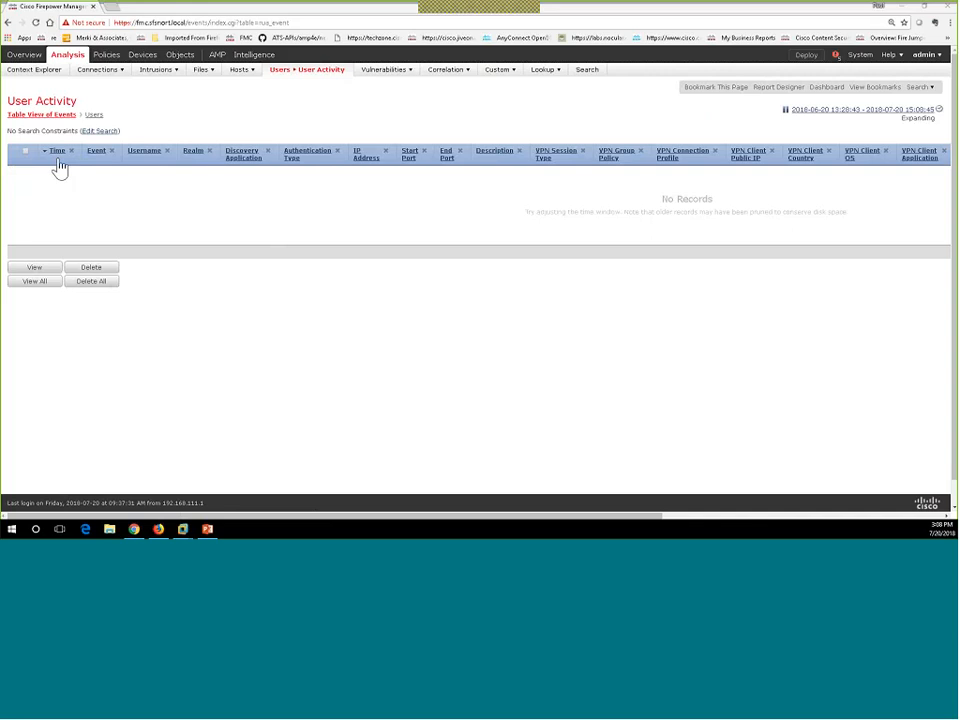
# Bring VMware Workstation to the front from the Windows taskbar.
pyautogui.click(183, 529)
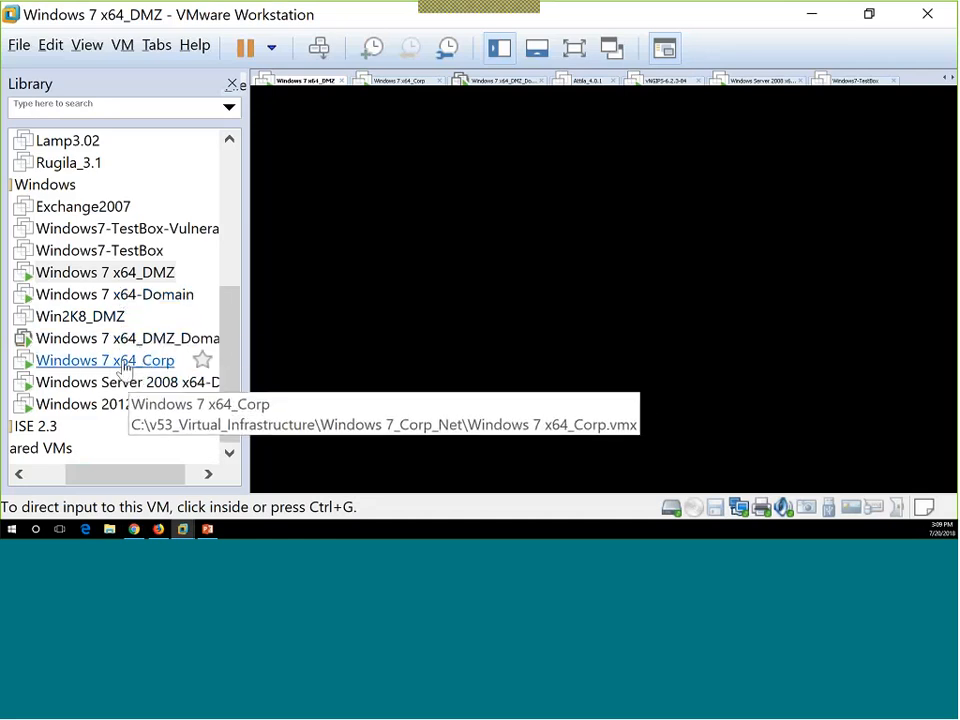
# Switch to the Windows 7 x64_Corp VM and launch Chrome on its desktop.
pyautogui.click(133, 366)
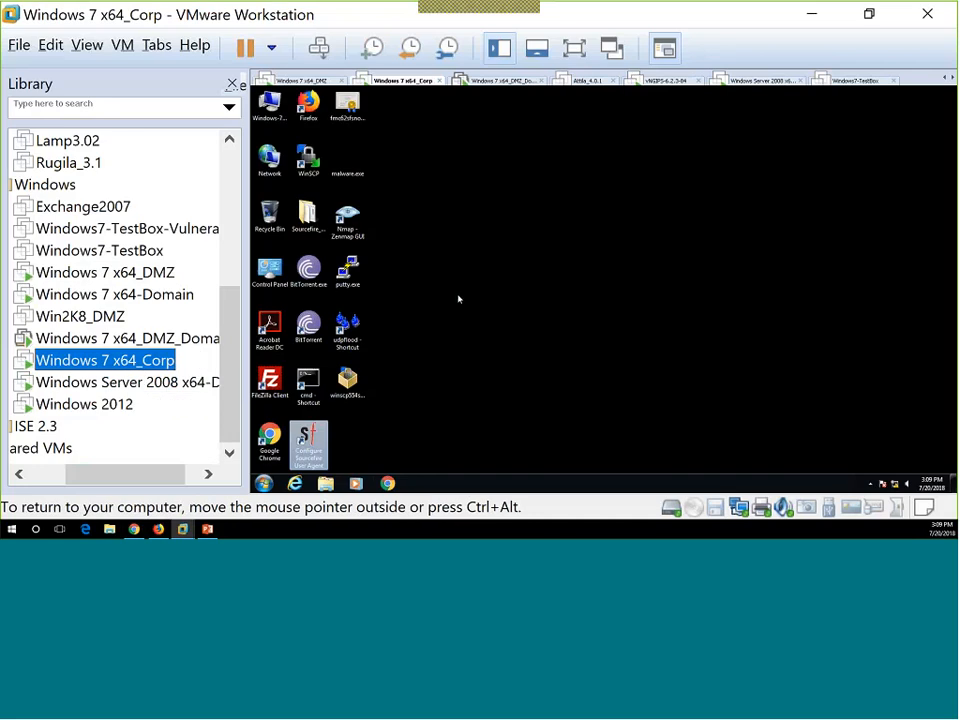
pyautogui.click(390, 485)
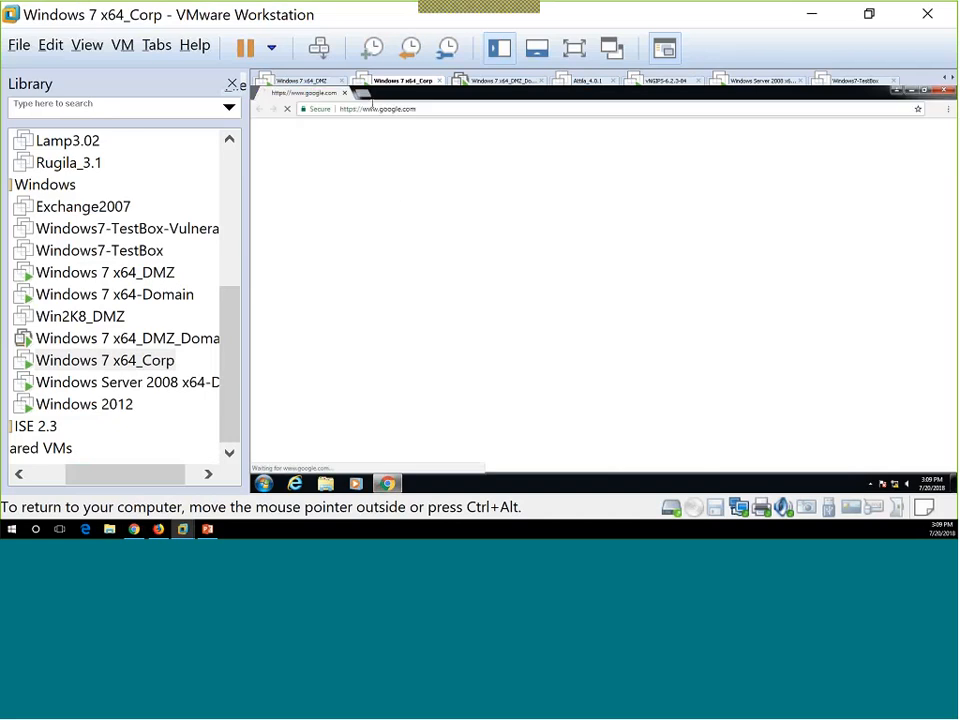
# Point the Corp VM's Chrome at ftp://192.168.10.11.
pyautogui.click(368, 110)
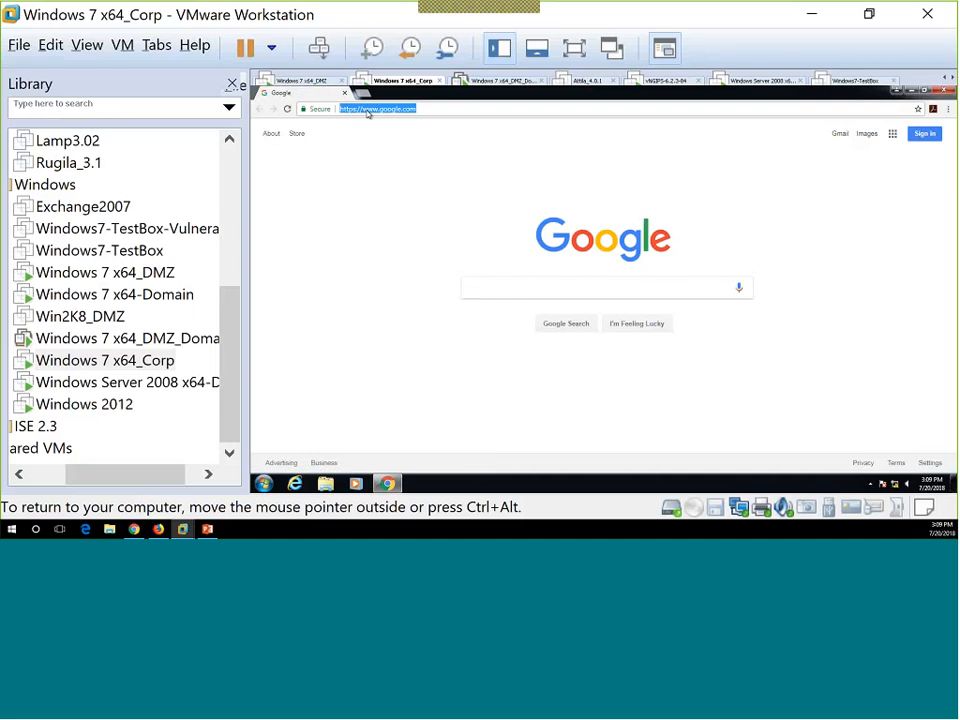
pyautogui.write('ftp://')
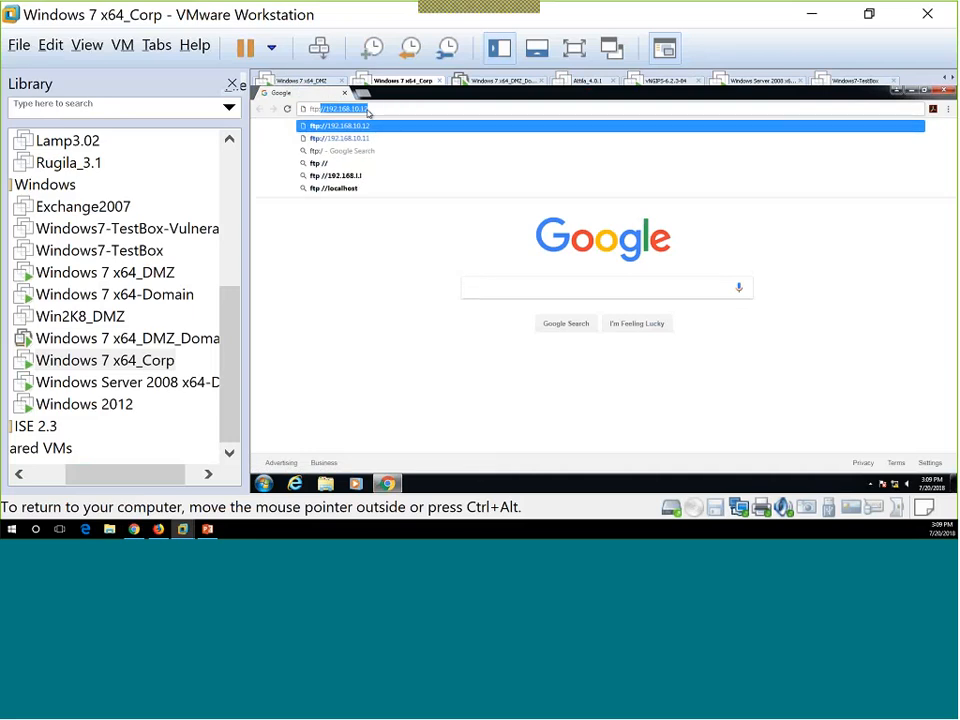
pyautogui.write('192.168.10.11')
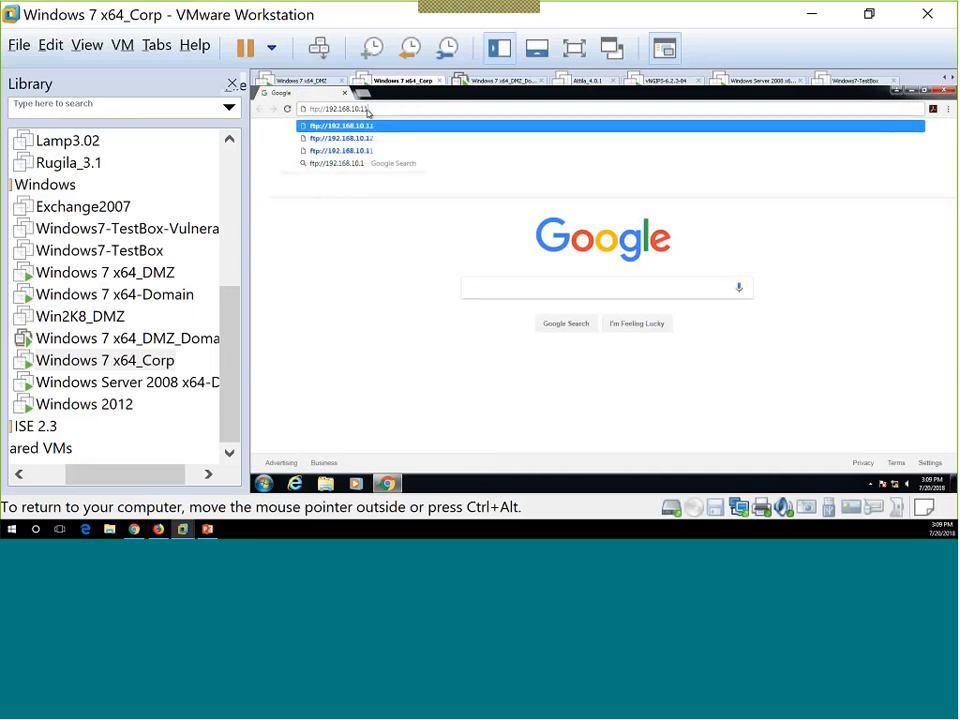
pyautogui.press('Return')
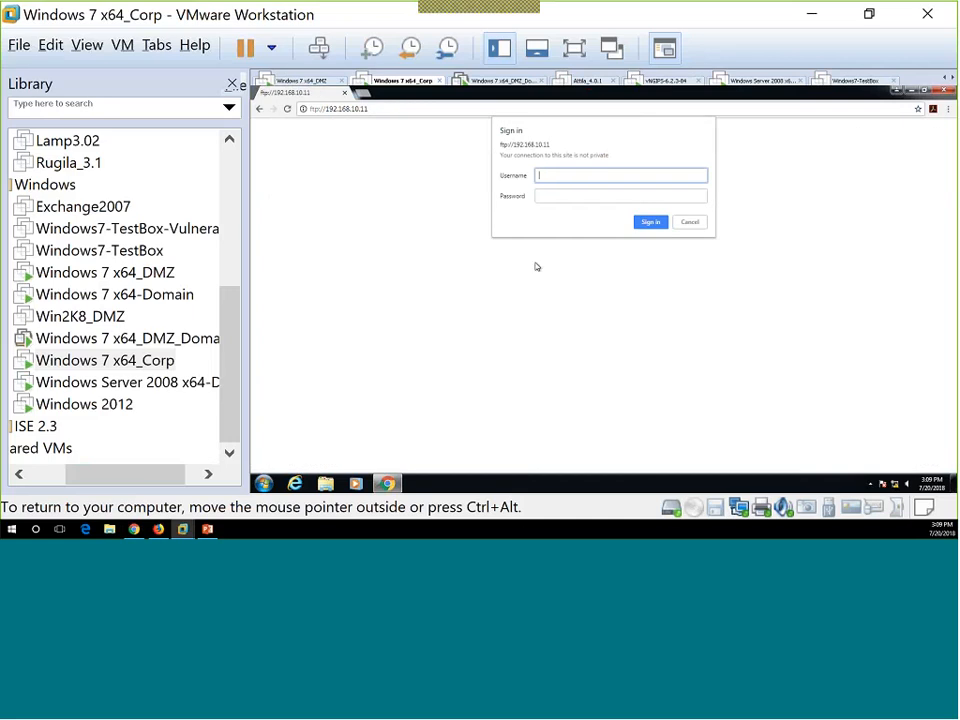
# Enter the FTP username and password in the sign-in prompt and submit them.
pyautogui.write('admin')
pyautogui.press('Tab')
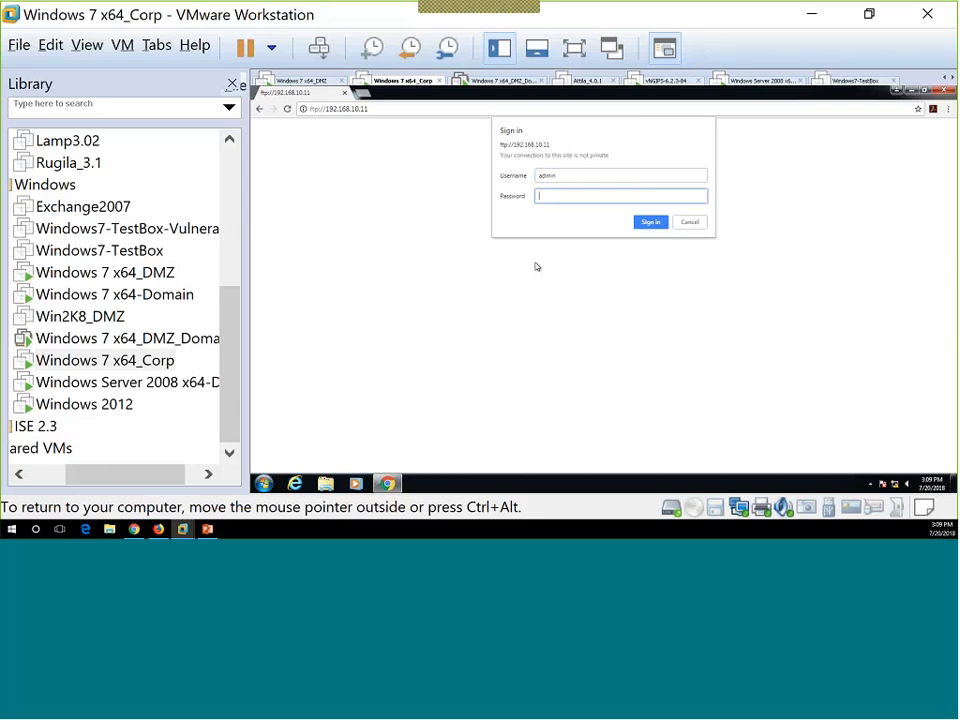
pyautogui.write('password')
pyautogui.press('Return')
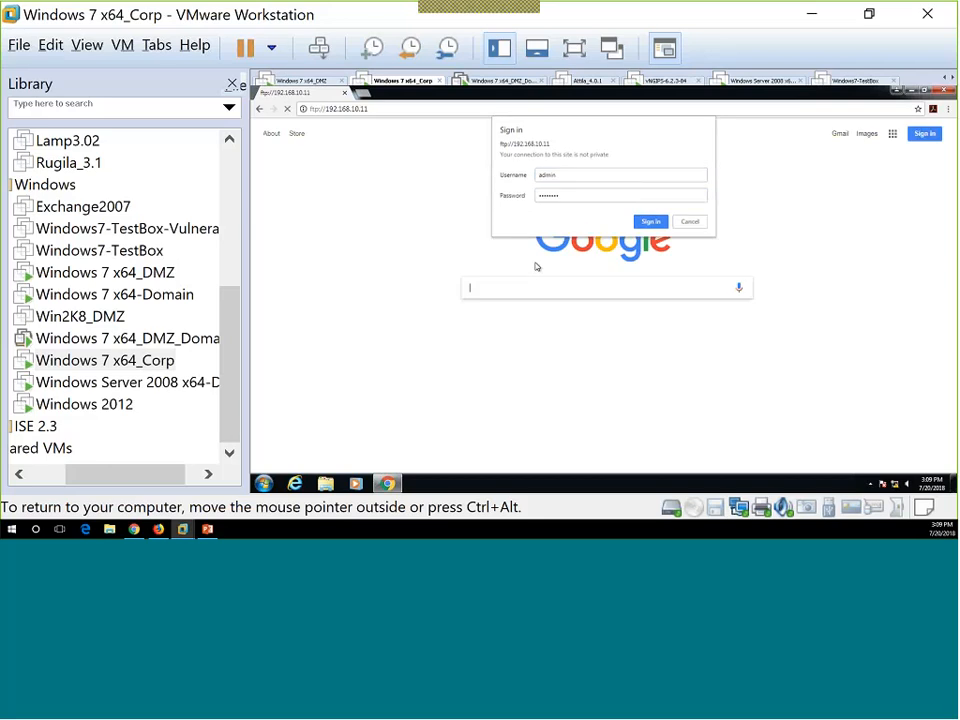
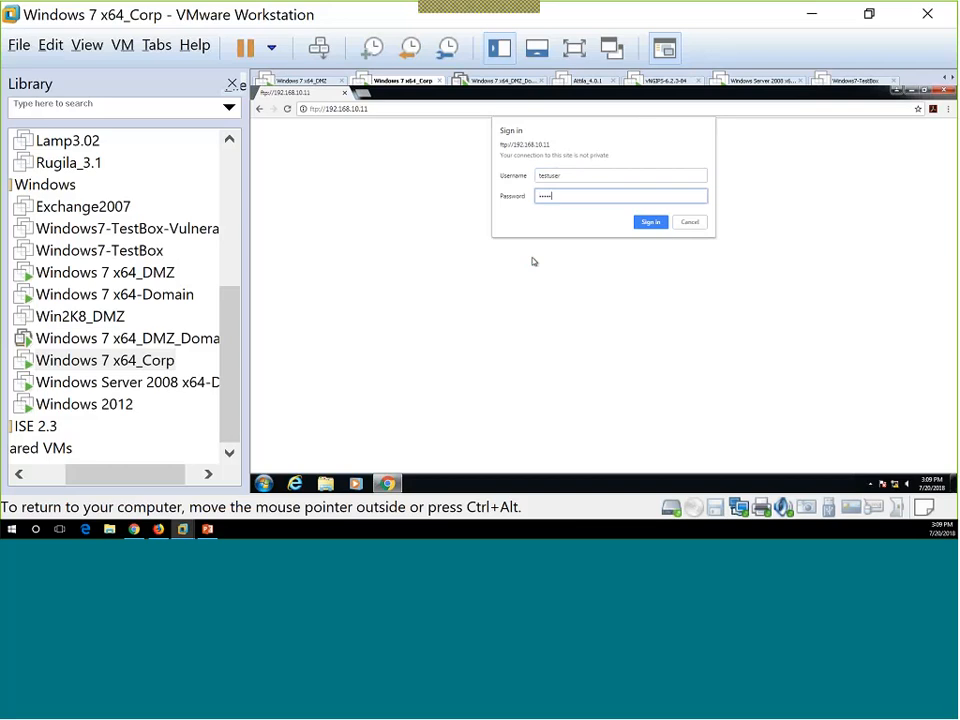
# Submit the entered credentials in the Chrome sign-in prompt for ftp://192.168.10.11.
pyautogui.press('Return')
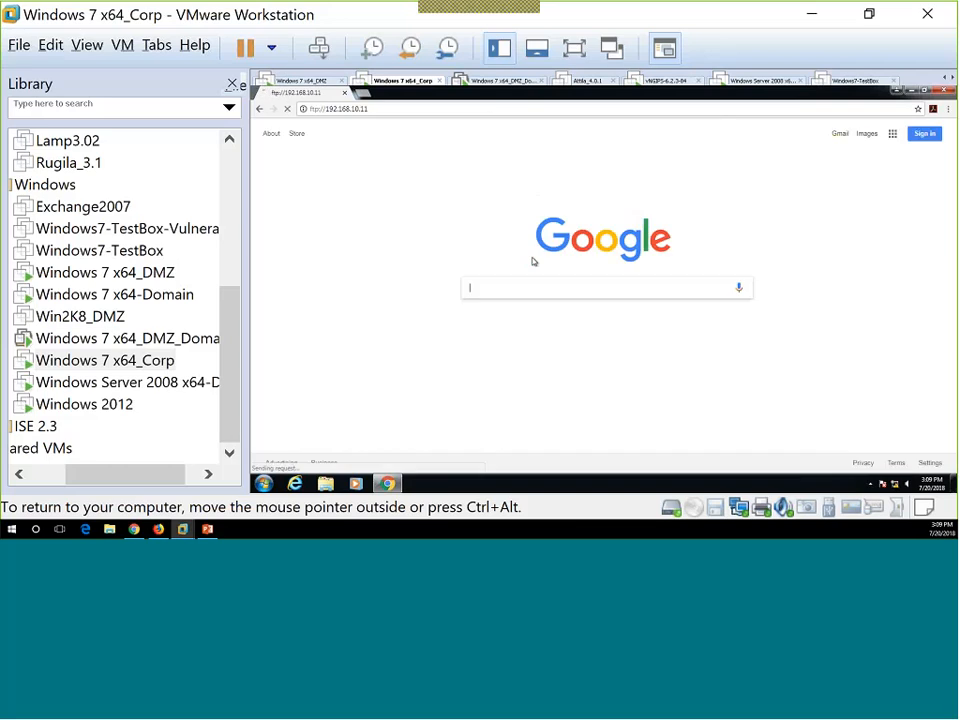
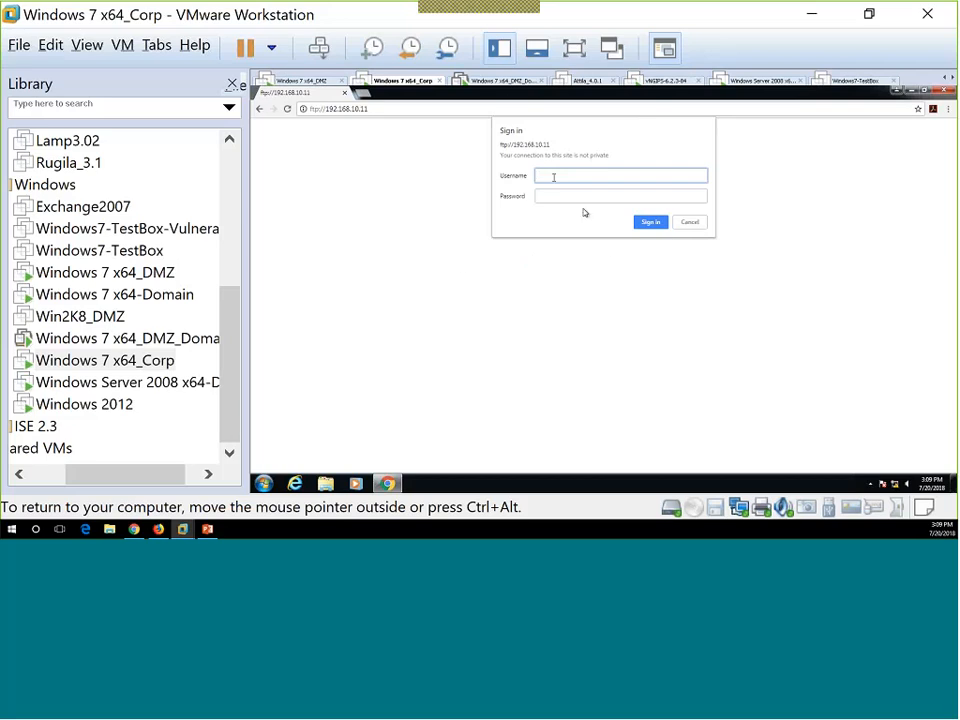
# Cancel the ftp://192.168.10.11 sign-in prompt twice, leaving a blank page without logging in.
pyautogui.click(693, 223)
pyautogui.click(693, 222)
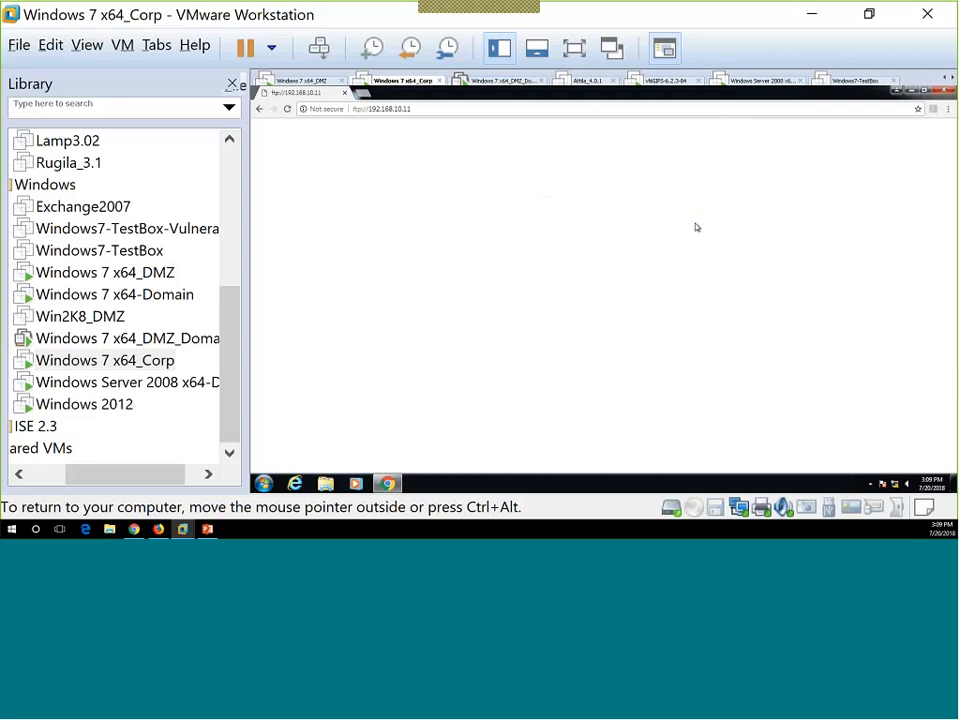
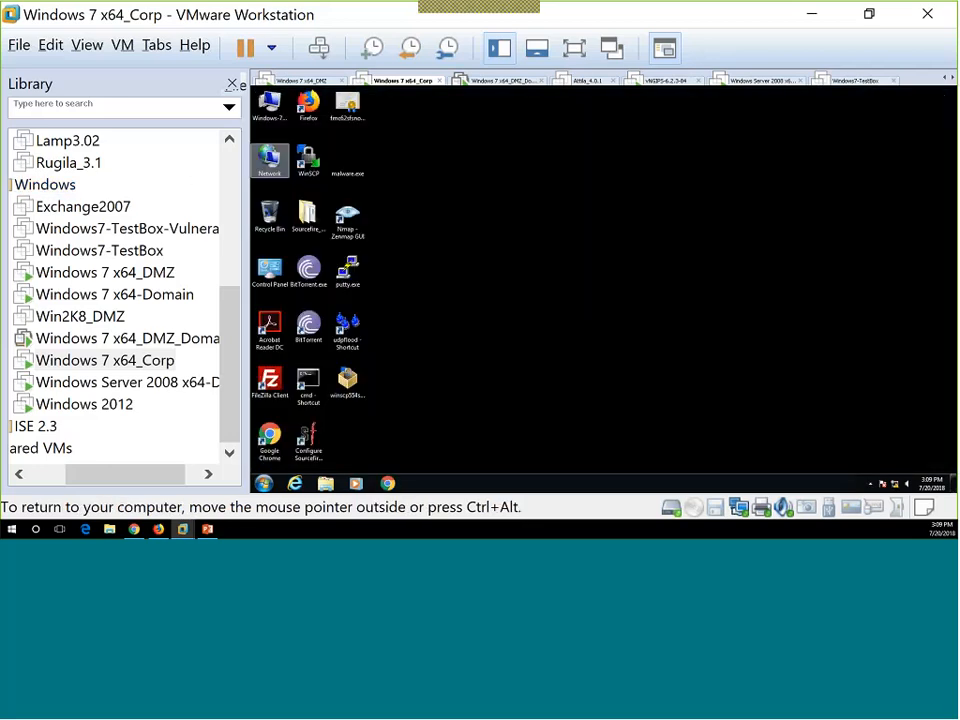
# Minimize VMware and reload User Activity to list the six FTP login events from 192.168.133.10.
pyautogui.click(815, 20)
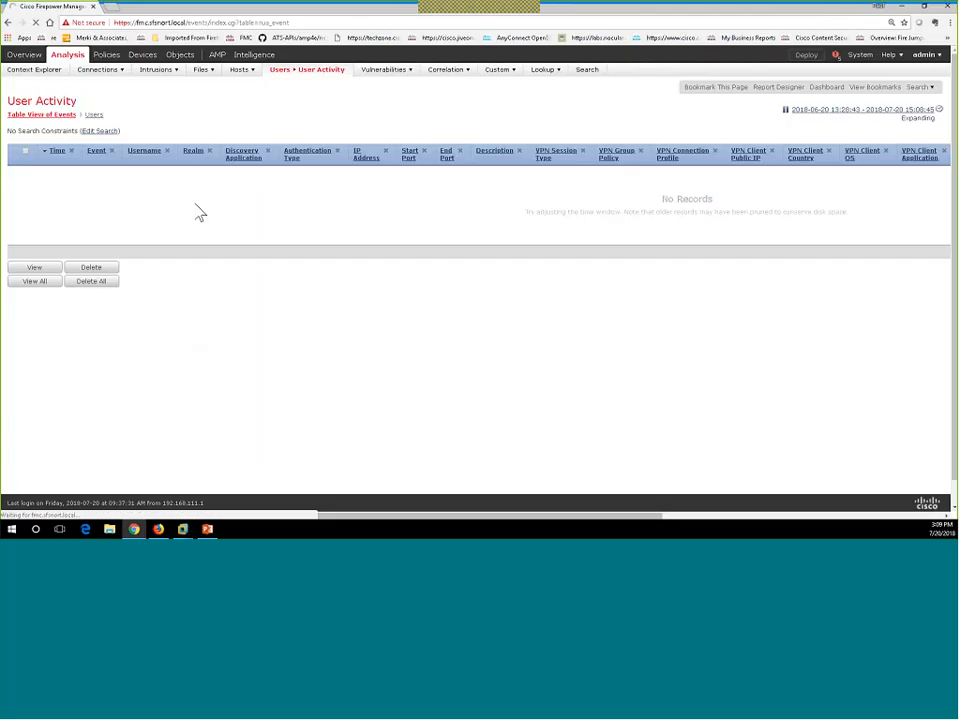
pyautogui.rightClick(317, 130)
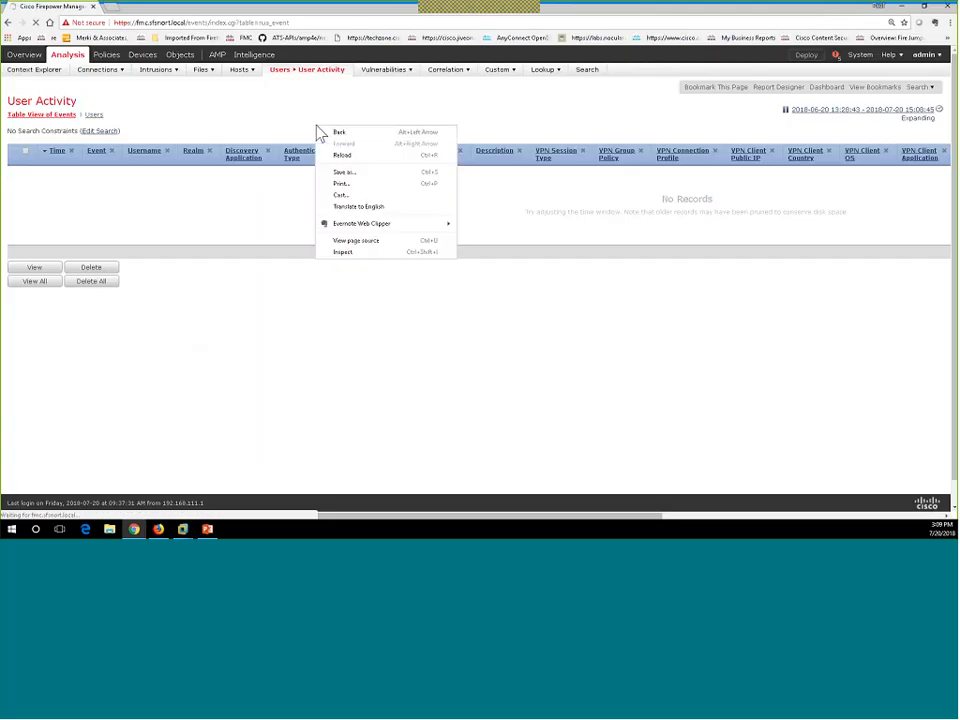
pyautogui.click(339, 156)
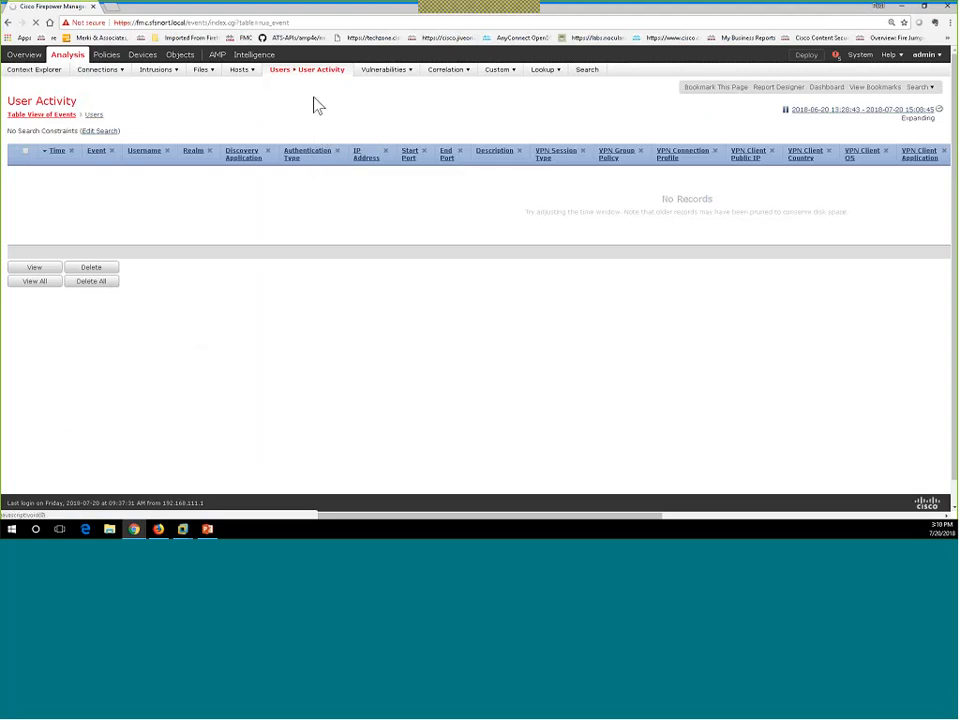
pyautogui.moveTo(306, 78)
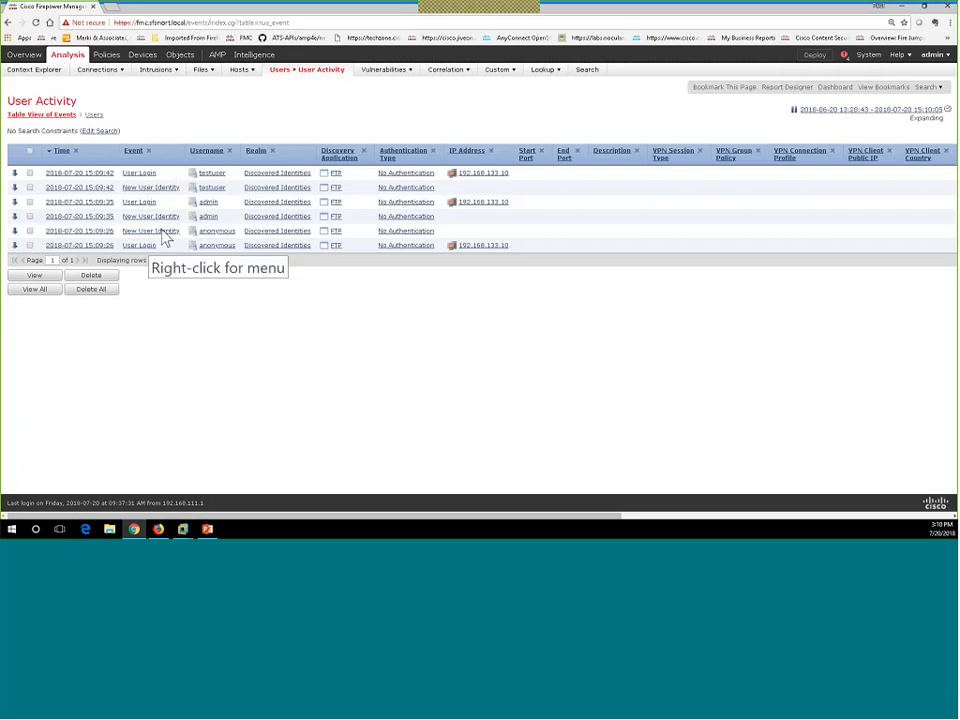
# Open the Access Control policy list in a new browser tab.
pyautogui.moveTo(106, 55)
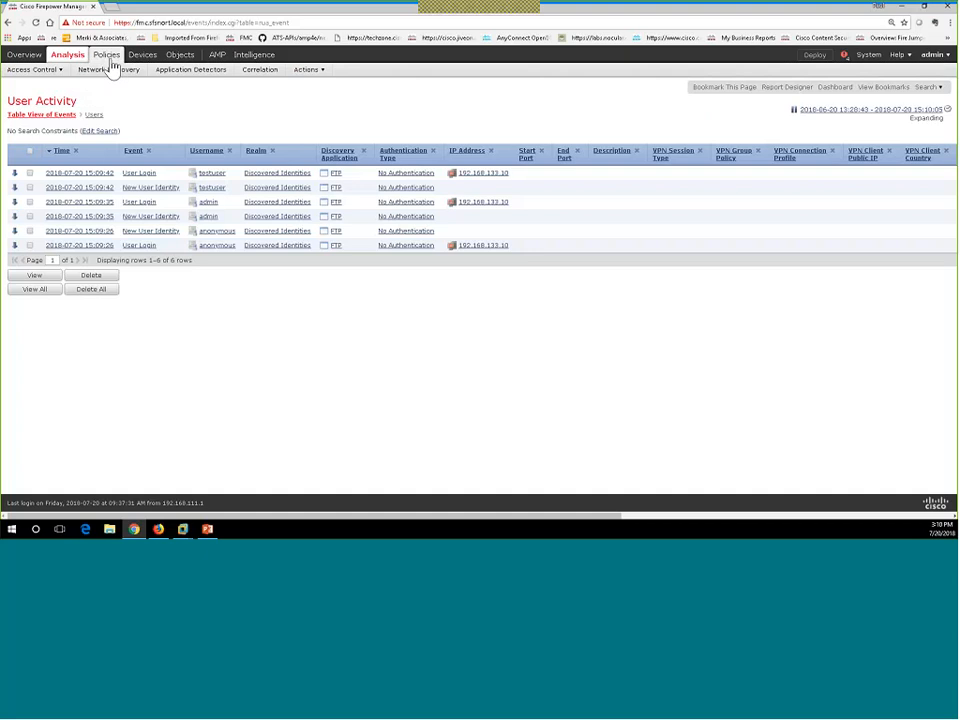
pyautogui.rightClick(51, 86)
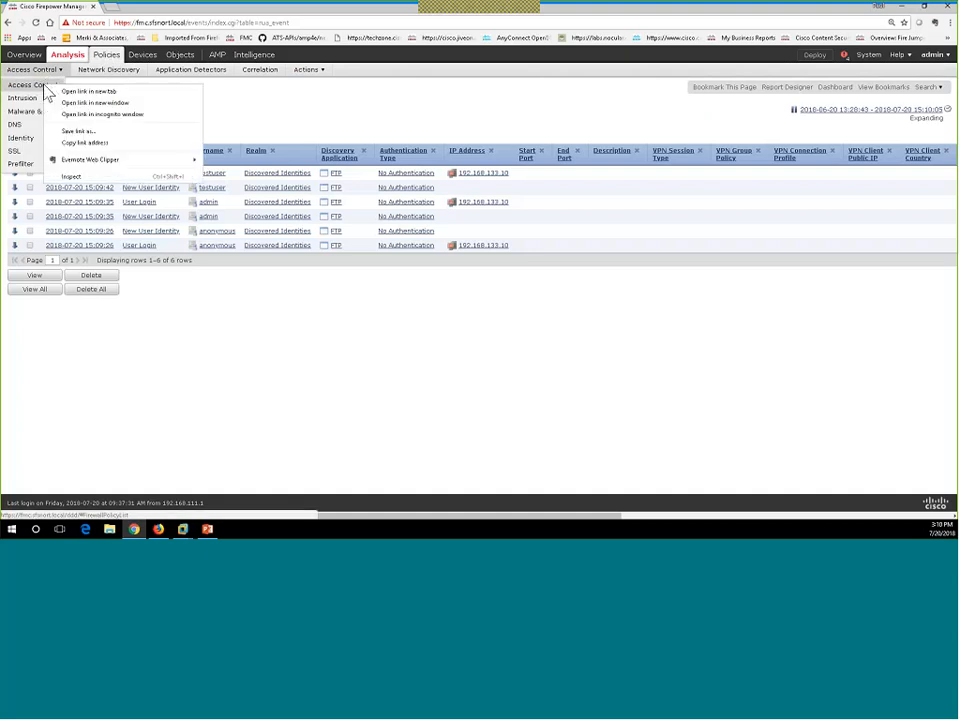
pyautogui.click(62, 92)
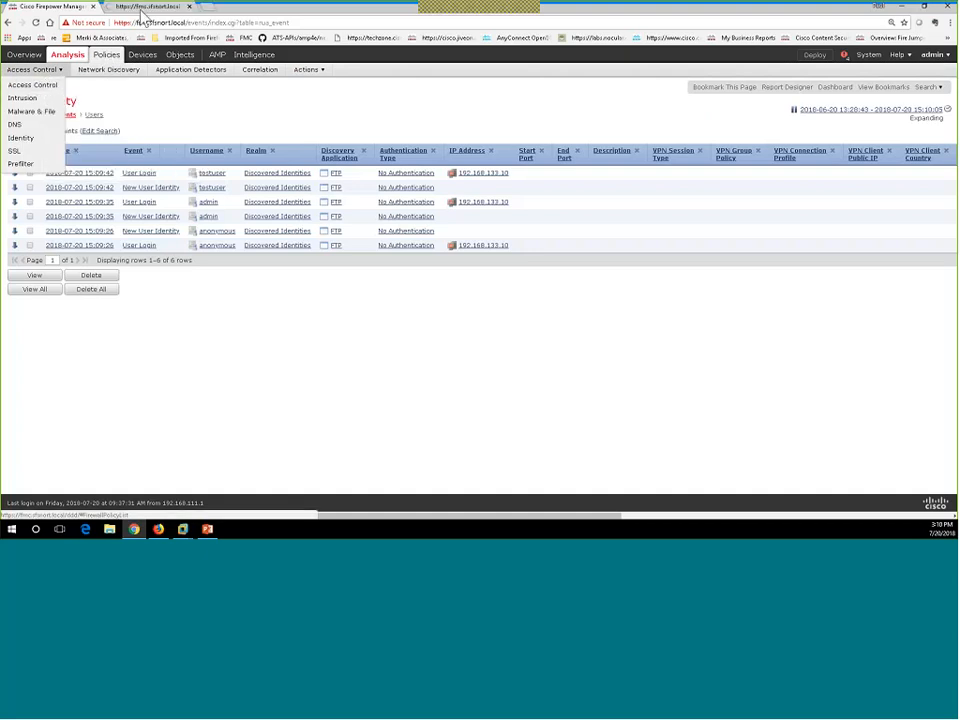
pyautogui.click(112, 8)
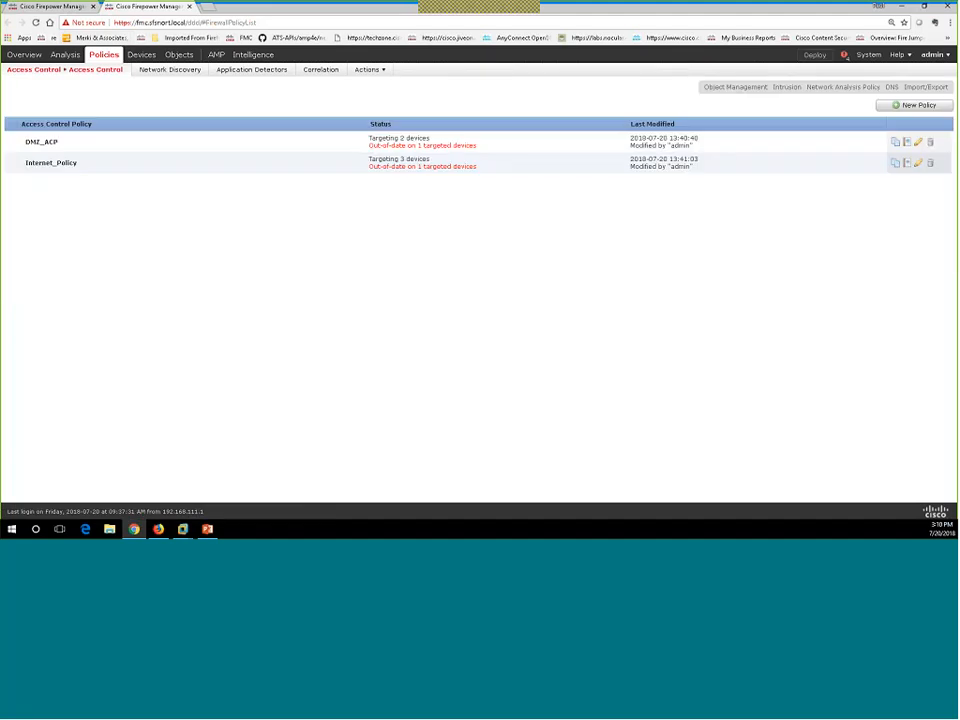
# Inspect DMZ_ACP's Blocked_Sites rule user conditions, discard without saving, then go to Network Discovery.
pyautogui.click(918, 143)
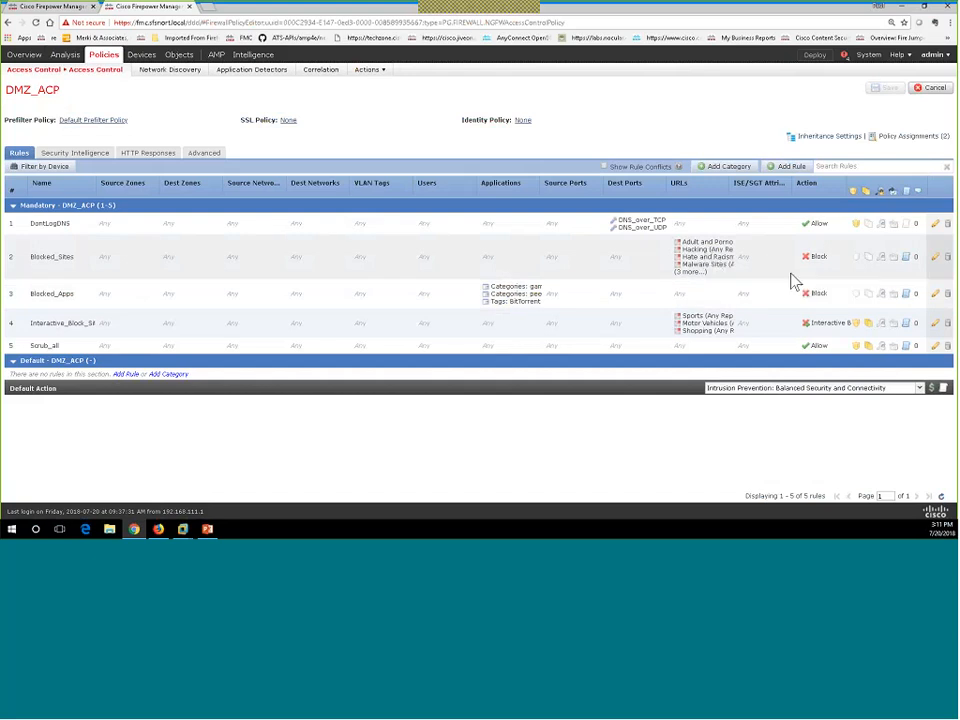
pyautogui.click(937, 261)
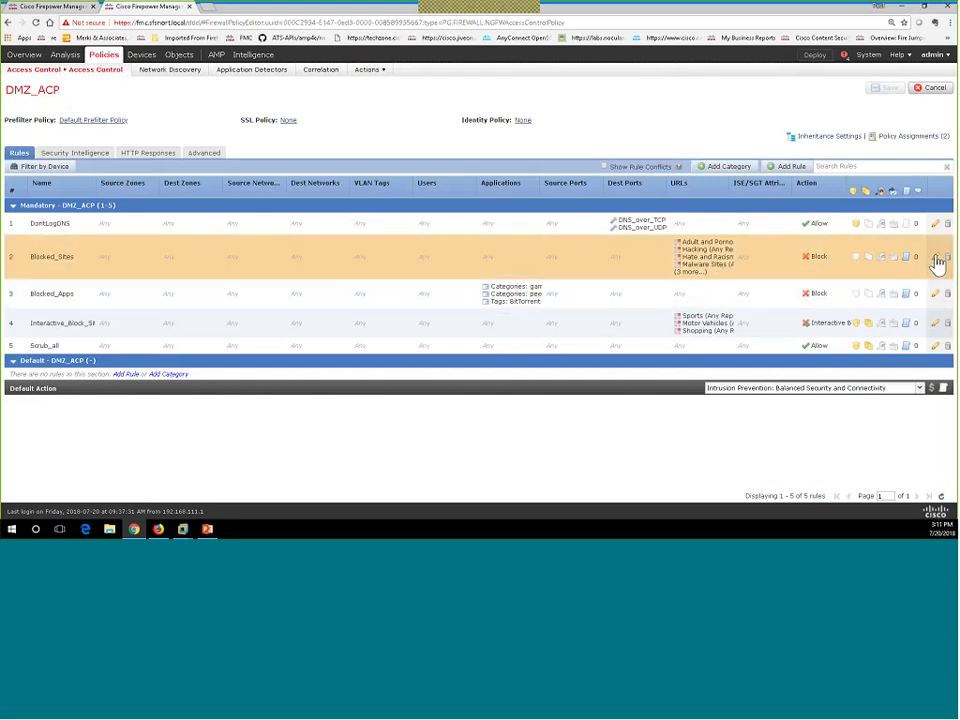
pyautogui.click(937, 261)
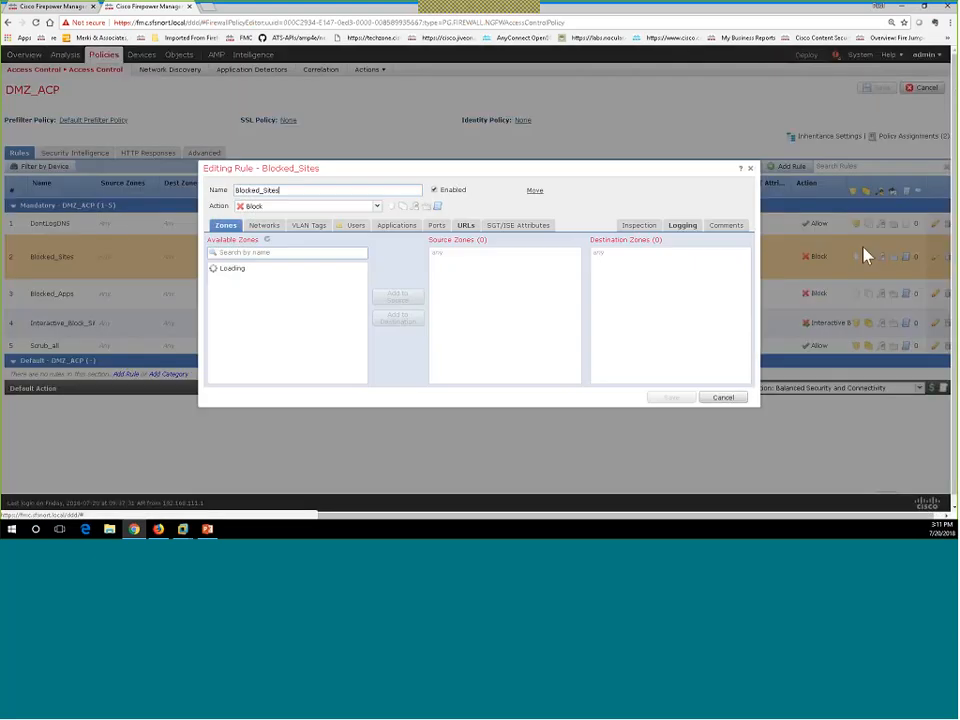
pyautogui.click(357, 226)
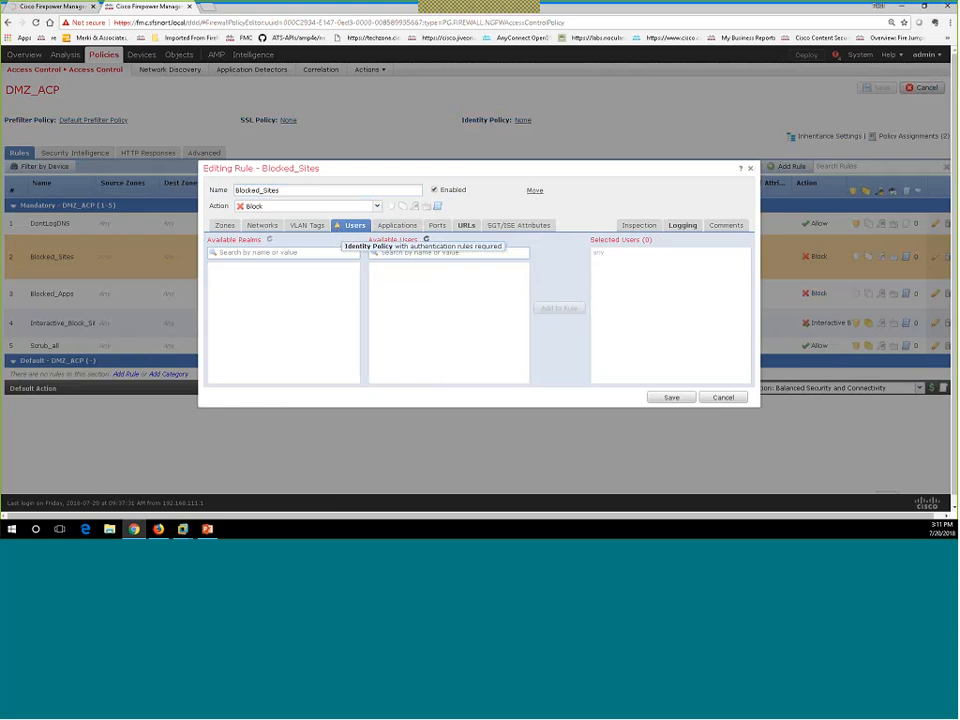
pyautogui.click(724, 396)
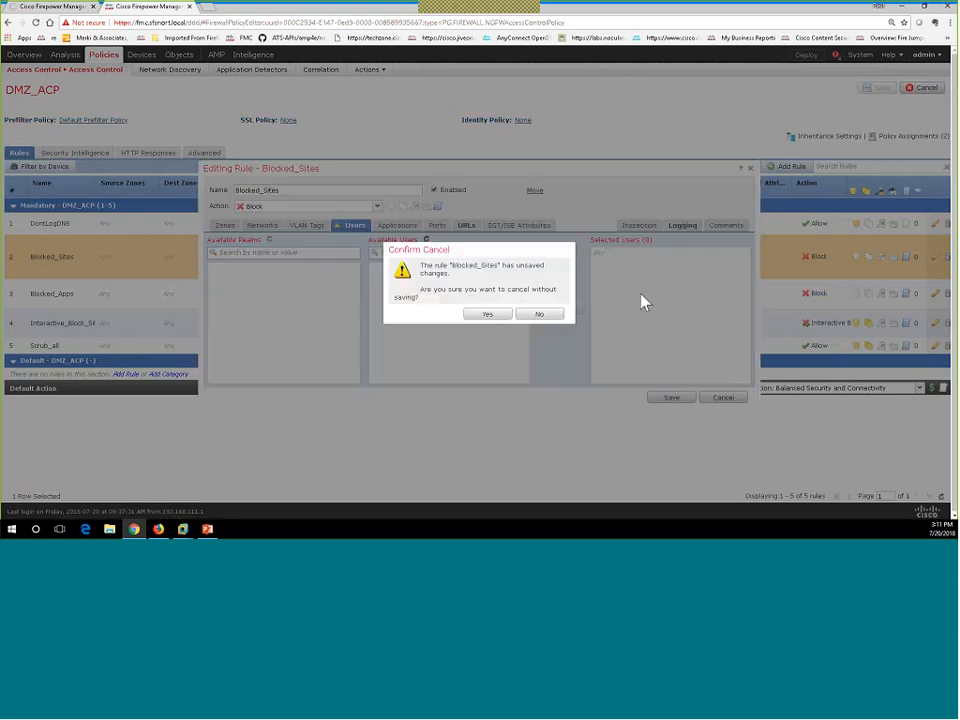
pyautogui.click(488, 315)
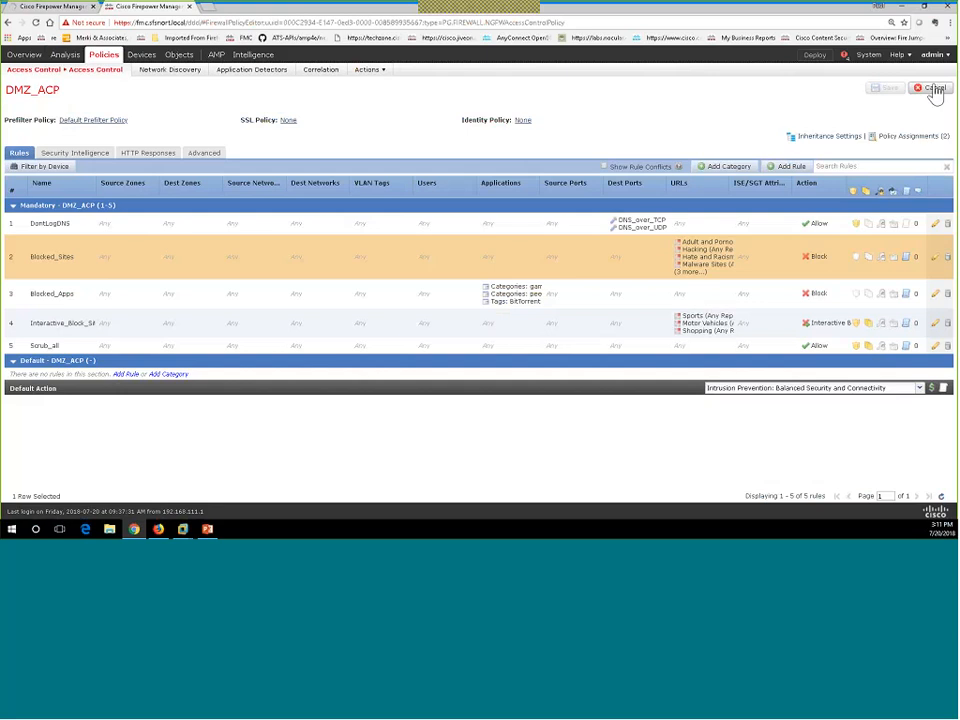
pyautogui.click(933, 88)
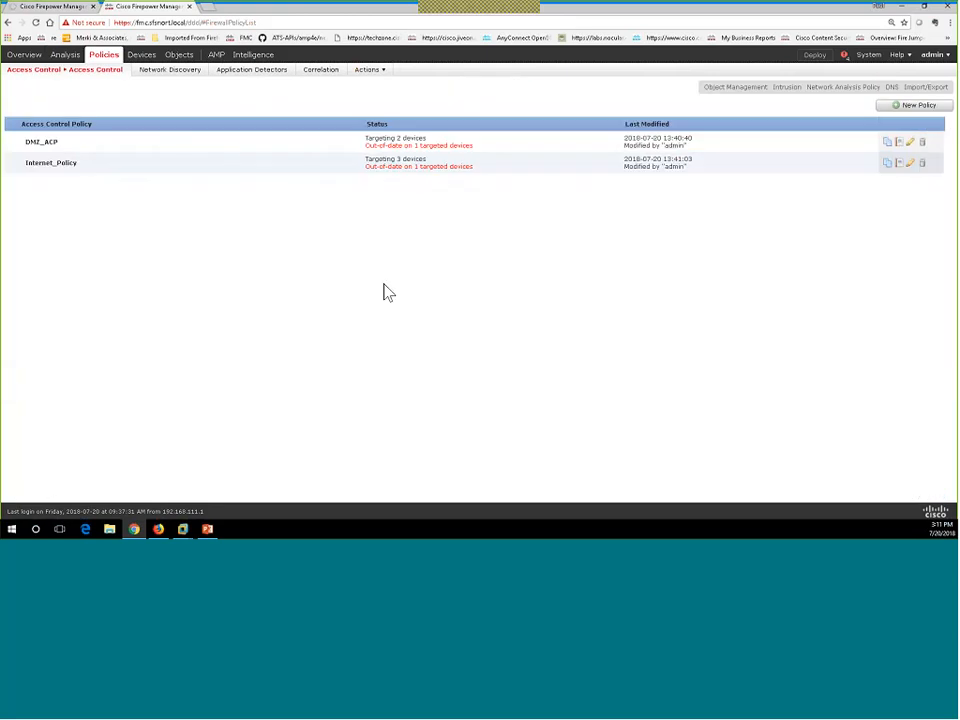
pyautogui.click(171, 75)
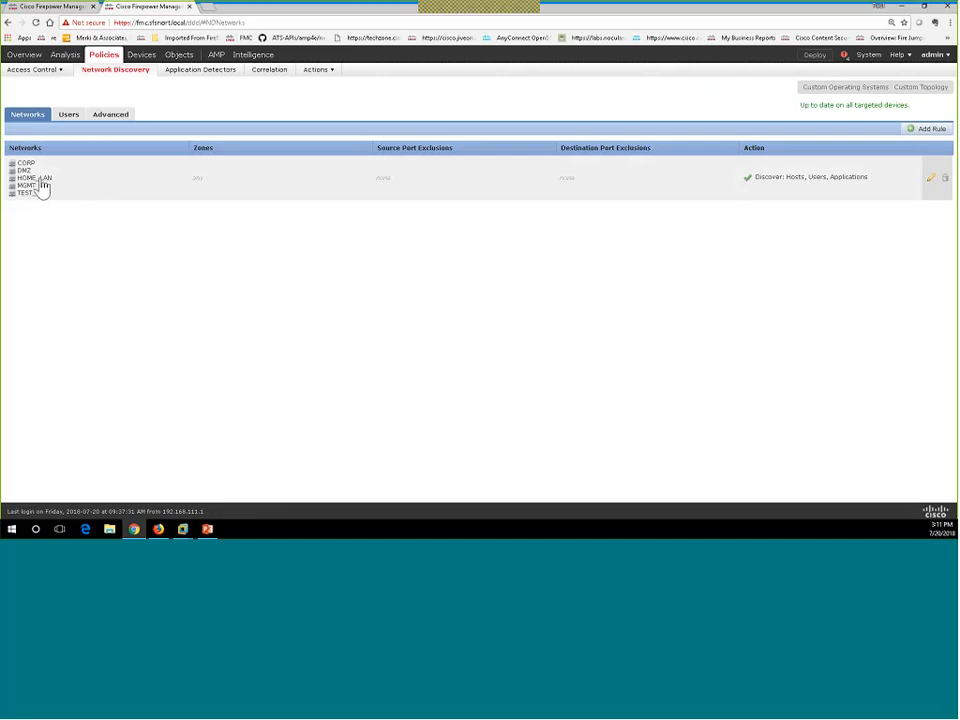
# Review the nine traffic-based user detection protocols on the Users tab and cancel unchanged.
pyautogui.moveTo(42, 186)
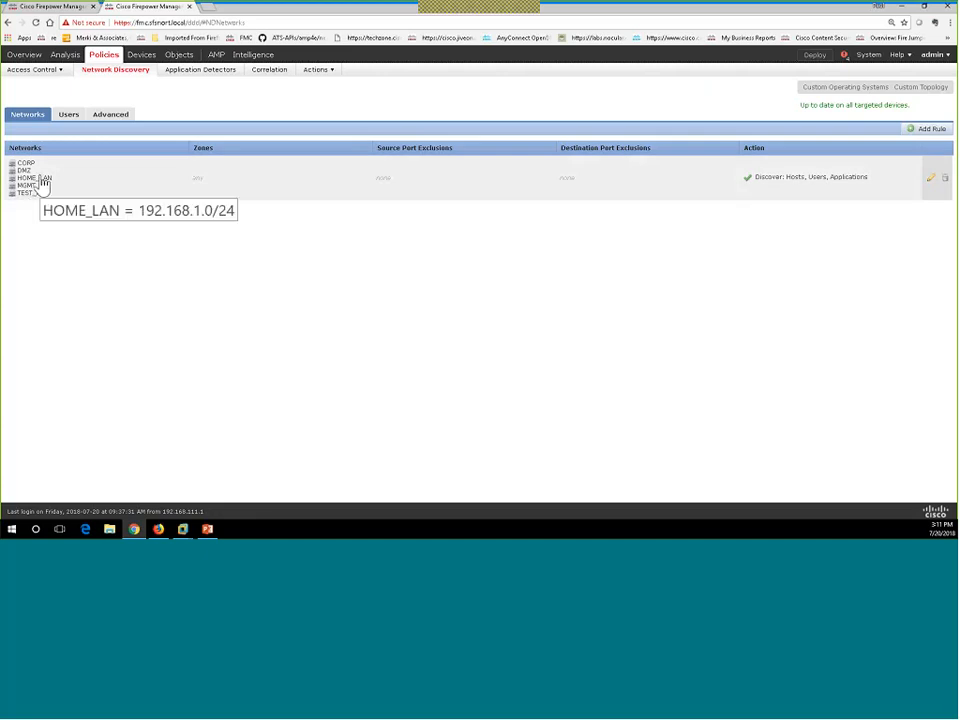
pyautogui.click(68, 115)
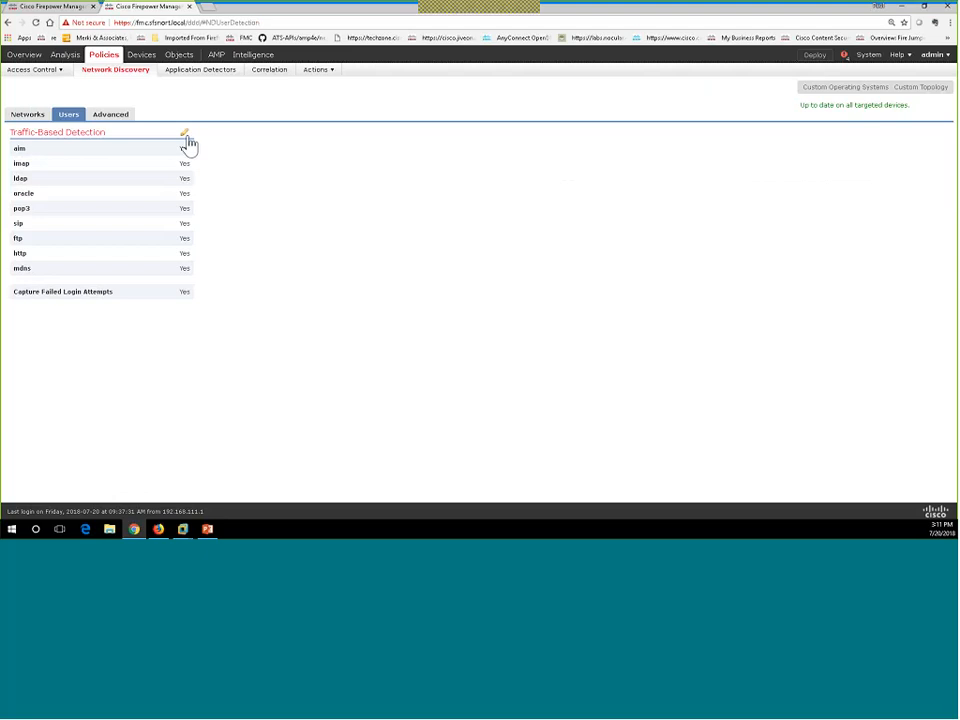
pyautogui.click(184, 133)
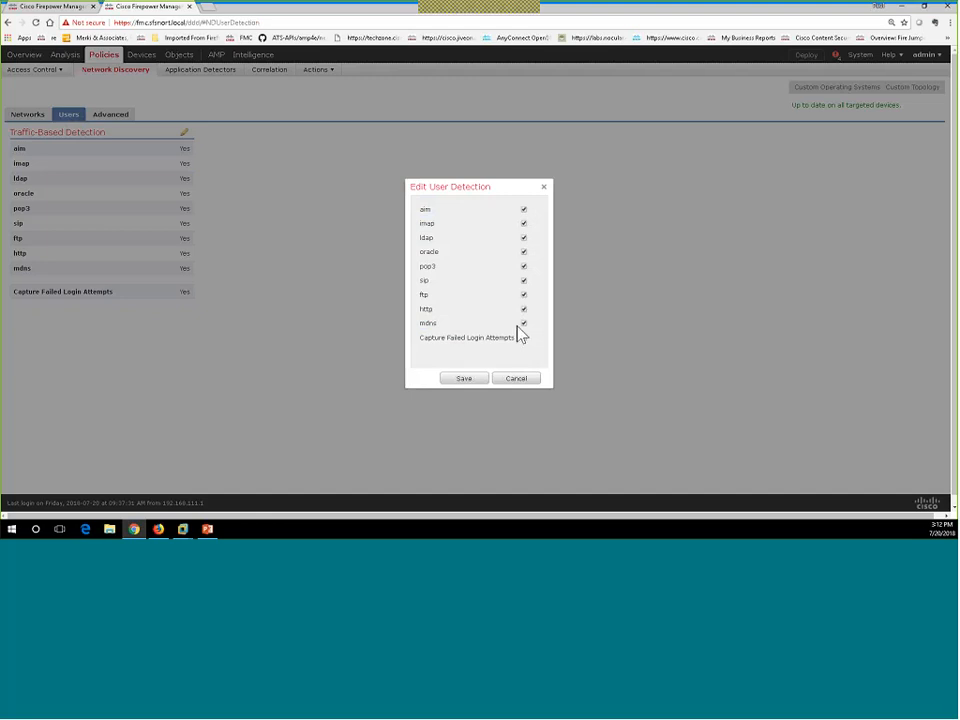
pyautogui.click(518, 380)
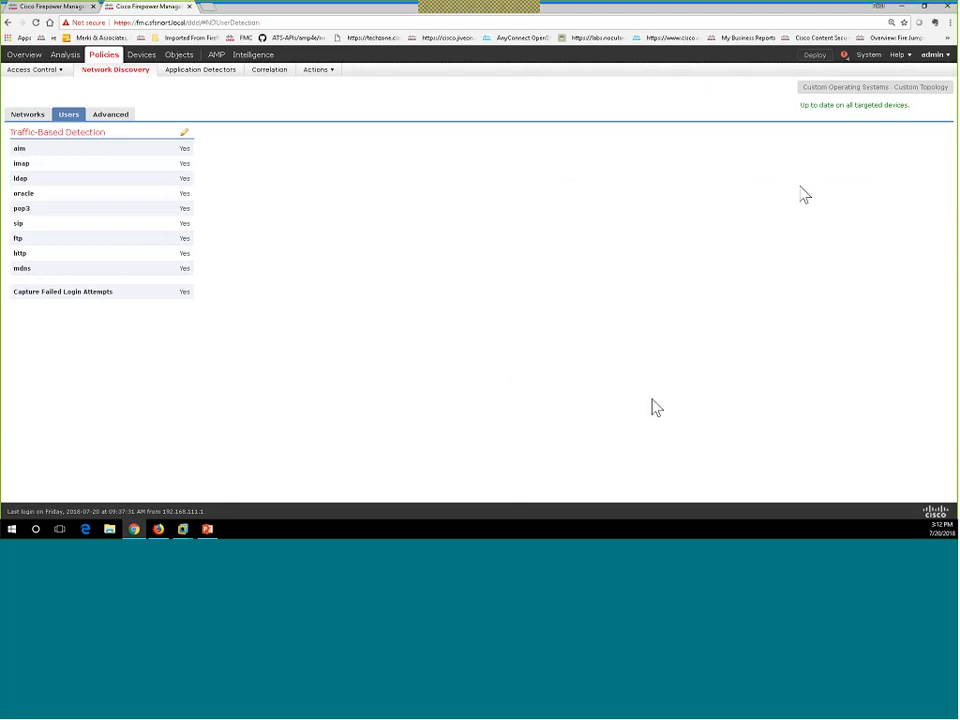
pyautogui.moveTo(866, 62)
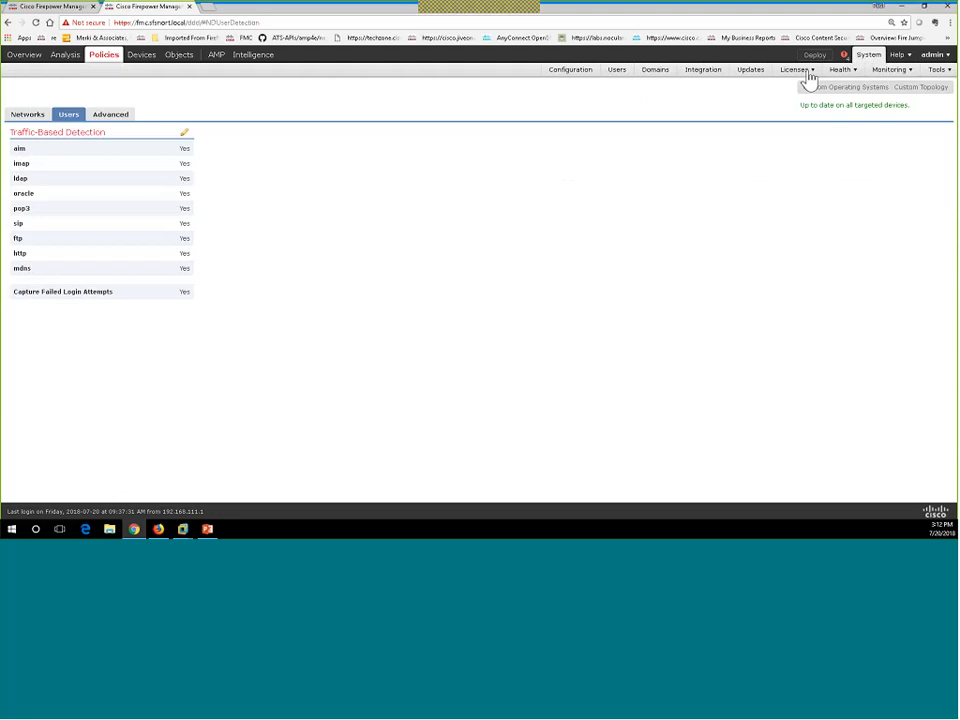
# Go to System > Integration, check Realms, then view Identity Sources showing none active.
pyautogui.click(712, 77)
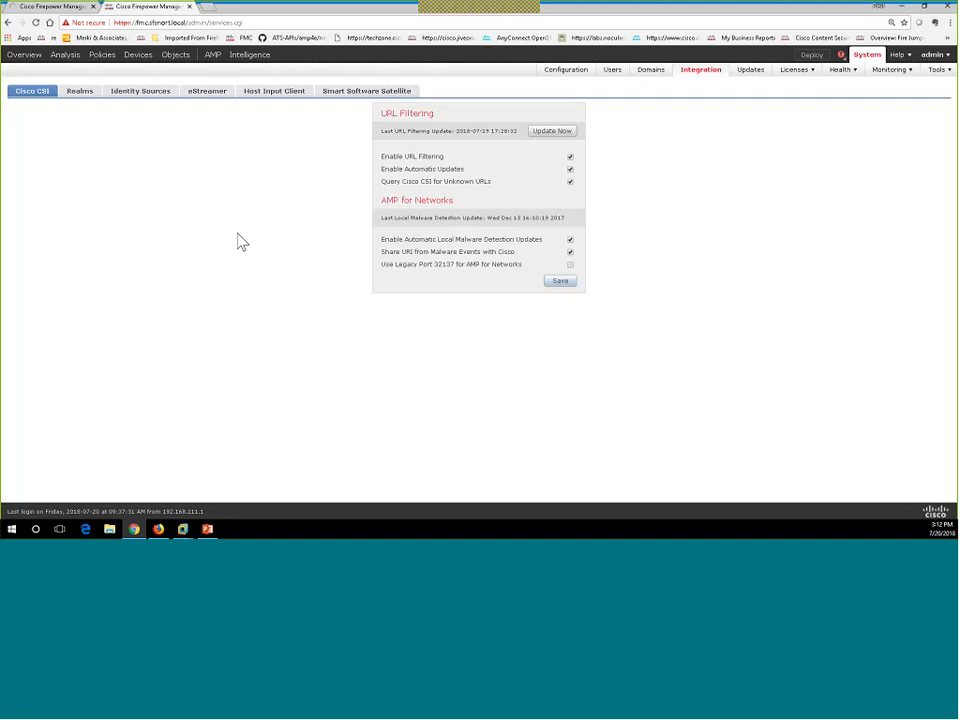
pyautogui.click(82, 97)
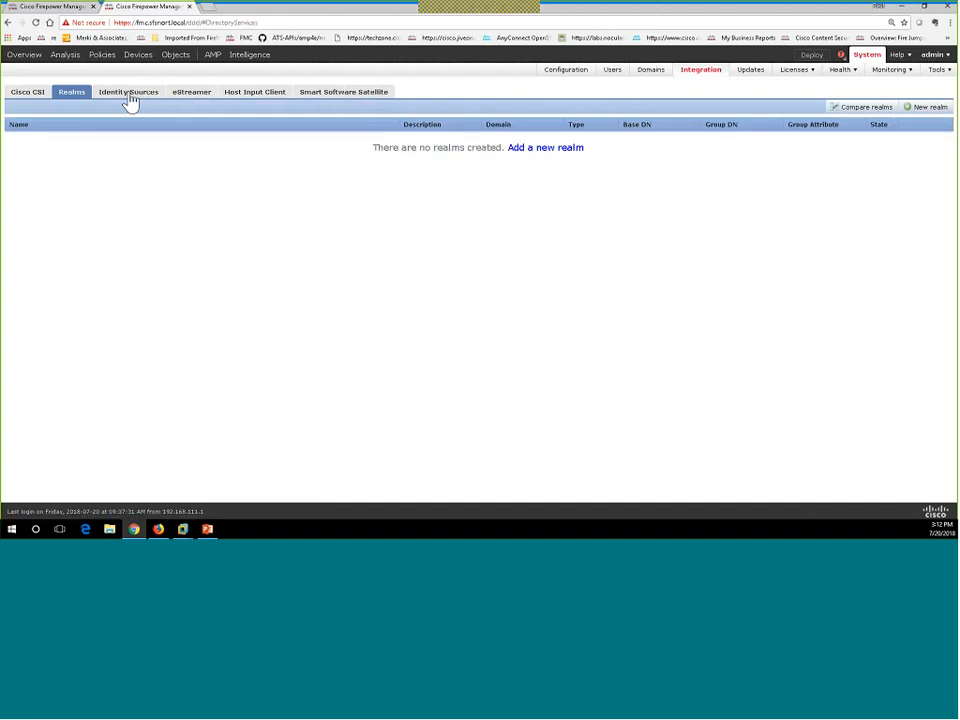
pyautogui.click(128, 93)
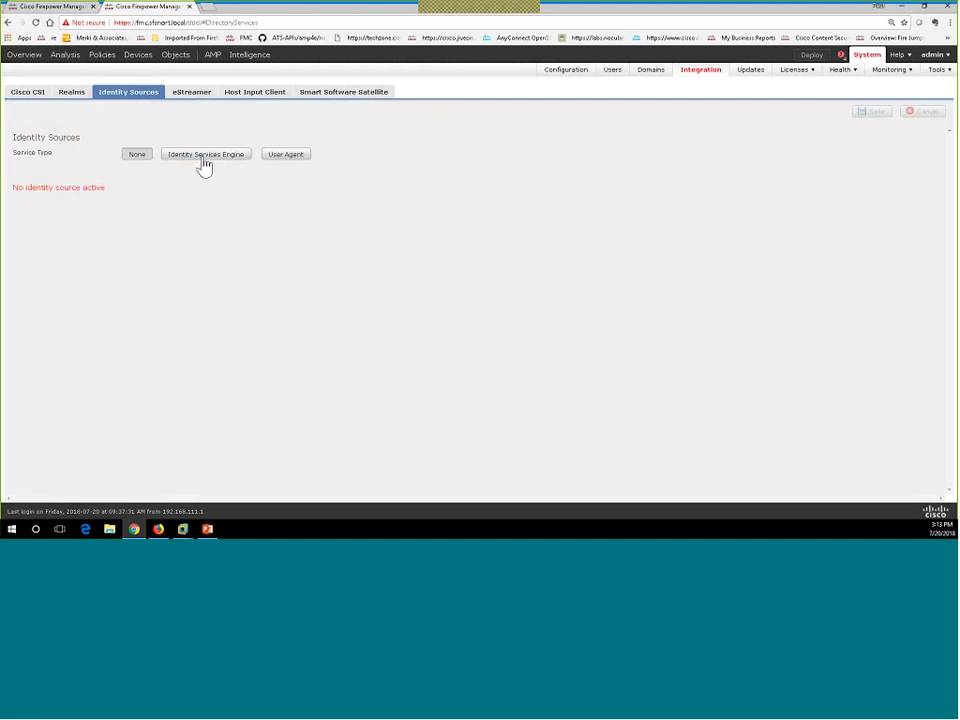
# Set User Agent 192.168.133.10 as the identity source, save, and switch to the Windows 7 Corp VM.
pyautogui.click(287, 157)
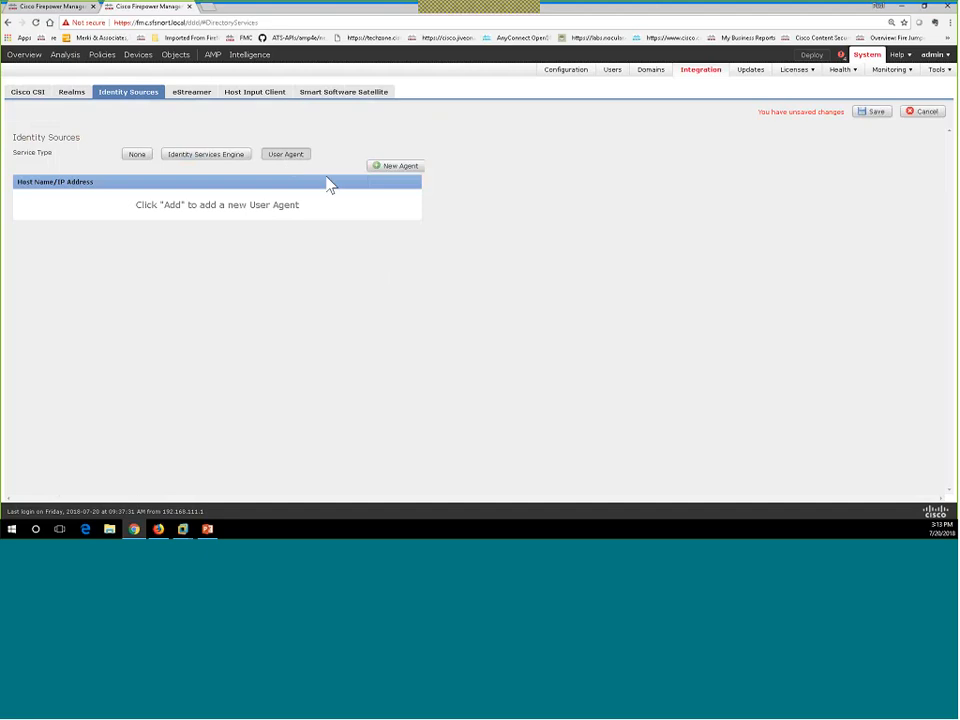
pyautogui.click(396, 168)
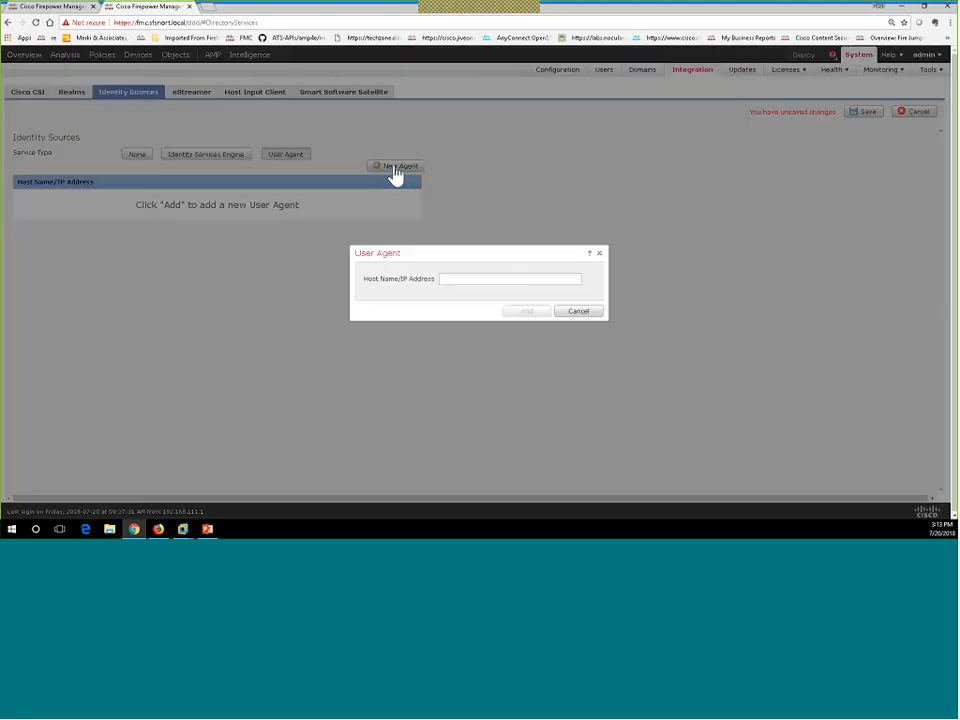
pyautogui.click(458, 283)
pyautogui.write('192.168.133.')
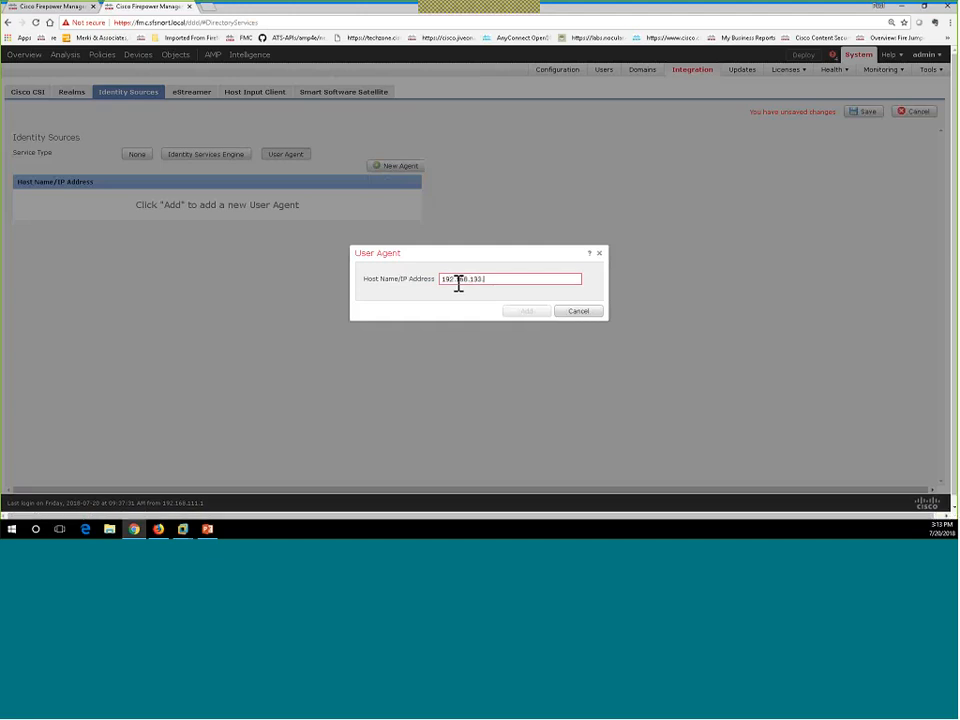
pyautogui.write('10')
pyautogui.click(536, 314)
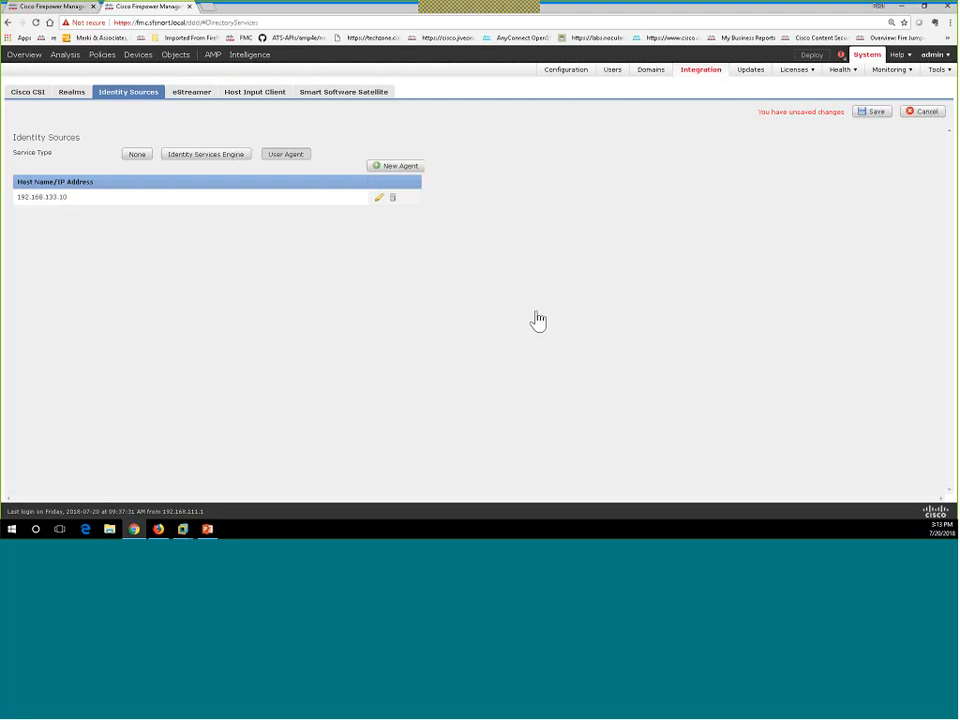
pyautogui.click(874, 112)
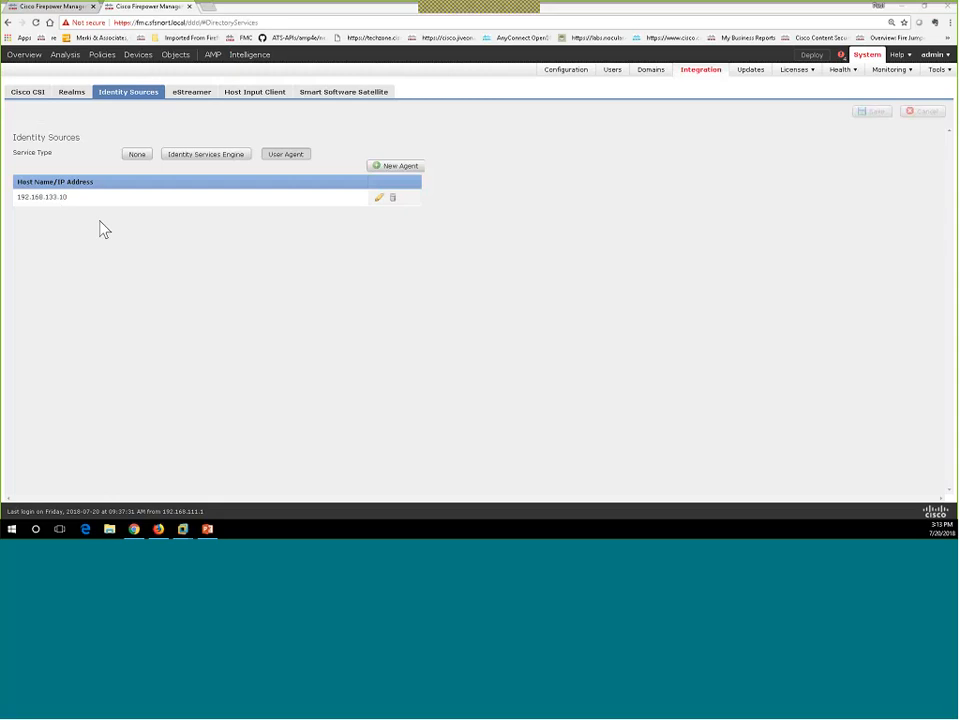
pyautogui.hotkey('alt', 'Tab')
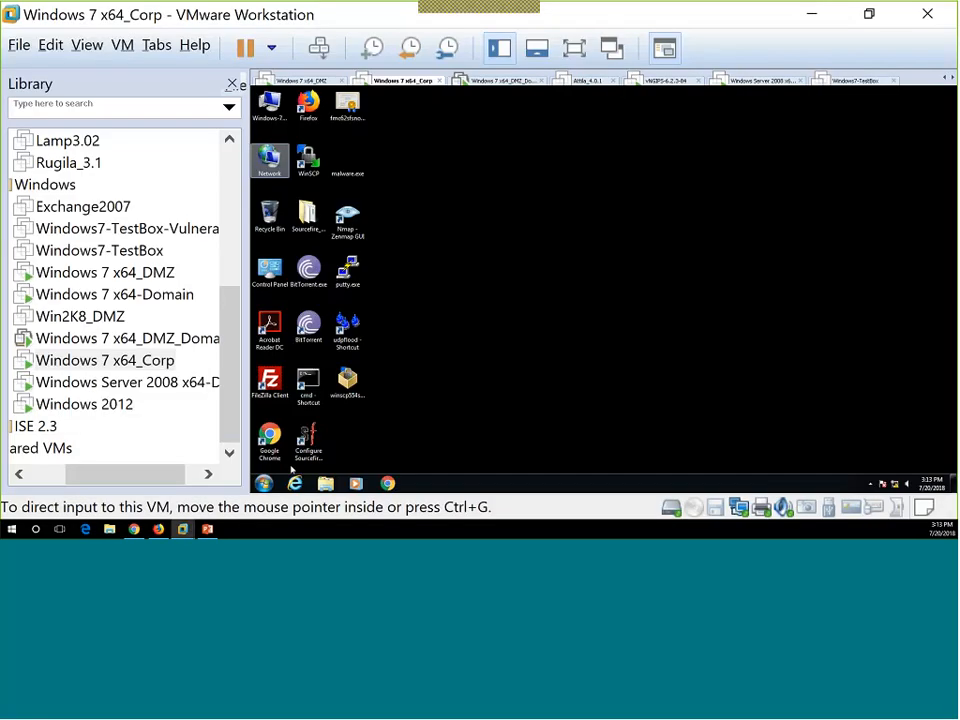
# Run ipconfig in a command prompt to check the VM's IP address.
pyautogui.click(310, 383)
pyautogui.doubleClick(310, 383)
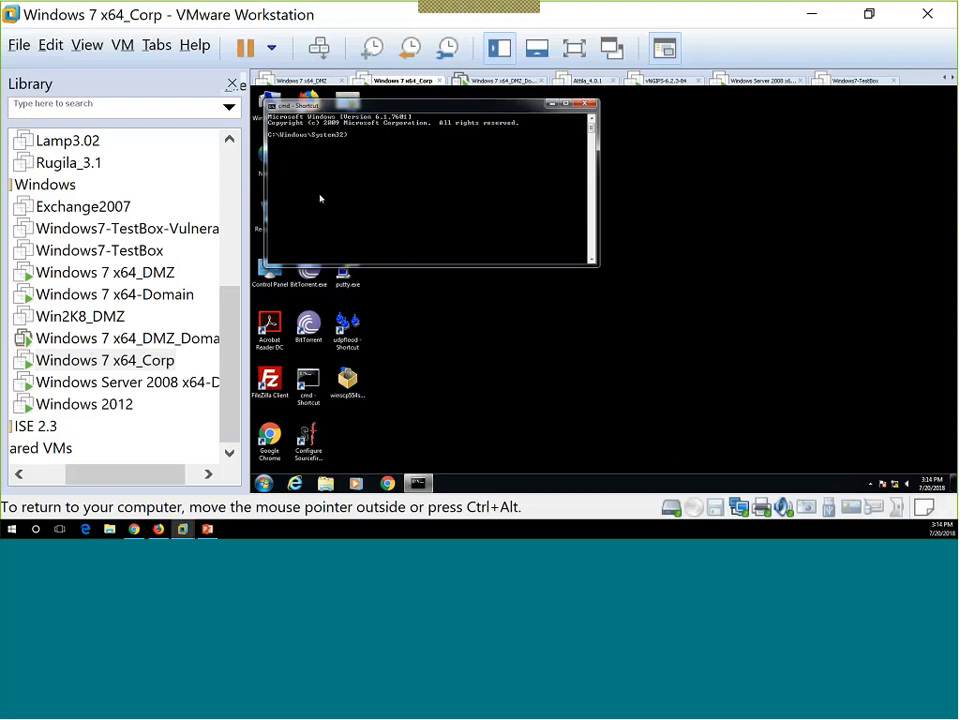
pyautogui.write('ipconfig')
pyautogui.press('Return')
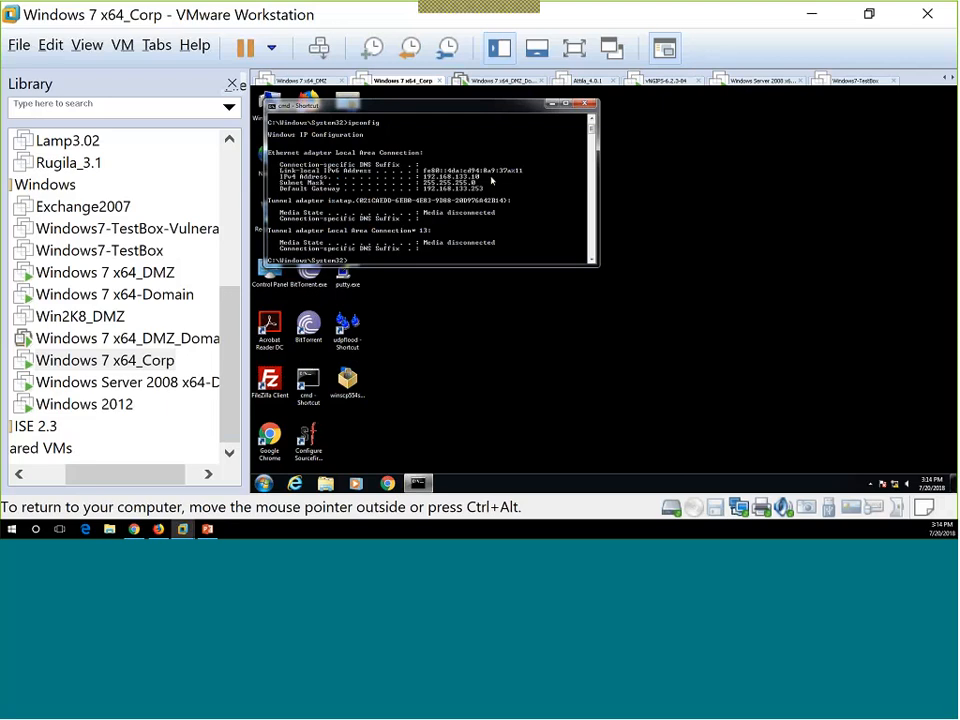
pyautogui.click(551, 105)
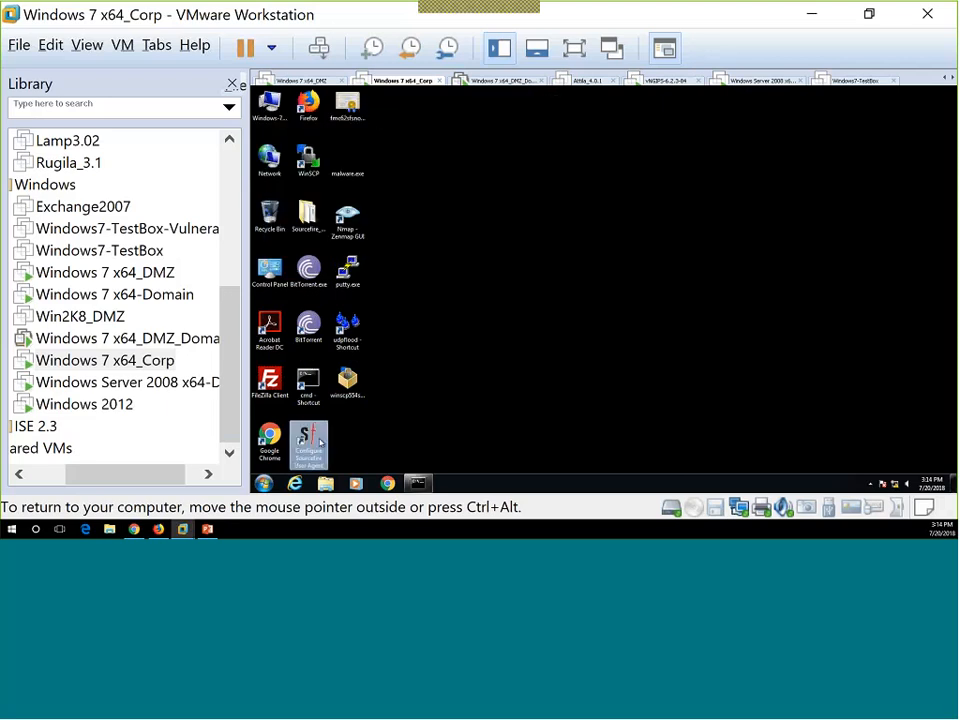
# Add 192.168.111.61 as a Sourcefire DC in the user agent, save, and return to Firepower's Realms.
pyautogui.doubleClick(319, 441)
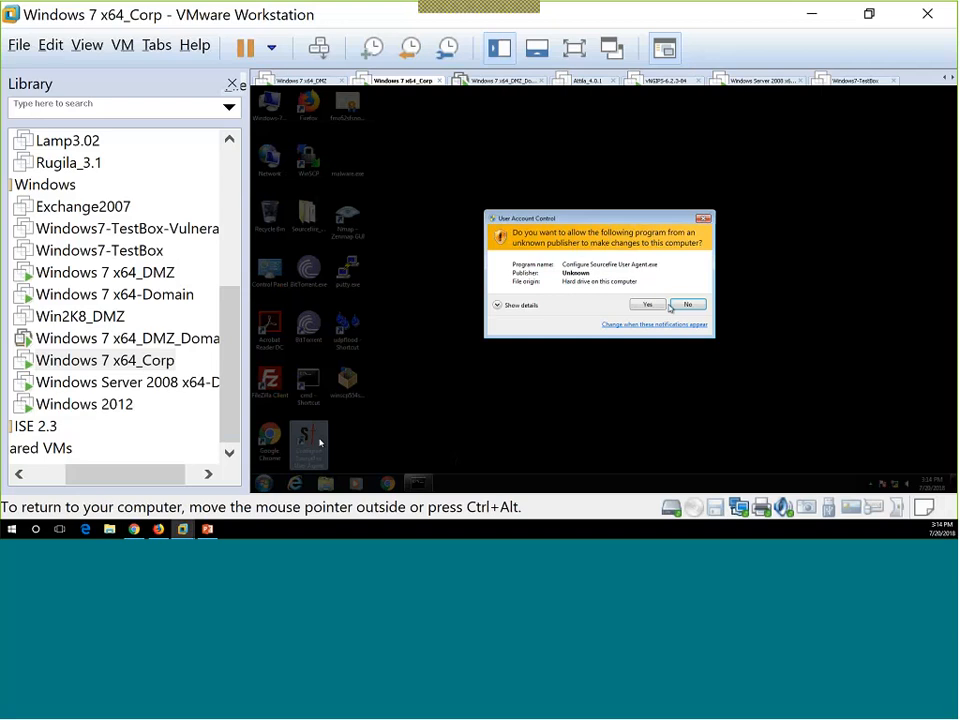
pyautogui.click(648, 303)
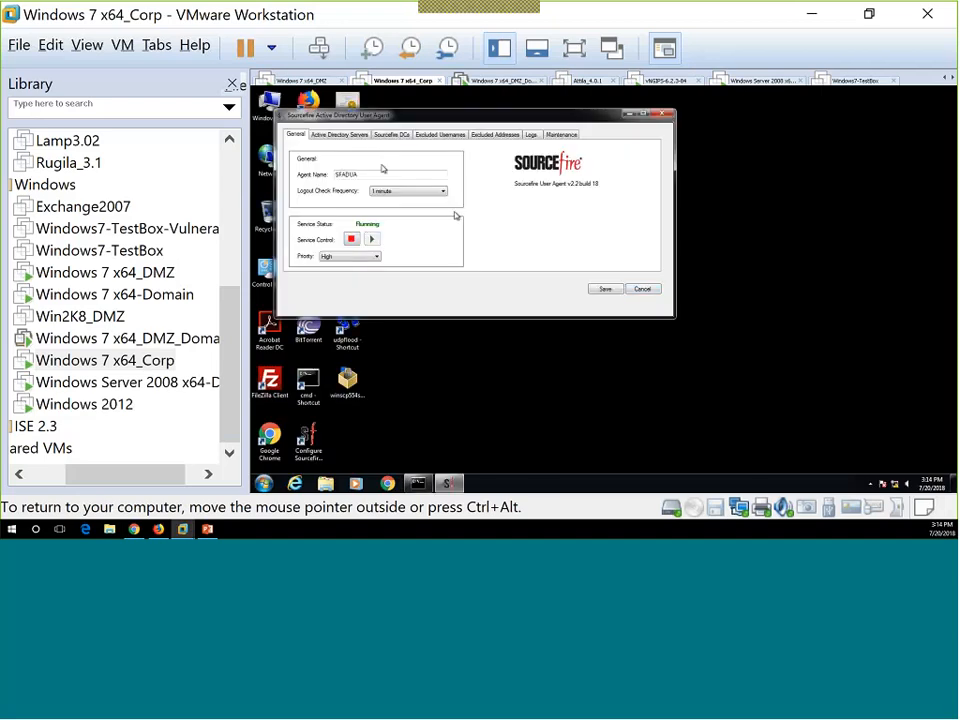
pyautogui.click(393, 135)
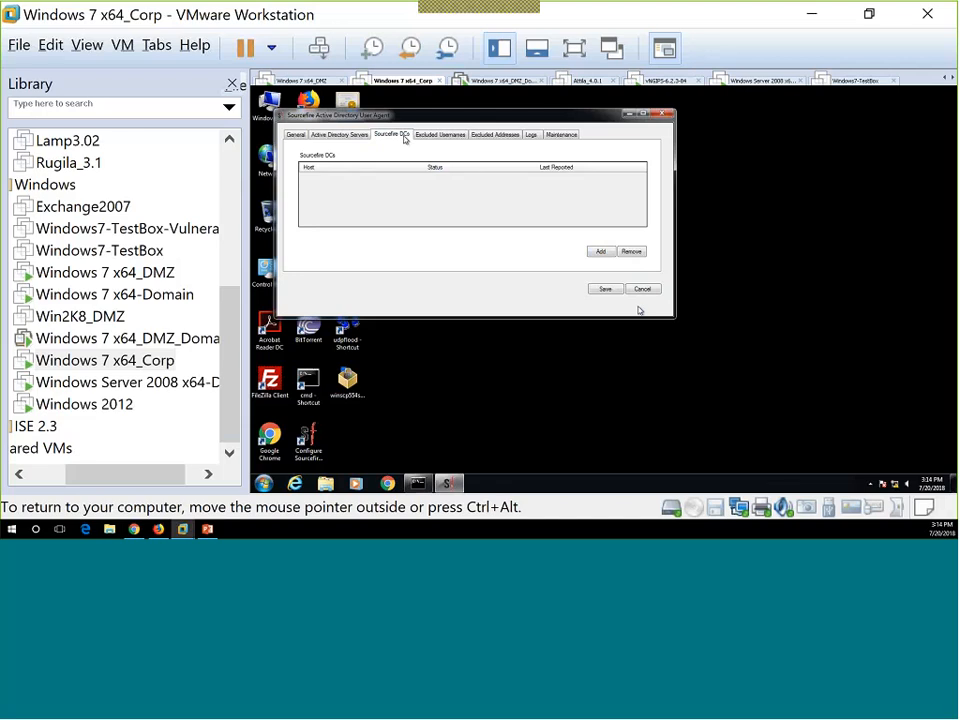
pyautogui.click(602, 251)
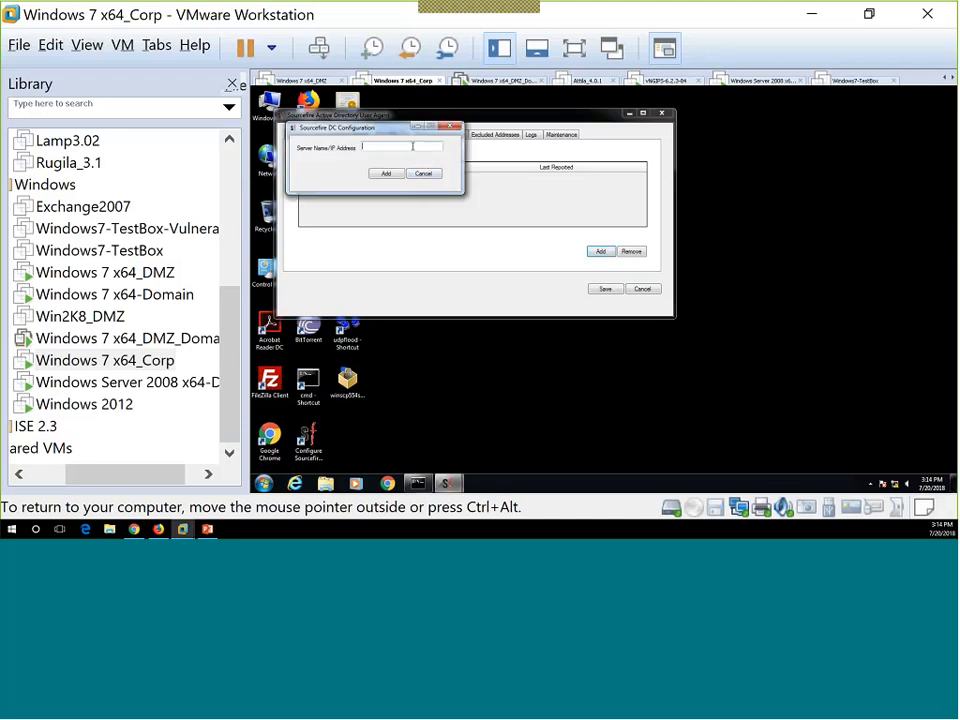
pyautogui.write('192.168.111.61')
pyautogui.click(386, 175)
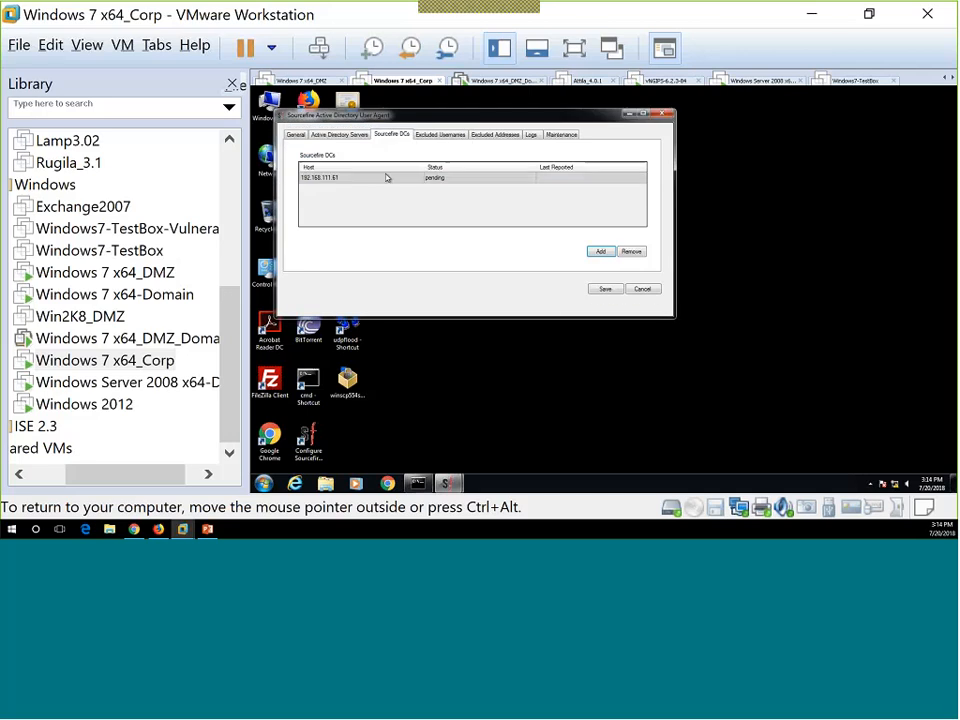
pyautogui.click(610, 289)
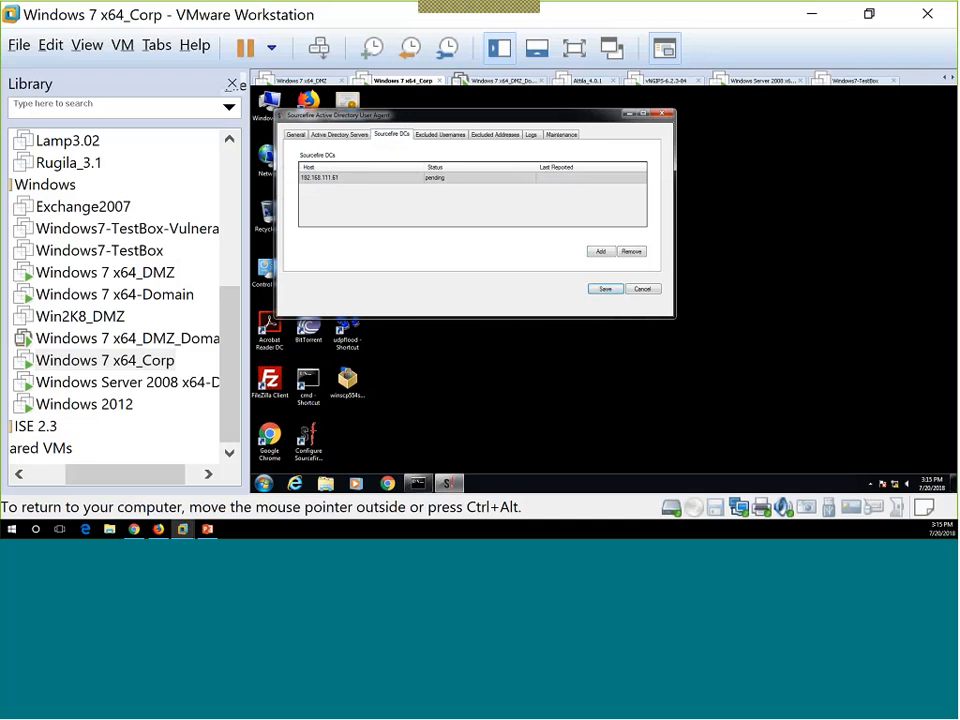
pyautogui.click(821, 21)
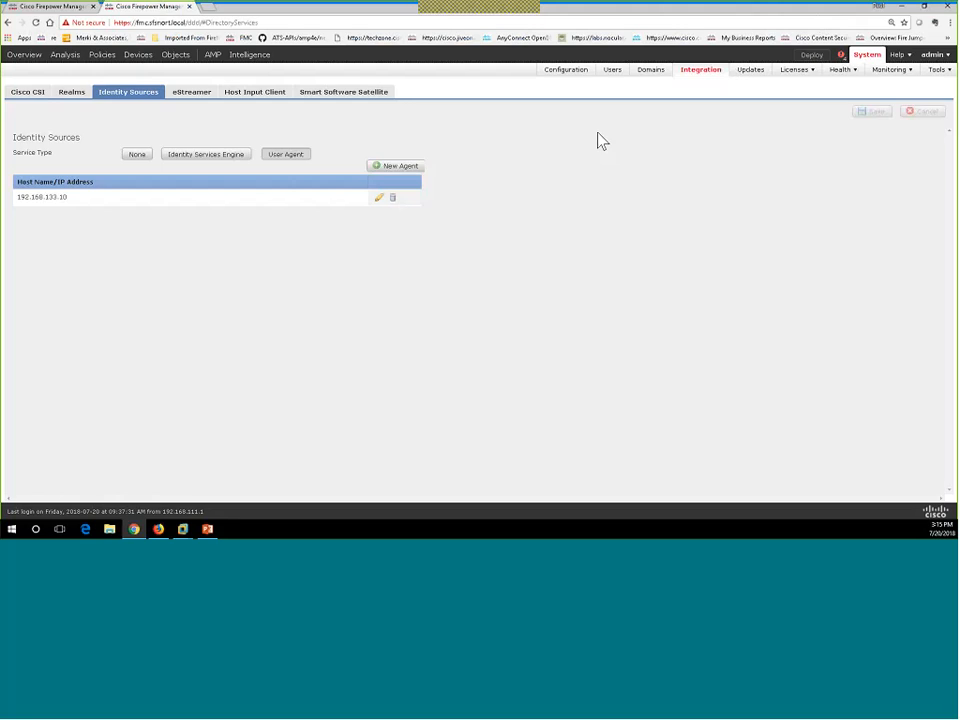
pyautogui.click(68, 93)
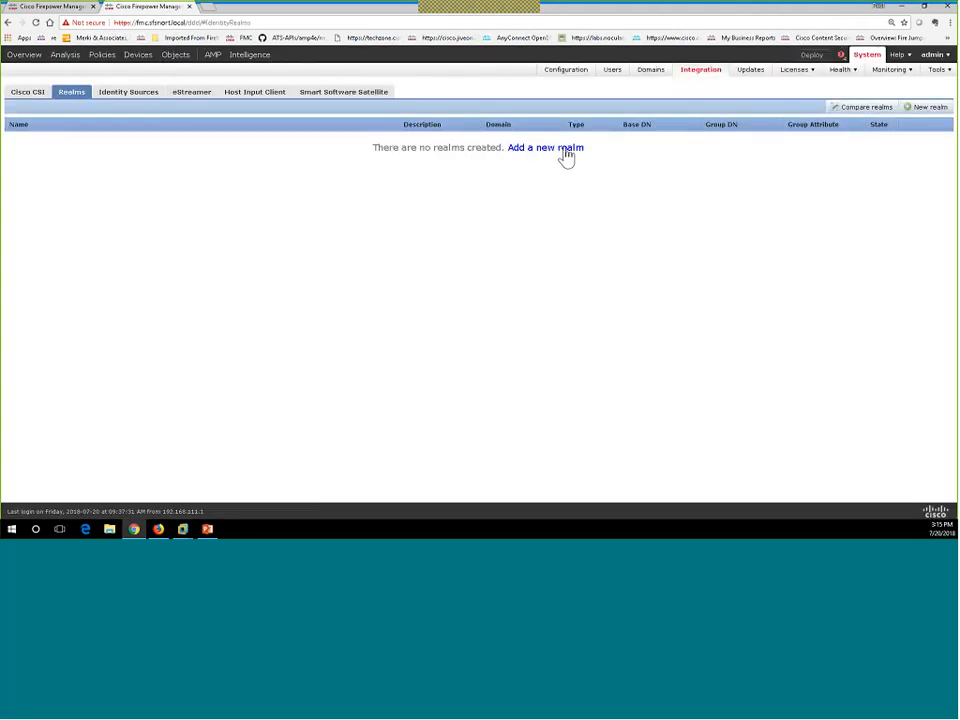
# Start a new realm named SSFSNORT_AD with realm type AD.
pyautogui.click(563, 150)
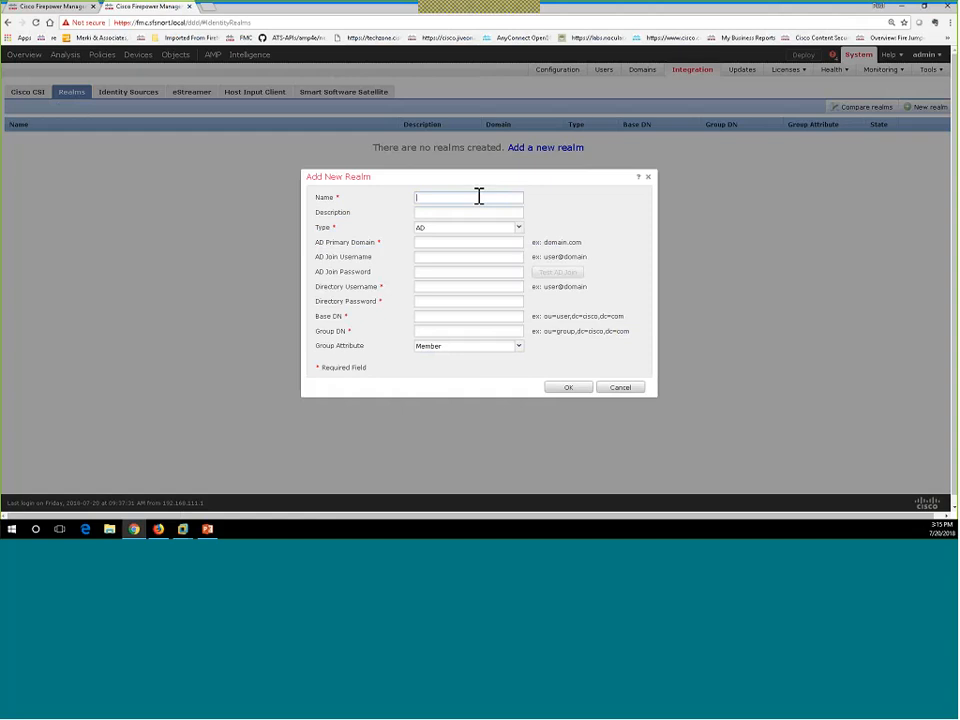
pyautogui.write('SSF')
pyautogui.write('FN')
pyautogui.write('ORT')
pyautogui.write('_AD')
pyautogui.click(470, 235)
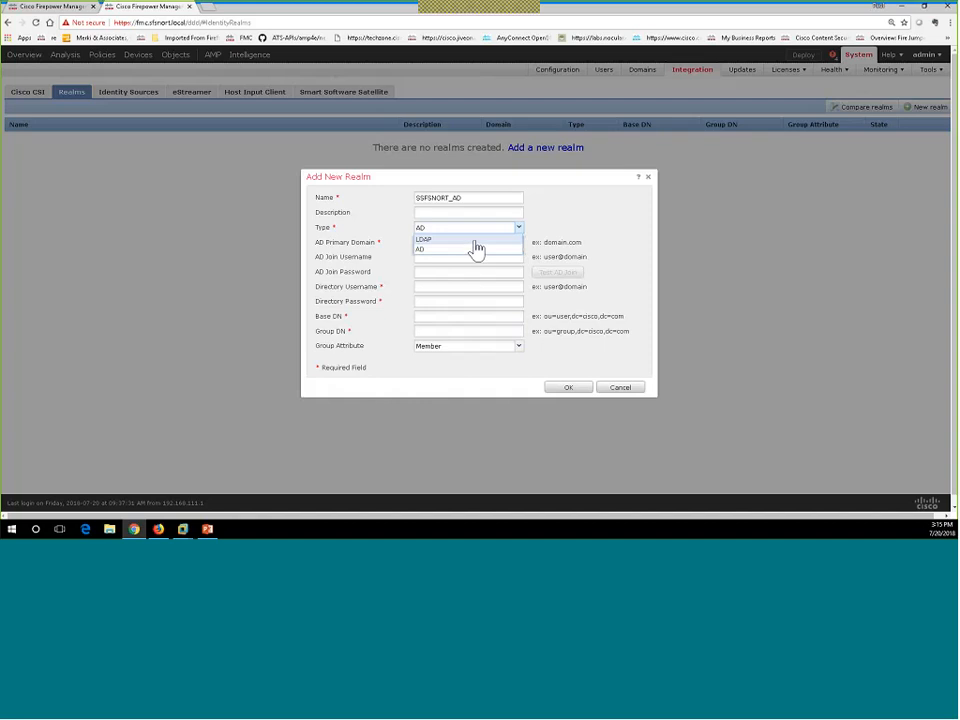
pyautogui.click(465, 249)
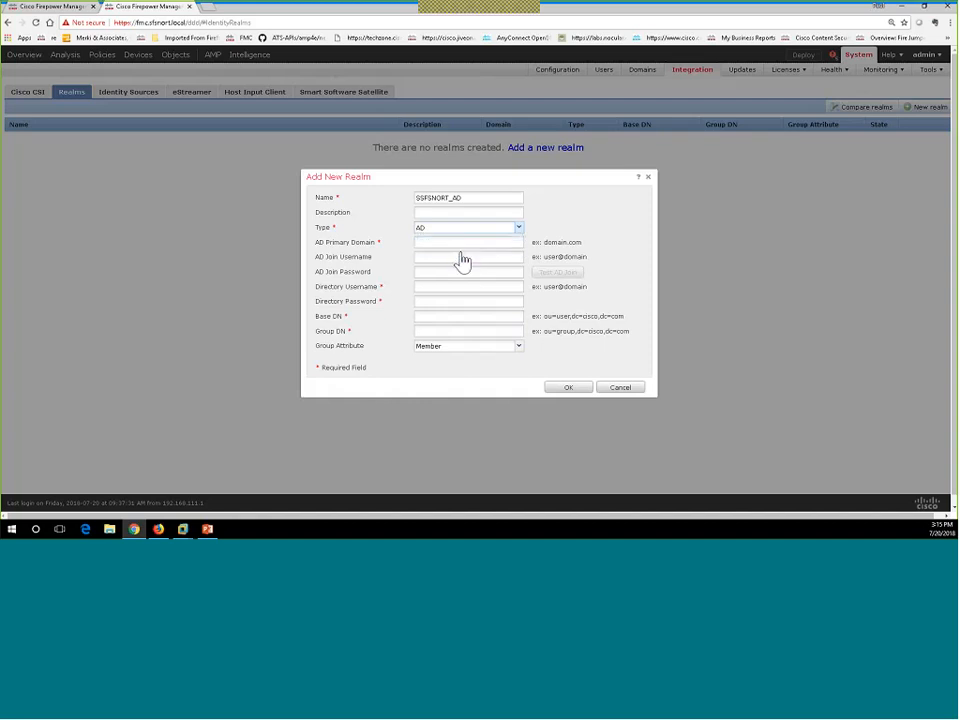
# Enter primary domain ssfsnort.local and the administrator join credentials, then test the AD join, which fails.
pyautogui.click(451, 242)
pyautogui.write('ssfsnort.local')
pyautogui.press('Tab')
pyautogui.write('administrator@ssfsnort.local')
pyautogui.press('Tab')
pyautogui.write('••••••••')
pyautogui.click(429, 287)
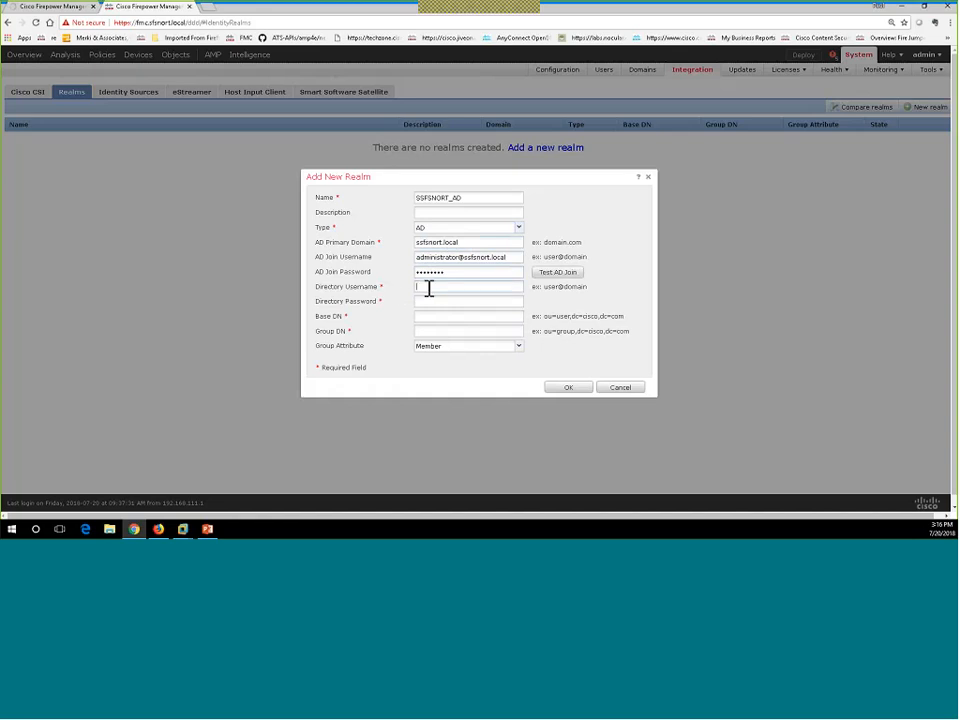
pyautogui.click(554, 275)
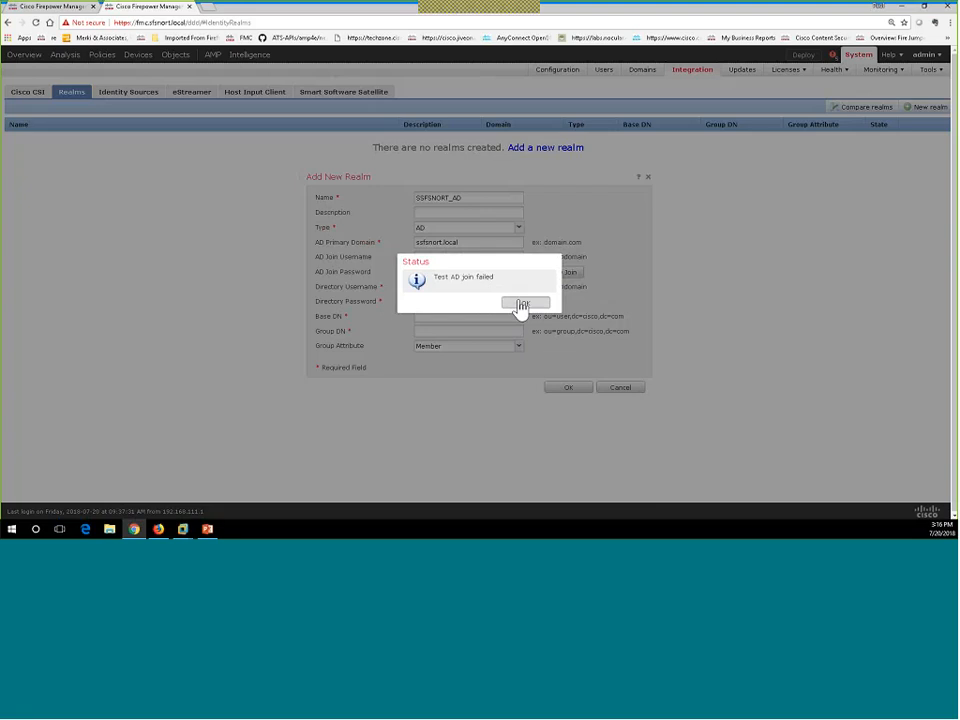
pyautogui.click(521, 303)
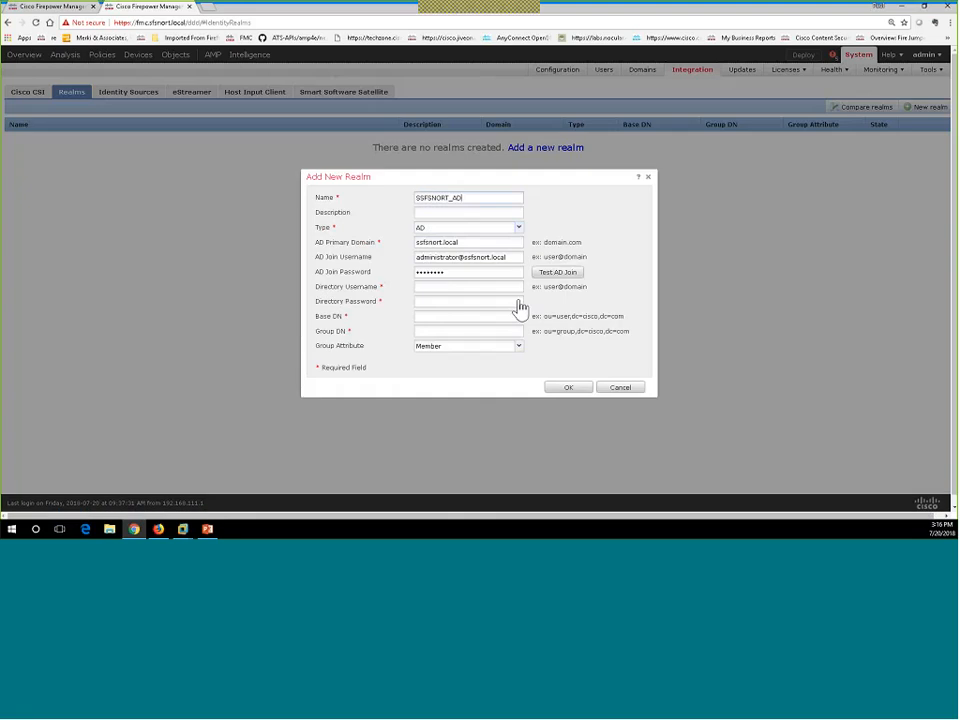
# Enter the administrator directory credentials and set Base DN and Group DN to dc=ssfsnort,dc=local.
pyautogui.click(463, 287)
pyautogui.write('administrator@ssfsnort.local')
pyautogui.press('Tab')
pyautogui.write('••••••••')
pyautogui.press('Tab')
pyautogui.write('dc=ssfsnort,dc=local')
pyautogui.press('Tab')
pyautogui.hotkey('shift', 'Tab')
pyautogui.hotkey('ctrl', 'c')
pyautogui.press('Tab')
pyautogui.hotkey('ctrl', 'v')
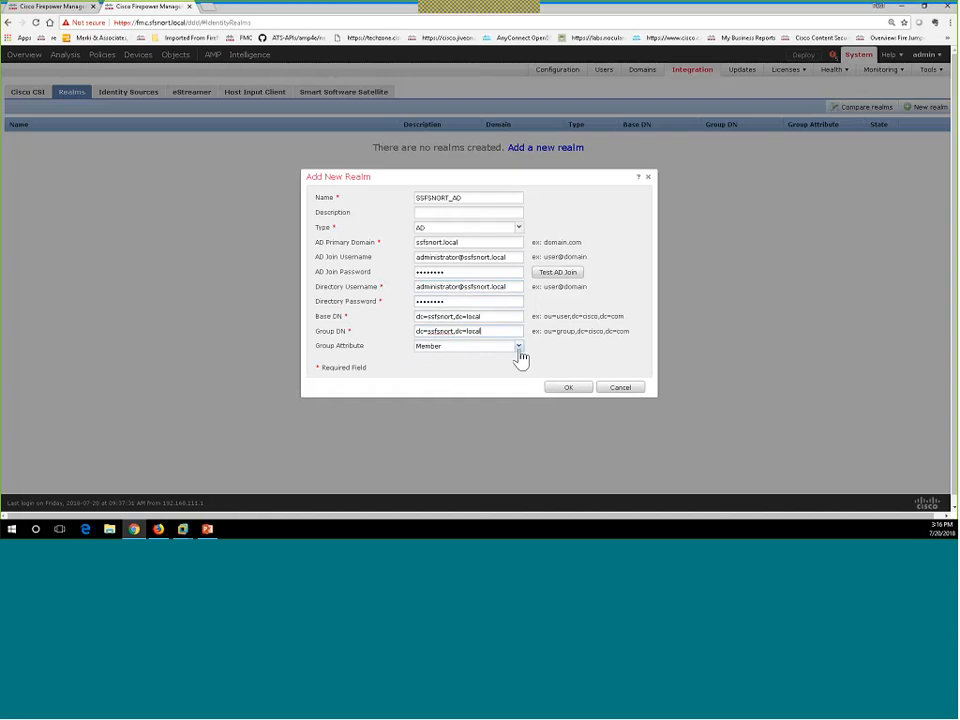
# Retest the AD join, dismiss the failure, and save the realm.
pyautogui.click(560, 276)
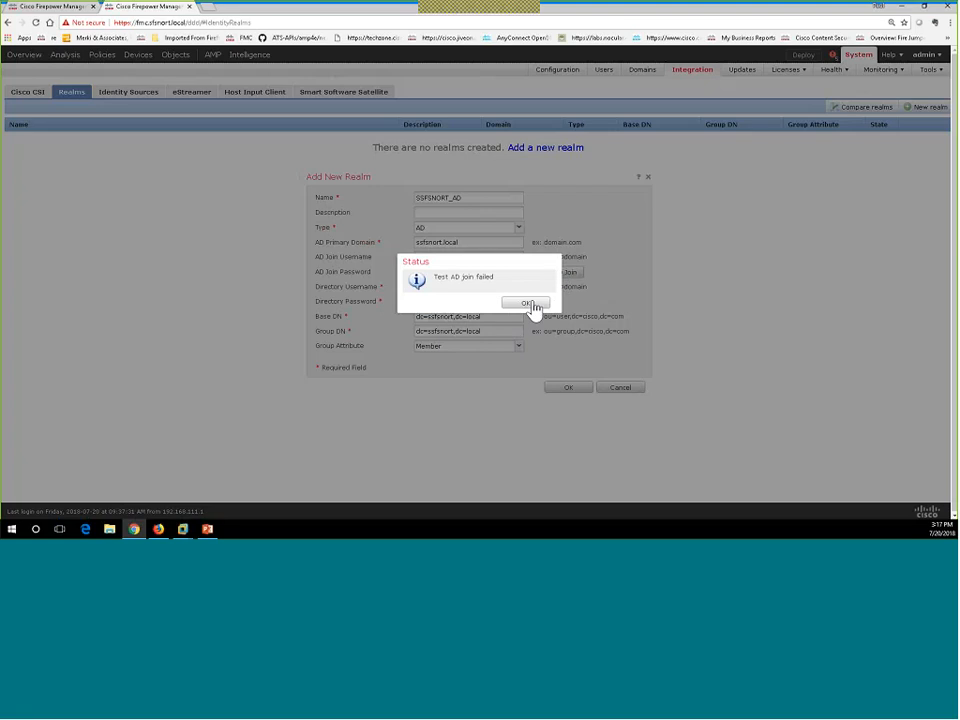
pyautogui.click(527, 304)
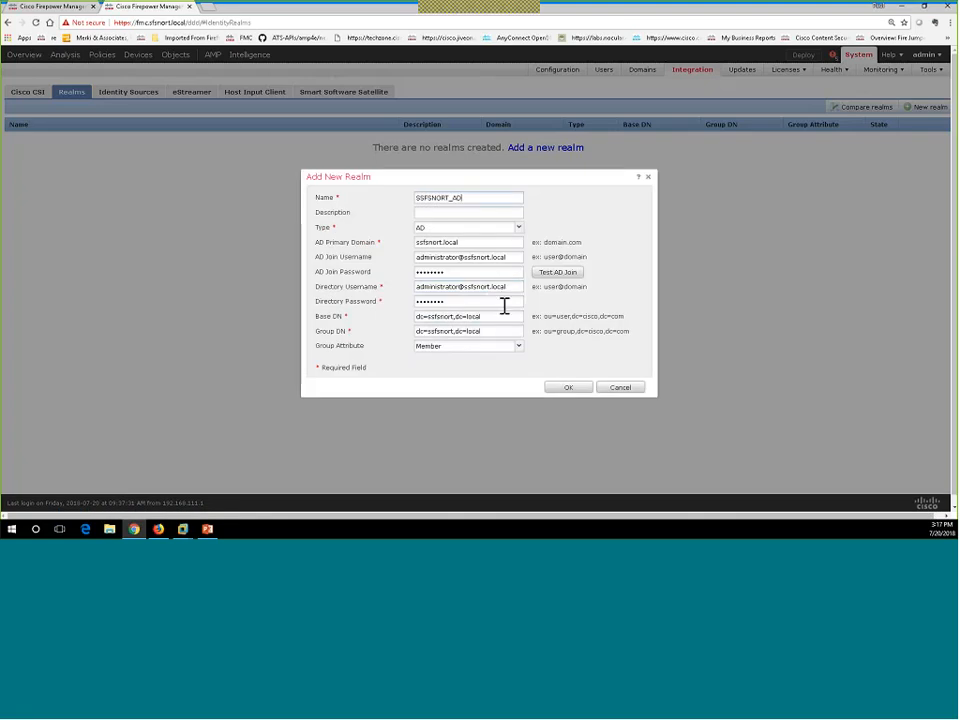
pyautogui.click(569, 392)
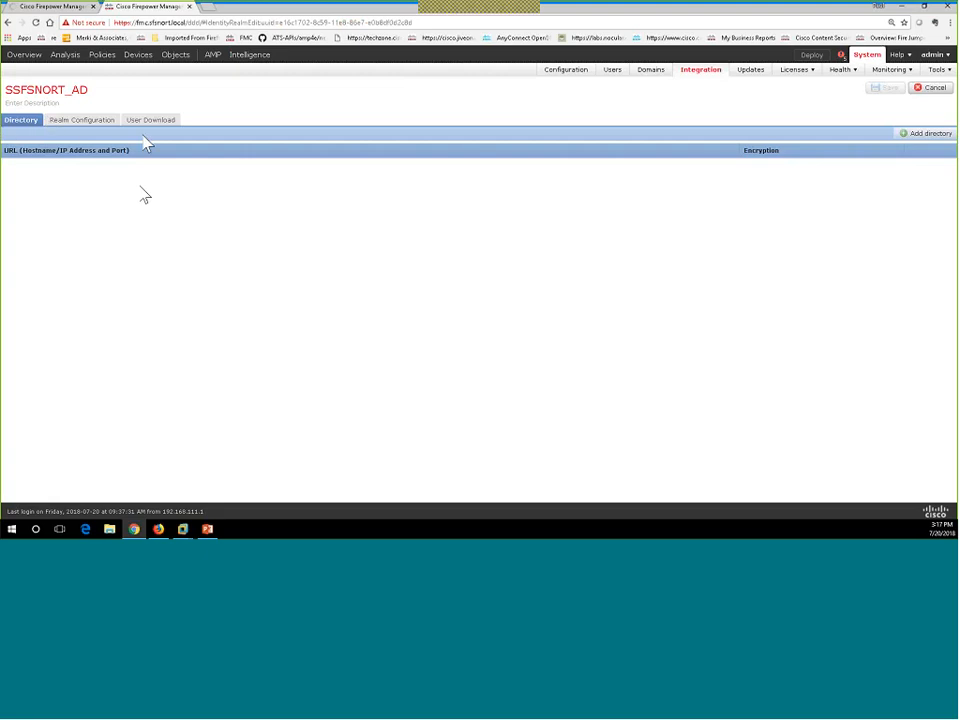
# Add directory server 192.168.10.11 on port 389 with no encryption, then save the realm.
pyautogui.click(928, 137)
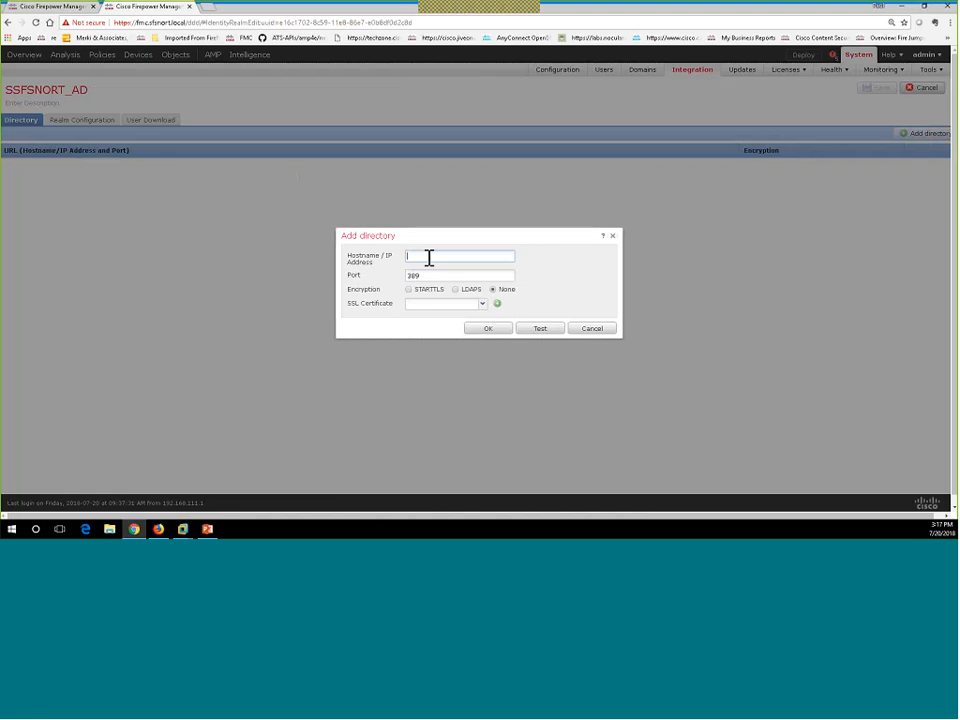
pyautogui.write('192.168.10.11')
pyautogui.click(466, 291)
pyautogui.click(483, 305)
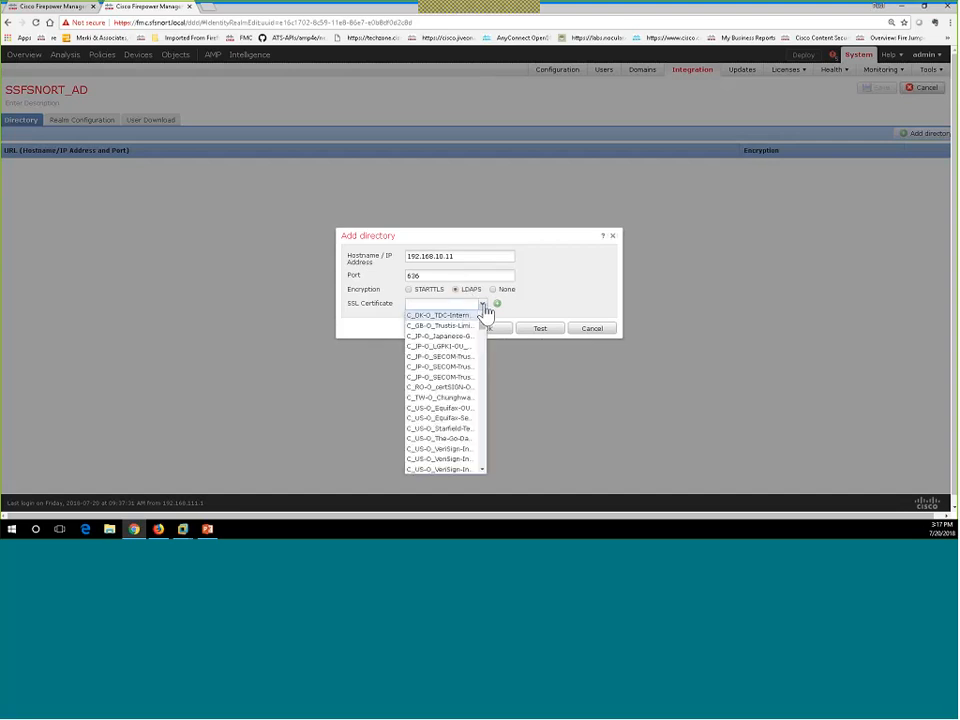
pyautogui.click(448, 304)
pyautogui.click(428, 291)
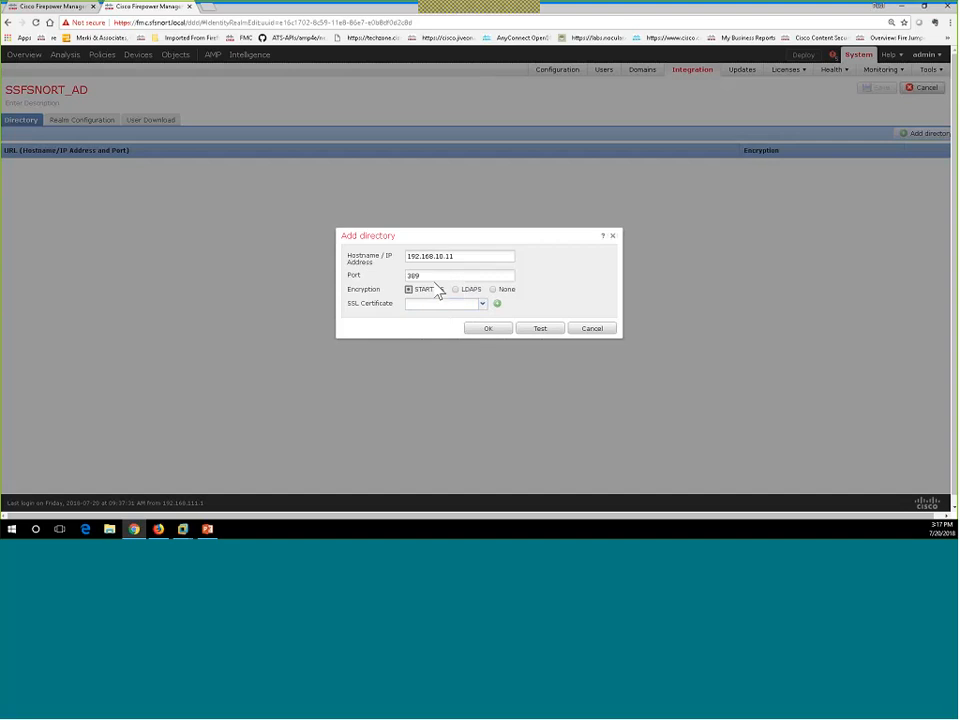
pyautogui.click(492, 290)
pyautogui.click(498, 330)
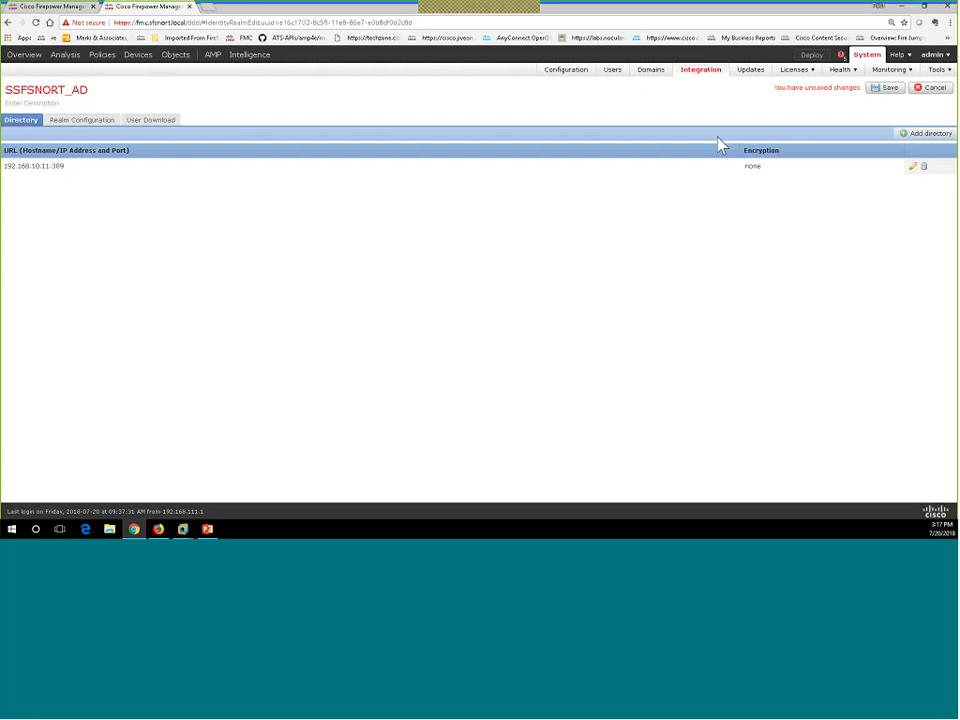
pyautogui.click(104, 122)
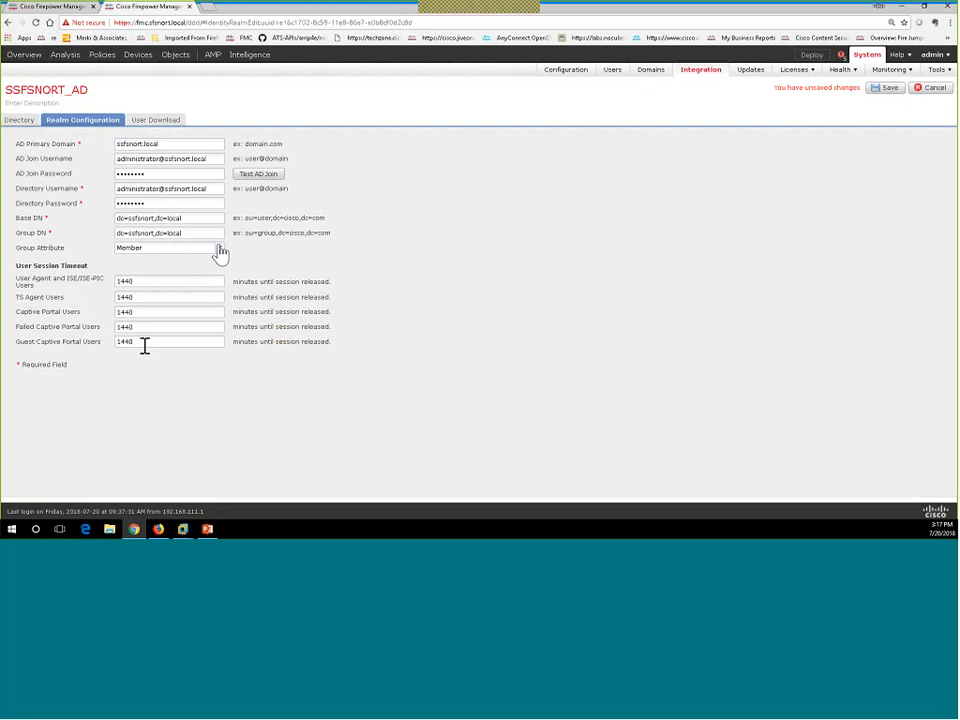
pyautogui.click(886, 88)
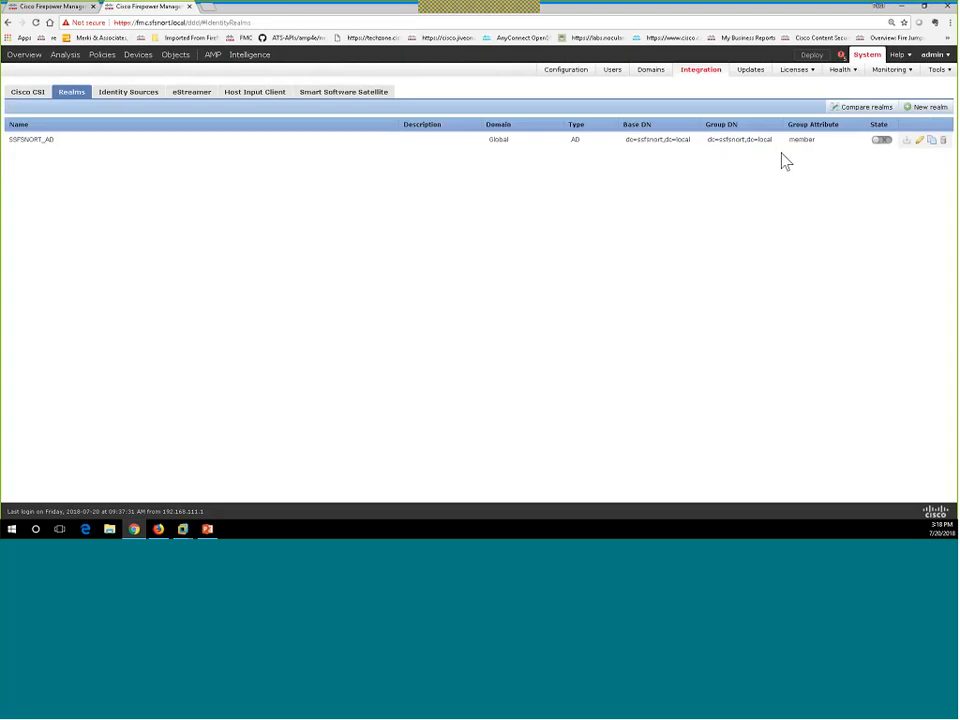
# Retest SSFSNORT_AD's AD join, exit the editor, and switch the realm's State on.
pyautogui.click(920, 142)
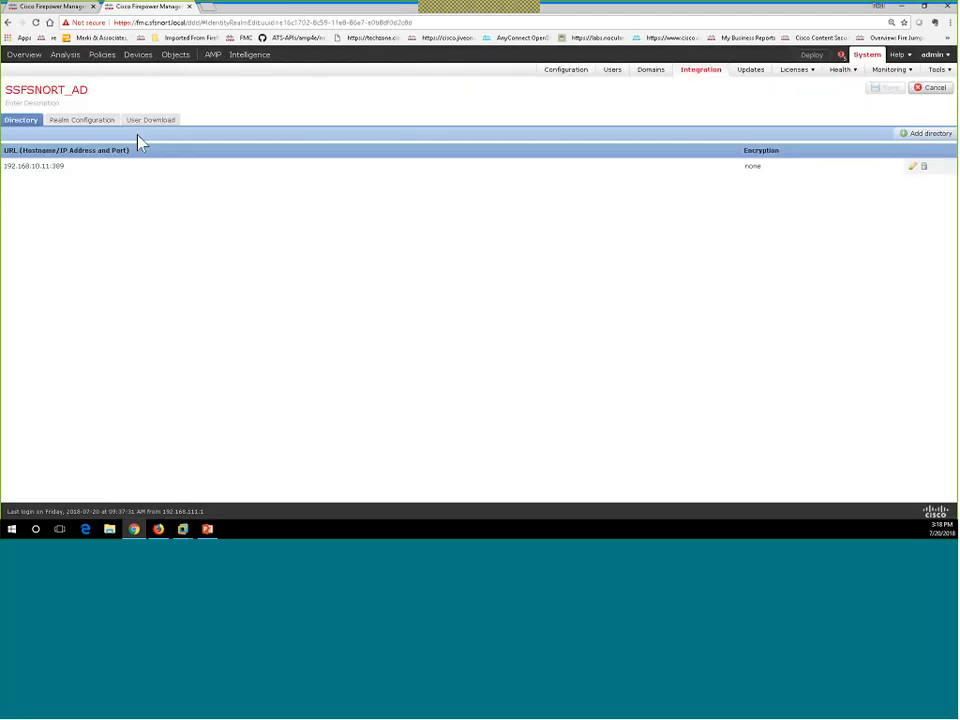
pyautogui.click(90, 121)
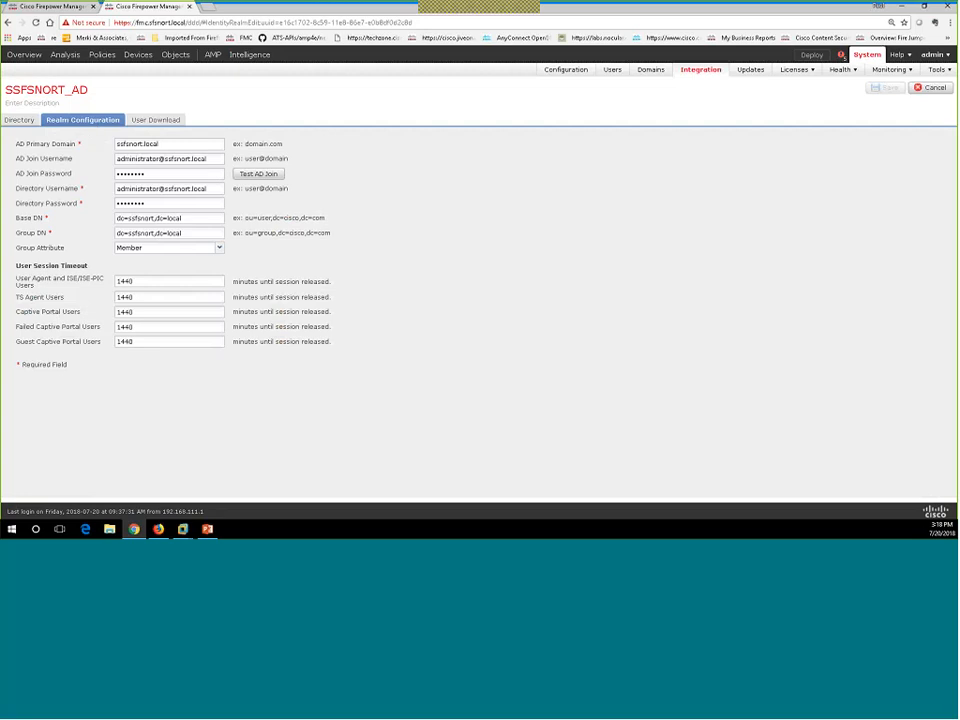
pyautogui.click(264, 174)
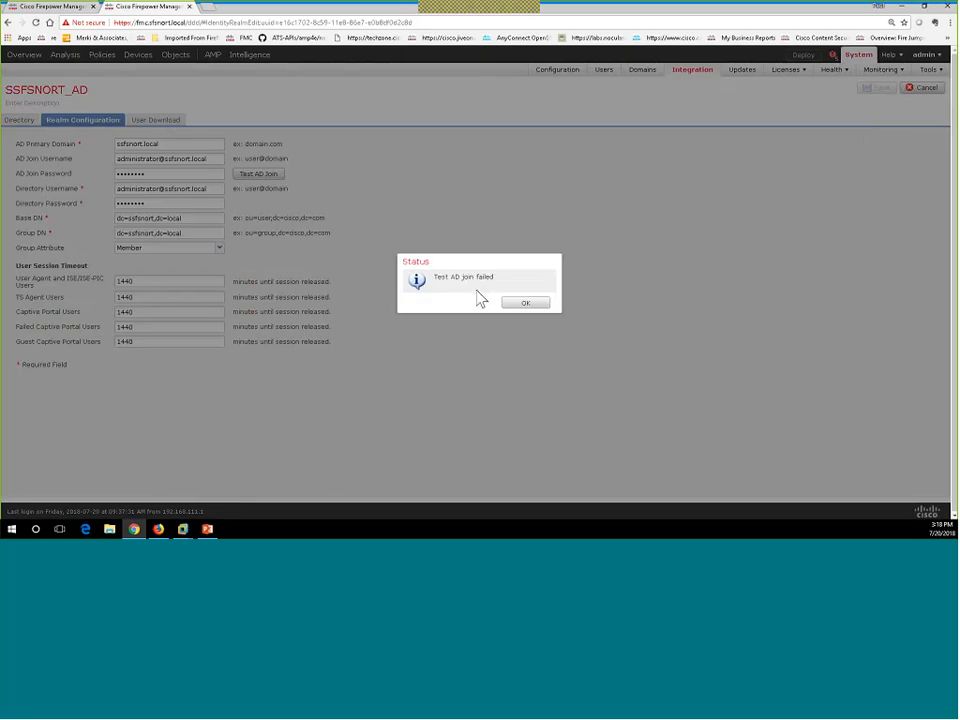
pyautogui.click(512, 304)
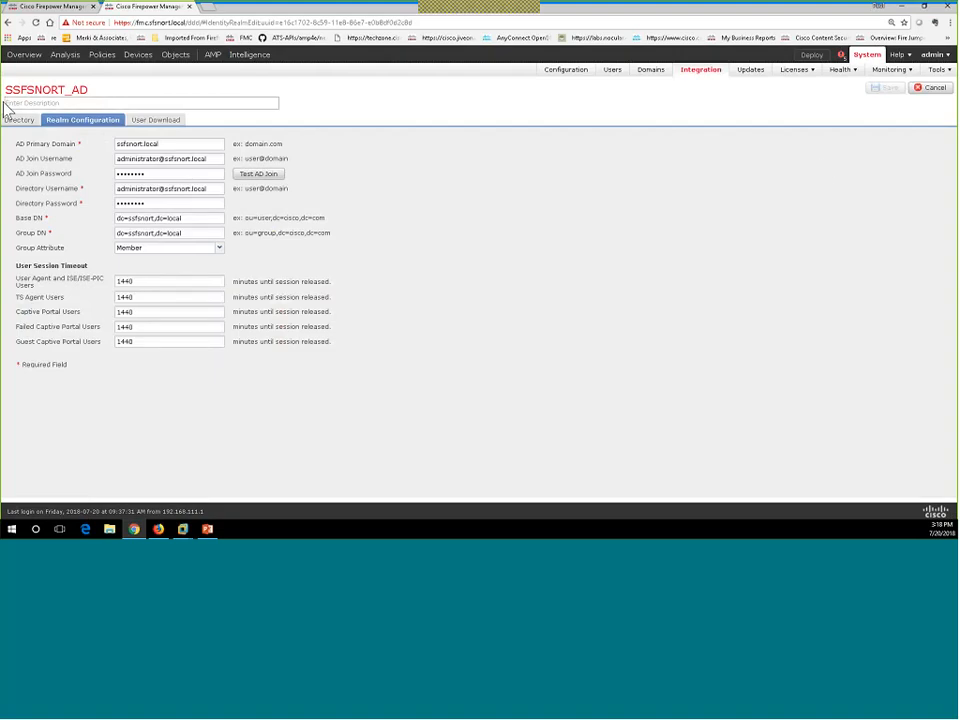
pyautogui.click(925, 89)
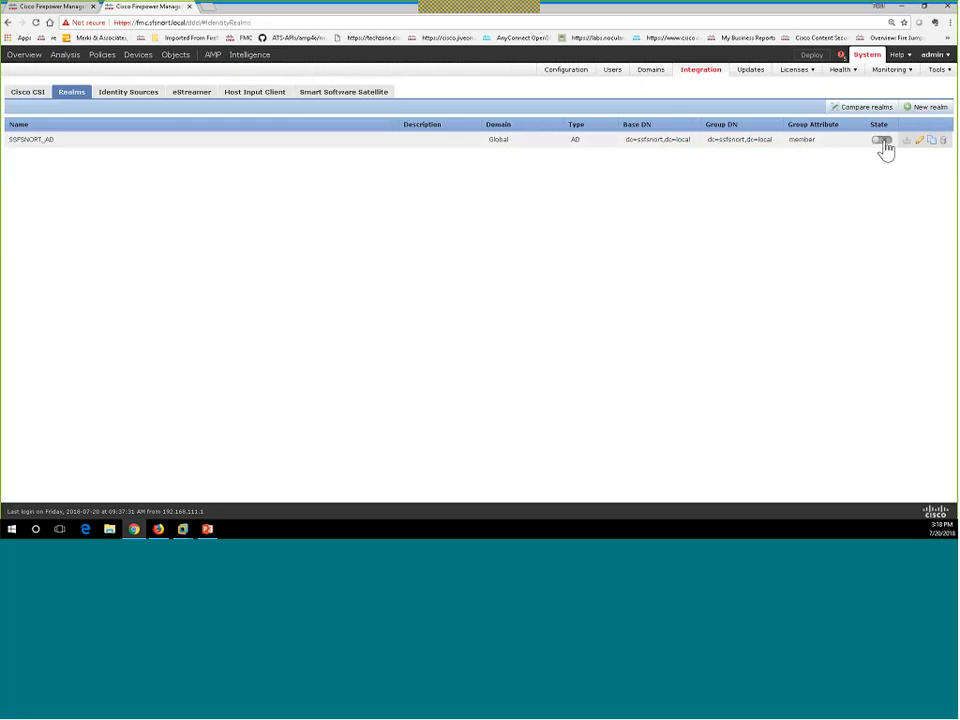
pyautogui.click(882, 141)
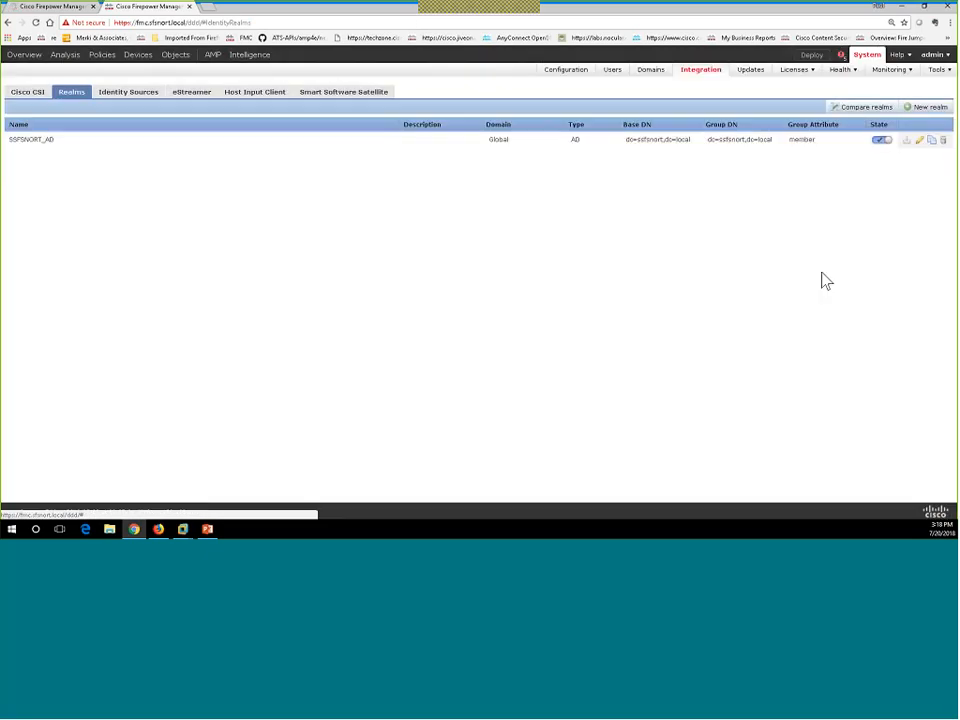
# Turn on Download users and groups for SSFSNORT_AD, dismissing the group-fetch error.
pyautogui.click(921, 143)
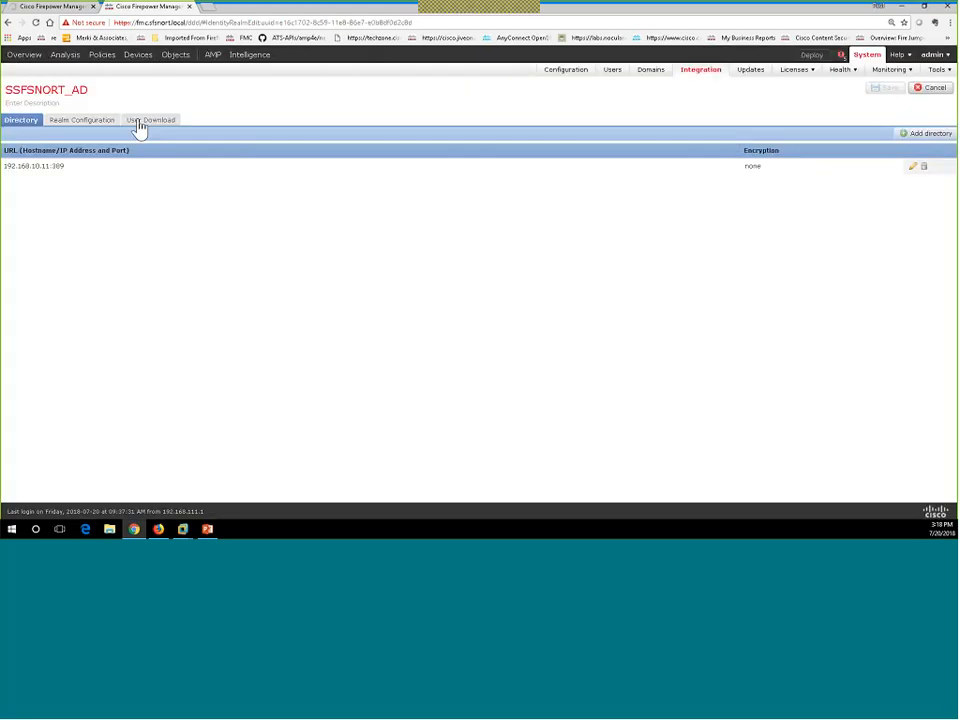
pyautogui.click(141, 121)
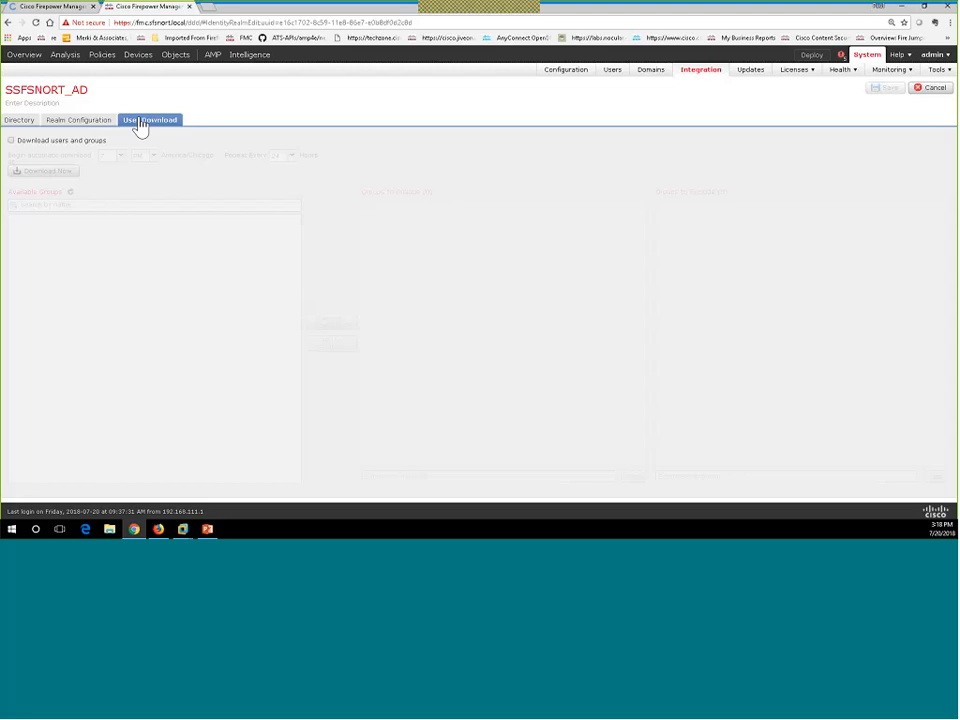
pyautogui.click(12, 142)
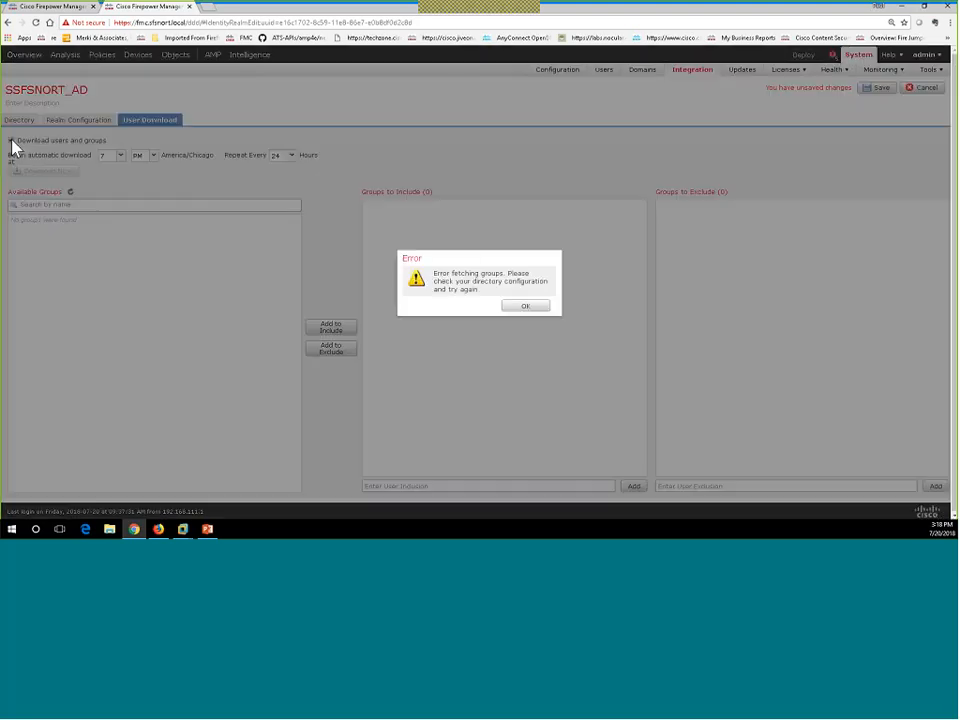
pyautogui.click(532, 308)
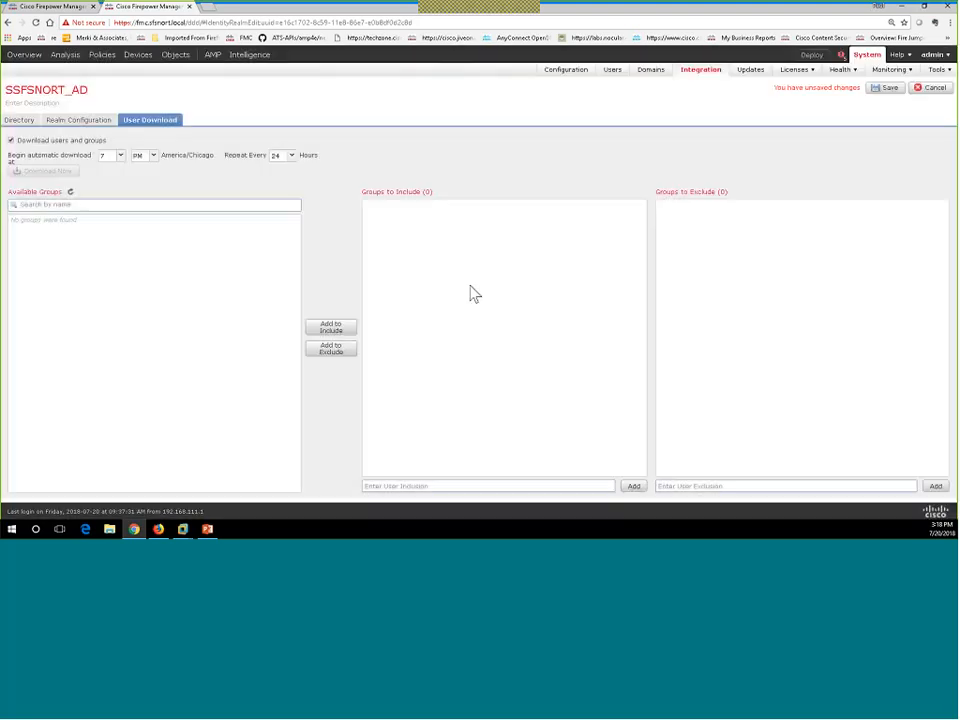
# Re-enter the AD join and directory passwords and save the realm.
pyautogui.click(65, 123)
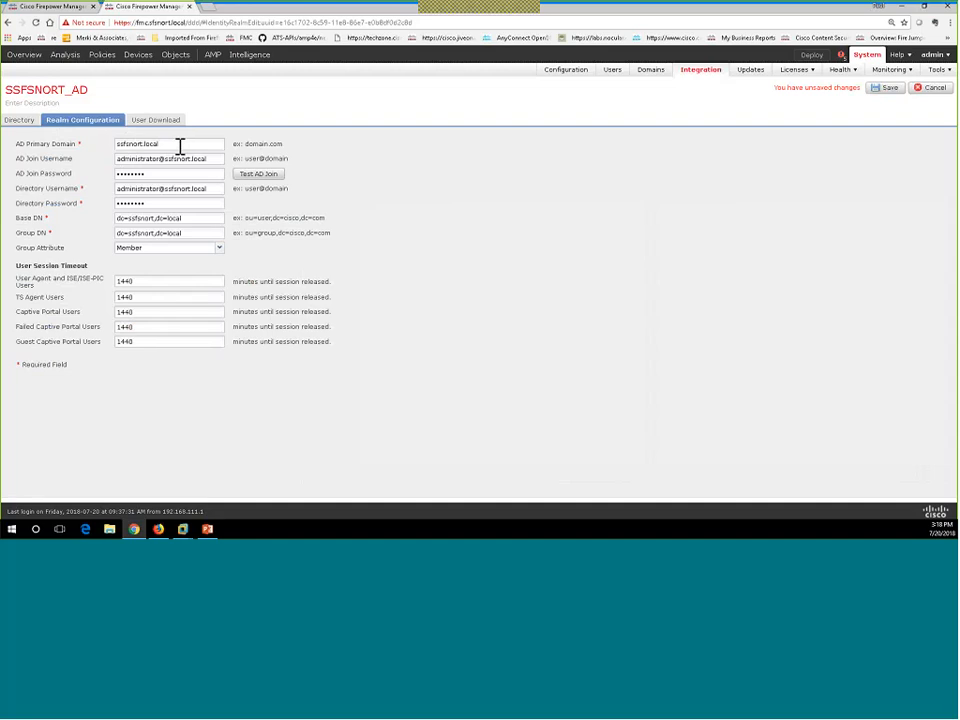
pyautogui.moveTo(180, 147); pyautogui.dragTo(99, 149)
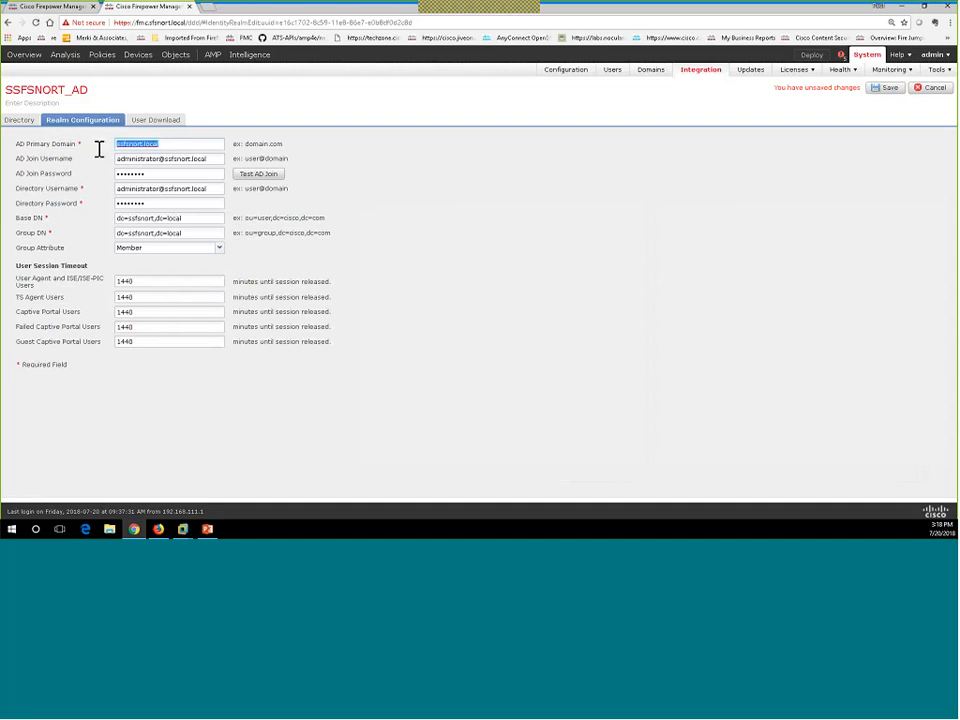
pyautogui.moveTo(198, 170); pyautogui.dragTo(84, 170)
pyautogui.click(142, 174)
pyautogui.moveTo(152, 176); pyautogui.dragTo(66, 179)
pyautogui.write('C•••••••')
pyautogui.doubleClick(158, 204)
pyautogui.click(117, 202)
pyautogui.moveTo(152, 203); pyautogui.dragTo(115, 200)
pyautogui.write('••••')
pyautogui.click(884, 92)
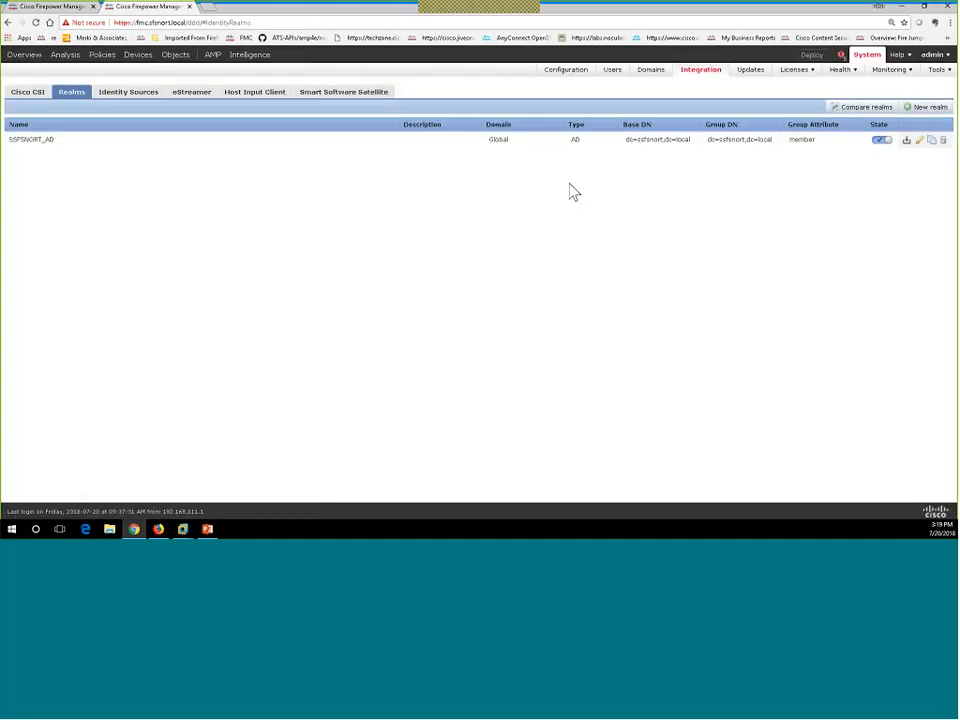
# Reopen the SSFSNORT_AD realm, dismiss the group-fetch error, and highlight its Base DN value.
pyautogui.click(922, 141)
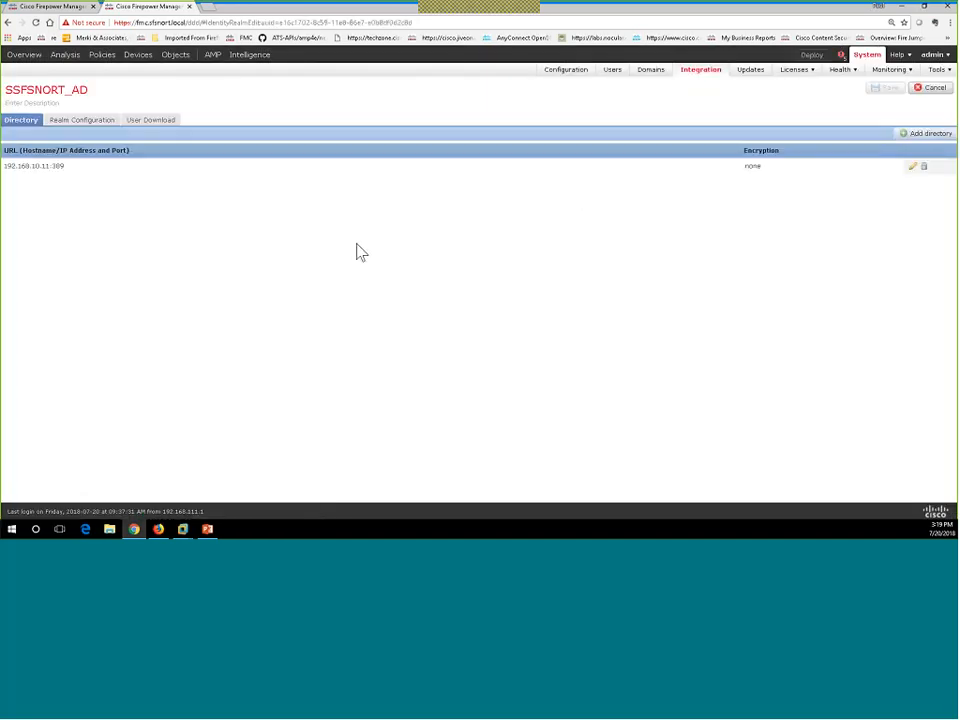
pyautogui.click(168, 128)
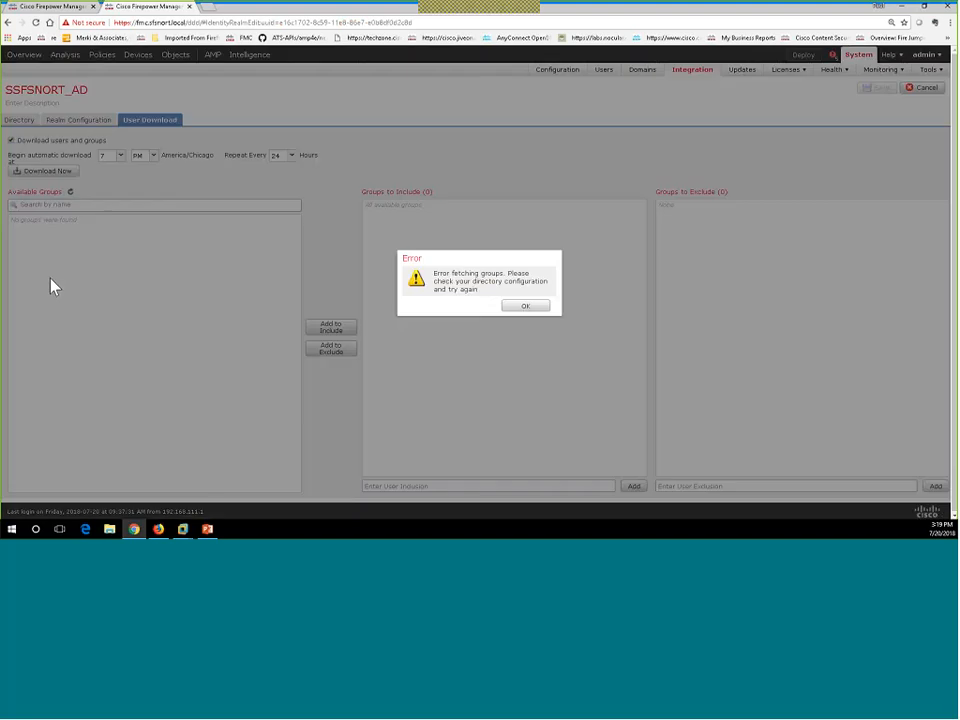
pyautogui.click(525, 306)
pyautogui.click(83, 122)
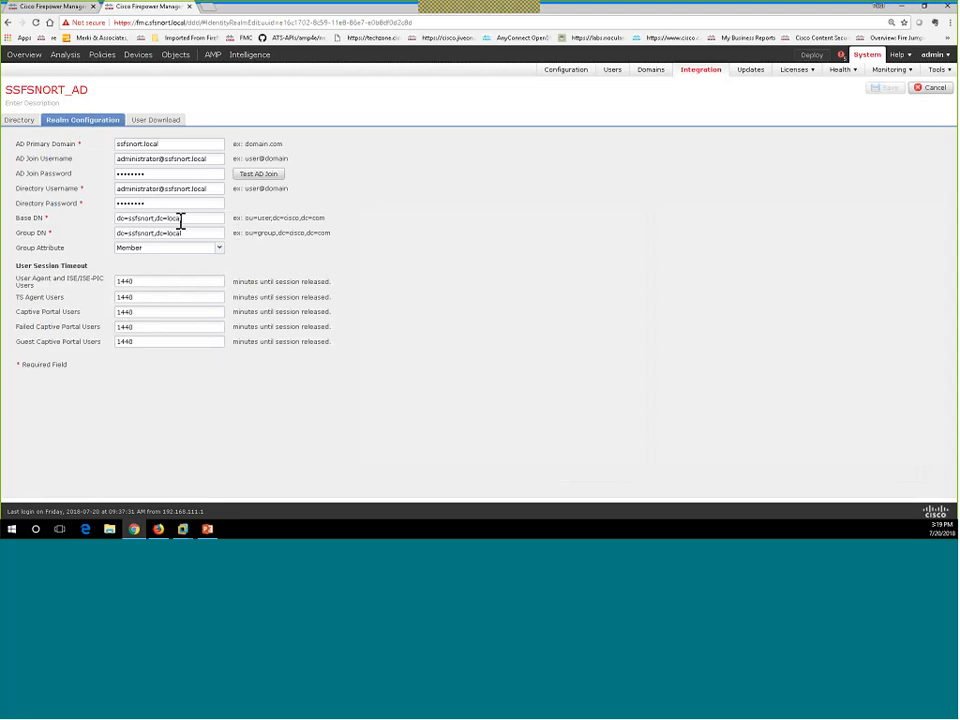
pyautogui.moveTo(193, 218); pyautogui.dragTo(83, 207)
pyautogui.click(182, 528)
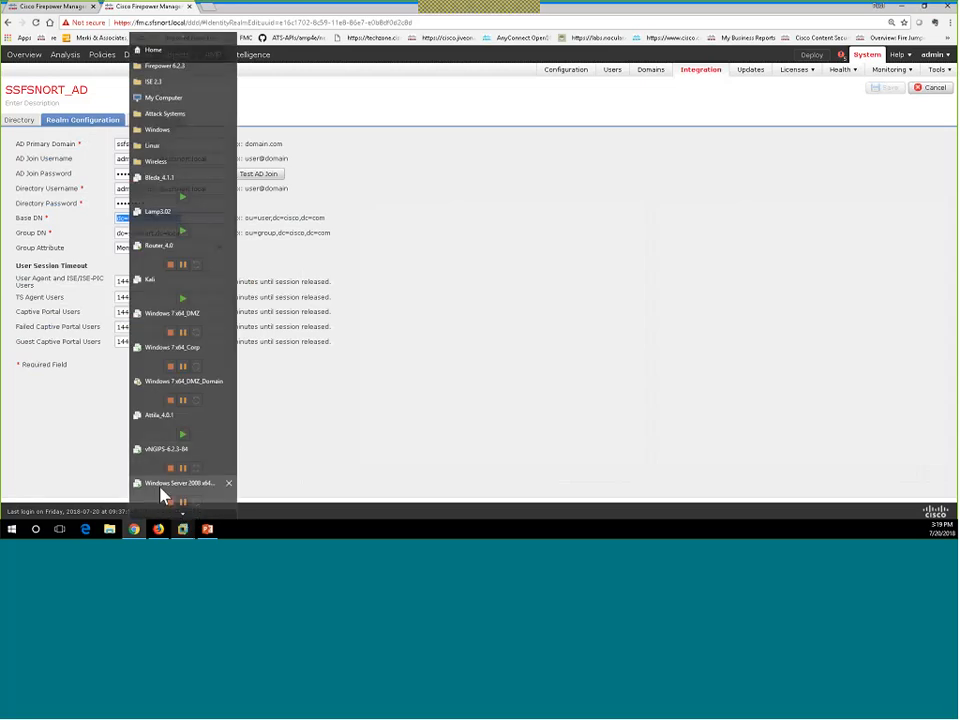
# On the Windows Server 2008 x64-DC VM, close IIS Manager and OpenDNS Updater, then launch Active Directory Users and Computers.
pyautogui.click(161, 490)
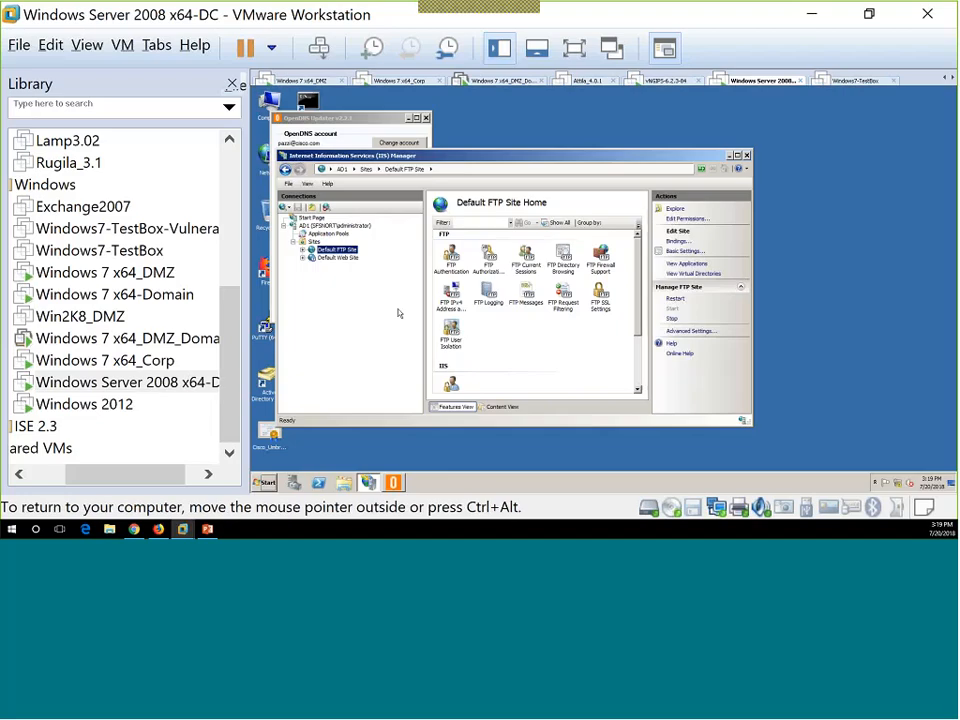
pyautogui.click(746, 156)
pyautogui.click(425, 118)
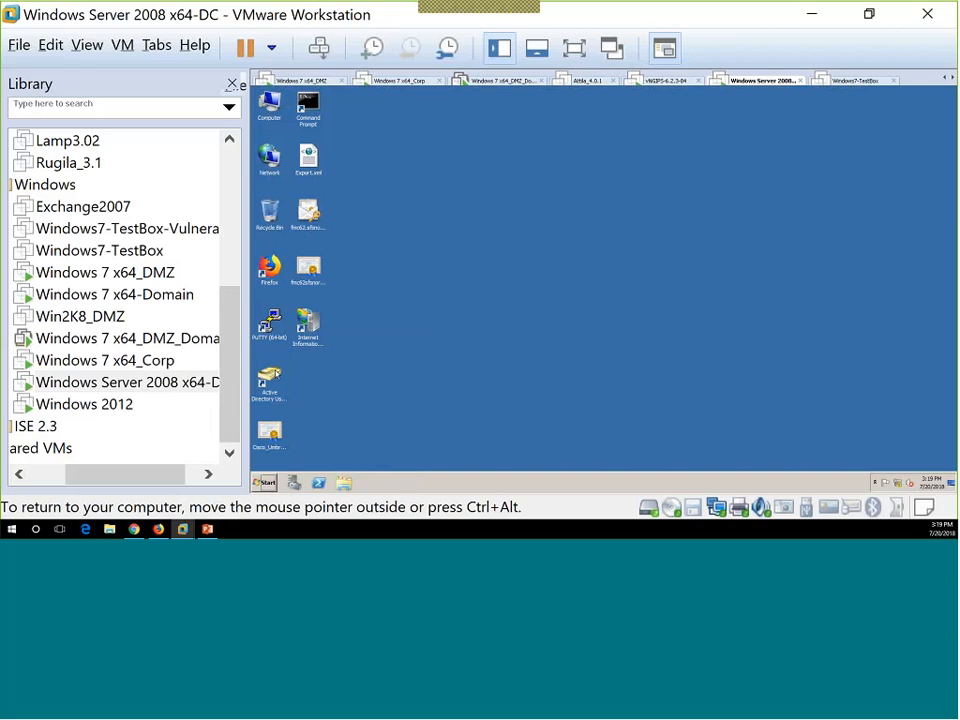
pyautogui.click(278, 375)
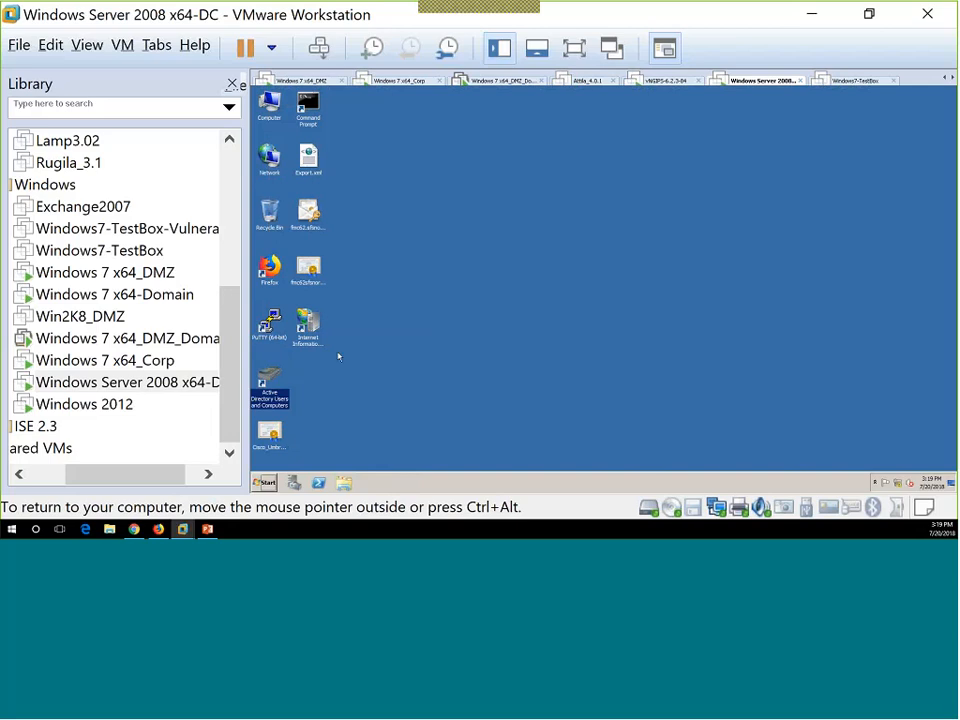
pyautogui.doubleClick(267, 381)
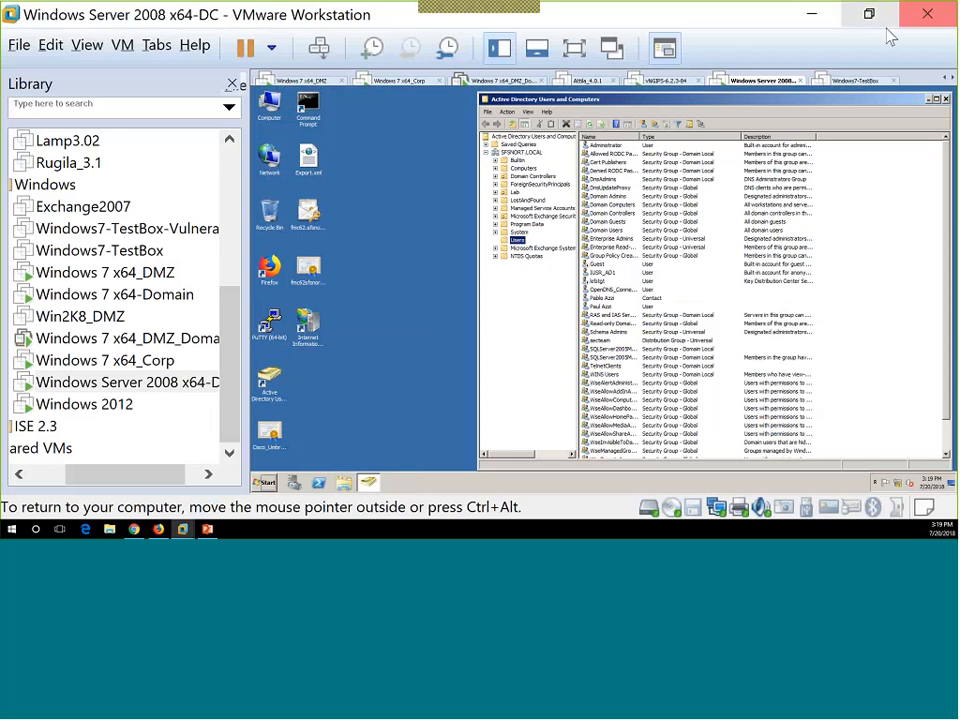
pyautogui.click(812, 15)
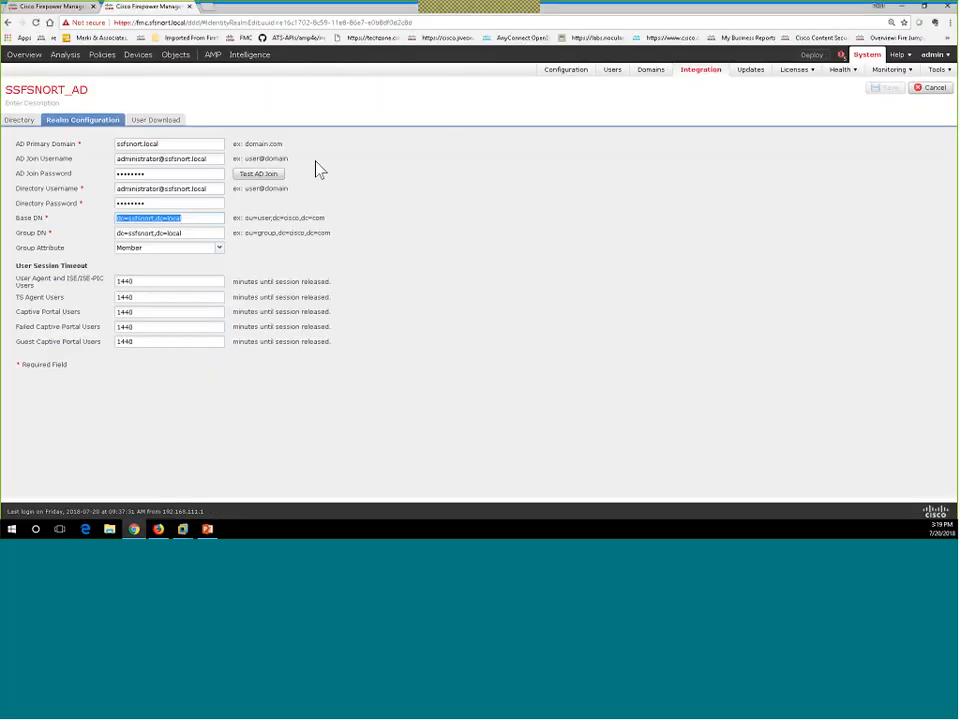
# Remove the extra 's' from the realm's Base DN.
pyautogui.click(169, 190)
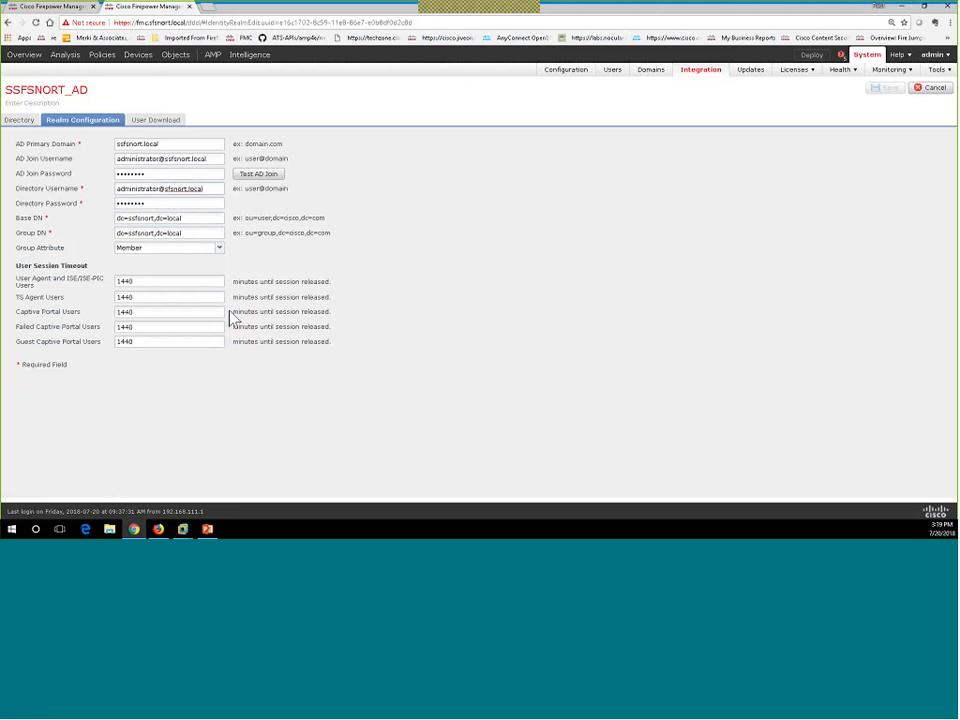
pyautogui.click(167, 161)
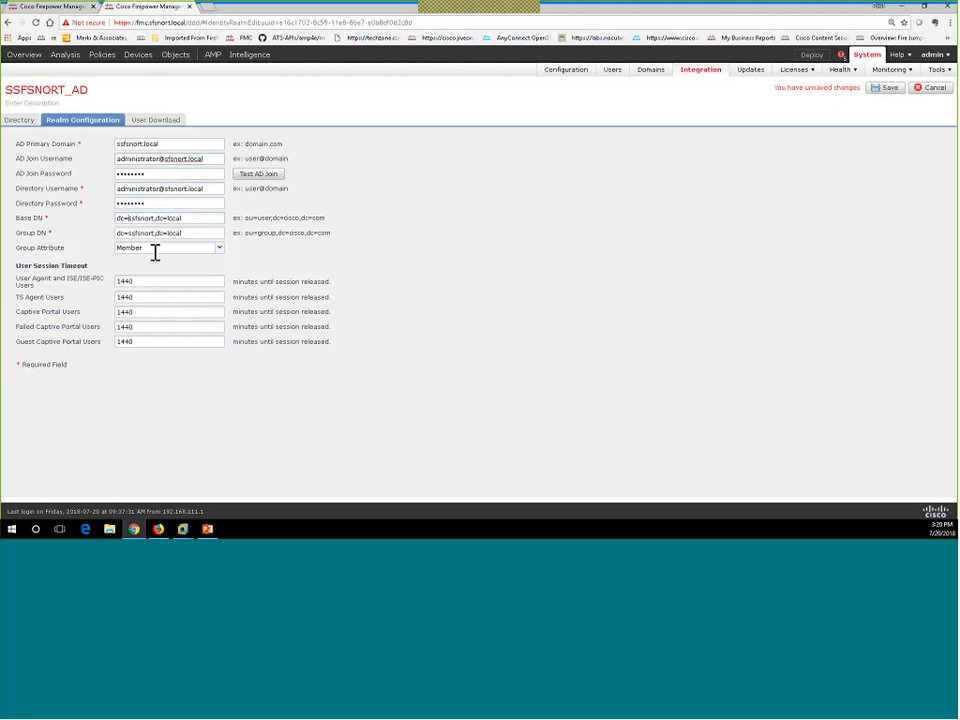
pyautogui.press('BackSpace')
pyautogui.click(132, 236)
# Correct the AD primary domain to sfsnort.local, confirm the AD join test passes, and save the realm.
pyautogui.click(272, 185)
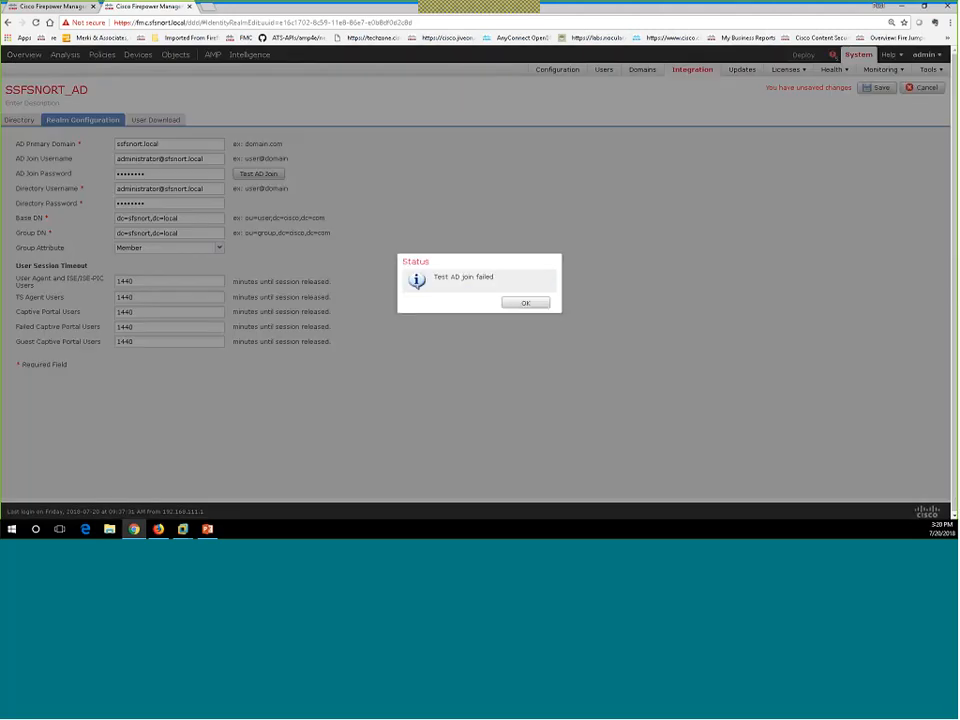
pyautogui.click(526, 305)
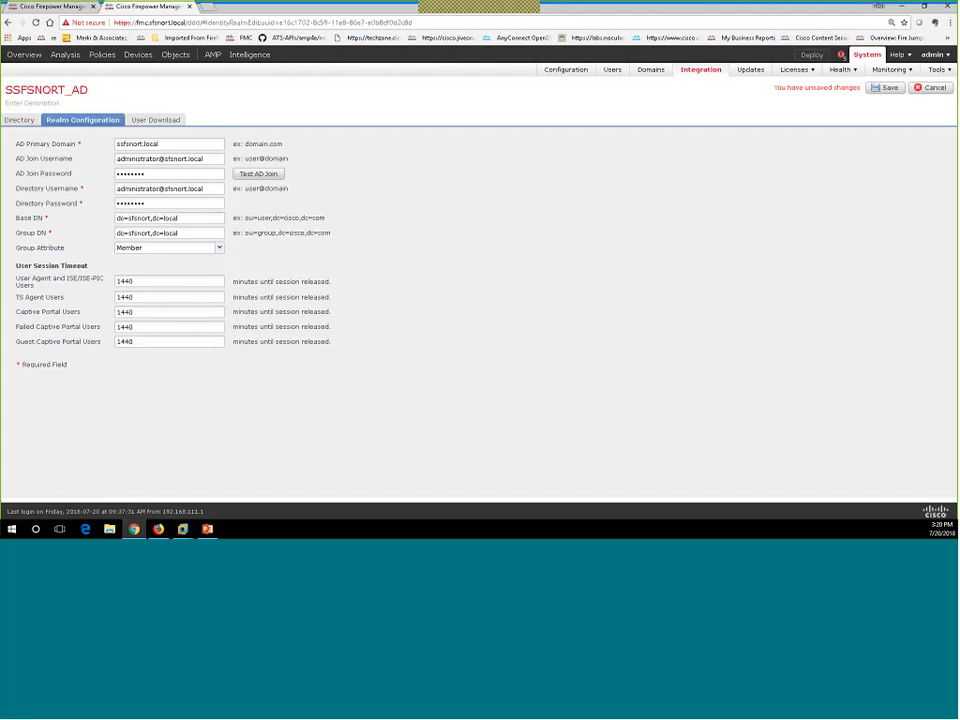
pyautogui.click(121, 145)
pyautogui.click(255, 182)
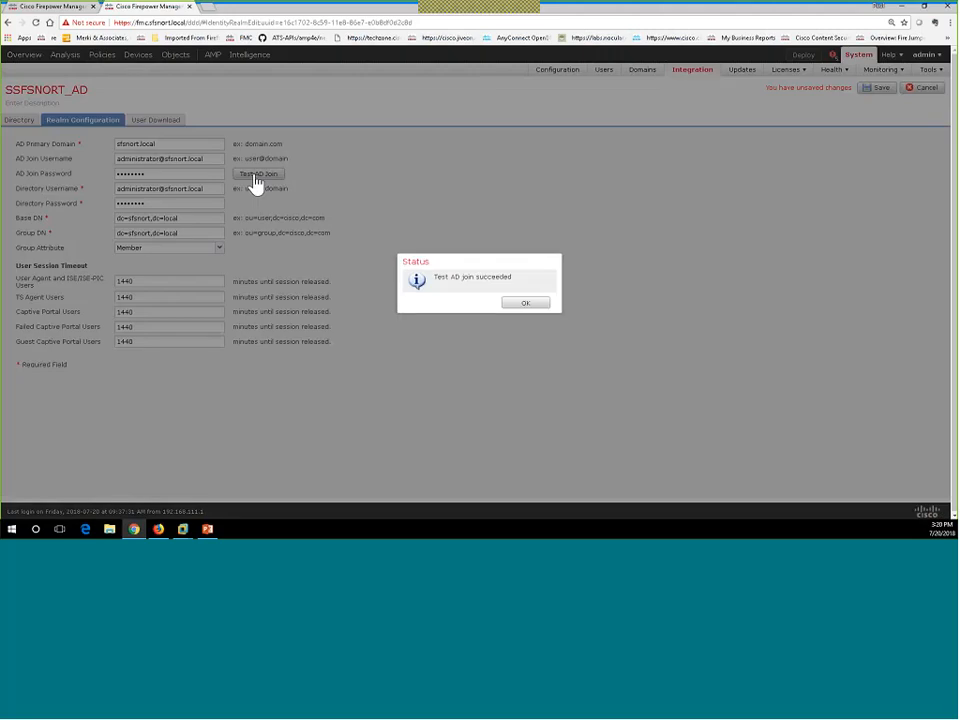
pyautogui.click(515, 303)
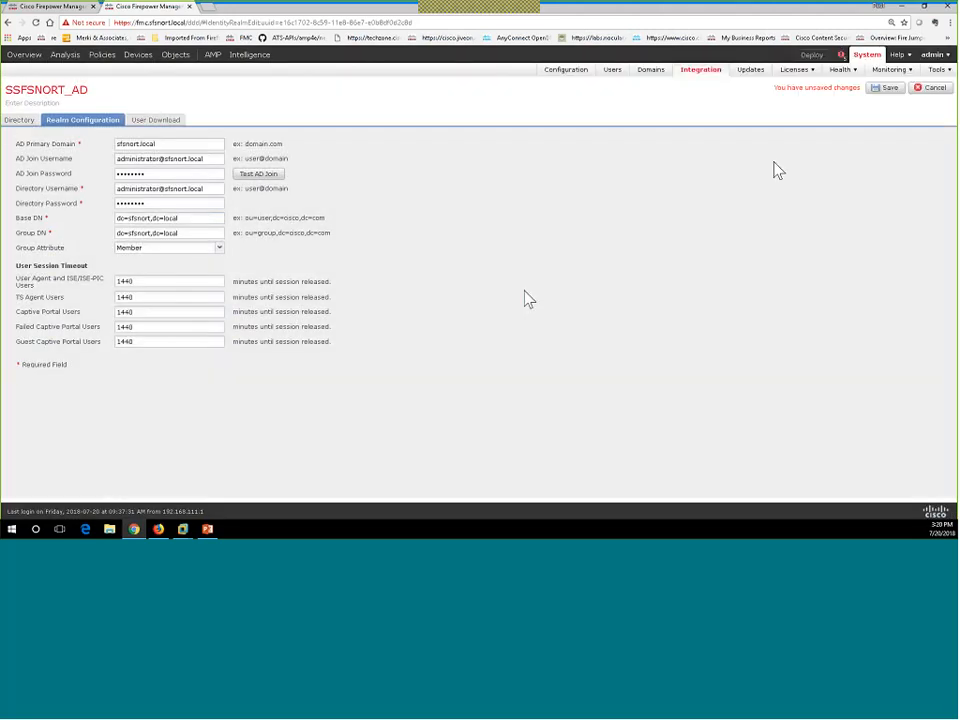
pyautogui.click(879, 90)
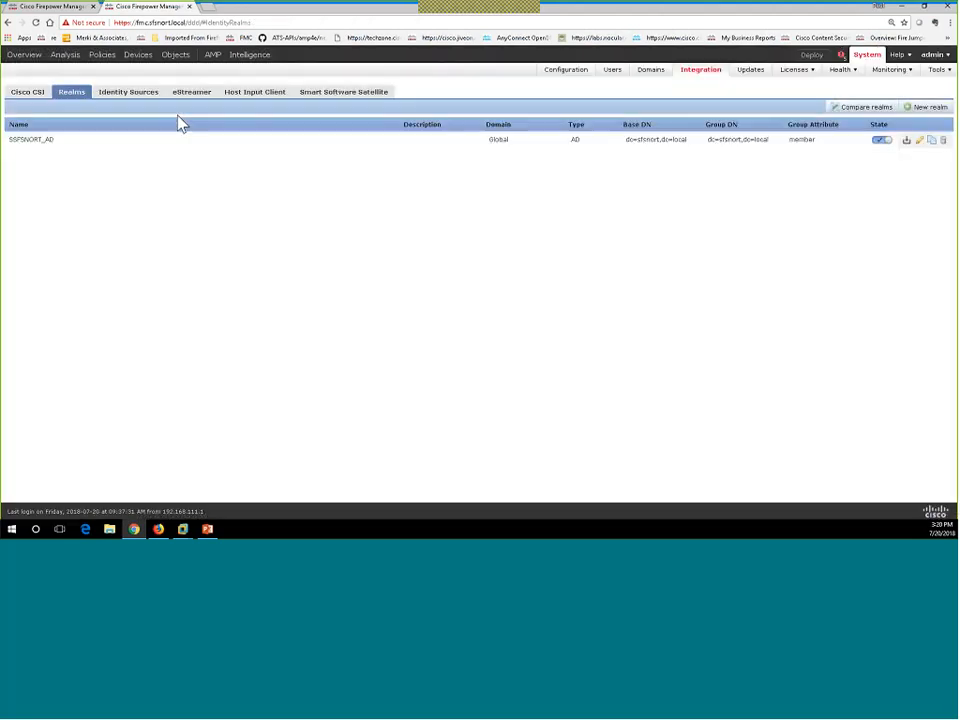
# Reopen the SSFSNORT_AD realm's User Download settings and browse the available AD groups.
pyautogui.click(920, 142)
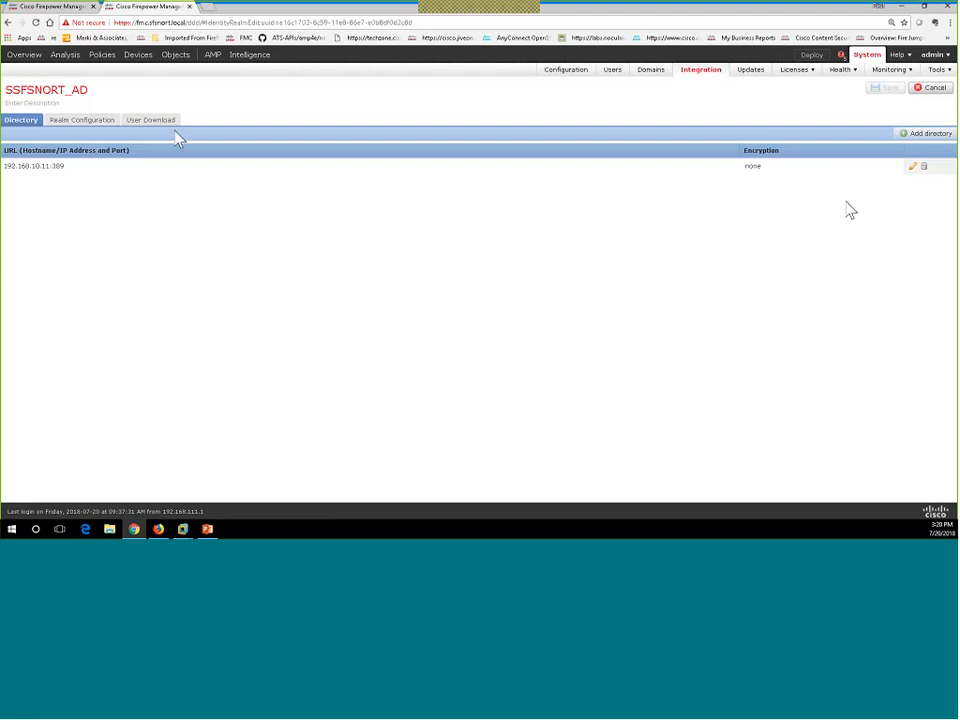
pyautogui.click(170, 126)
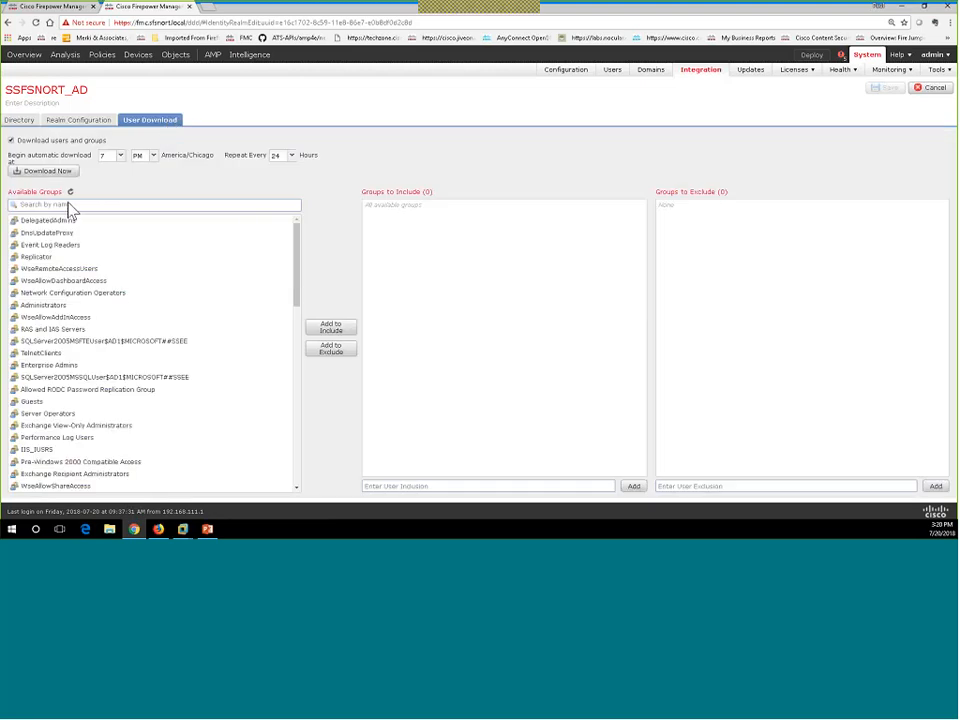
pyautogui.scroll(-5, 77, 379)
pyautogui.scroll(-3, 77, 379)
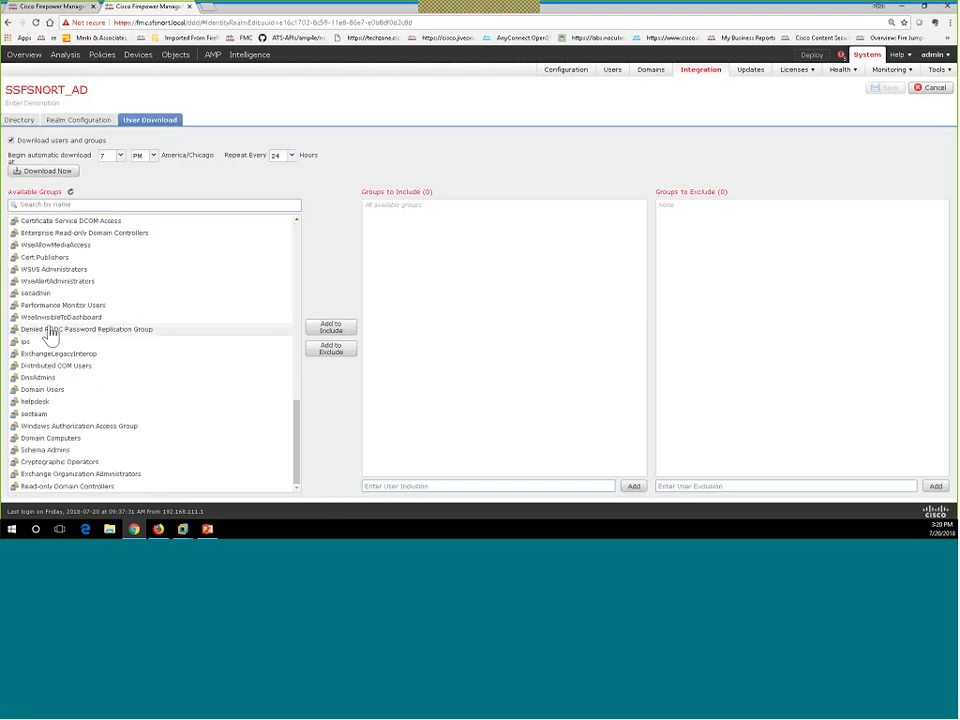
pyautogui.scroll(3, 50, 336)
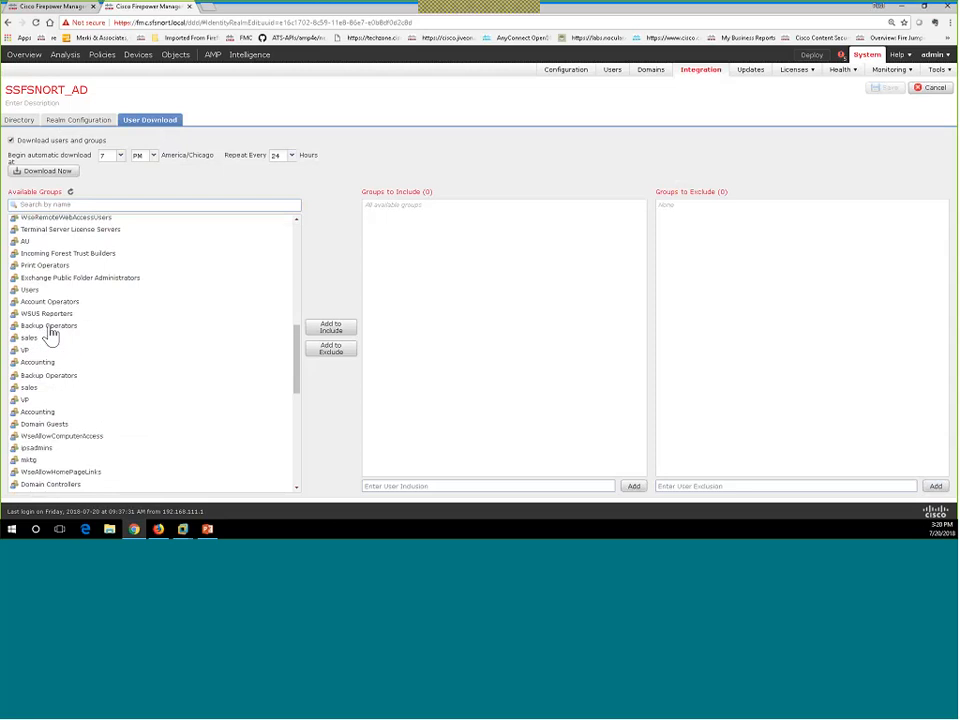
pyautogui.scroll(-2, 50, 336)
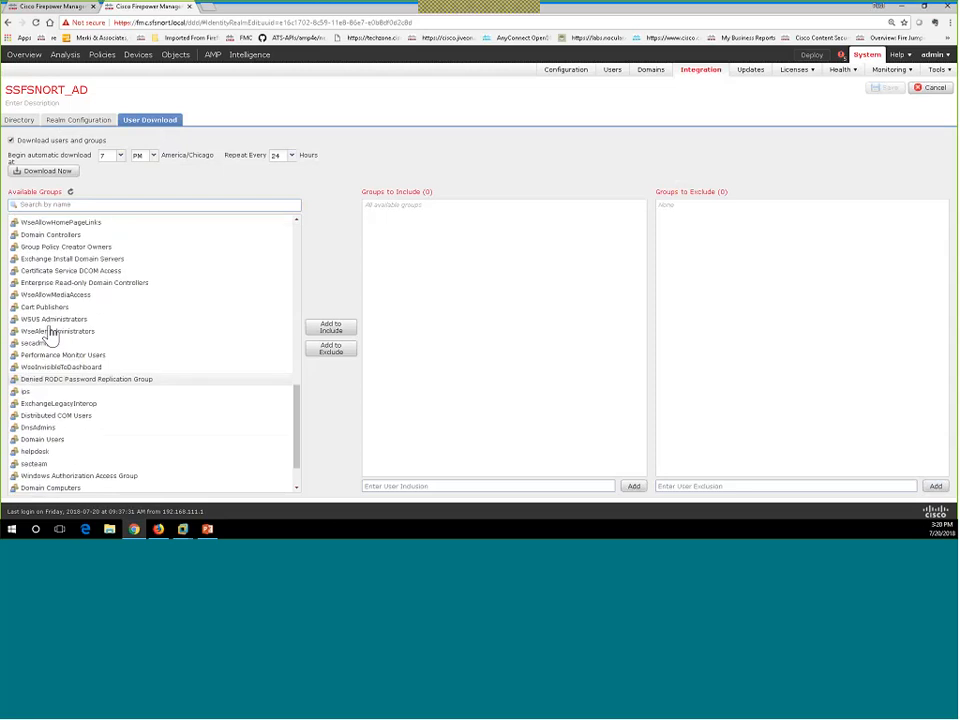
pyautogui.scroll(-2, 32, 435)
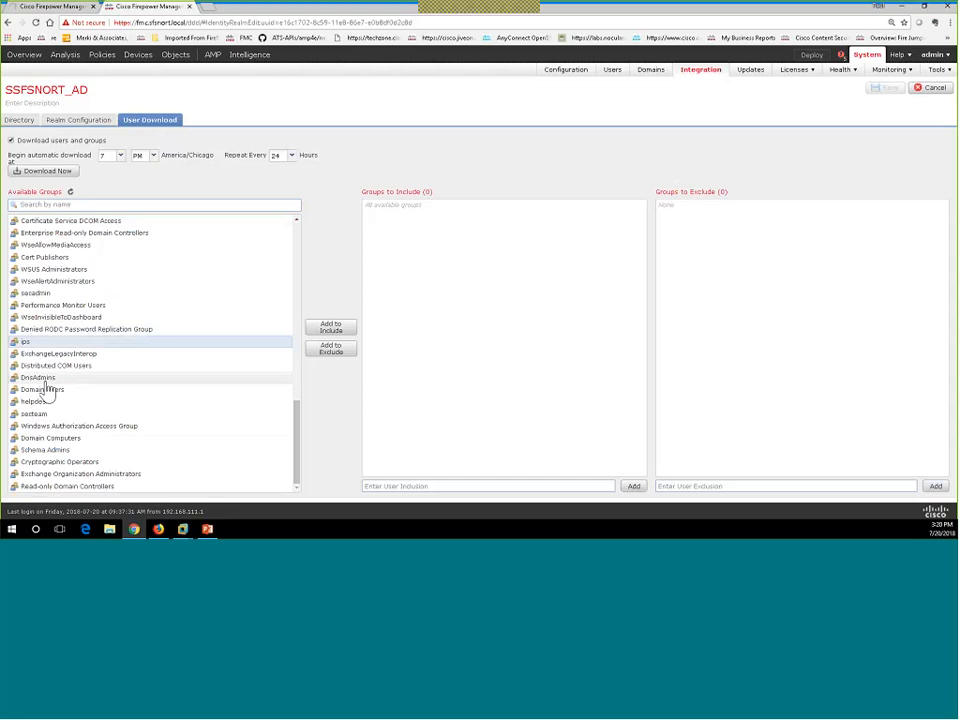
# Try selecting groups such as helpdesk, DnsAdmins and Domain Users in Available Groups.
pyautogui.click(40, 403)
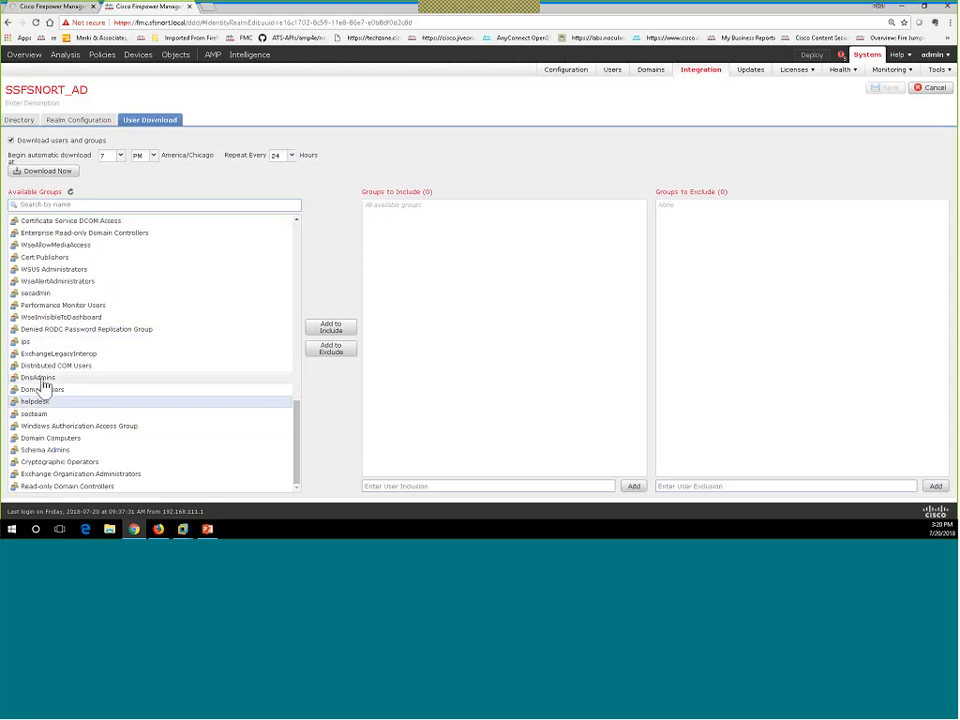
pyautogui.keyDown('shift'); pyautogui.click(41, 379); pyautogui.keyUp('shift')
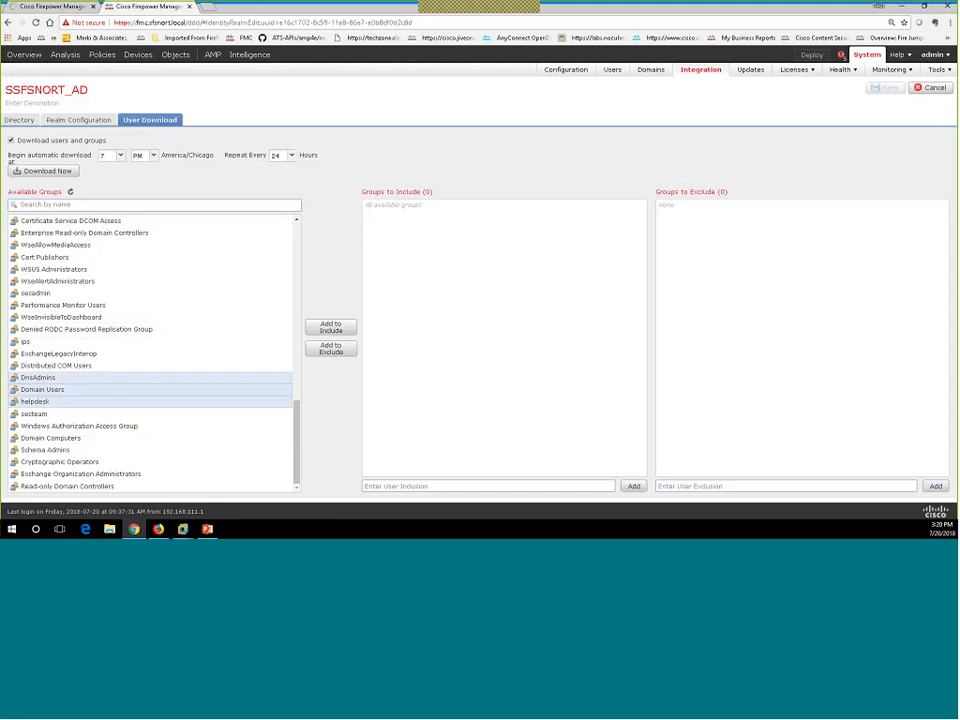
pyautogui.click(71, 329)
pyautogui.keyDown('shift'); pyautogui.click(64, 305); pyautogui.keyUp('shift')
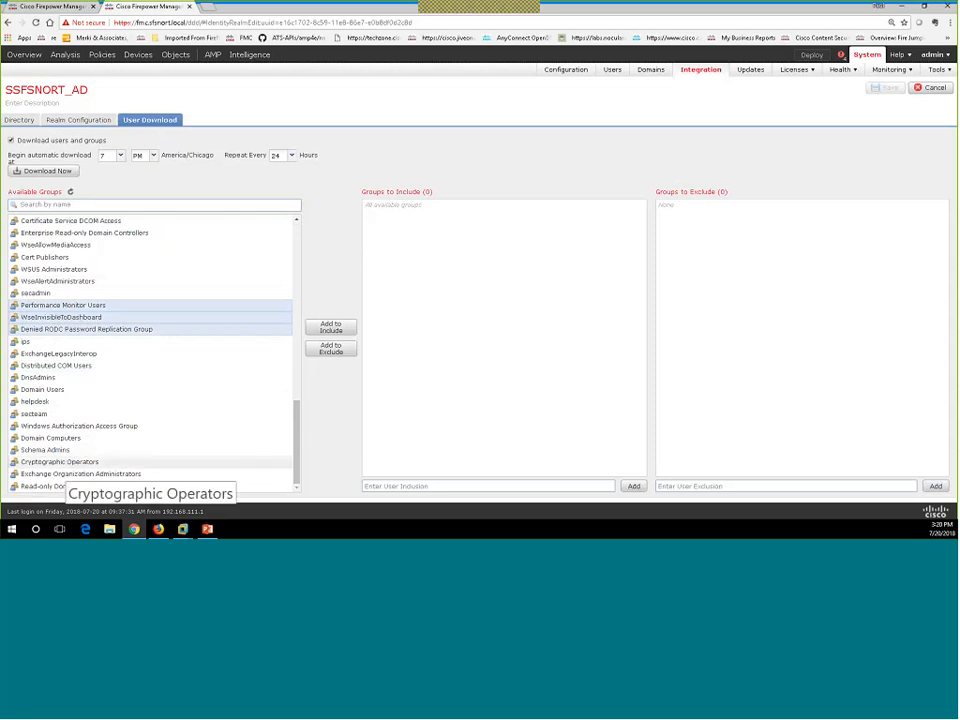
pyautogui.scroll(5, 70, 421)
pyautogui.scroll(3, 70, 421)
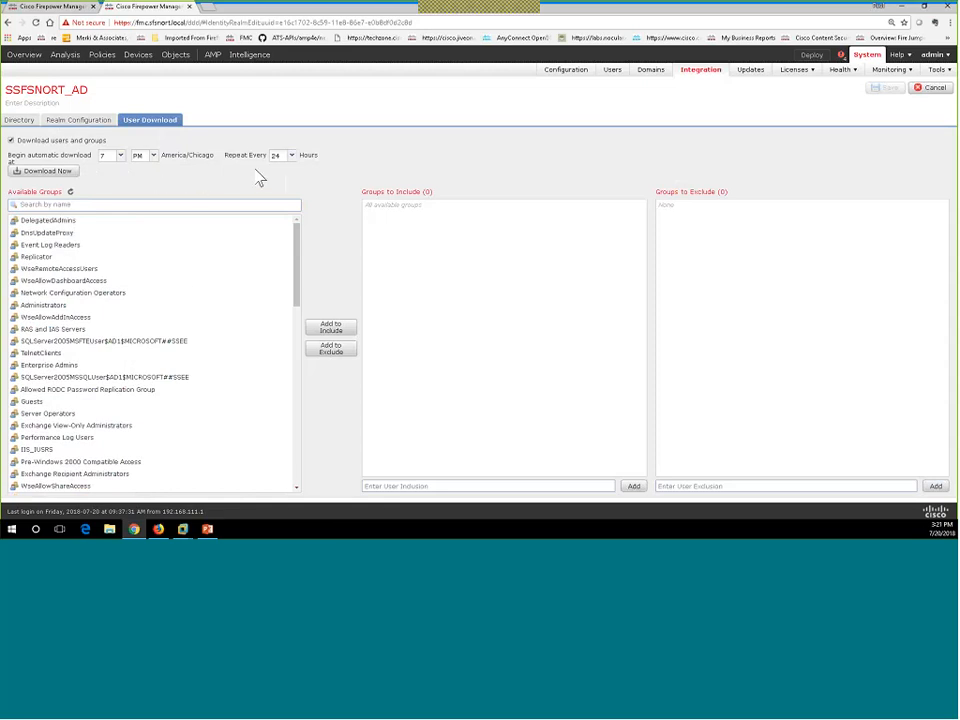
# Queue an immediate user and group download, acknowledge it, and switch to the Windows 7 x64_Corp VM.
pyautogui.click(45, 171)
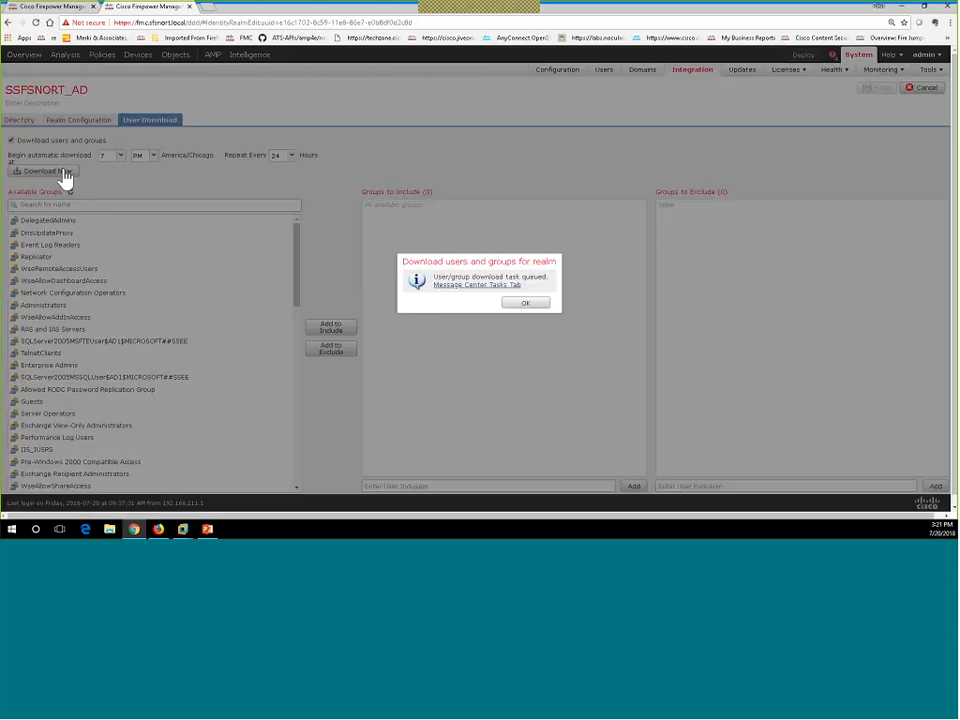
pyautogui.click(525, 304)
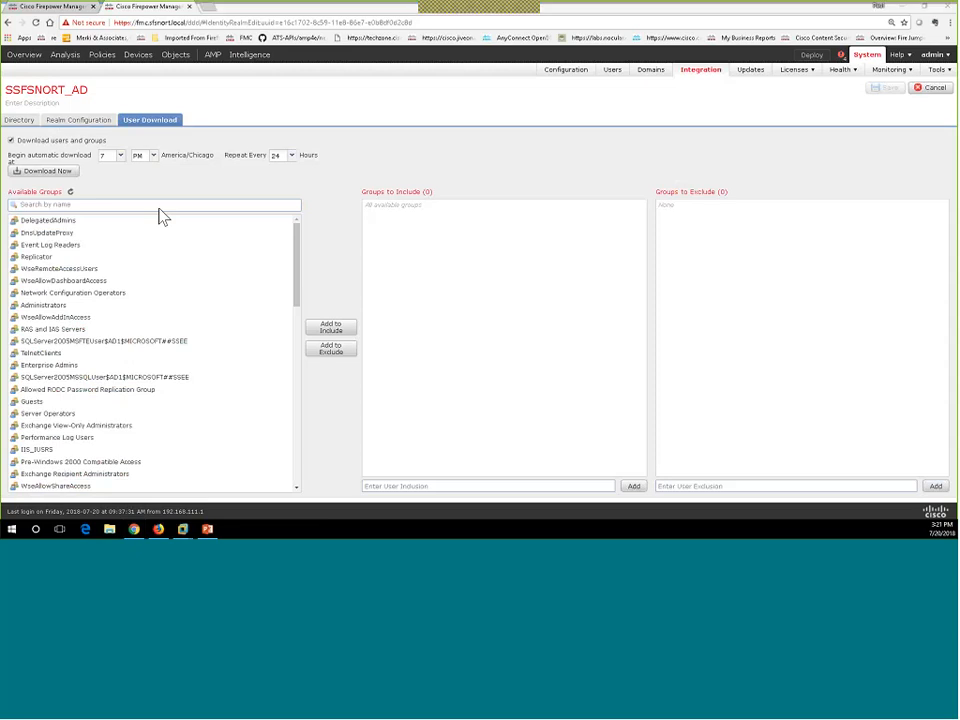
pyautogui.click(182, 529)
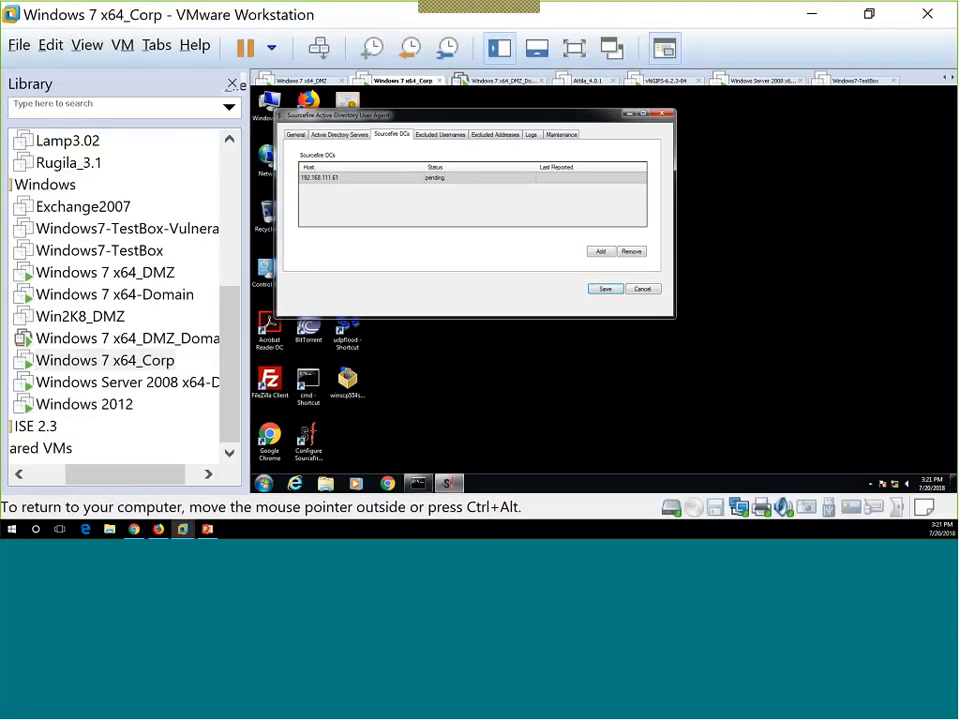
# Enter a new AD server 192.168.10.11 with domain sfence.local, user administrator and its password.
pyautogui.click(350, 136)
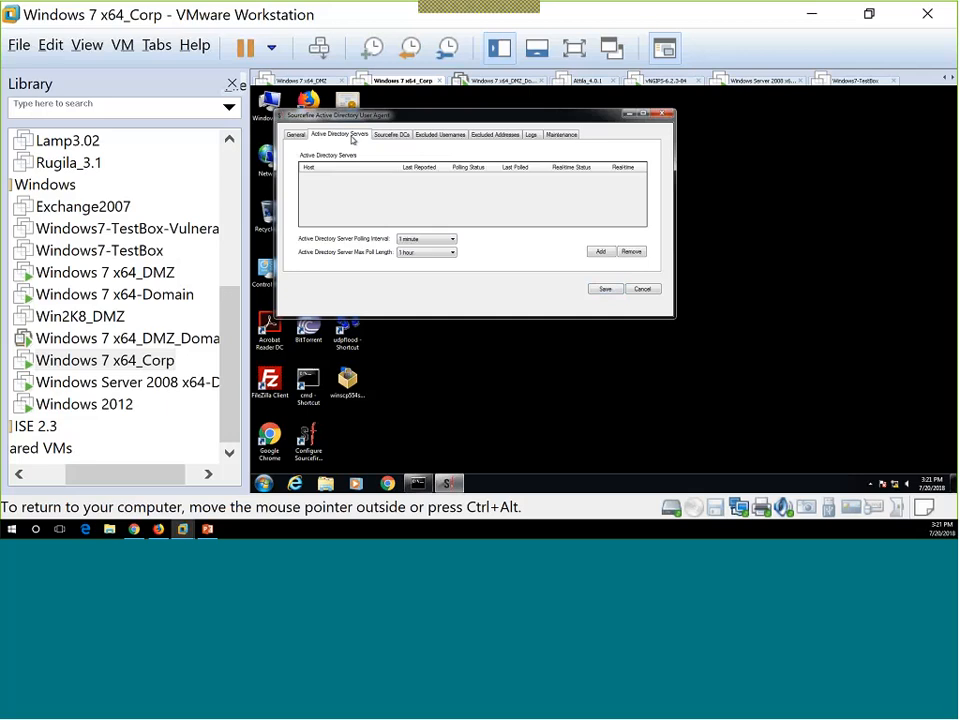
pyautogui.click(602, 252)
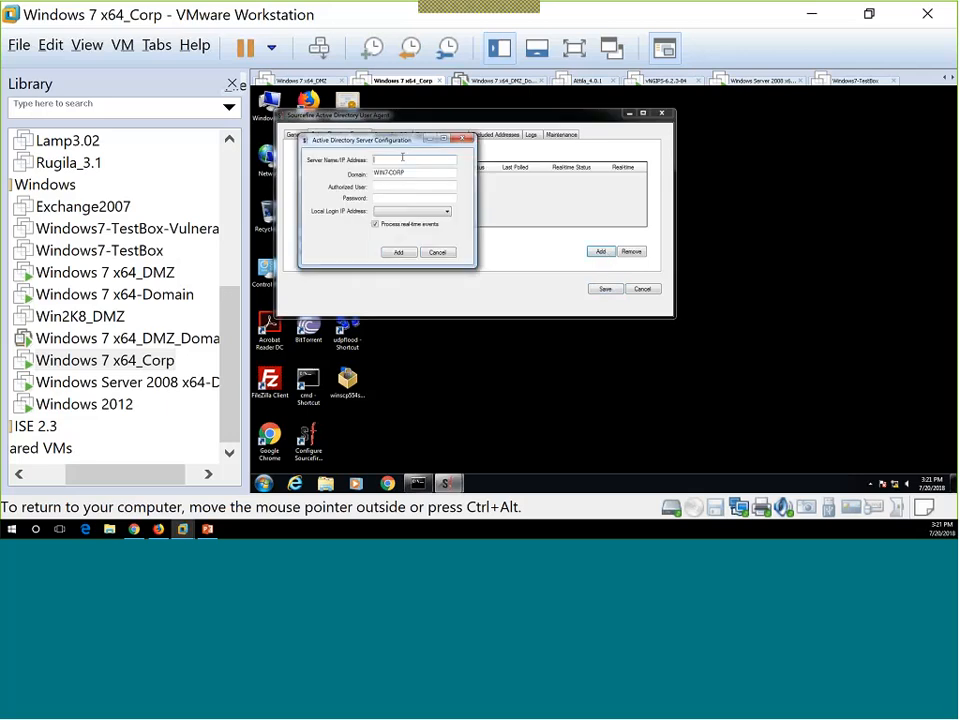
pyautogui.write('192.168.10.1')
pyautogui.press('Tab')
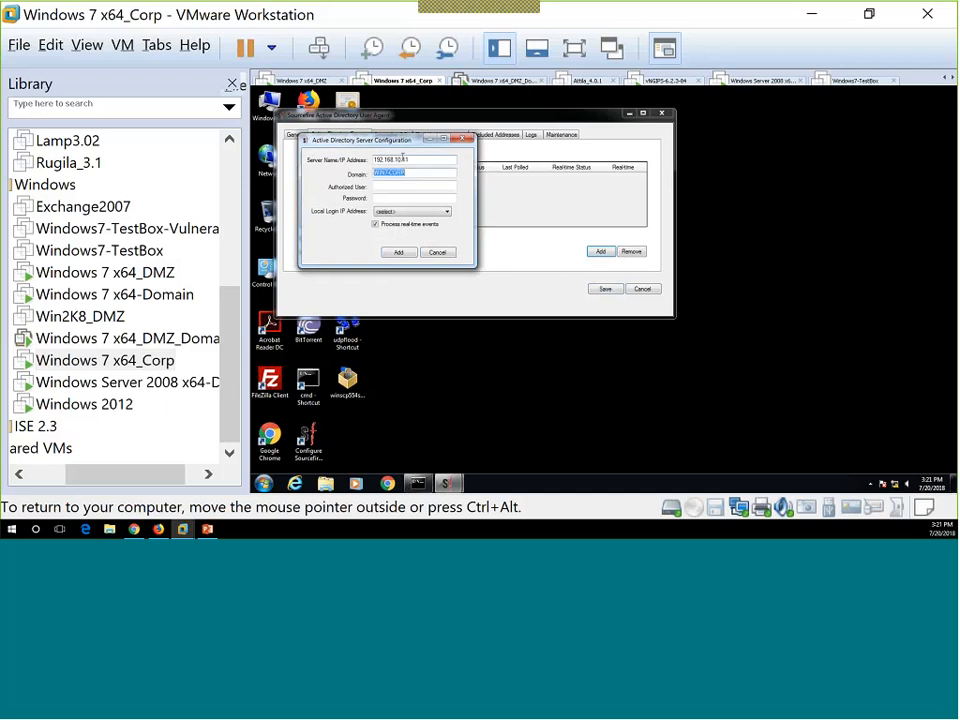
pyautogui.write('sfence.local')
pyautogui.press('Tab')
pyautogui.write('administrator')
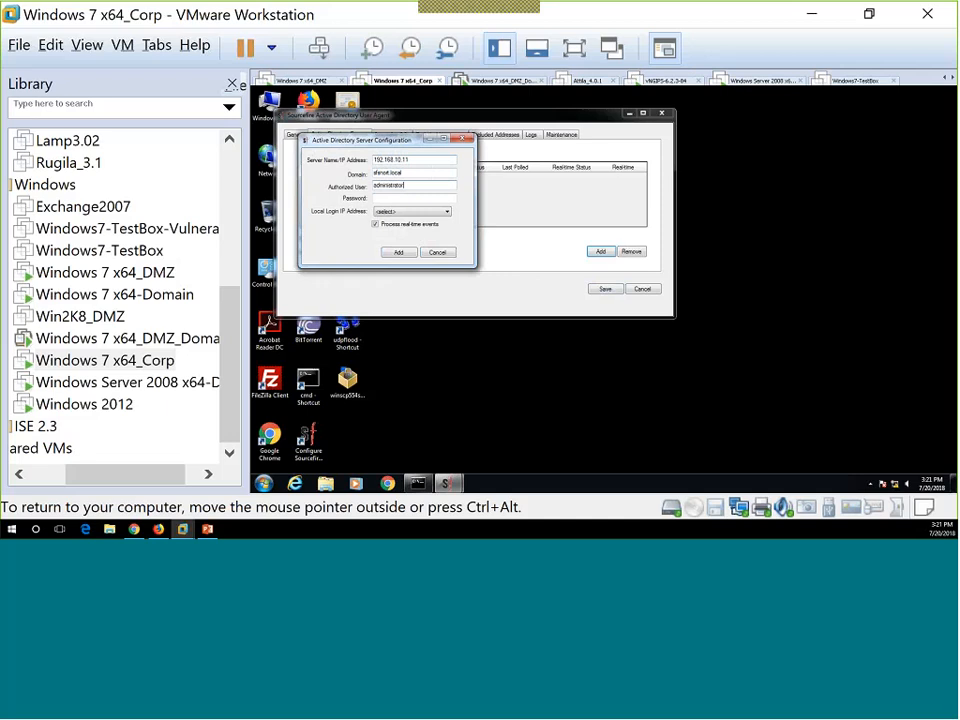
pyautogui.press('Tab')
pyautogui.write('••••••••')
# Set the local login address to 192.168.10.11, add the server and save the agent settings.
pyautogui.click(446, 213)
pyautogui.click(434, 222)
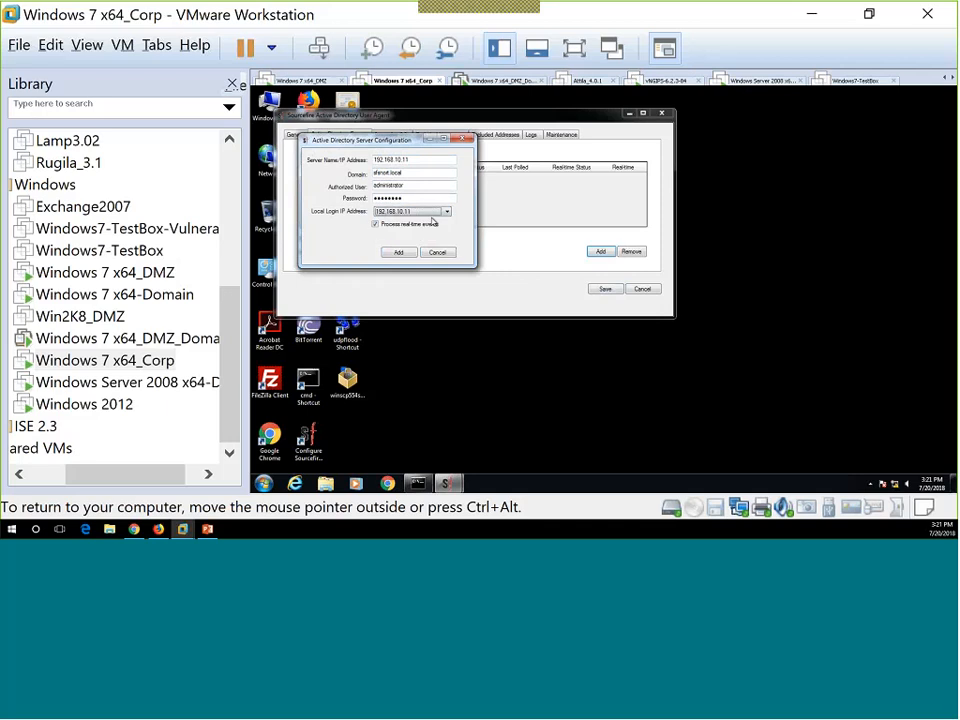
pyautogui.click(404, 253)
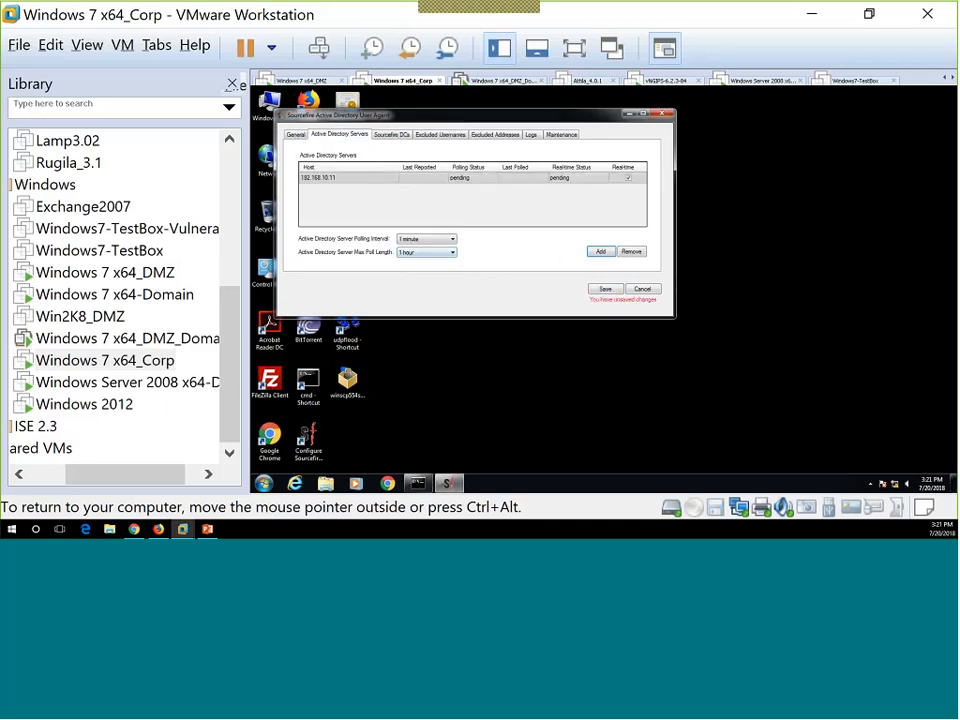
pyautogui.click(604, 291)
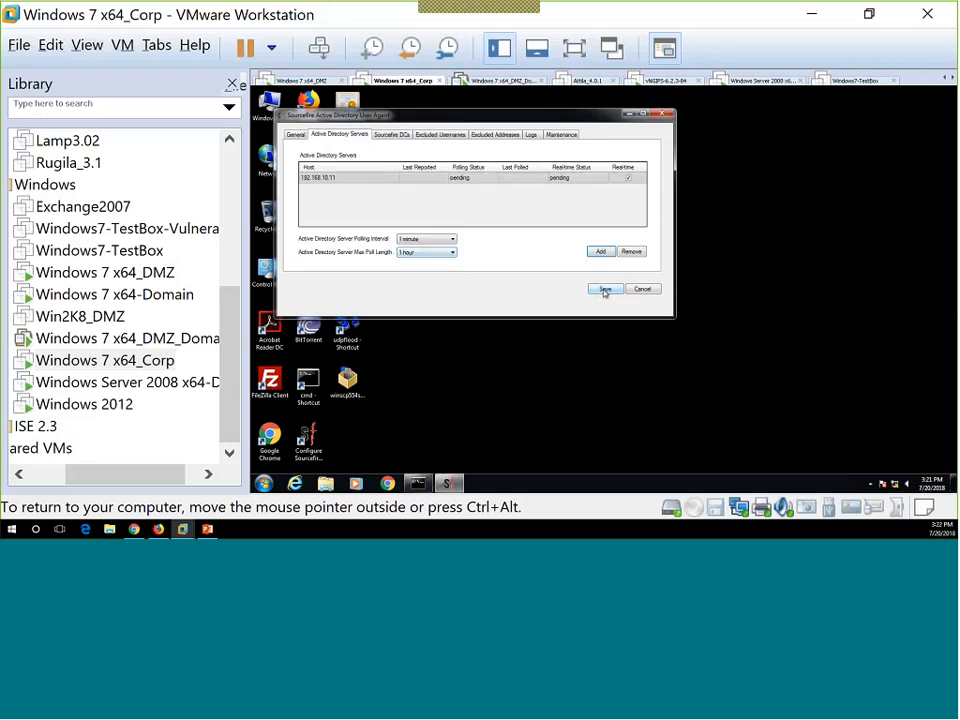
# Restart the Sourcefire user agent service after saving its settings.
pyautogui.click(393, 136)
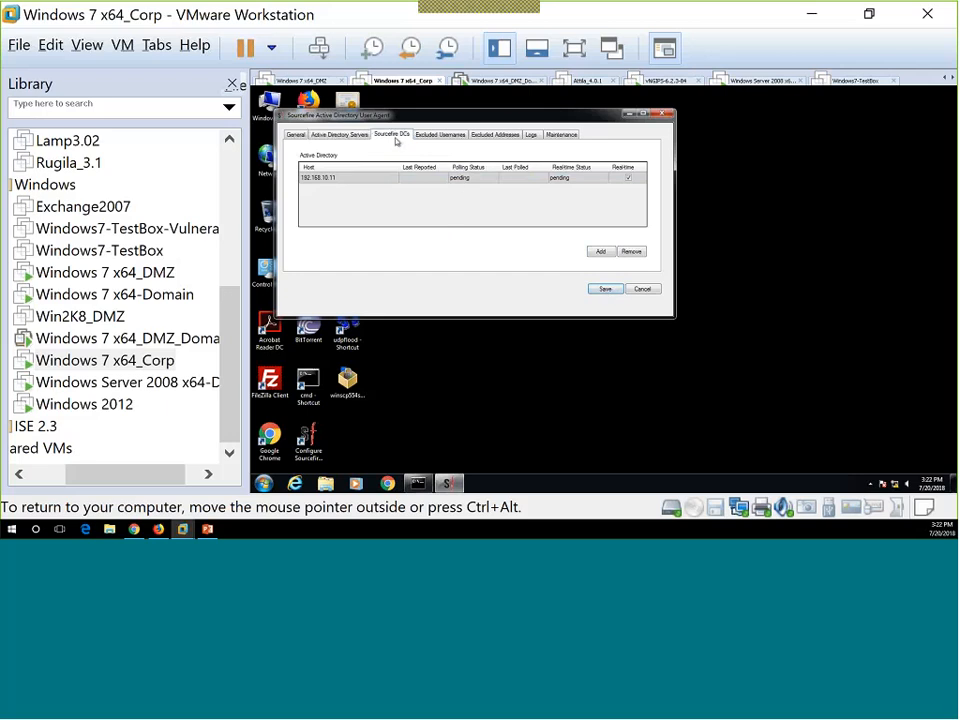
pyautogui.click(297, 136)
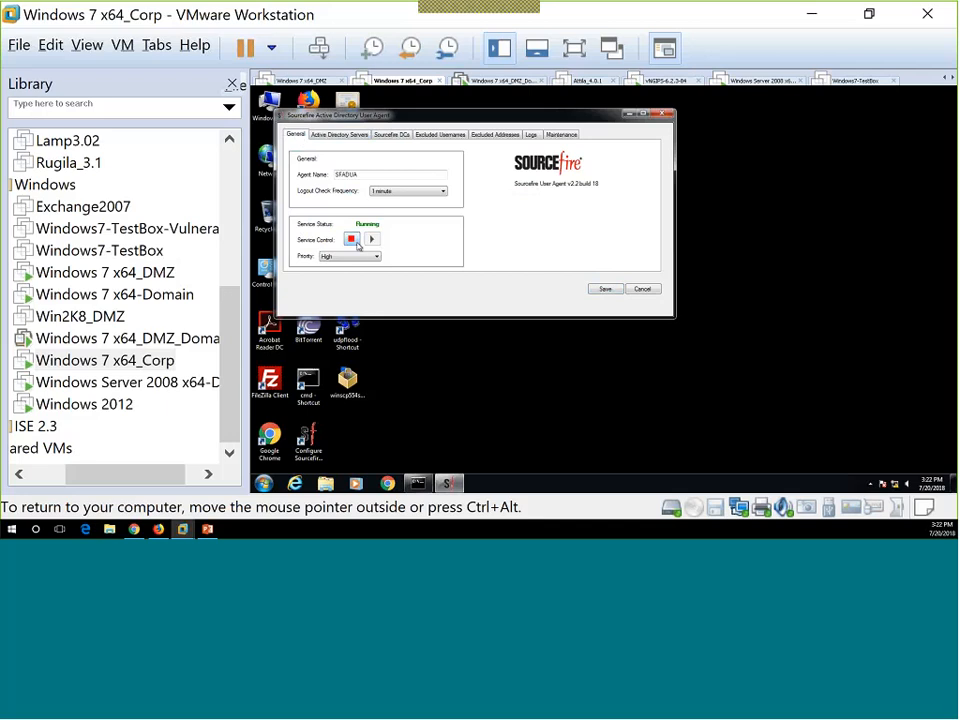
pyautogui.click(352, 239)
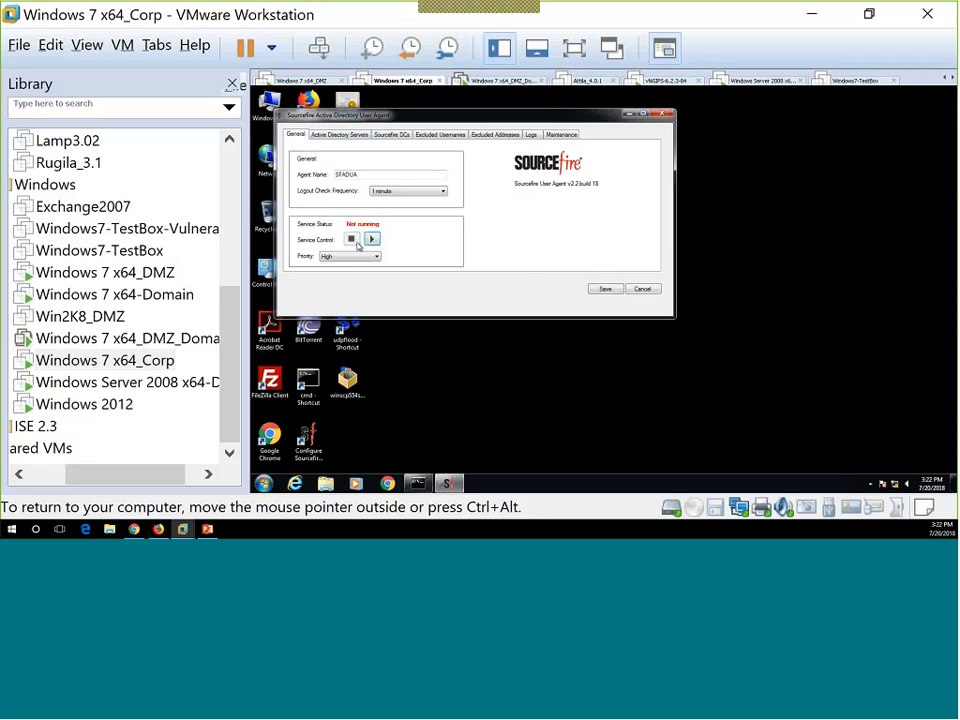
pyautogui.click(603, 290)
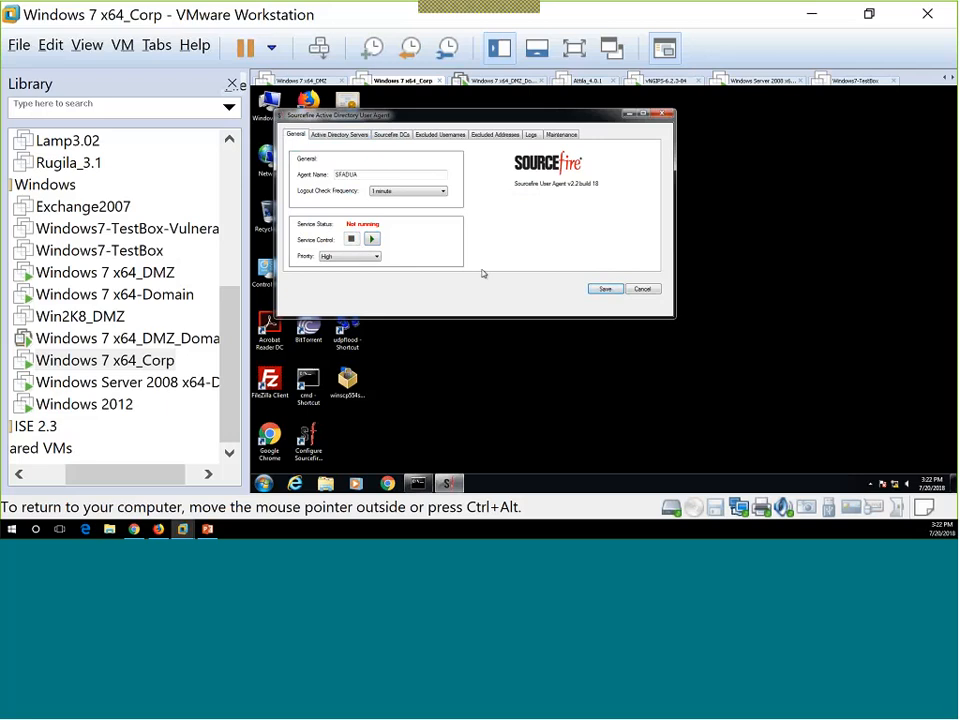
pyautogui.click(375, 243)
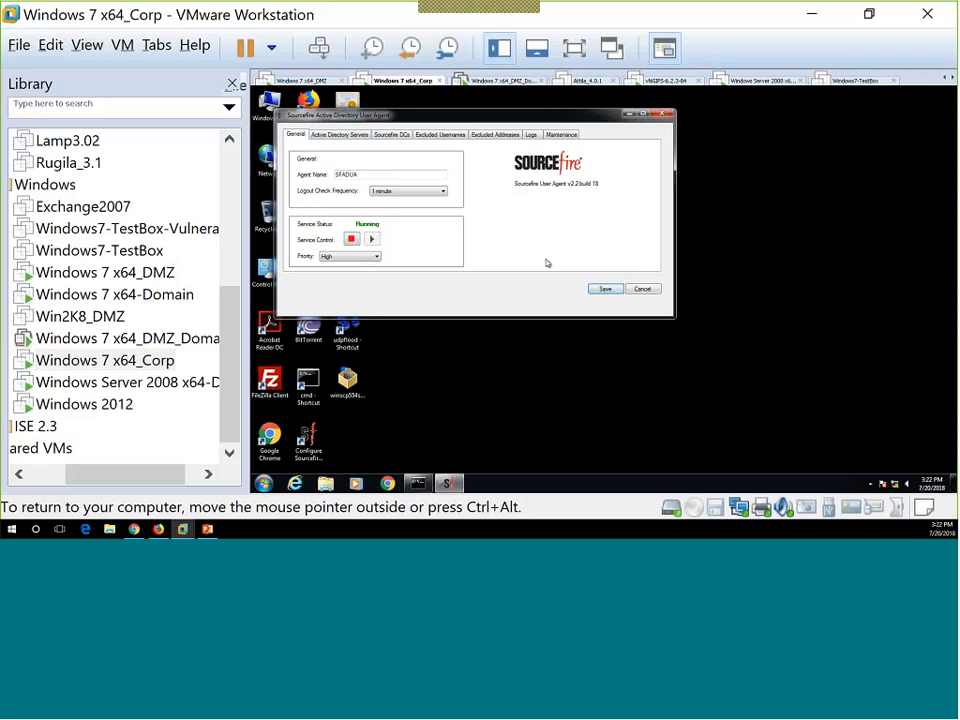
# Confirm DC 192.168.111.61 and AD server 192.168.10.11 show available, then minimize the agent.
pyautogui.click(400, 136)
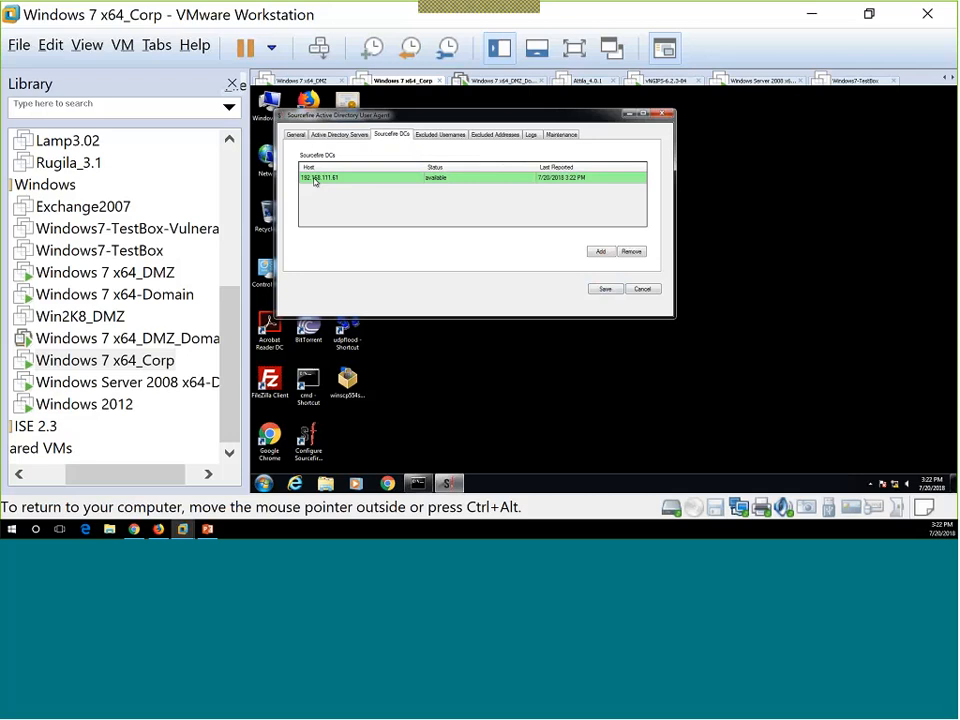
pyautogui.click(343, 135)
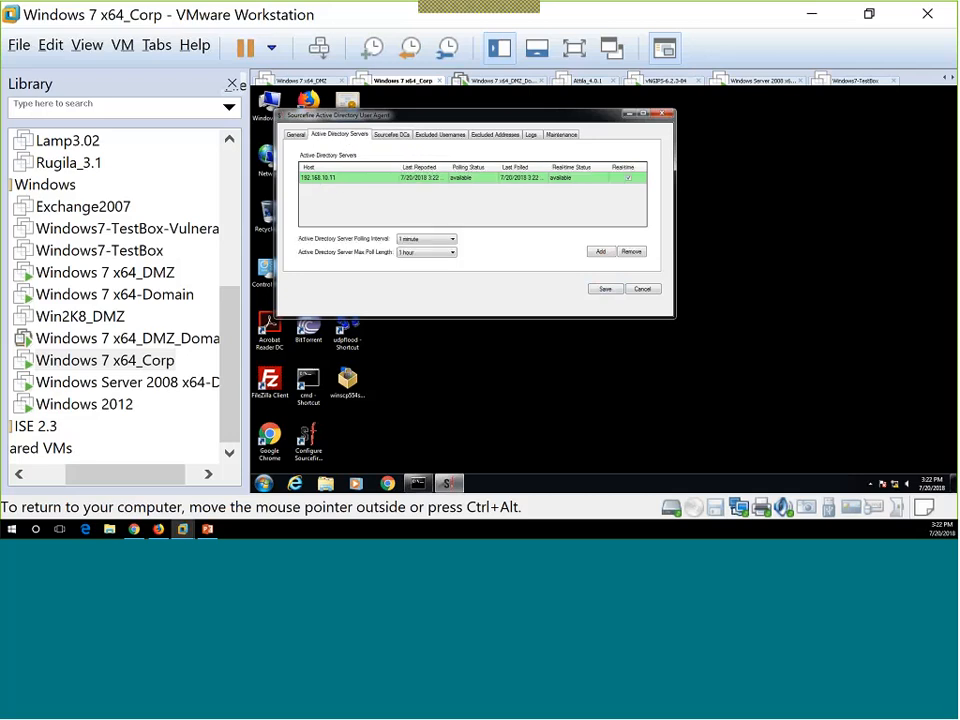
pyautogui.click(630, 116)
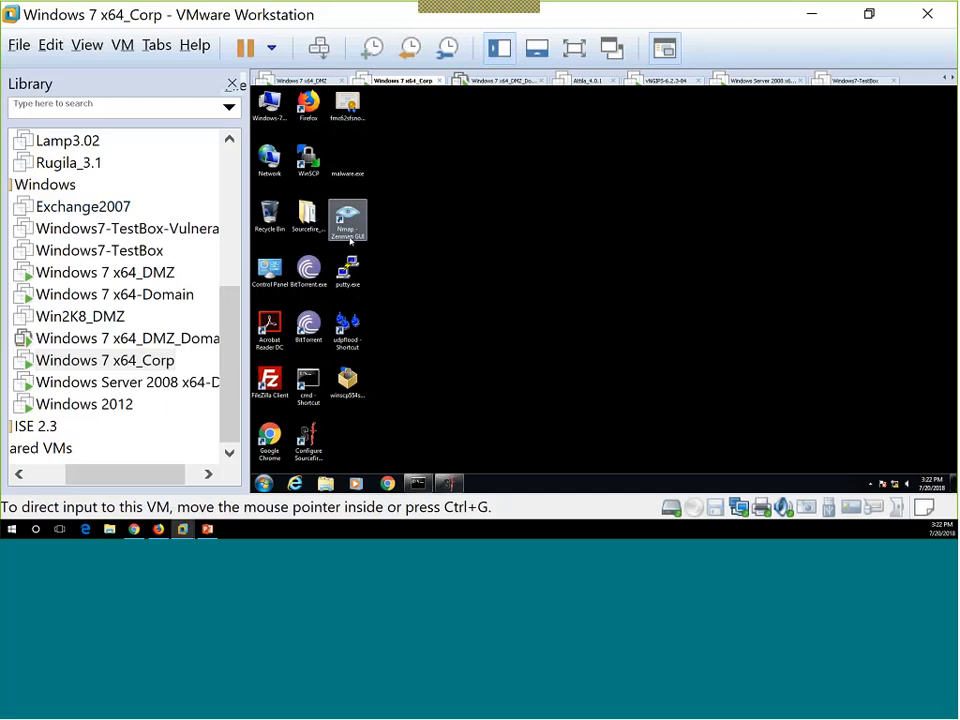
# Send Ctrl+Alt+Del to the Windows 7 x64-Domain VM and sign in with the domain password.
pyautogui.click(113, 302)
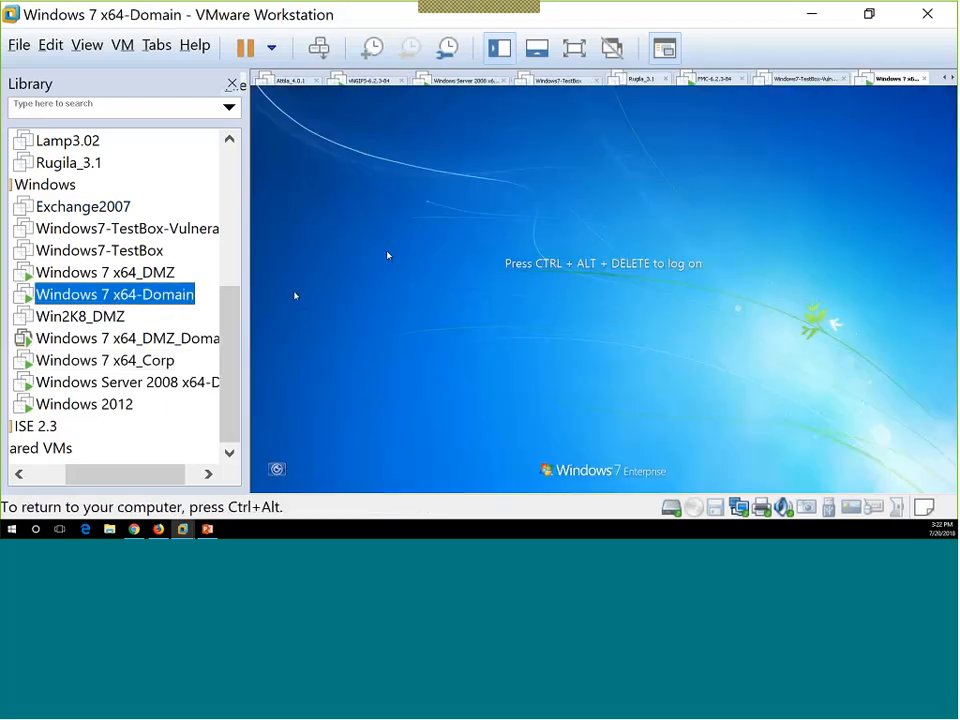
pyautogui.rightClick(146, 310)
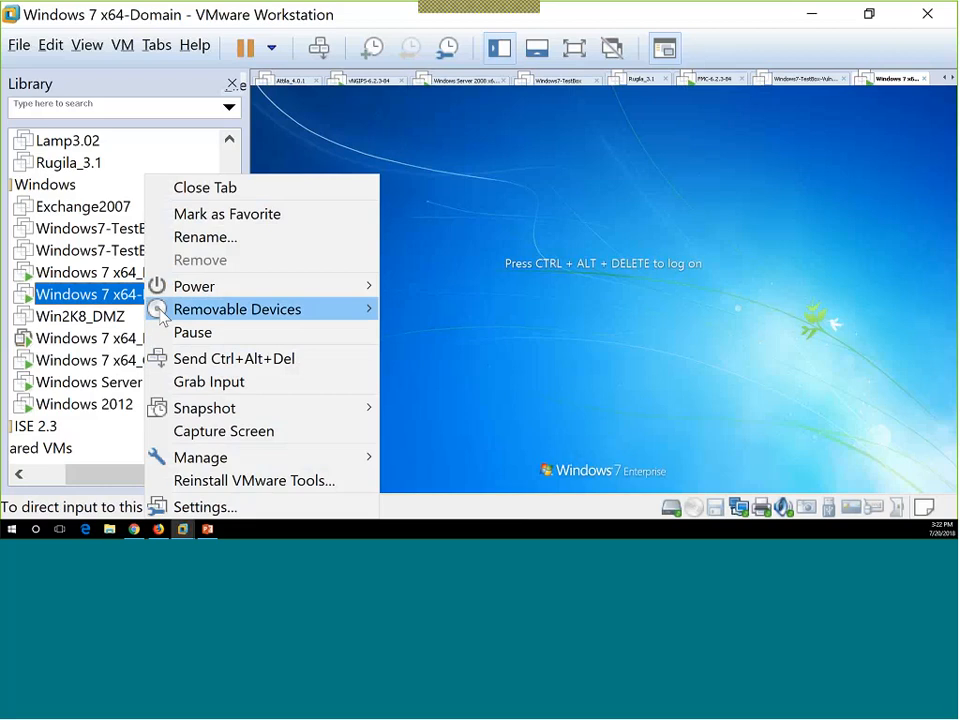
pyautogui.click(200, 360)
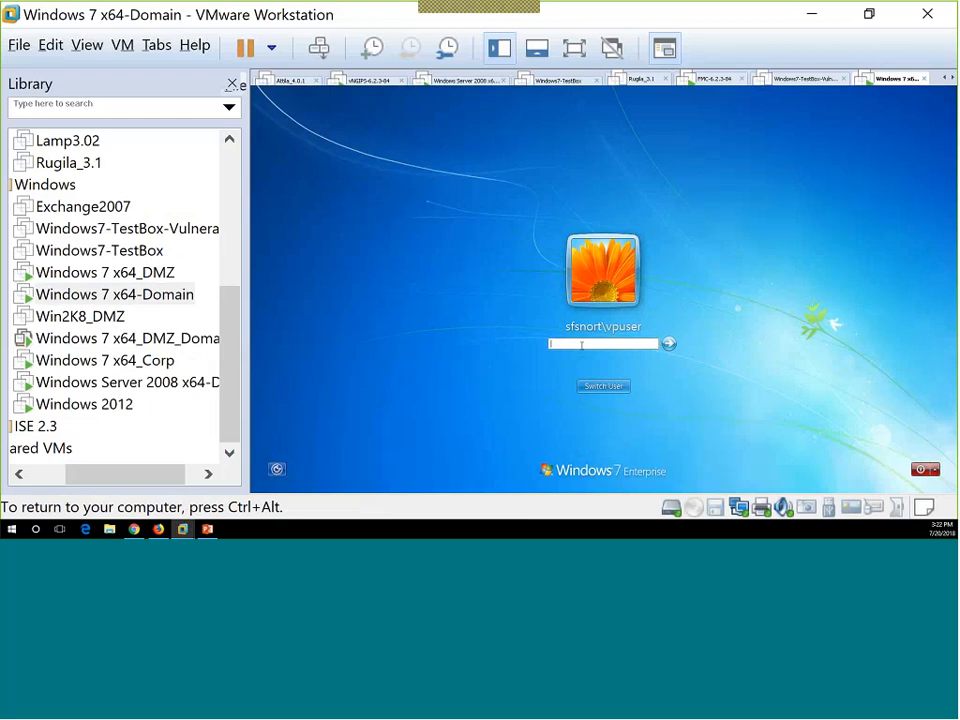
pyautogui.write('••••••••')
pyautogui.press('Return')
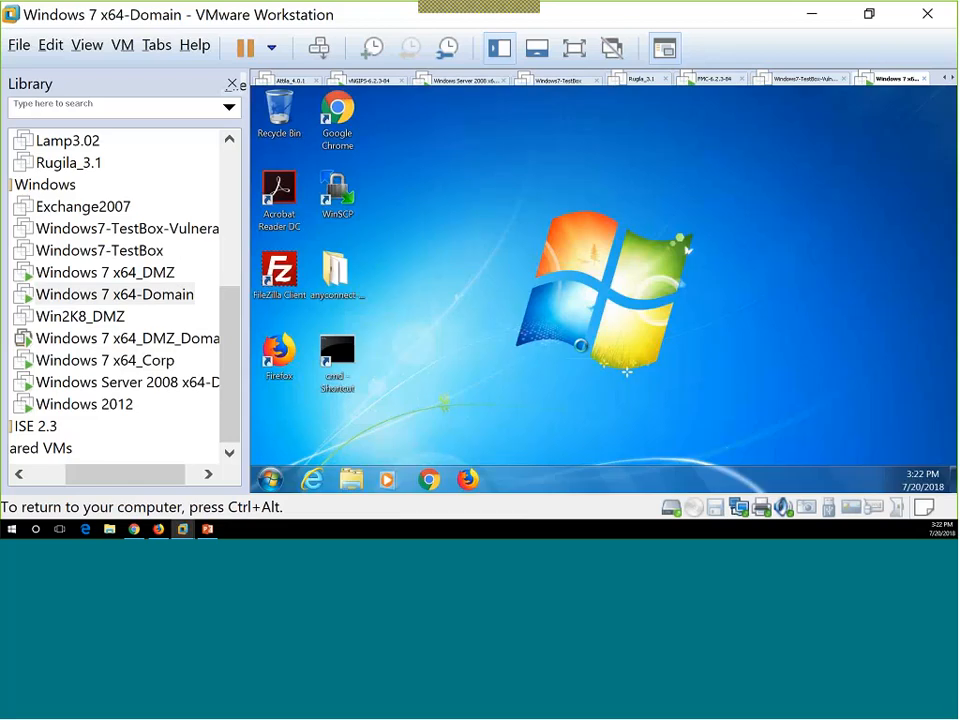
# Sign in to the Windows 2012 VM with the domain account password.
pyautogui.click(114, 409)
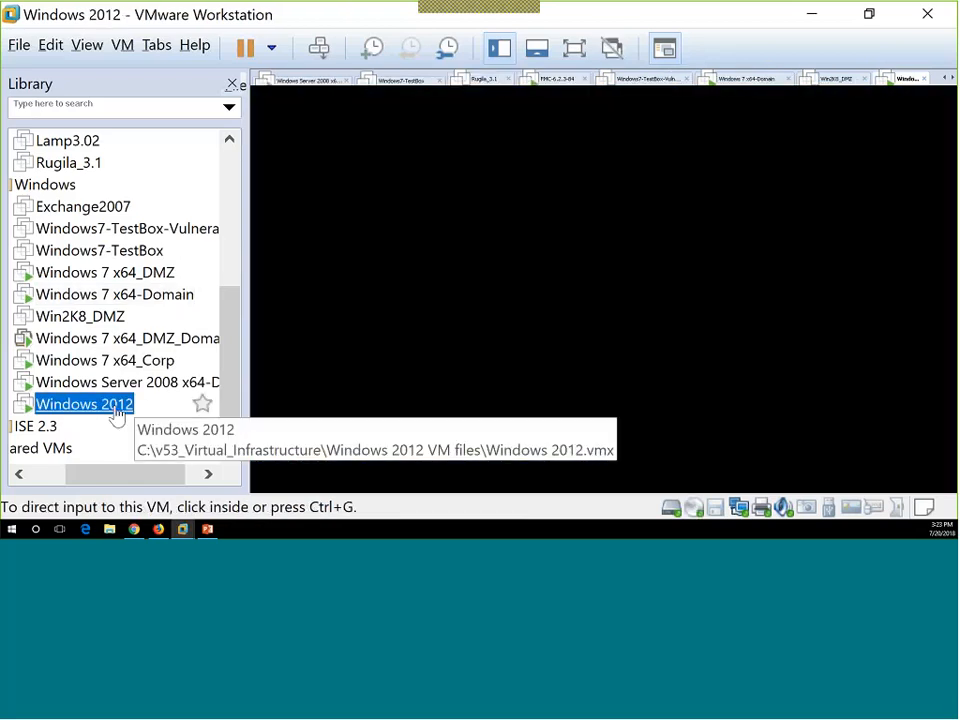
pyautogui.rightClick(121, 408)
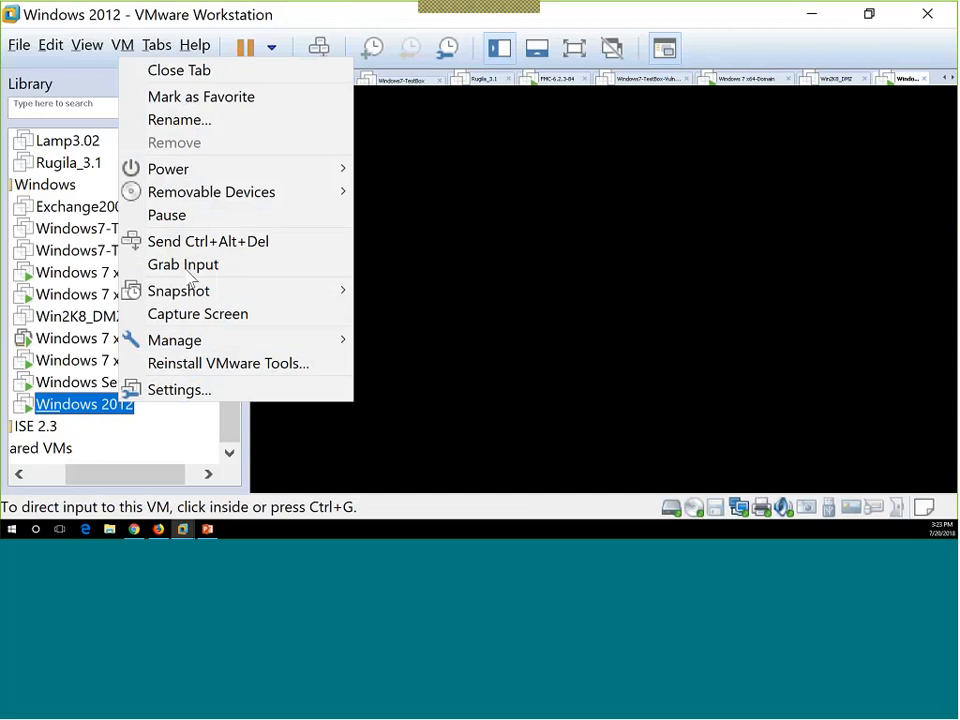
pyautogui.click(200, 241)
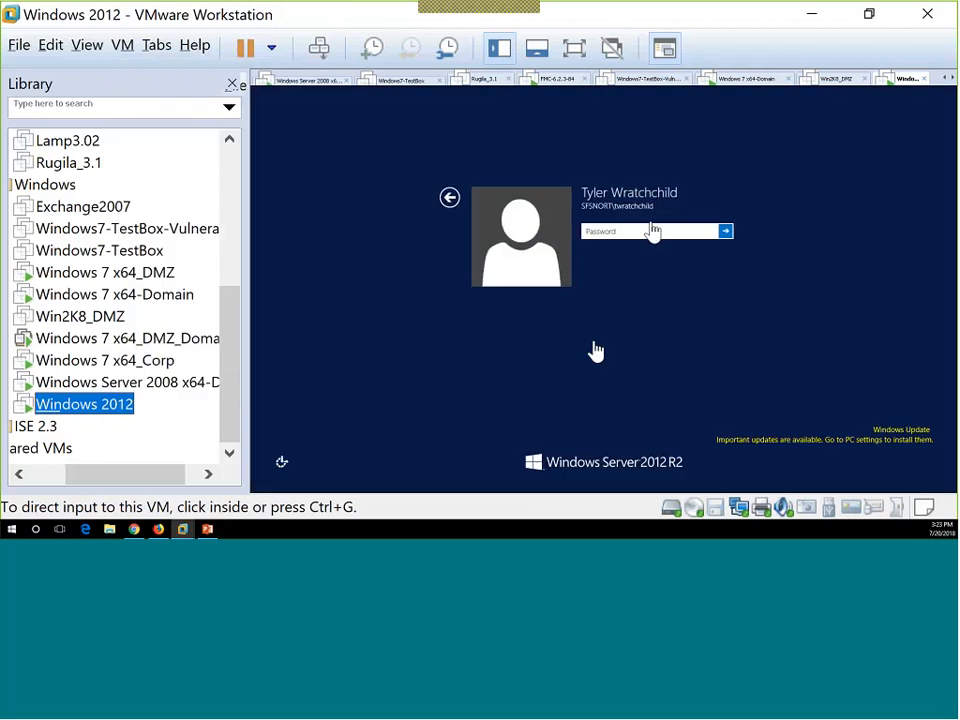
pyautogui.click(645, 231)
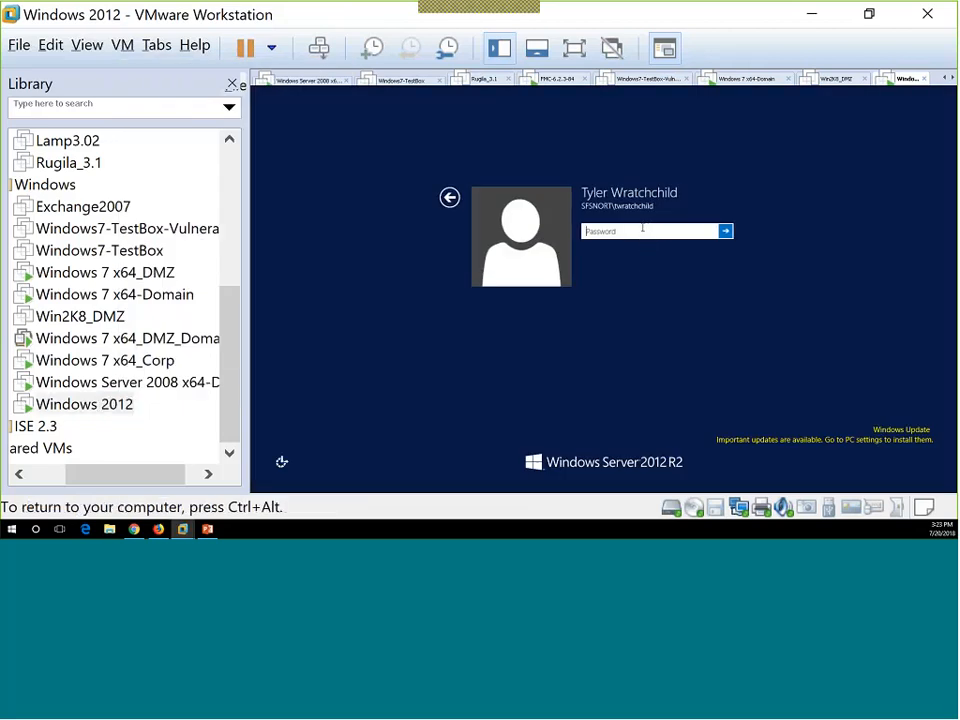
pyautogui.write('••••••••')
pyautogui.press('Return')
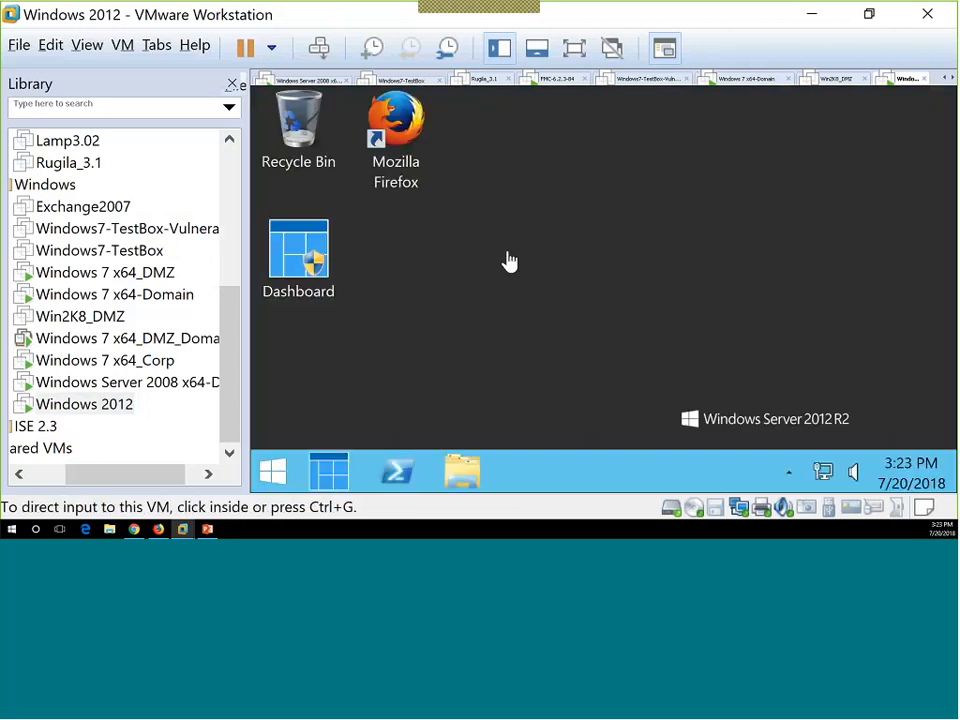
# Sign in to the Windows 7 x64_DMZ_Domain VM with the domain password and release input.
pyautogui.click(129, 296)
pyautogui.click(129, 338)
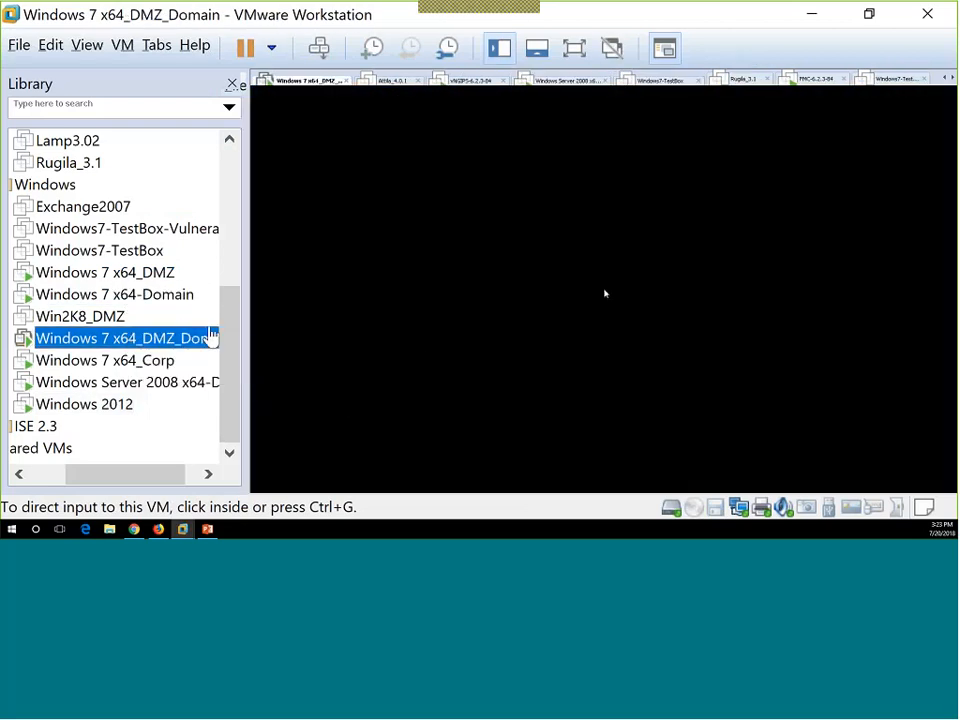
pyautogui.rightClick(154, 343)
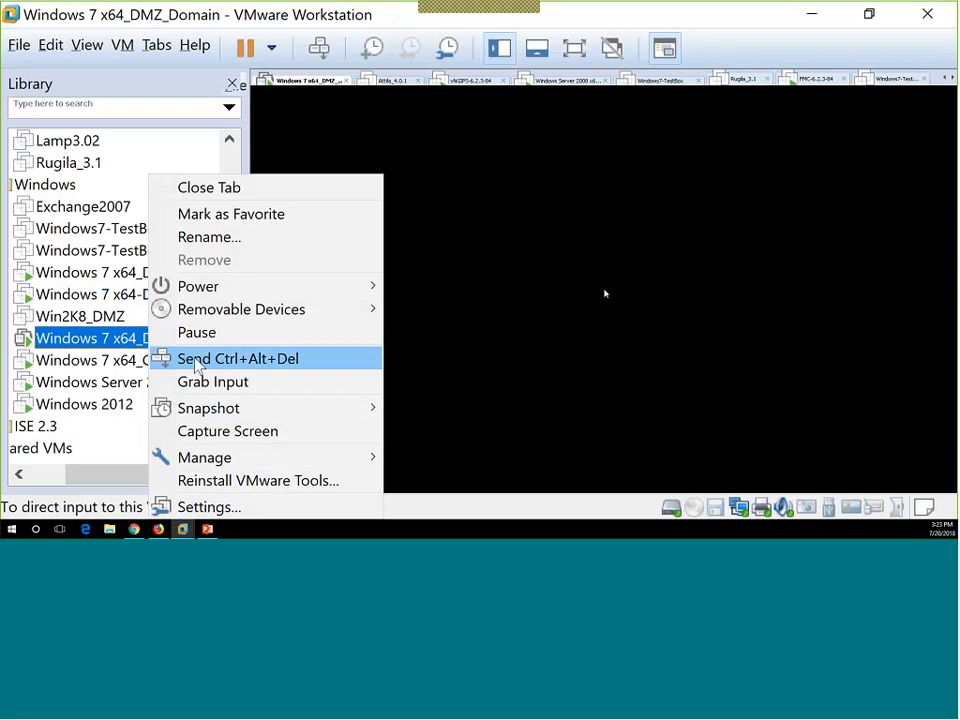
pyautogui.click(197, 360)
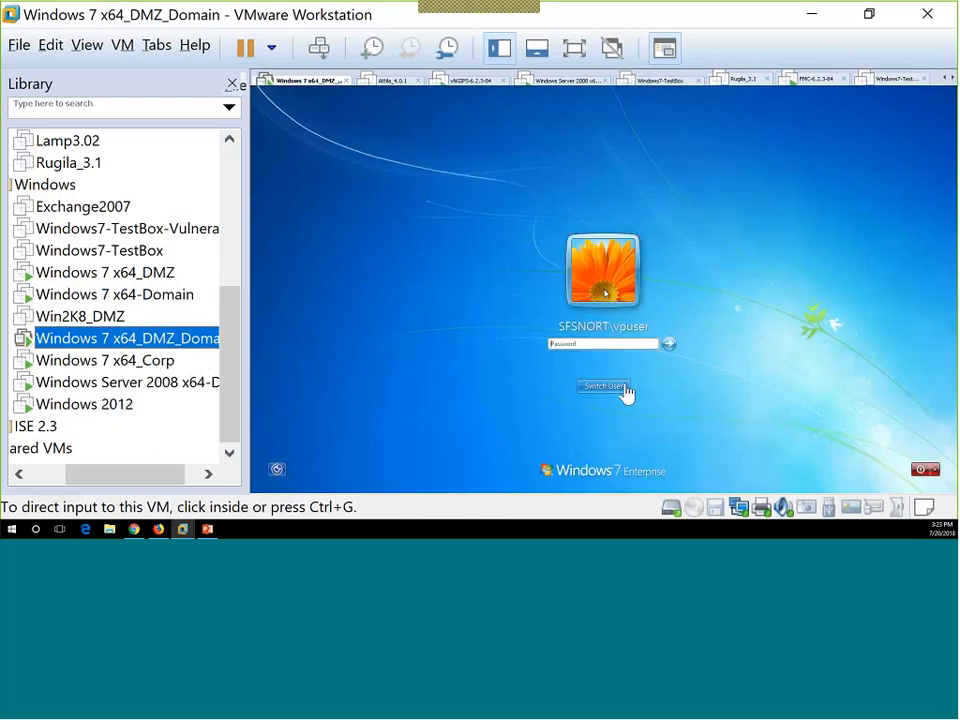
pyautogui.click(604, 344)
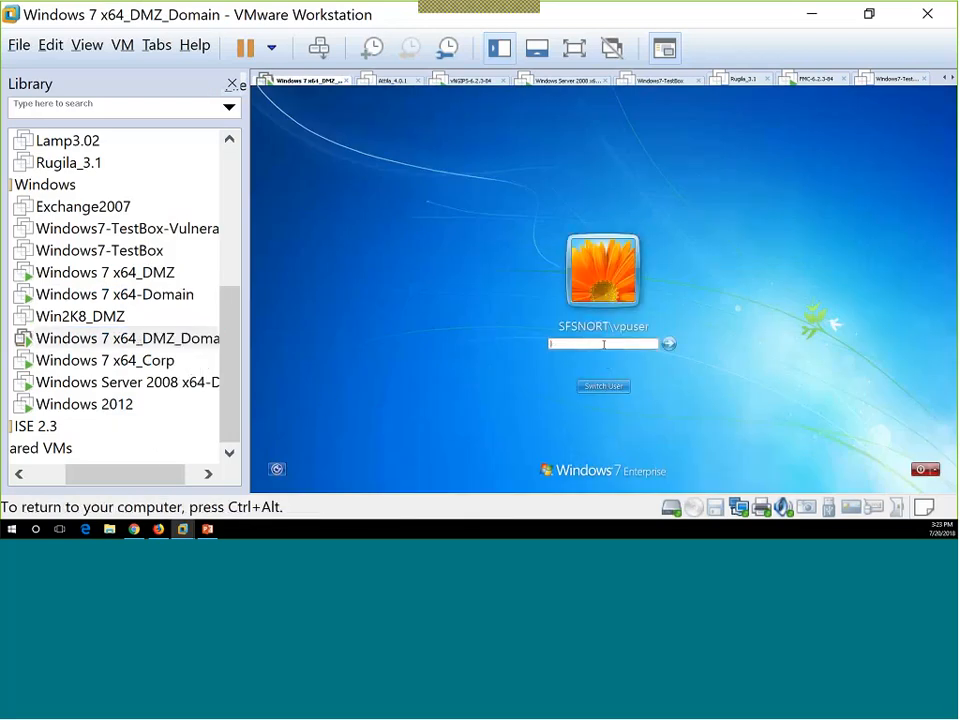
pyautogui.write('********')
pyautogui.press('Return')
pyautogui.hotkey('ctrl', 'alt')
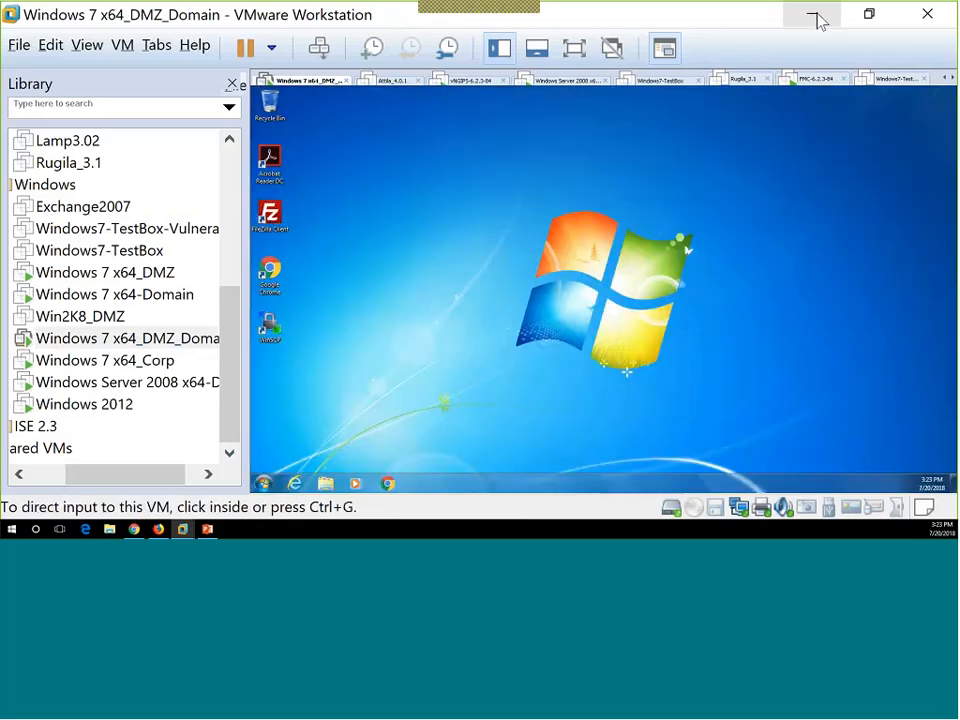
# Return to FMC's Analysis tab and open the Users menu for User Activity.
pyautogui.click(815, 18)
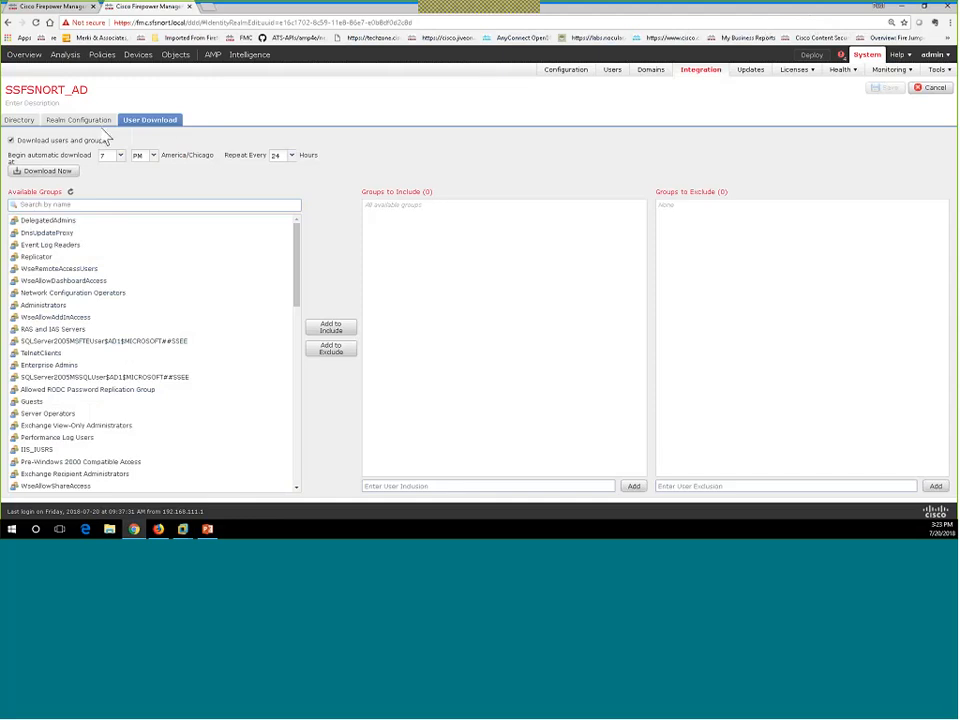
pyautogui.click(35, 7)
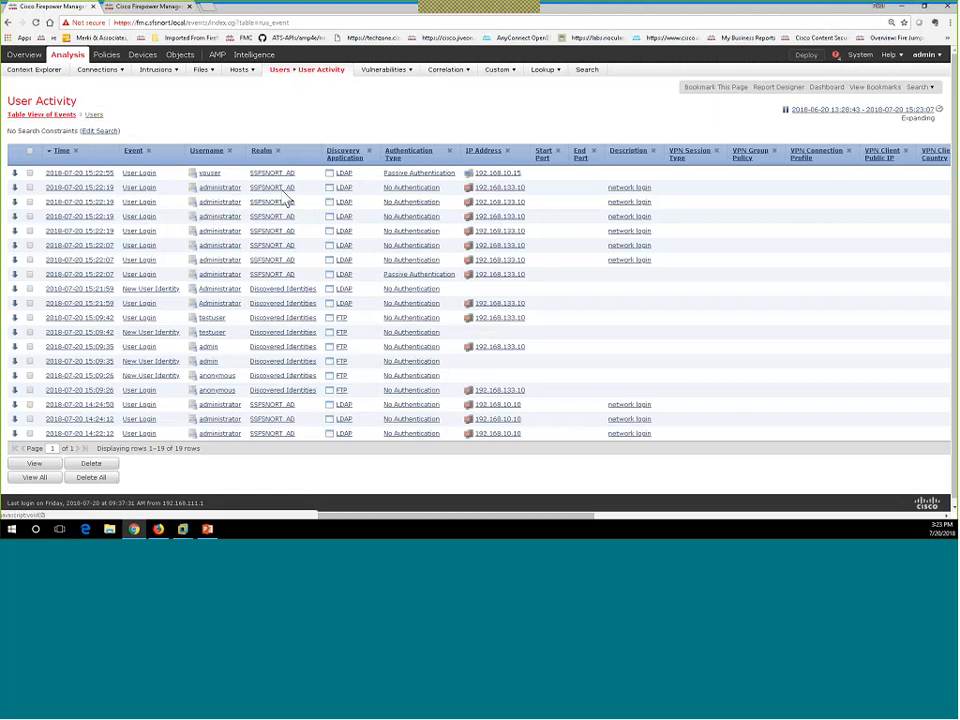
pyautogui.click(286, 100)
pyautogui.moveTo(284, 97)
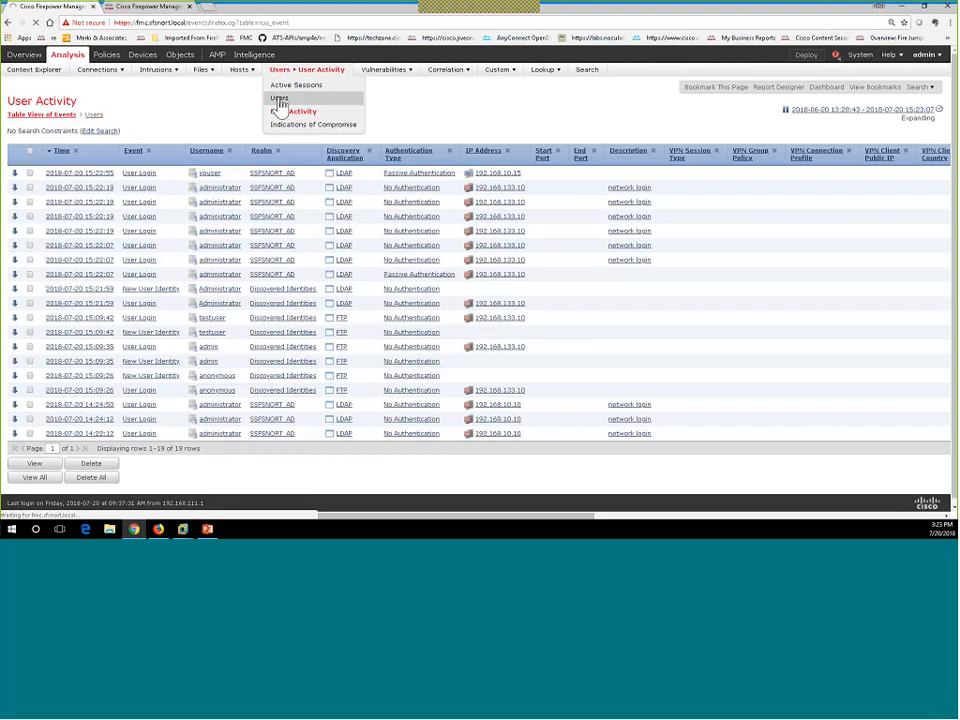
# Review the known users table, then show SFSNORT_AD's directory server 192.168.10.11:389.
pyautogui.click(281, 99)
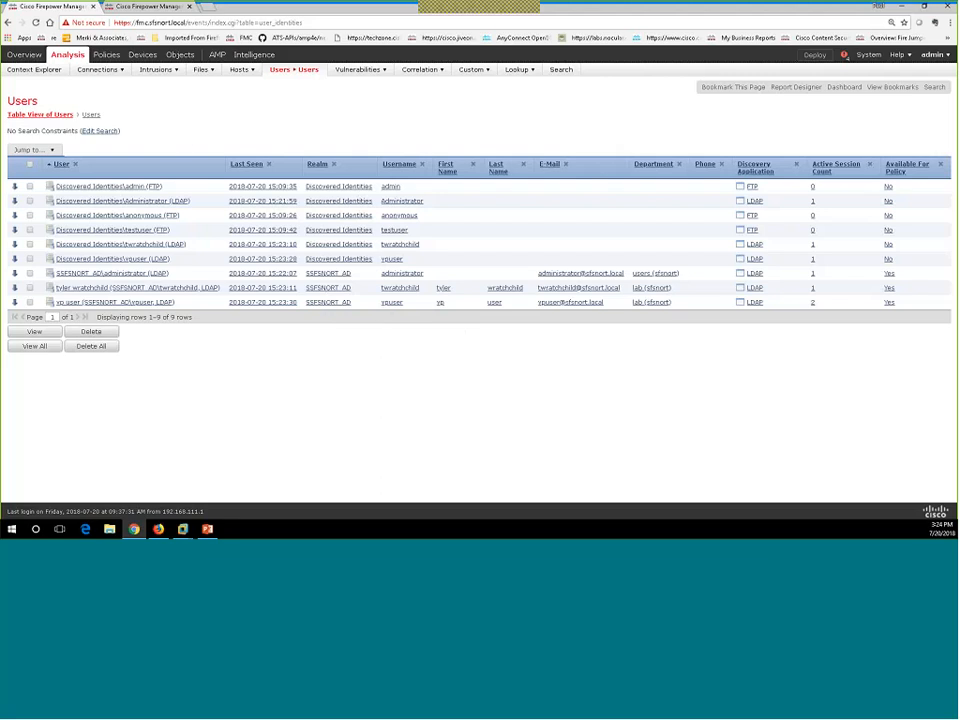
pyautogui.click(142, 10)
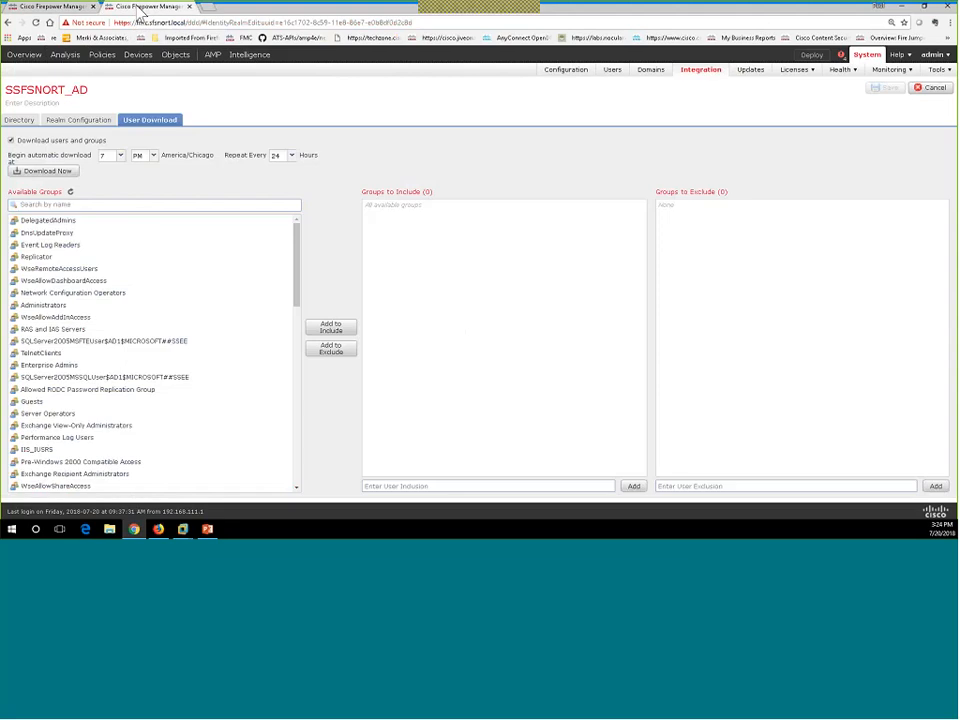
pyautogui.click(14, 120)
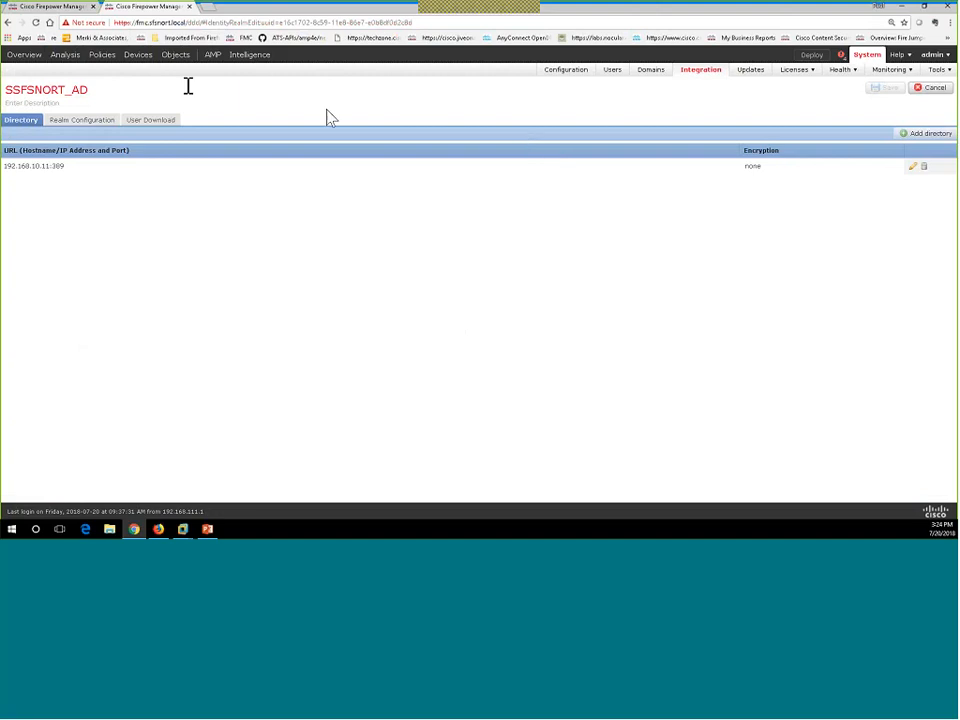
# Create an identity policy named SFSNORT_IDENTITY and open its rule editor.
pyautogui.moveTo(100, 55)
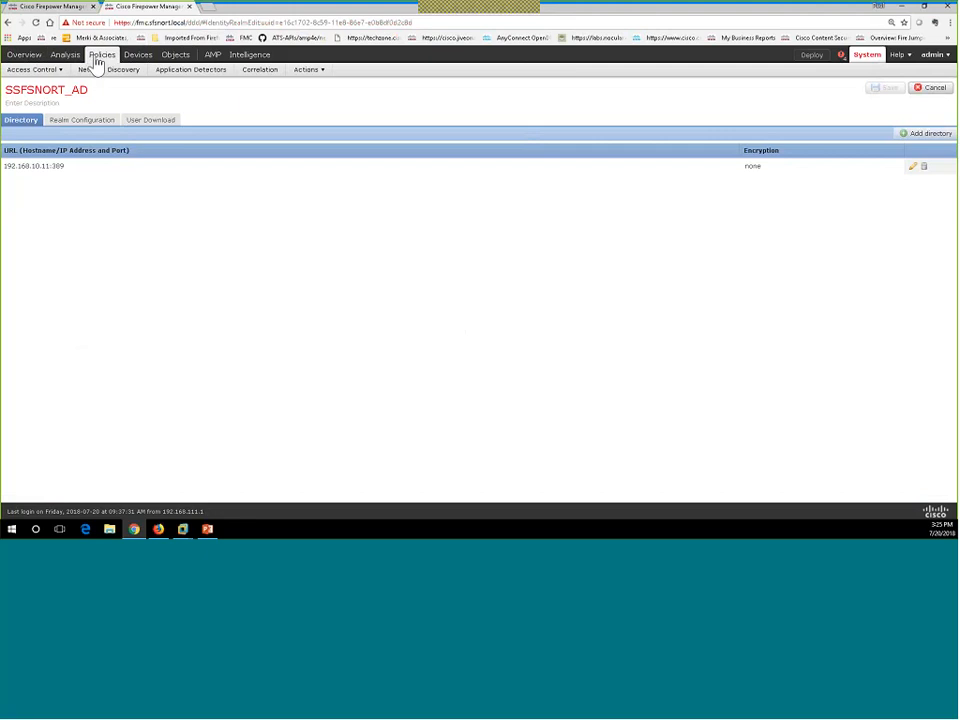
pyautogui.moveTo(33, 69)
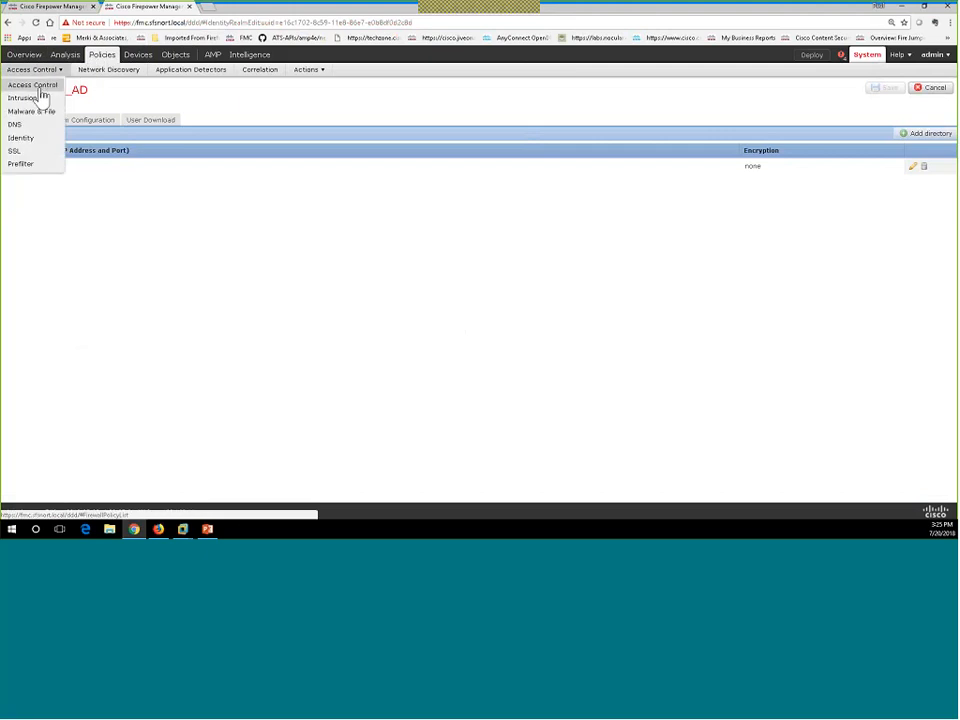
pyautogui.click(20, 142)
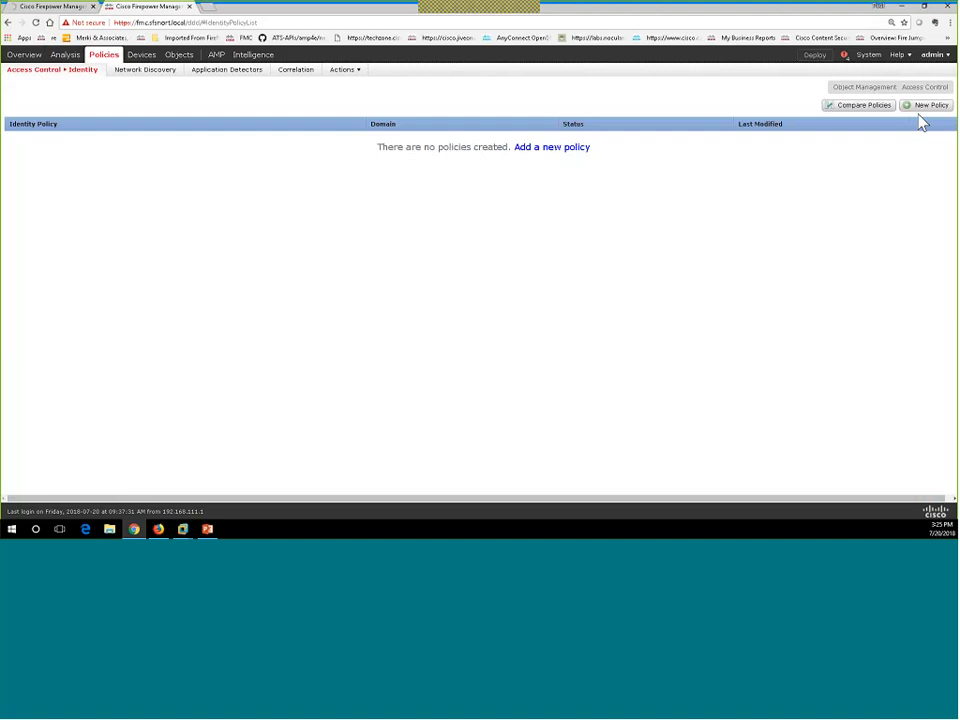
pyautogui.click(921, 107)
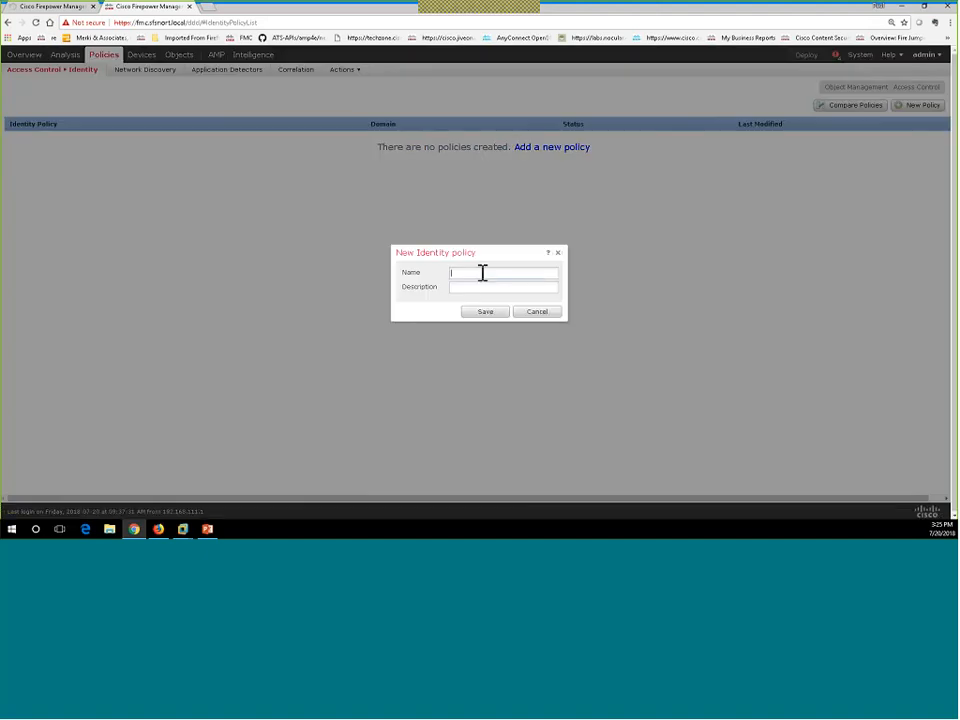
pyautogui.write('sfSNORT_IDENTITY')
pyautogui.click(485, 313)
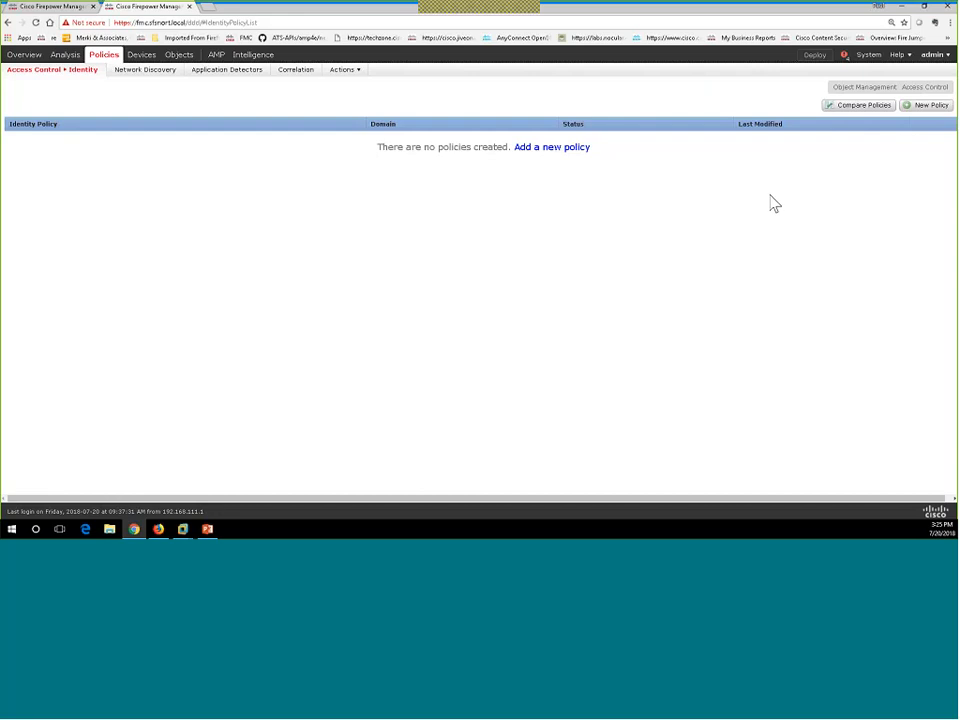
pyautogui.click(930, 108)
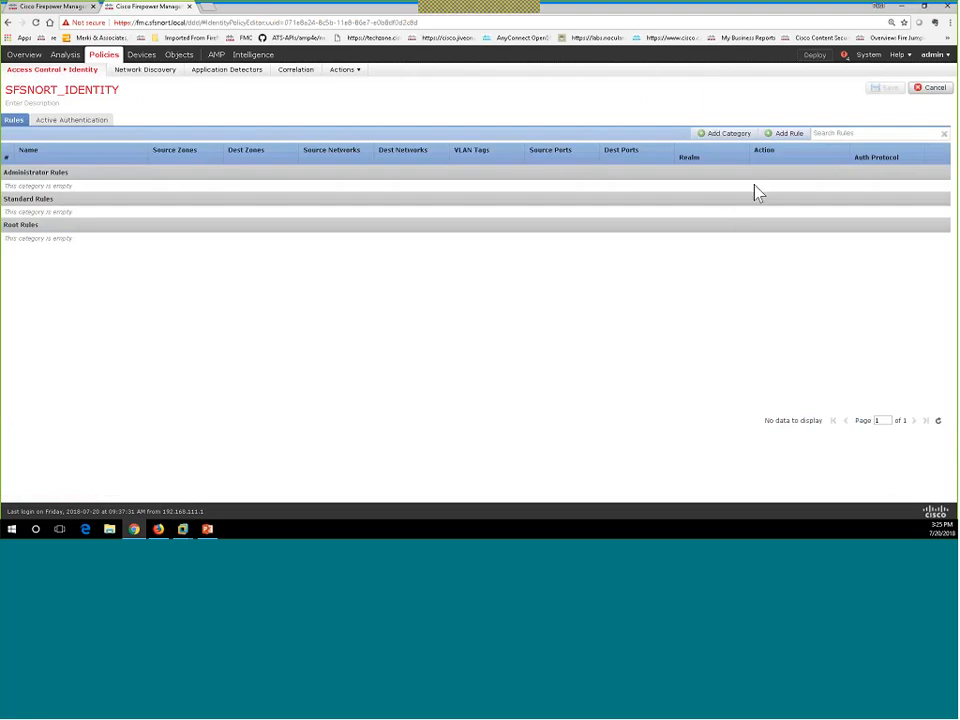
# Add rule PassiveAuth using Passive Authentication on realm SSFSNORT_AD, then save SFSNORT_IDENTITY.
pyautogui.click(789, 136)
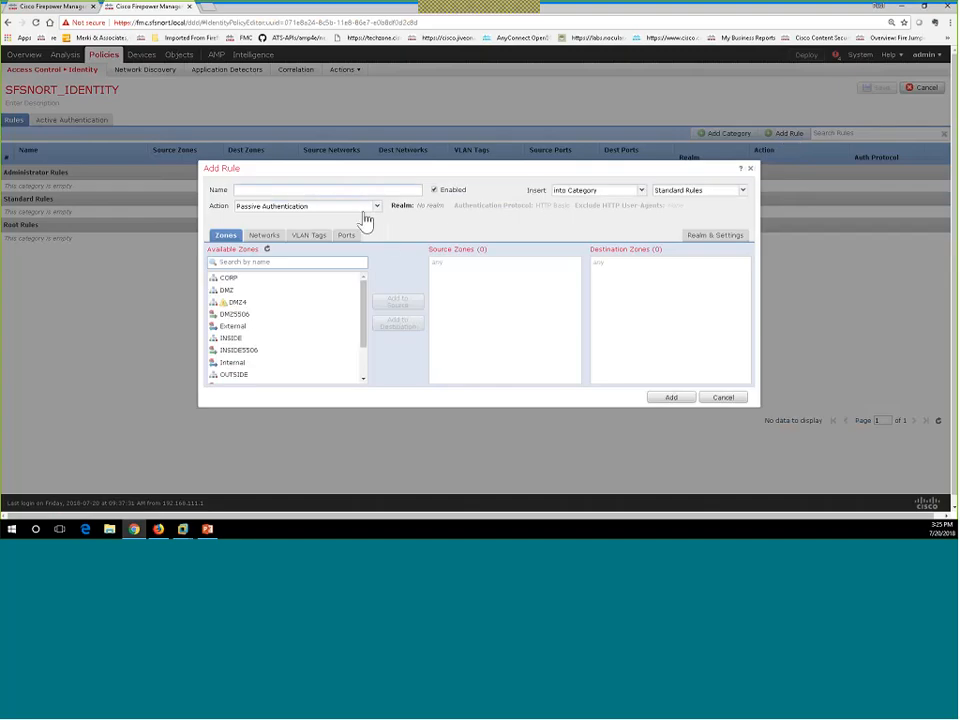
pyautogui.click(361, 209)
pyautogui.click(362, 218)
pyautogui.click(703, 240)
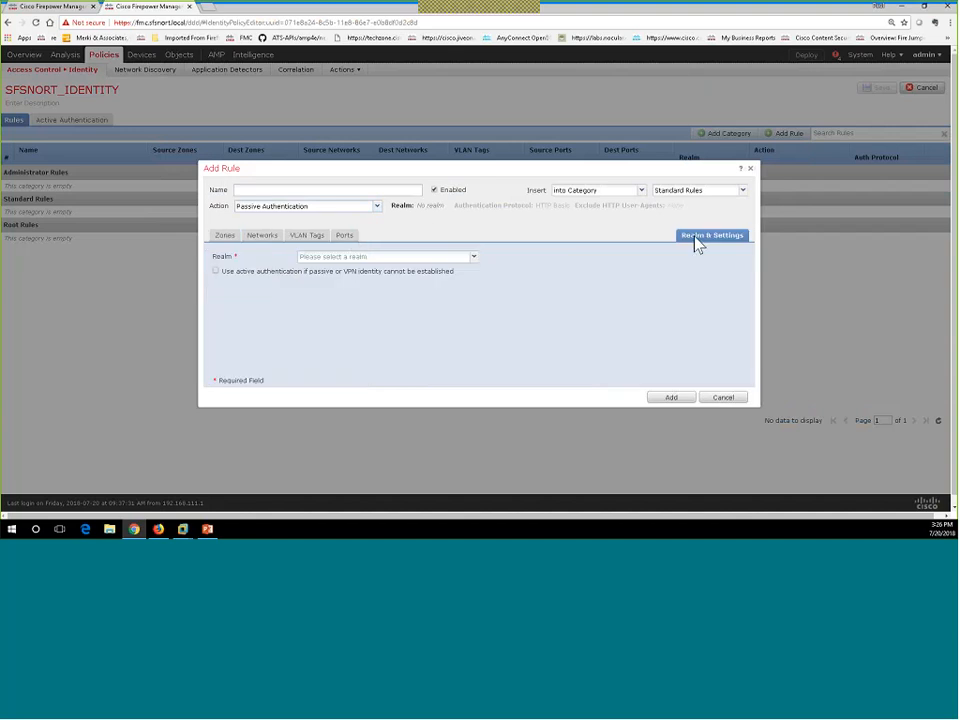
pyautogui.click(341, 259)
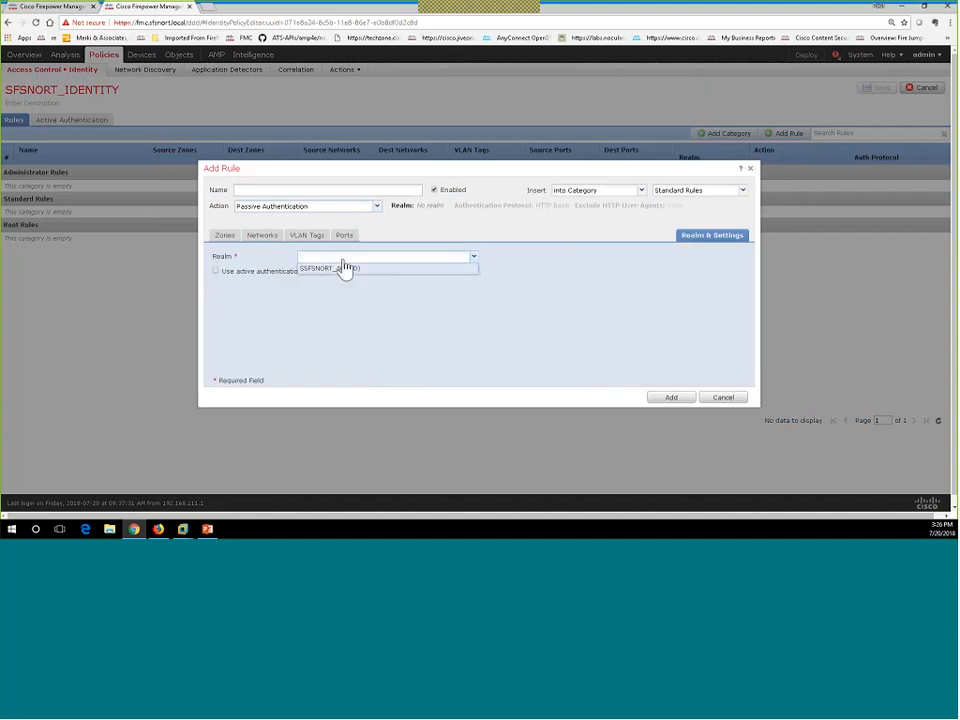
pyautogui.click(345, 271)
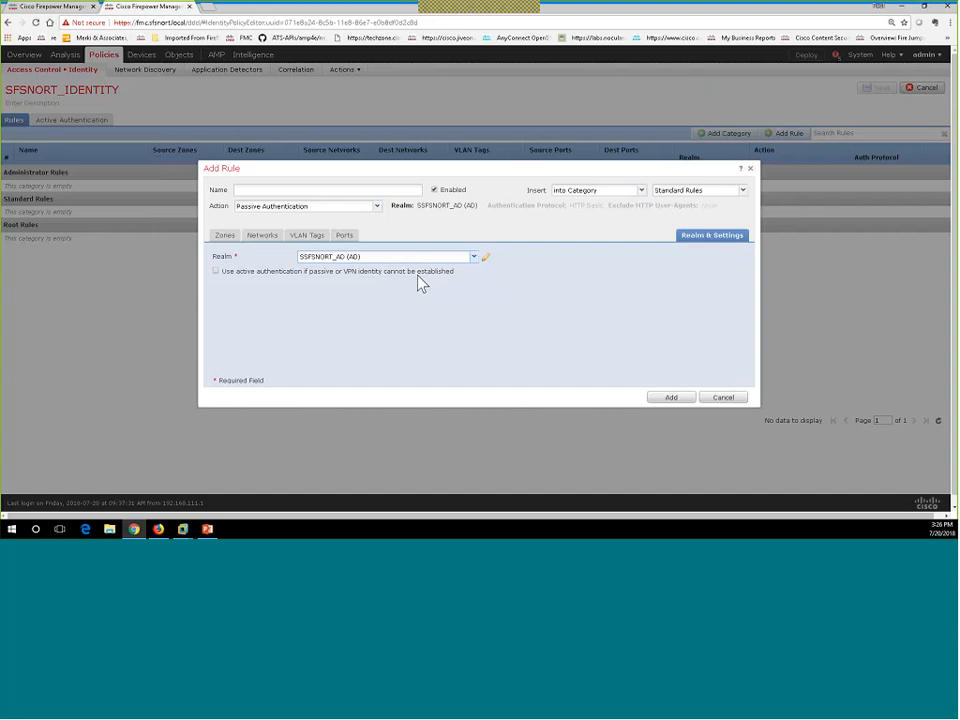
pyautogui.click(245, 190)
pyautogui.write('PassiveAuth')
pyautogui.click(684, 402)
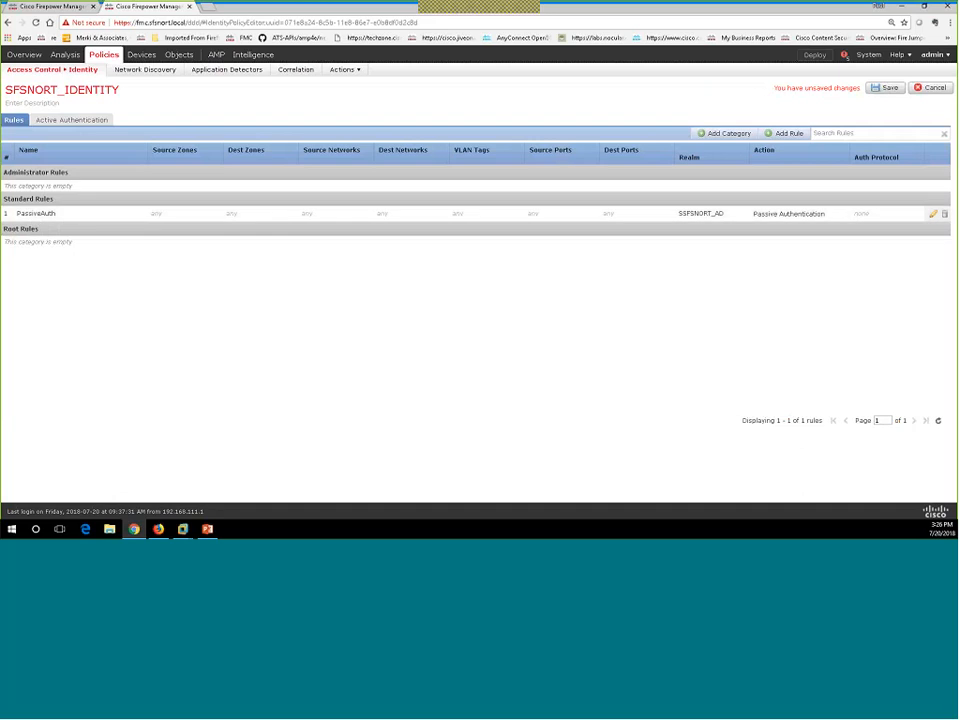
pyautogui.click(885, 89)
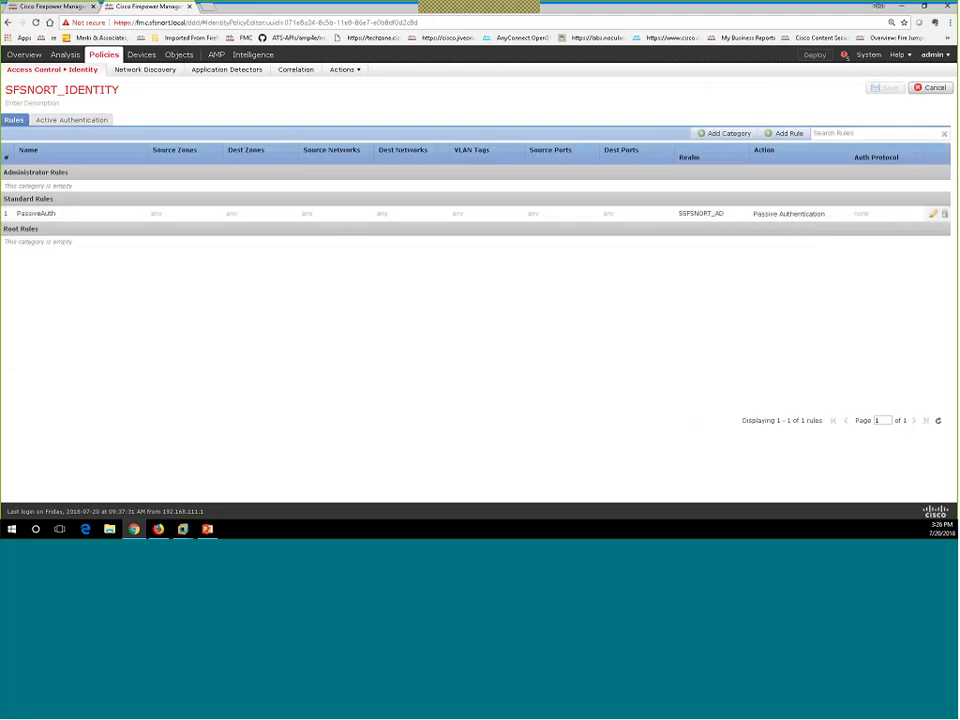
# Set DMZ_ACP's Advanced identity policy to SFSNORT_IDENTITY and save DMZ_ACP.
pyautogui.click(46, 89)
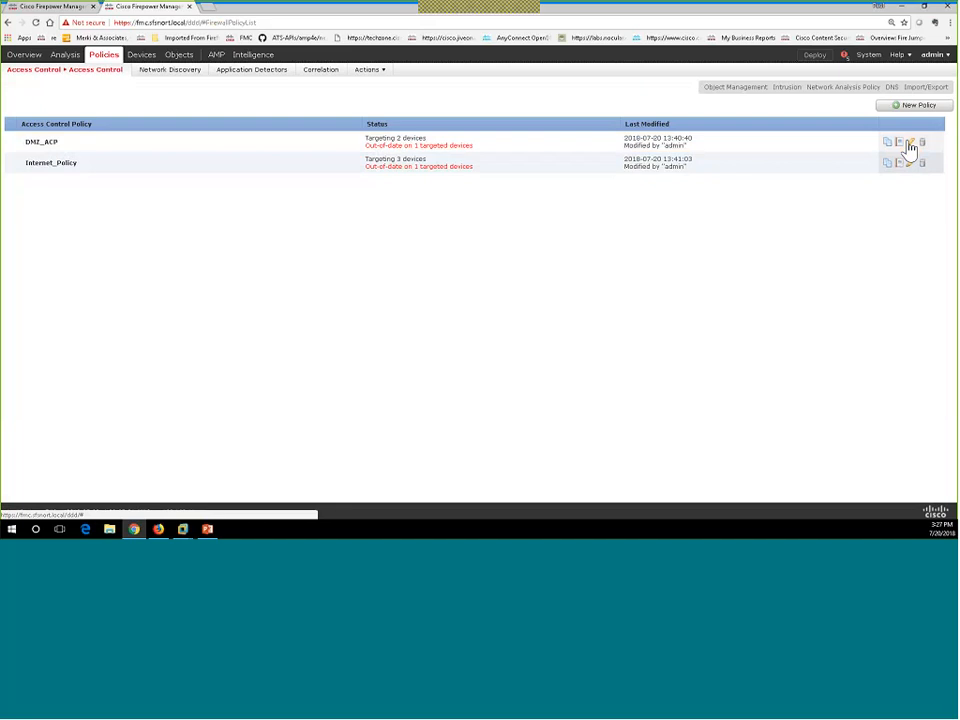
pyautogui.click(910, 144)
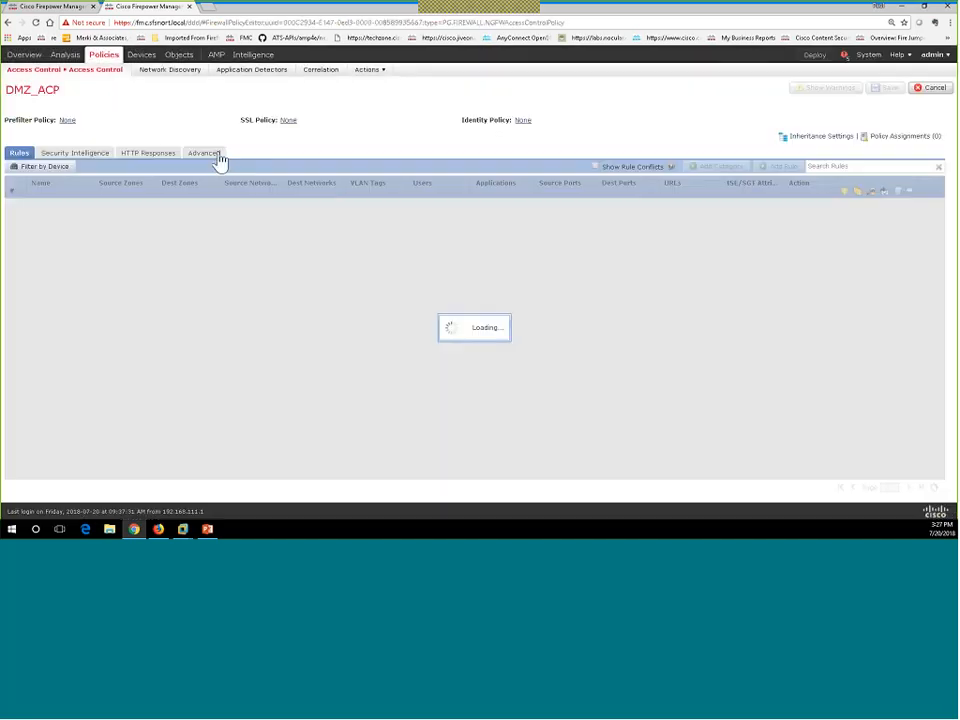
pyautogui.click(217, 156)
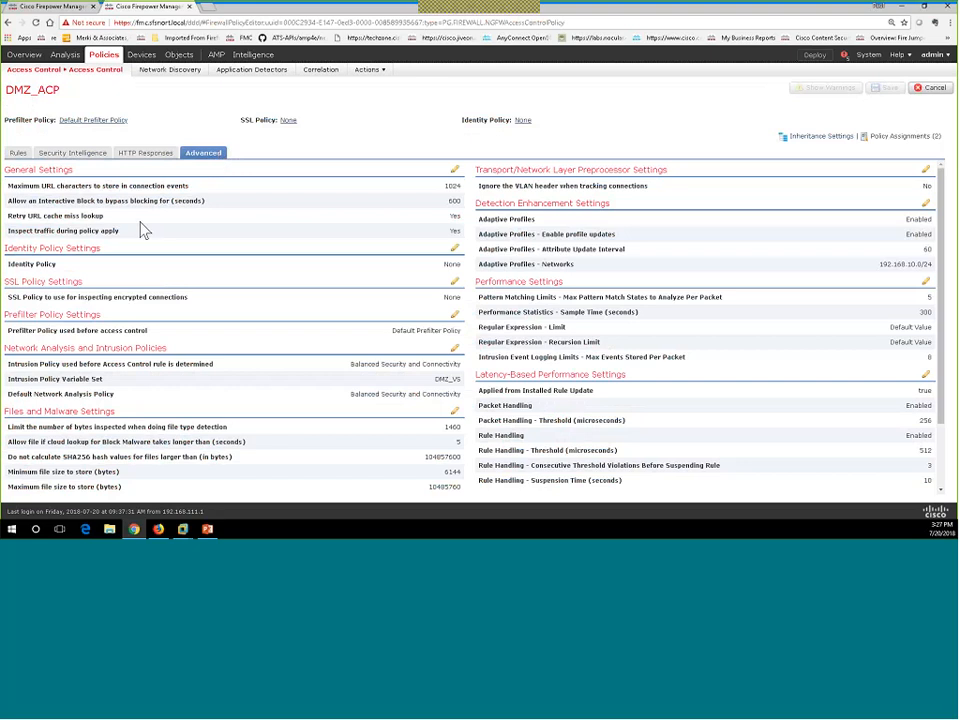
pyautogui.click(446, 279)
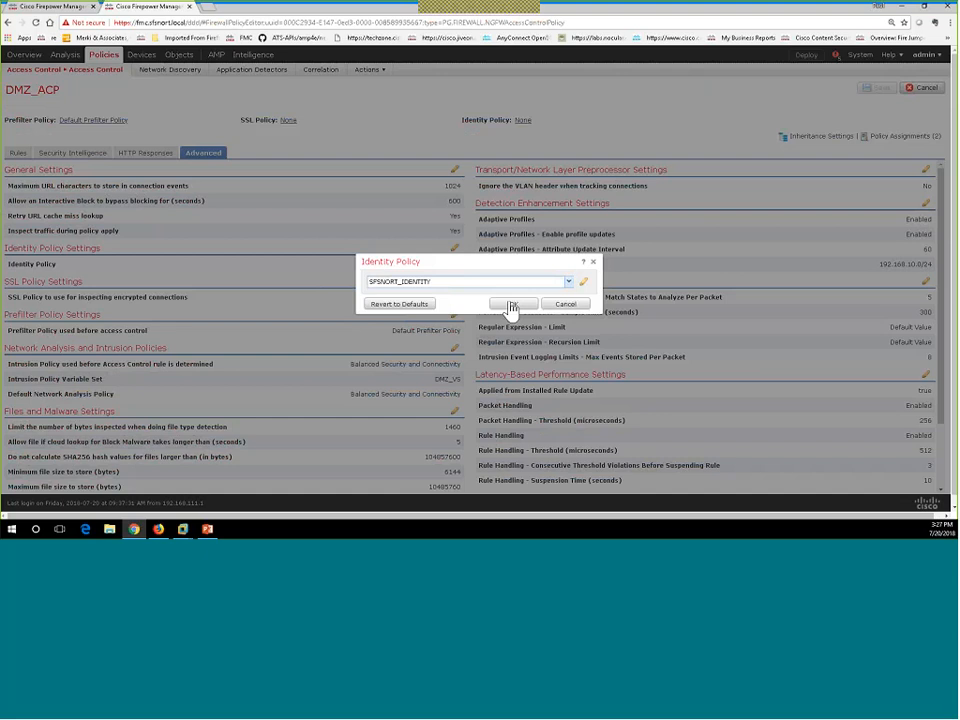
pyautogui.click(511, 305)
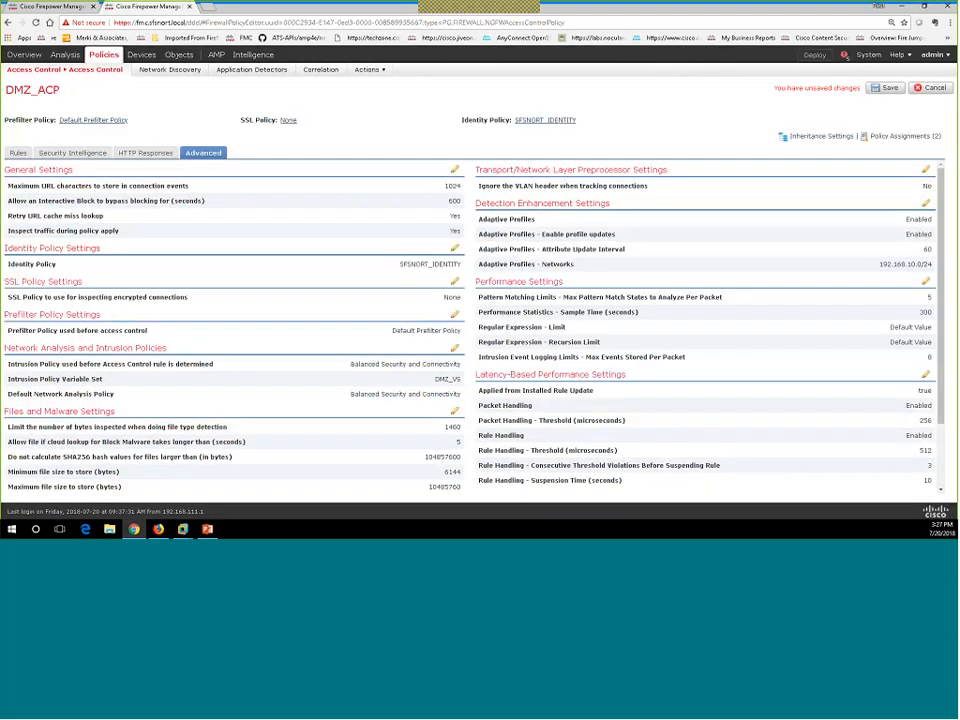
pyautogui.click(885, 89)
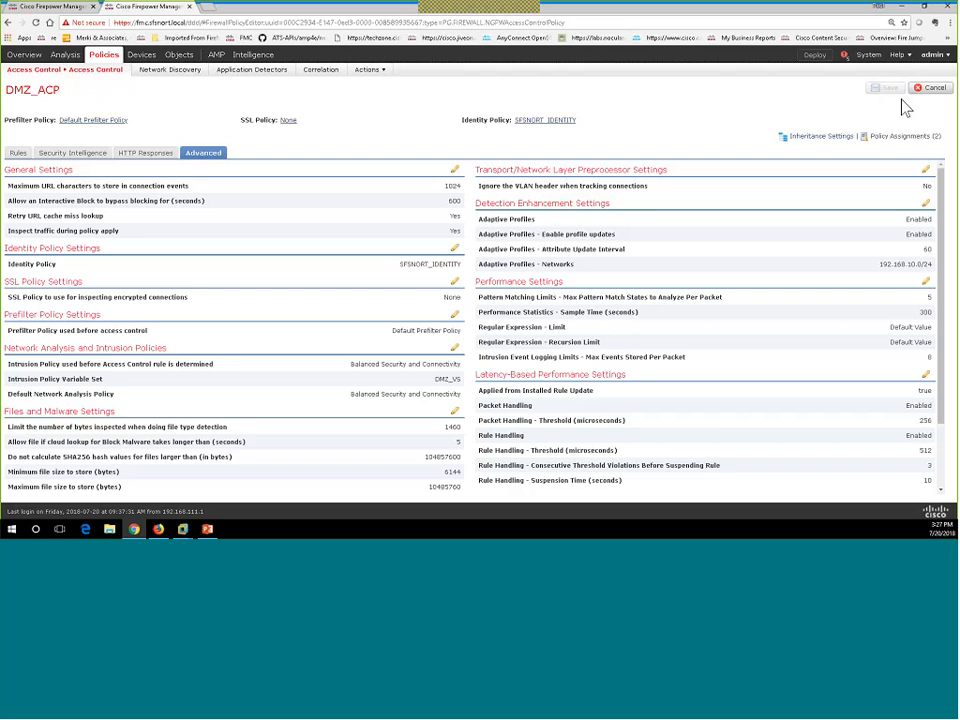
# Set Internet_Policy's Advanced identity policy to SFSNORT_IDENTITY and save Internet_Policy.
pyautogui.click(18, 153)
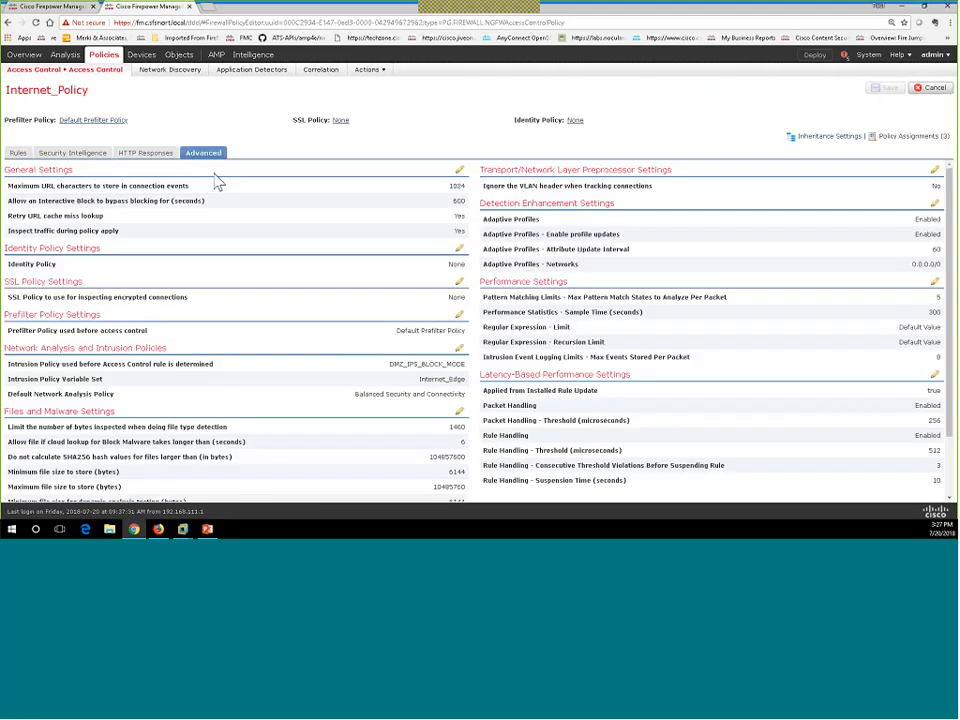
pyautogui.click(460, 252)
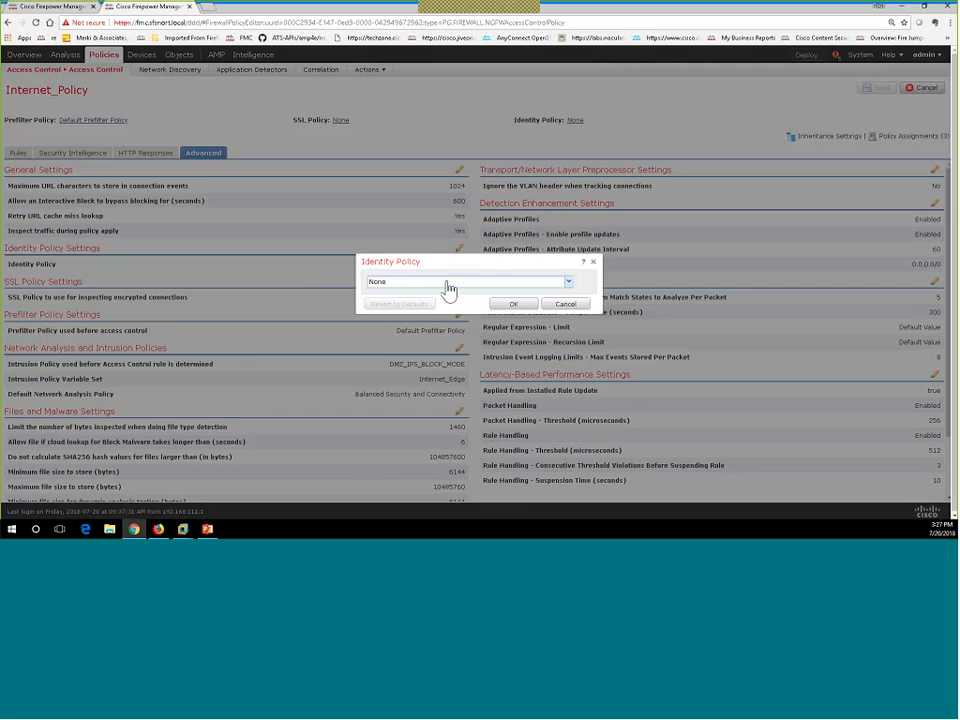
pyautogui.click(449, 289)
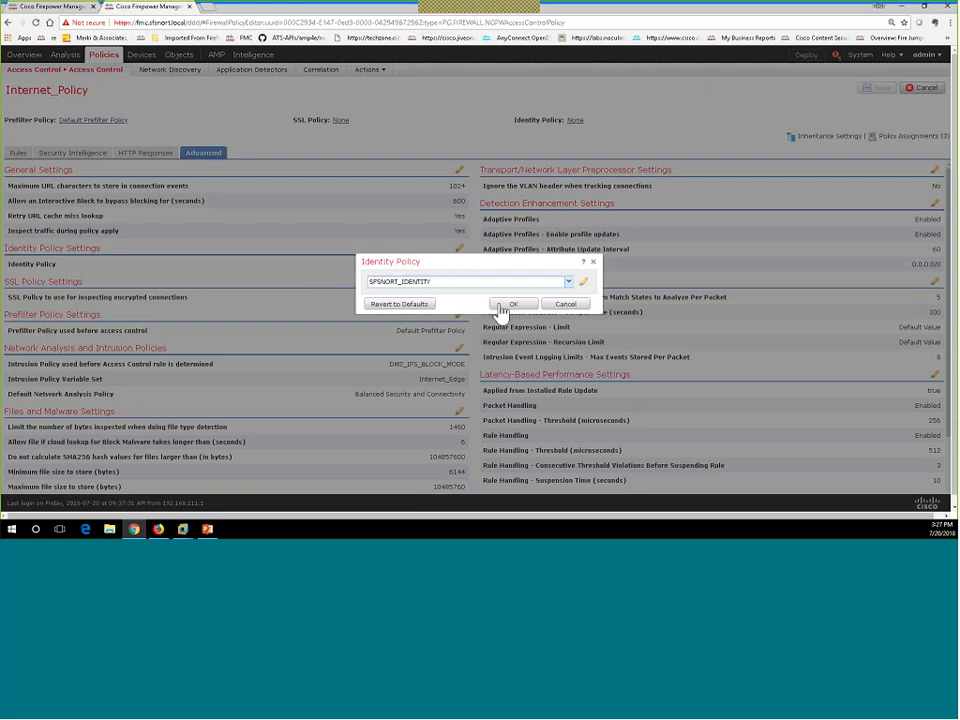
pyautogui.click(510, 304)
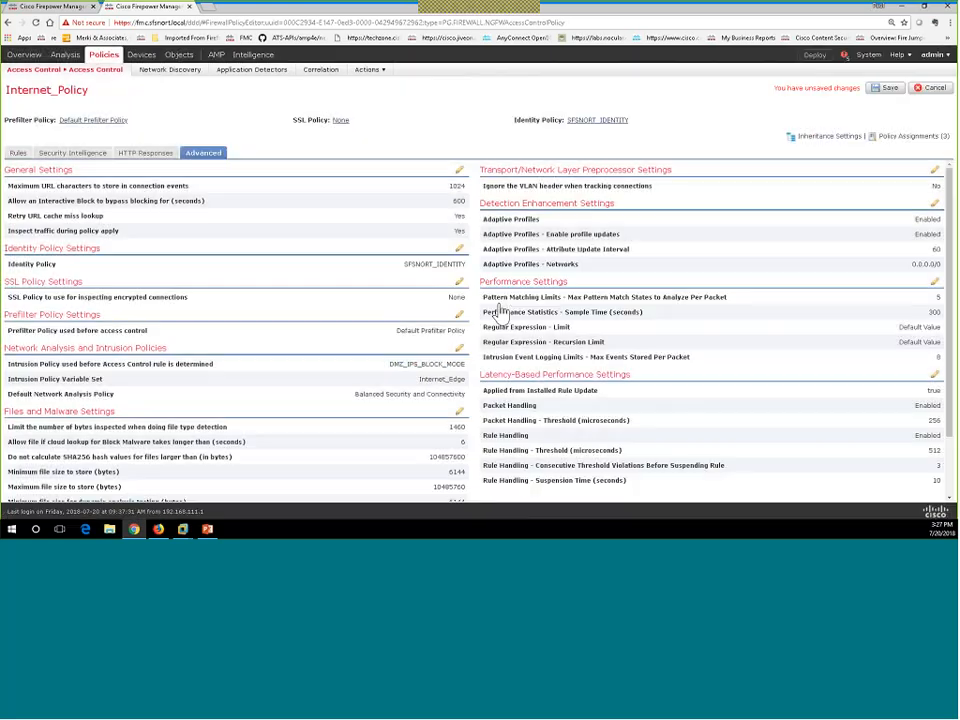
pyautogui.click(882, 89)
# Deploy pending changes to ASA5506, FPR2110 and NGIPSv, then close the Internet_Policy editor.
pyautogui.click(818, 58)
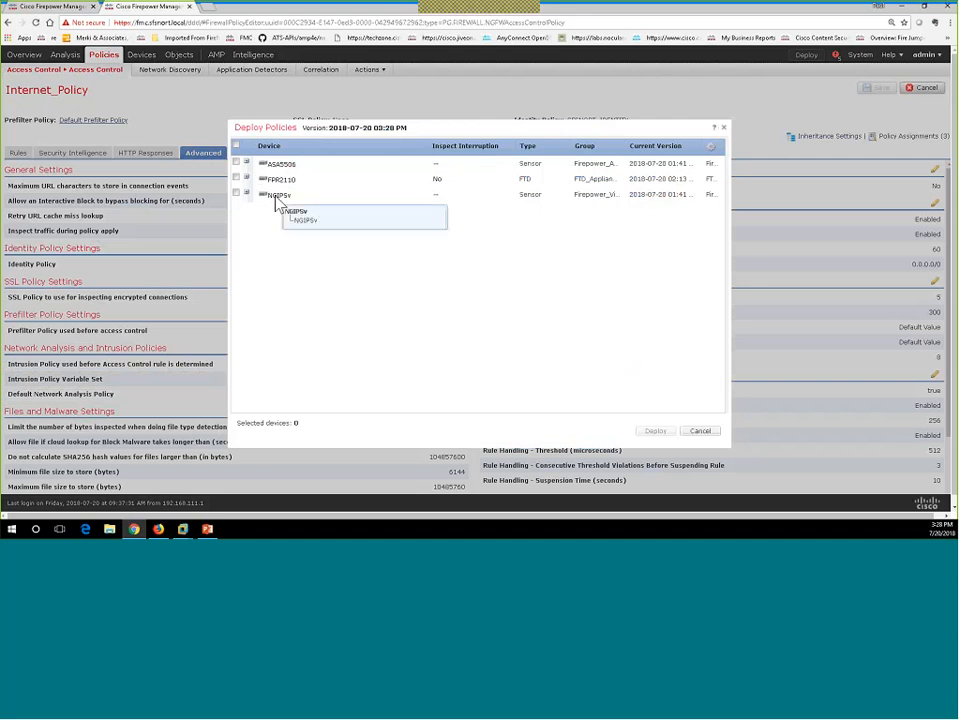
pyautogui.click(248, 195)
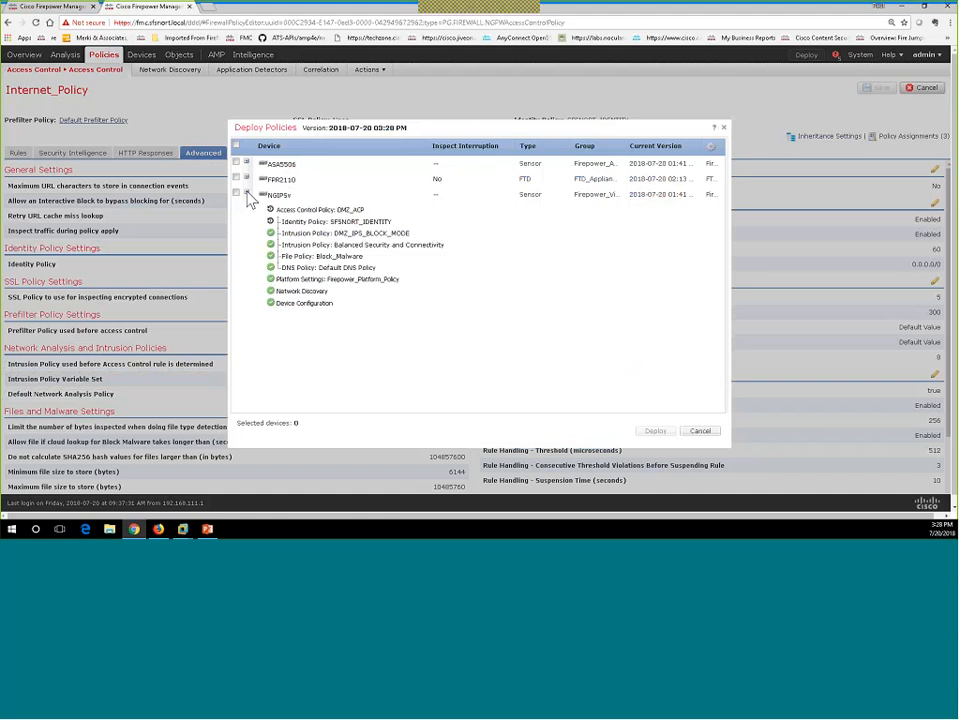
pyautogui.click(247, 180)
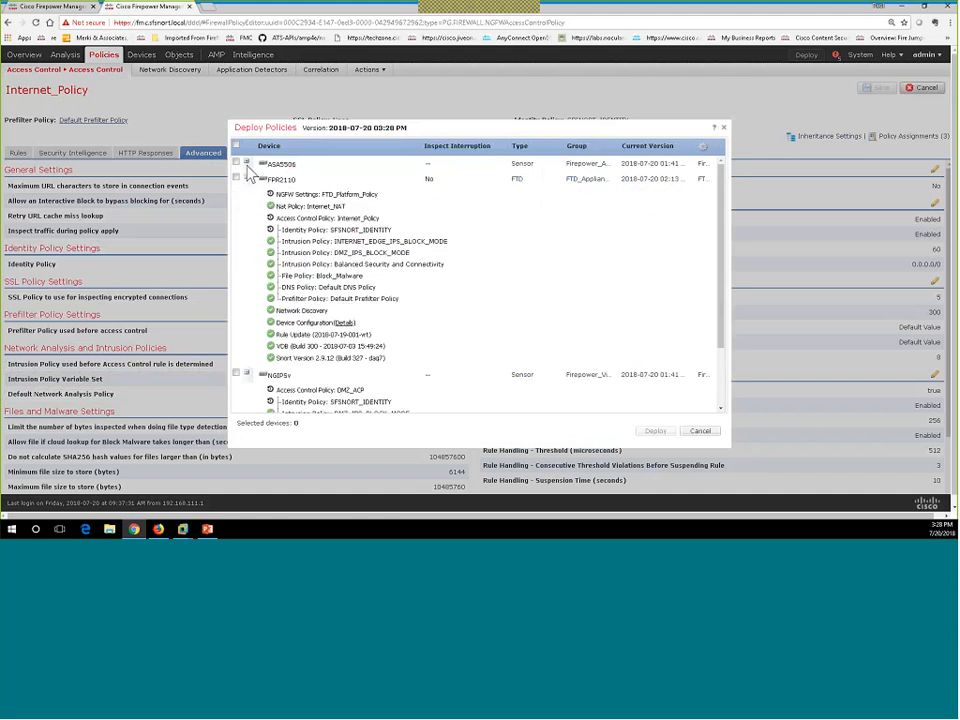
pyautogui.click(247, 163)
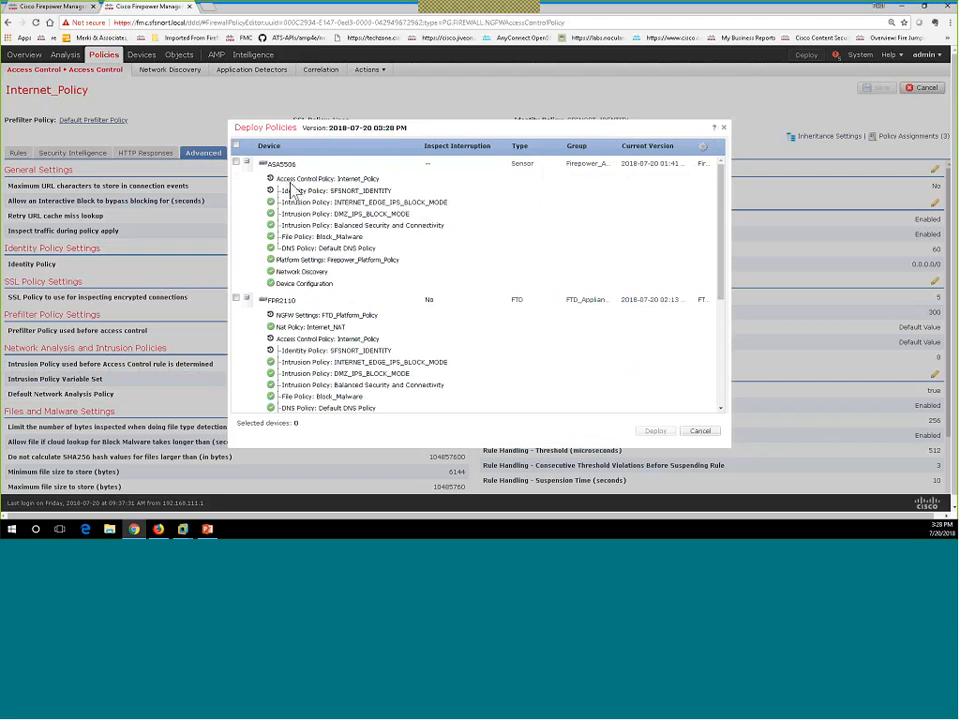
pyautogui.click(236, 146)
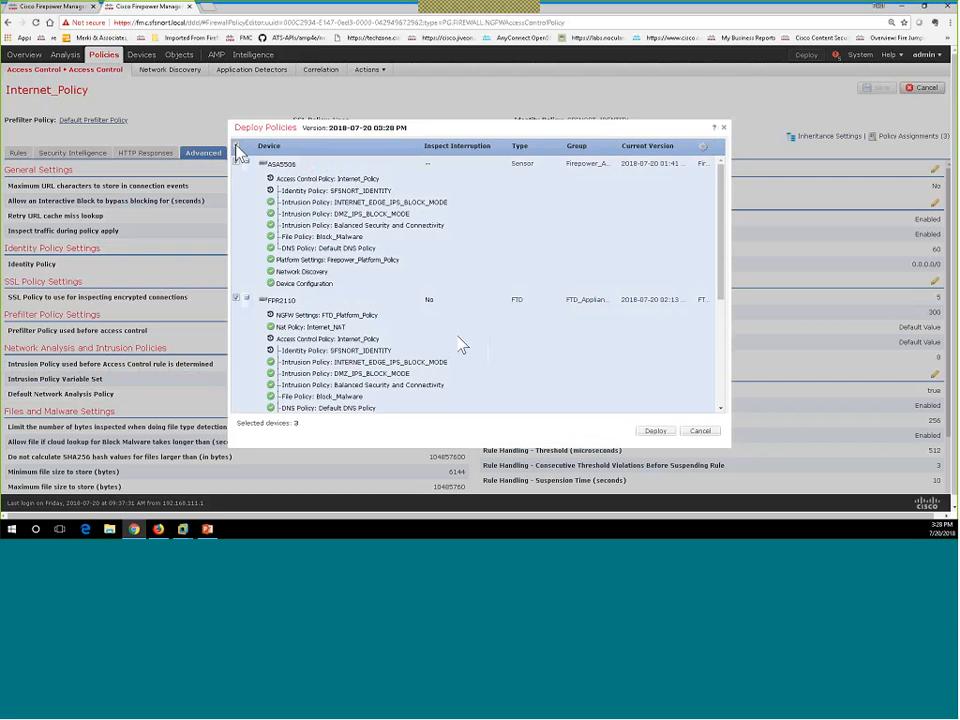
pyautogui.scroll(-5, 456, 343)
pyautogui.click(656, 432)
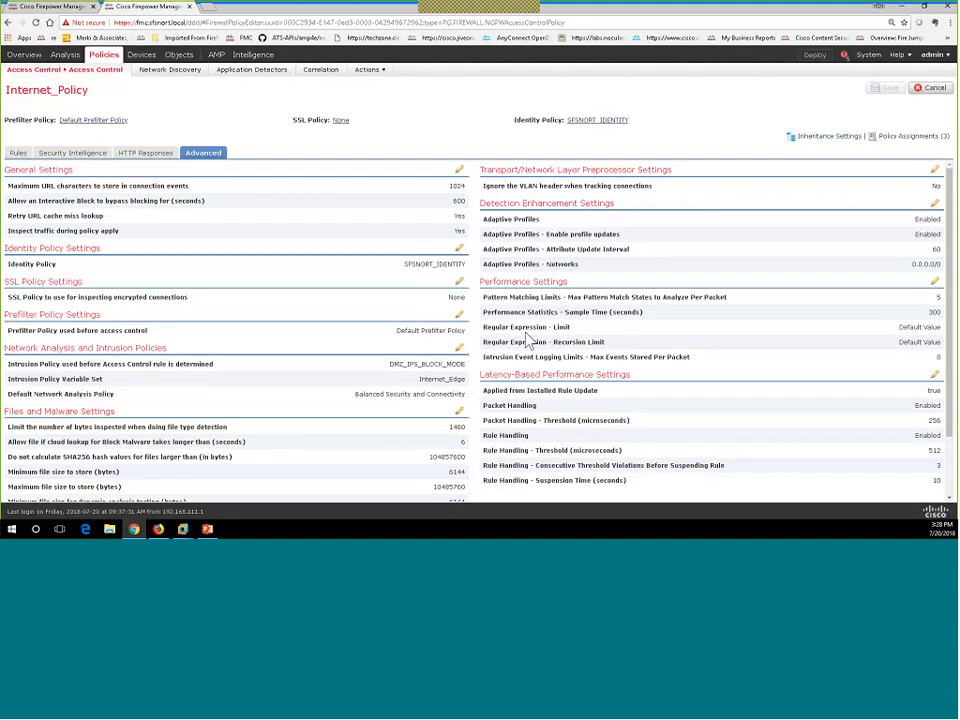
pyautogui.click(932, 90)
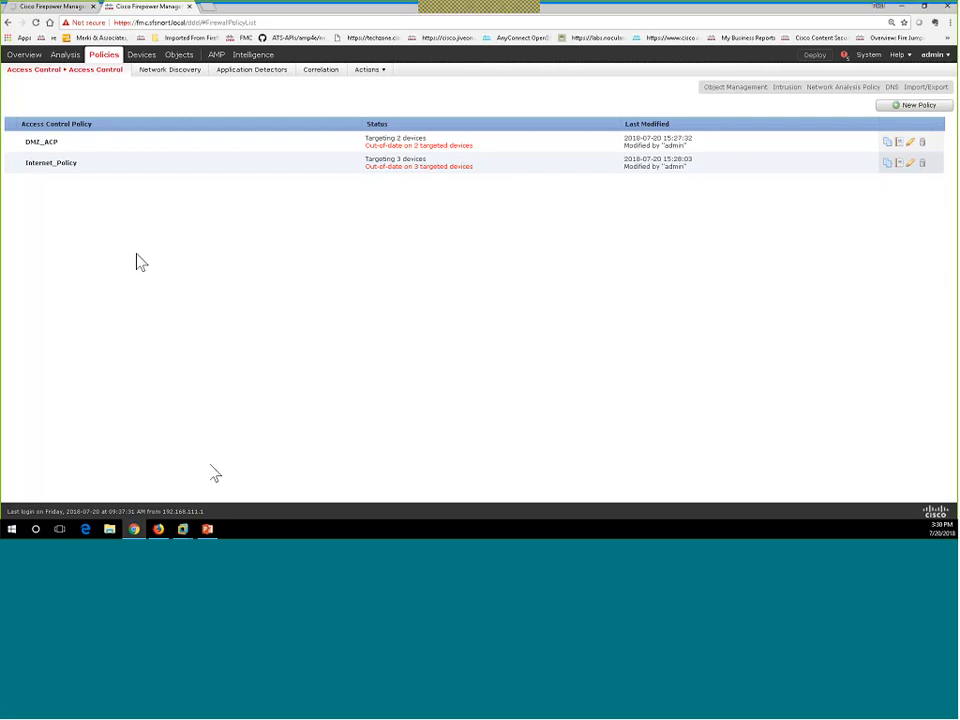
# Show the deployment task list: NGIPSv applied, FPR2110 still deploying, ASA5506 validating configuration.
pyautogui.click(845, 58)
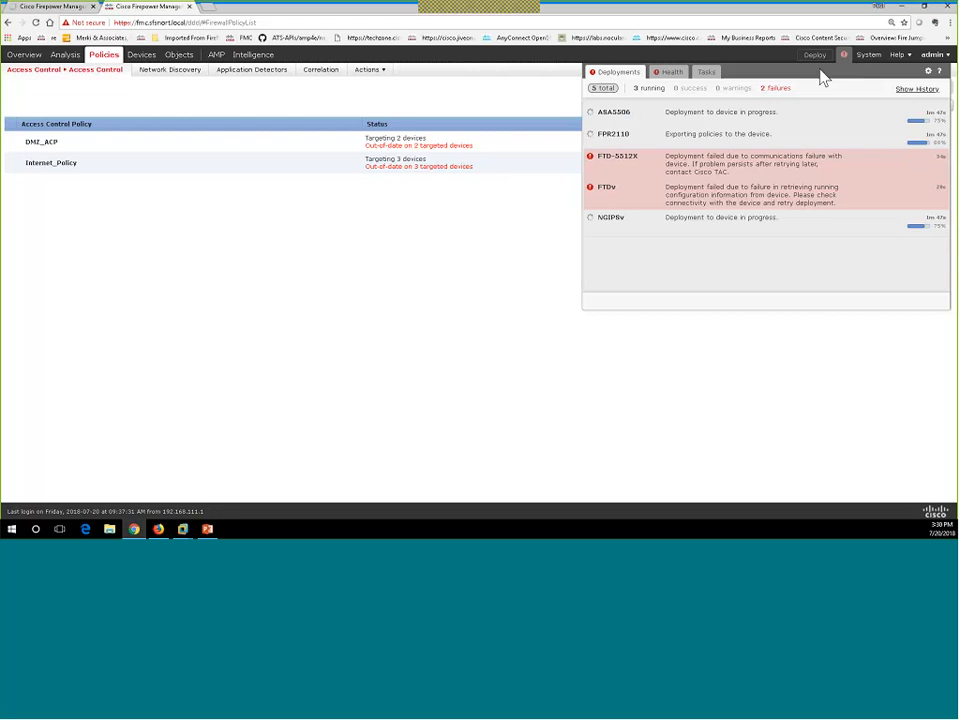
pyautogui.click(712, 74)
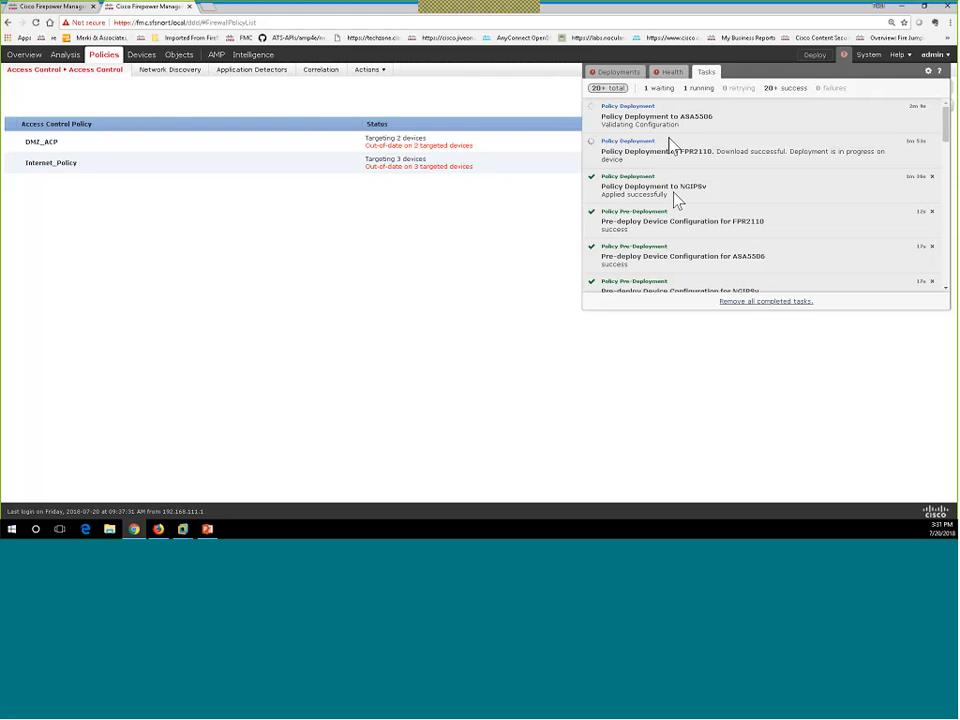
# Close the notifications and open rule 4, Interactive_Block_Sites, in DMZ_ACP for editing.
pyautogui.click(55, 150)
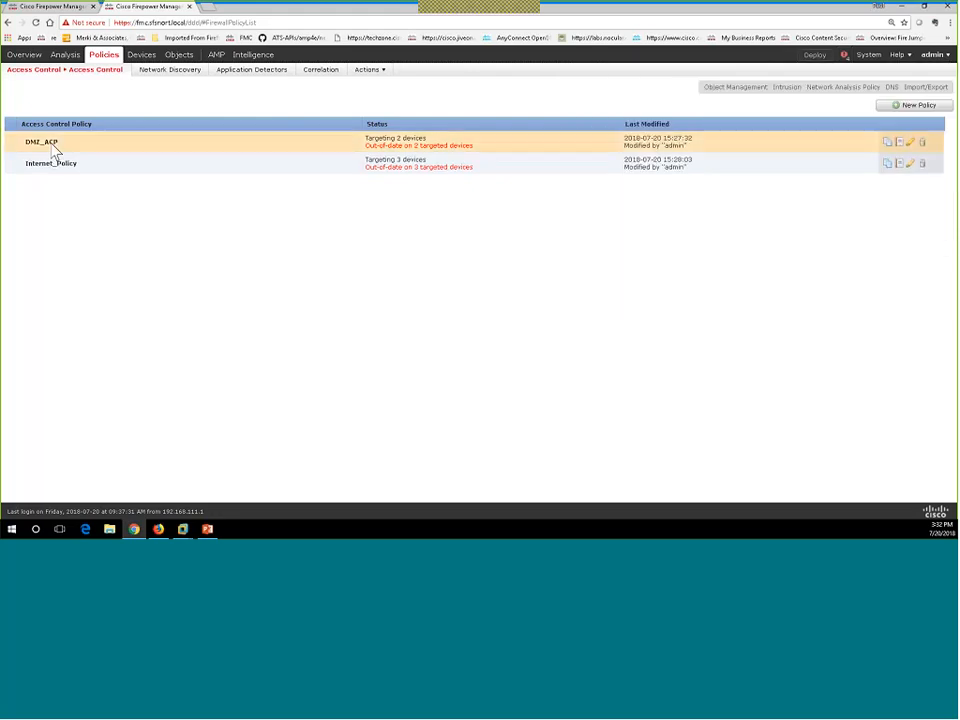
pyautogui.click(53, 146)
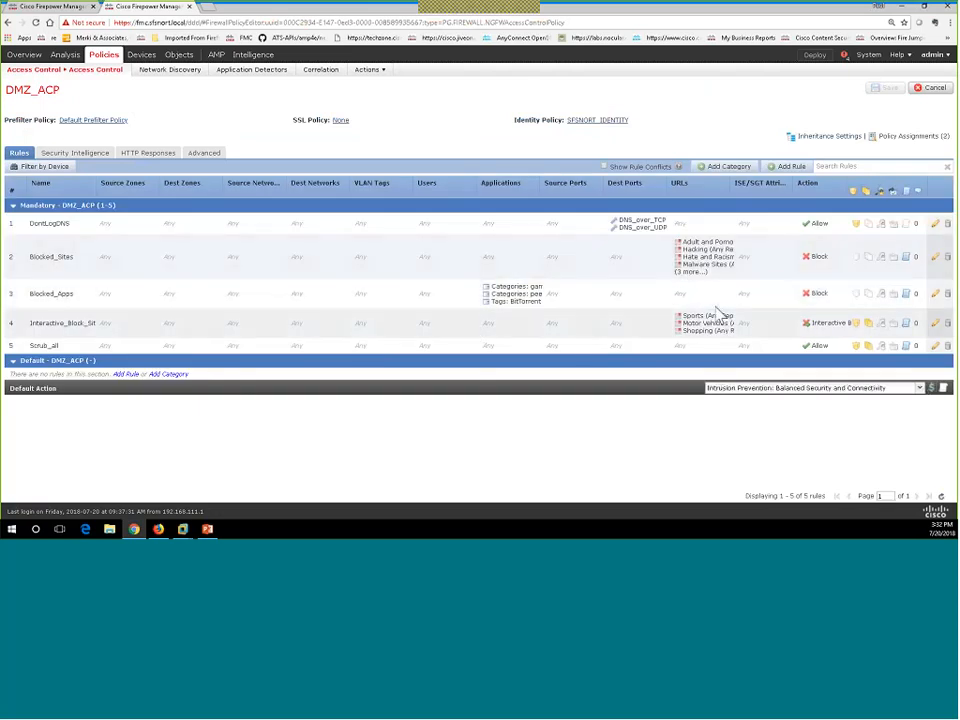
pyautogui.click(707, 331)
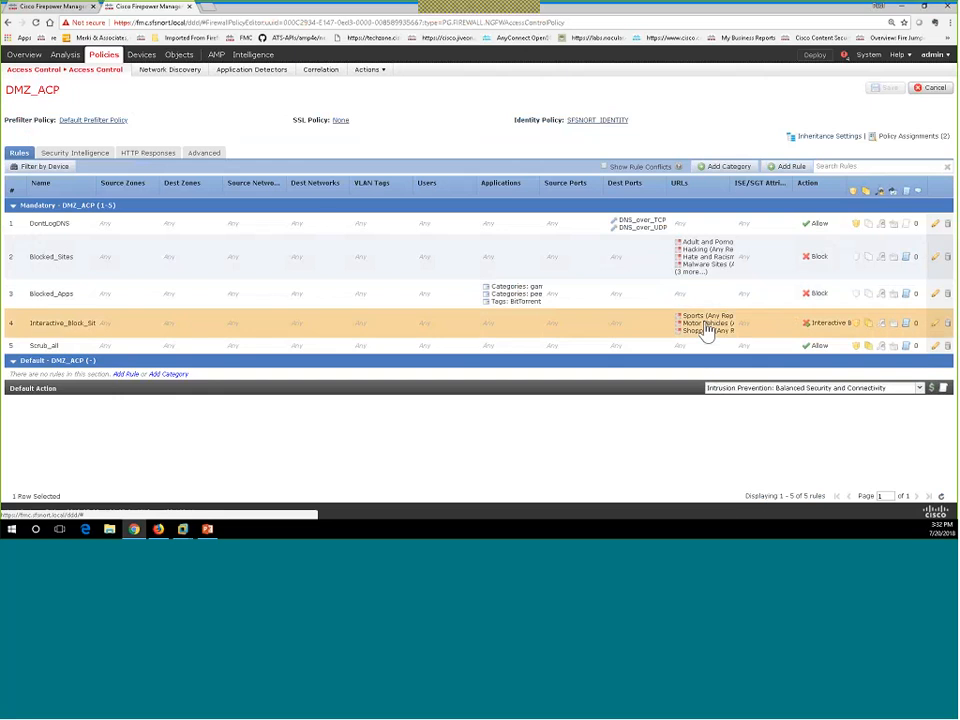
pyautogui.doubleClick(707, 331)
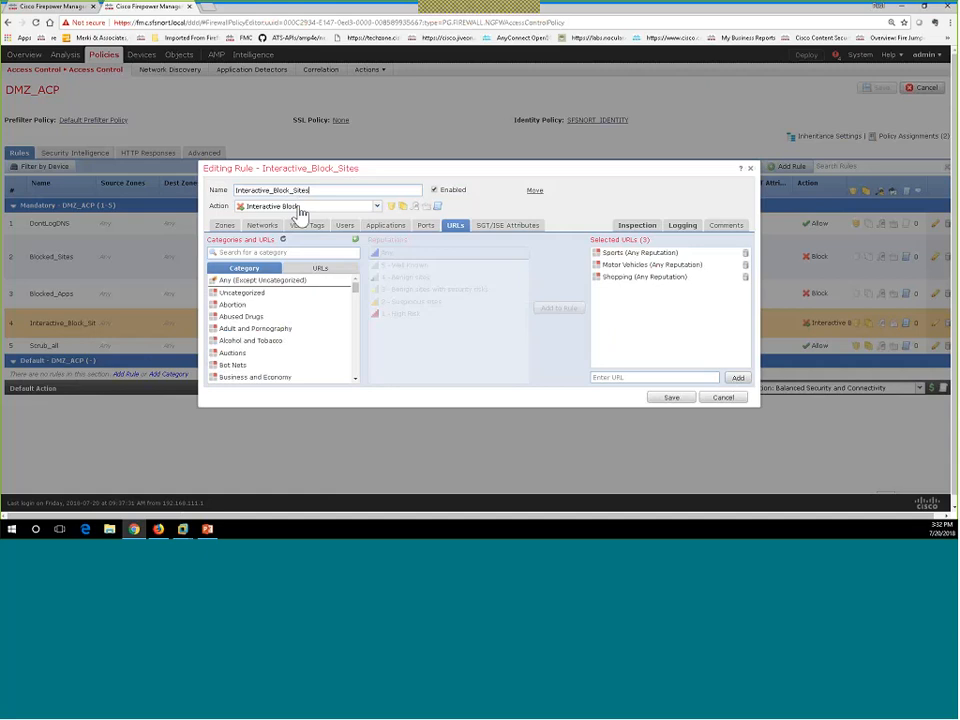
# List the SSFSNORT_AD realm's available users on the rule's Users conditions and browse them.
pyautogui.click(346, 228)
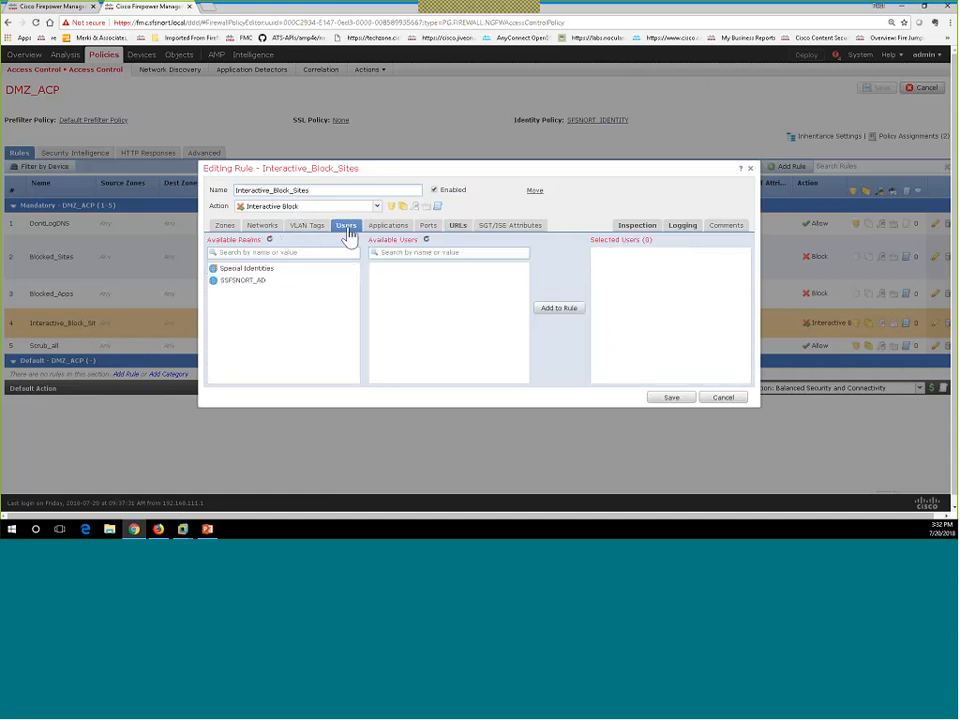
pyautogui.click(243, 284)
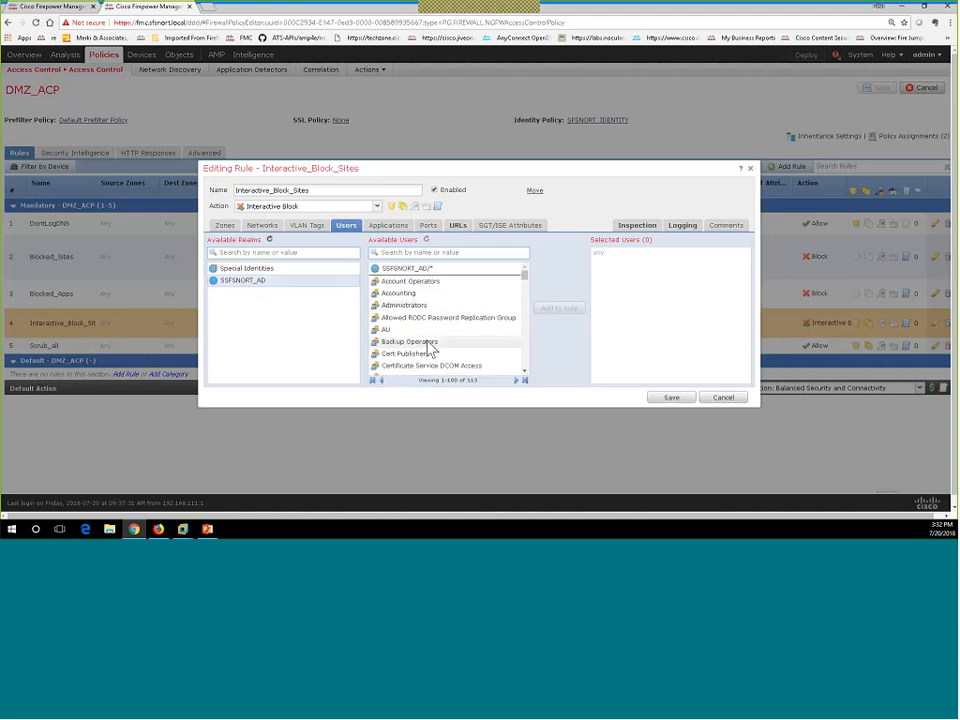
pyautogui.scroll(-3, 431, 348)
pyautogui.scroll(-15, 430, 347)
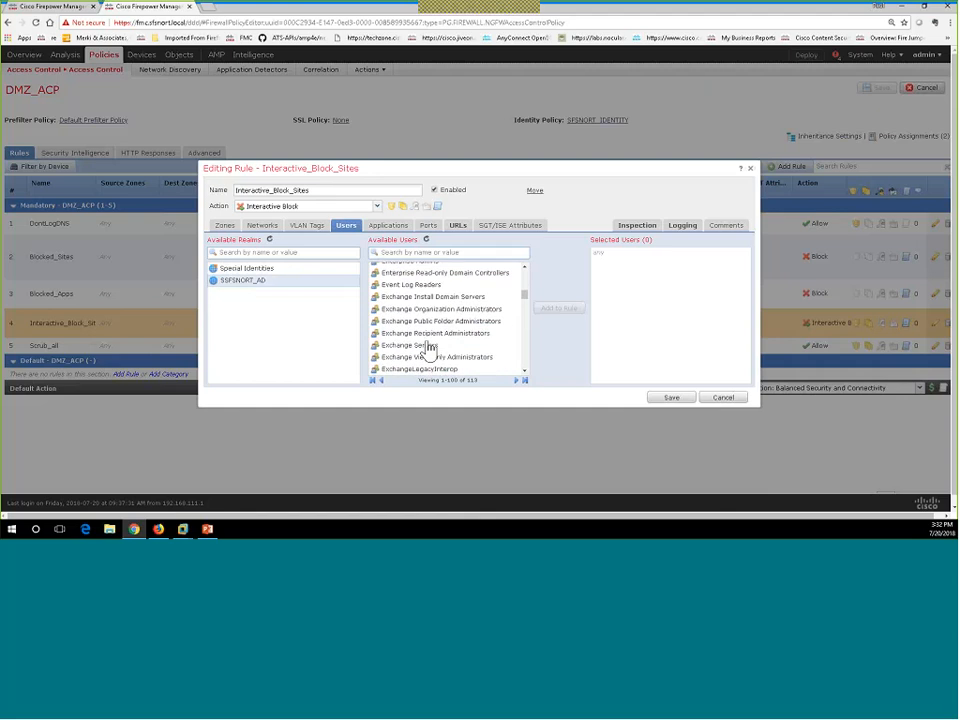
pyautogui.scroll(-15, 430, 347)
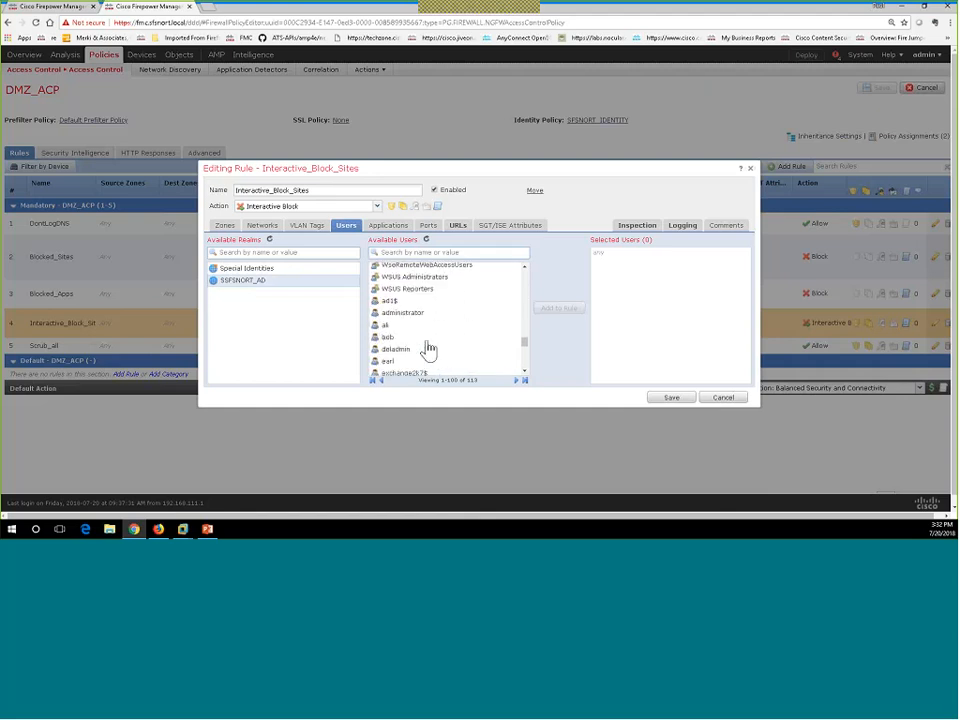
pyautogui.scroll(-2, 429, 348)
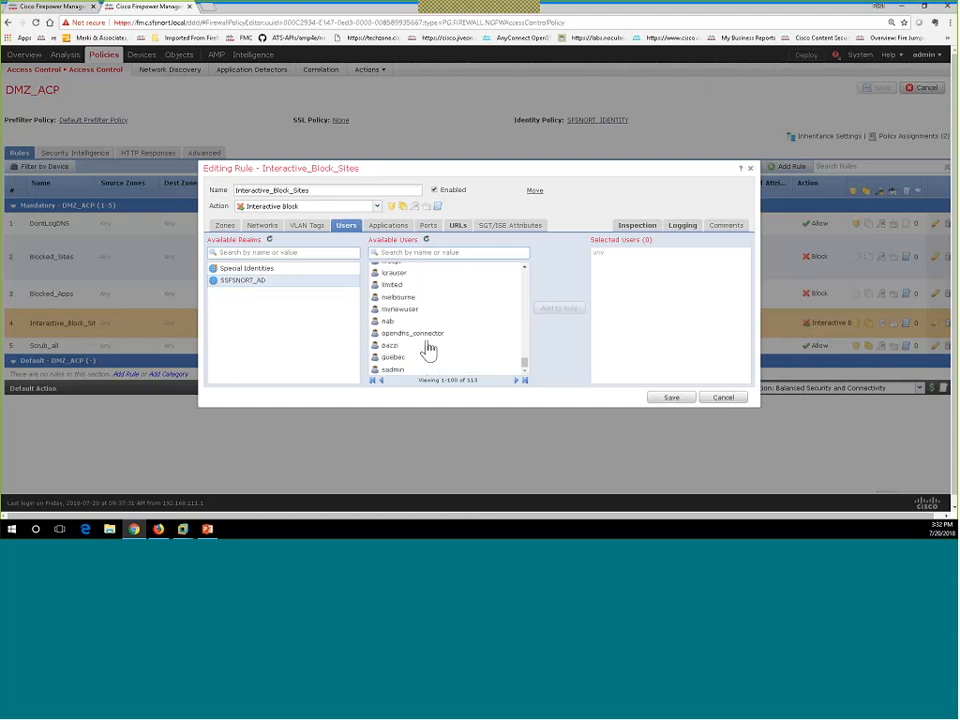
pyautogui.scroll(3, 429, 349)
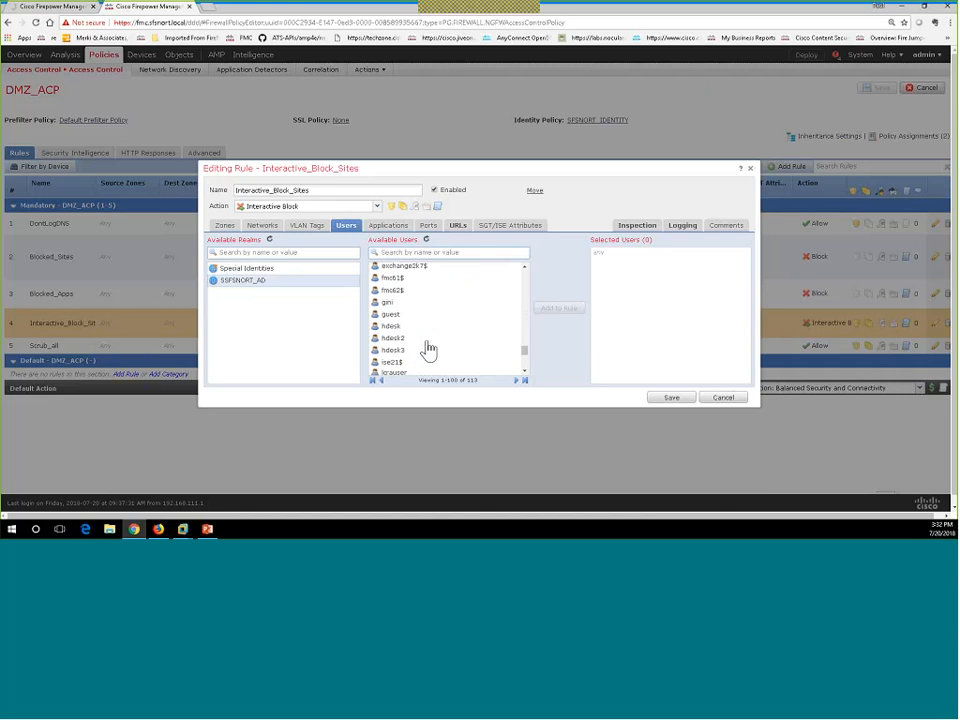
pyautogui.scroll(-3, 429, 349)
pyautogui.scroll(-1, 428, 348)
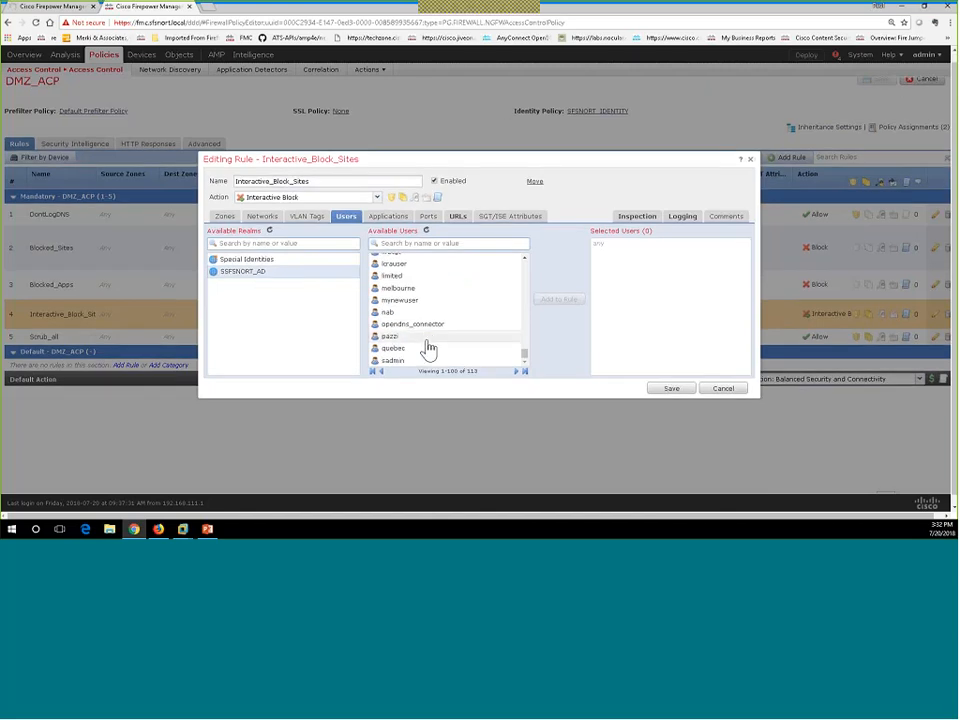
pyautogui.scroll(5, 429, 349)
pyautogui.scroll(5, 426, 319)
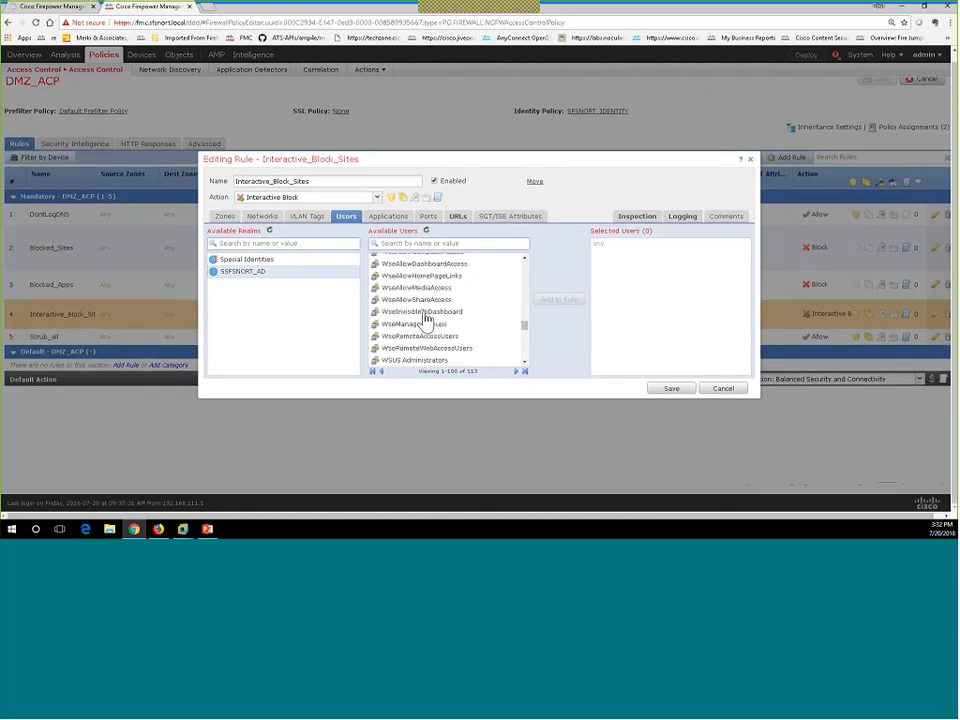
pyautogui.scroll(10, 426, 319)
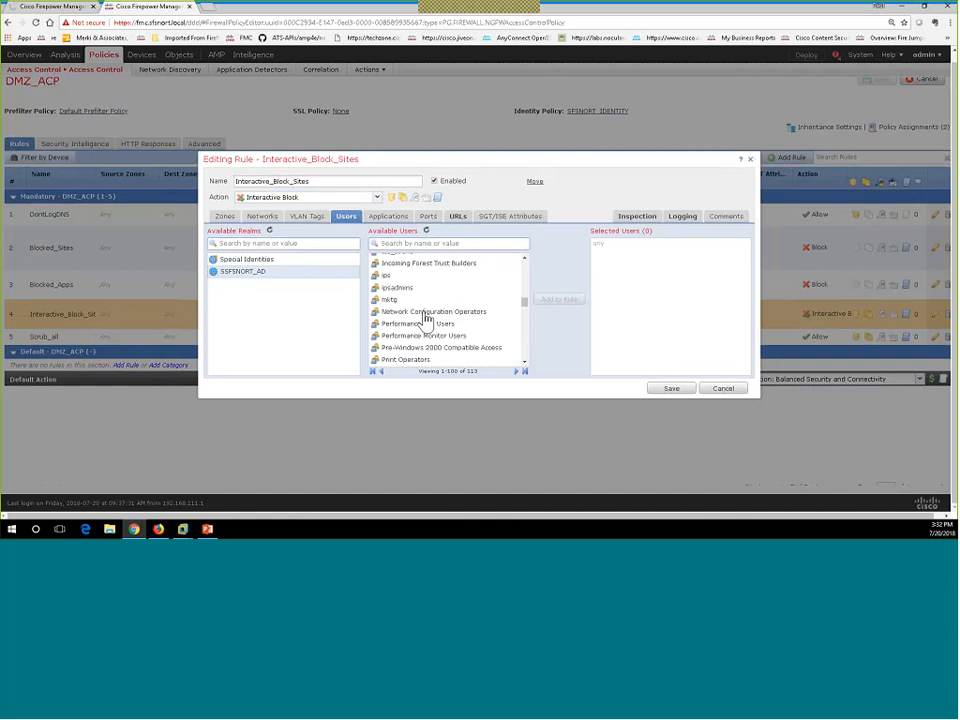
pyautogui.scroll(-4, 426, 319)
pyautogui.scroll(-5, 426, 319)
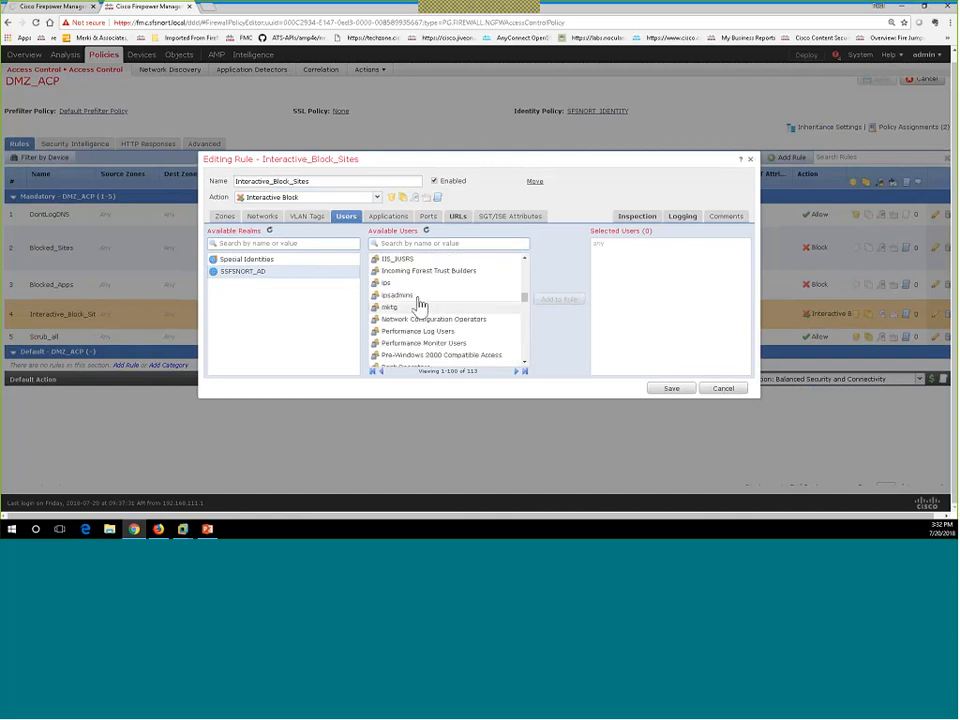
# Add two users from the next page of the list to the rule and save it.
pyautogui.click(516, 372)
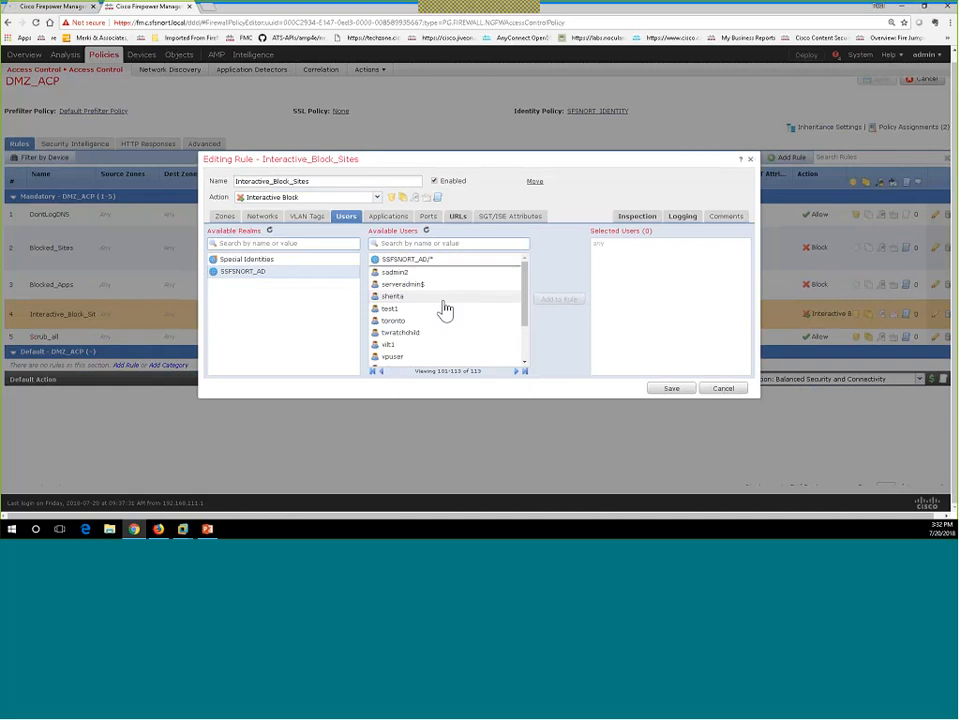
pyautogui.scroll(-5, 446, 309)
pyautogui.click(395, 283)
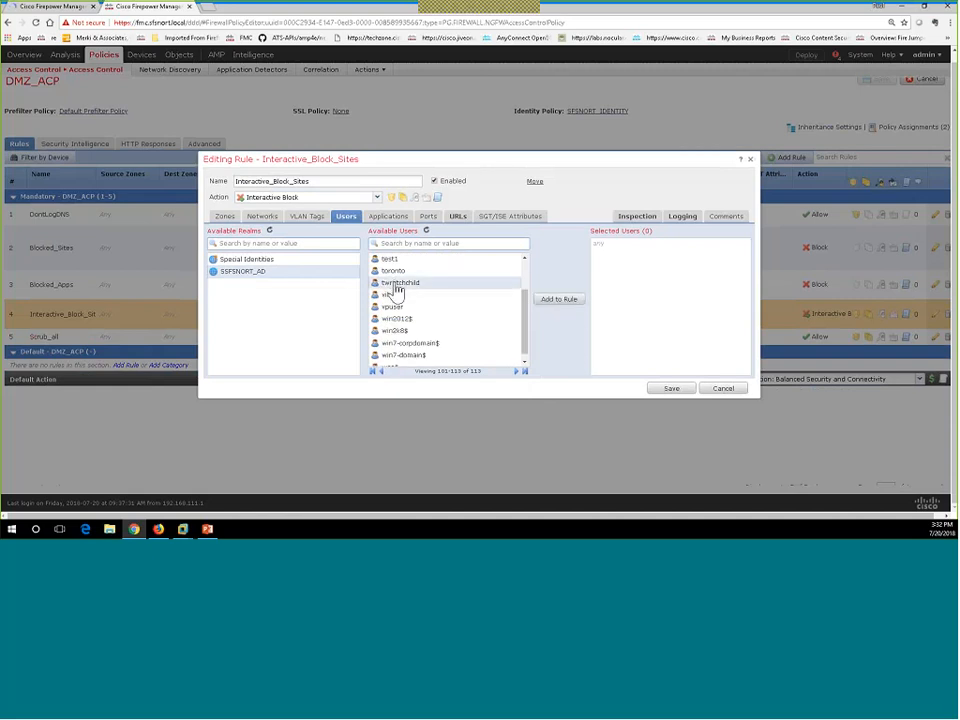
pyautogui.click(560, 300)
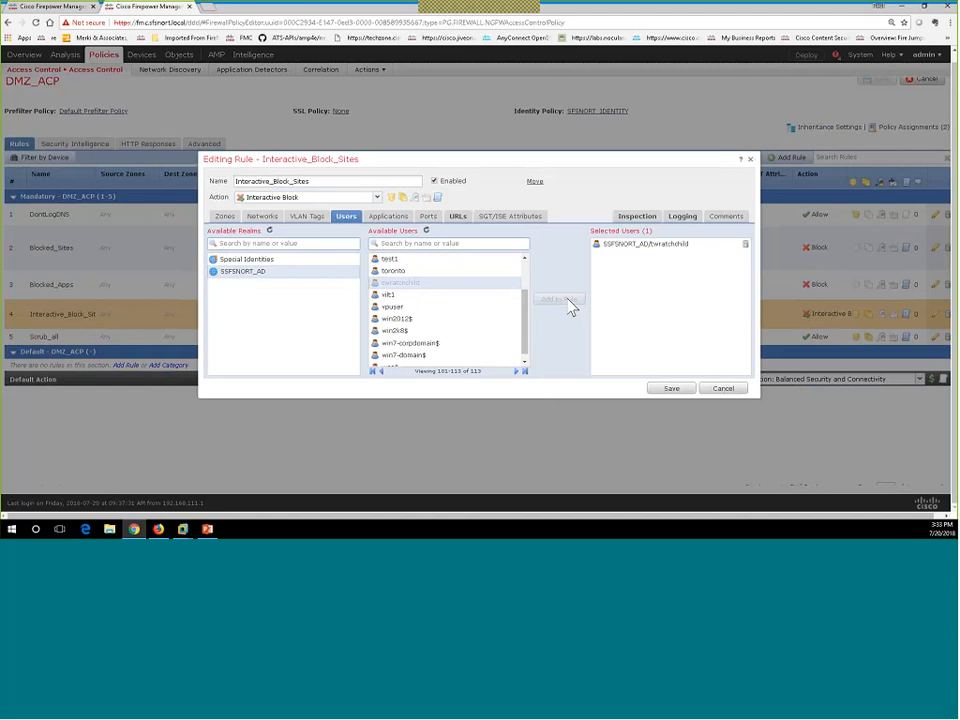
pyautogui.click(433, 308)
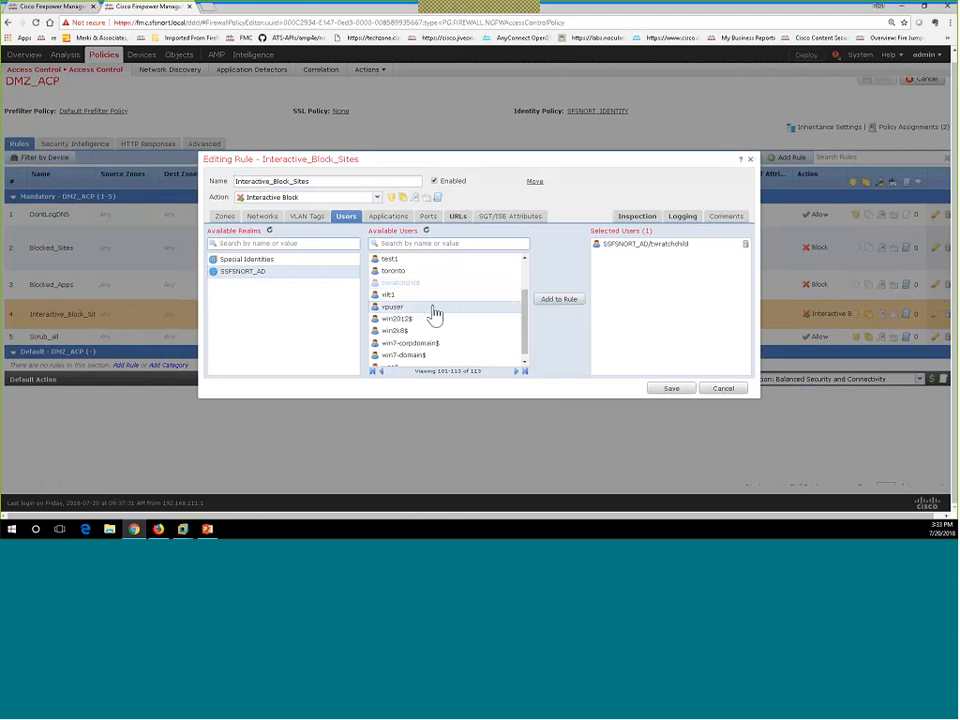
pyautogui.click(552, 304)
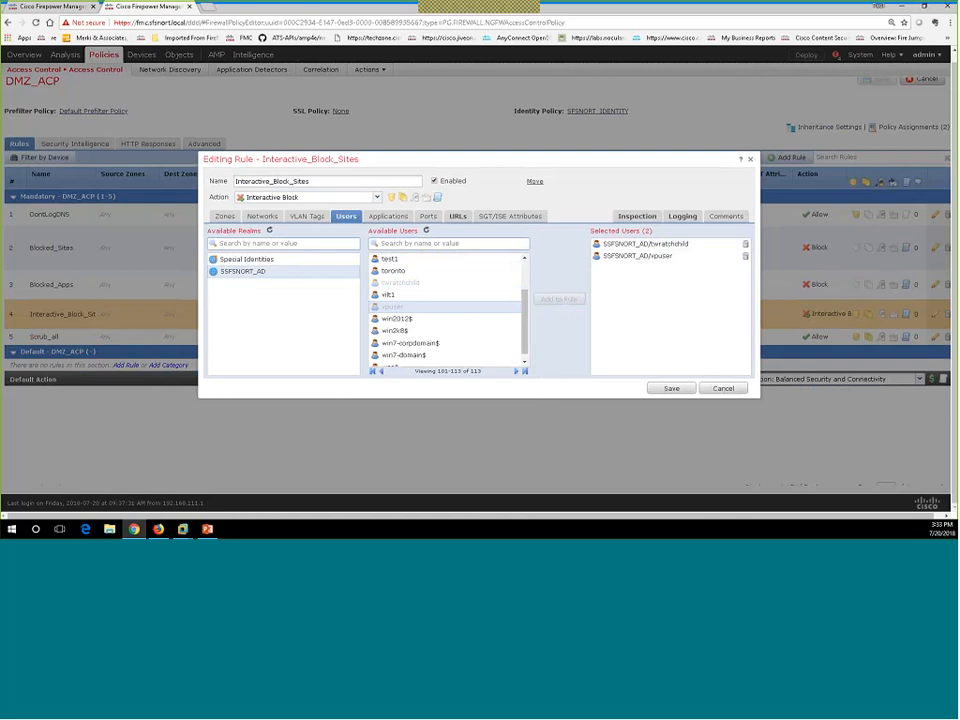
pyautogui.click(667, 392)
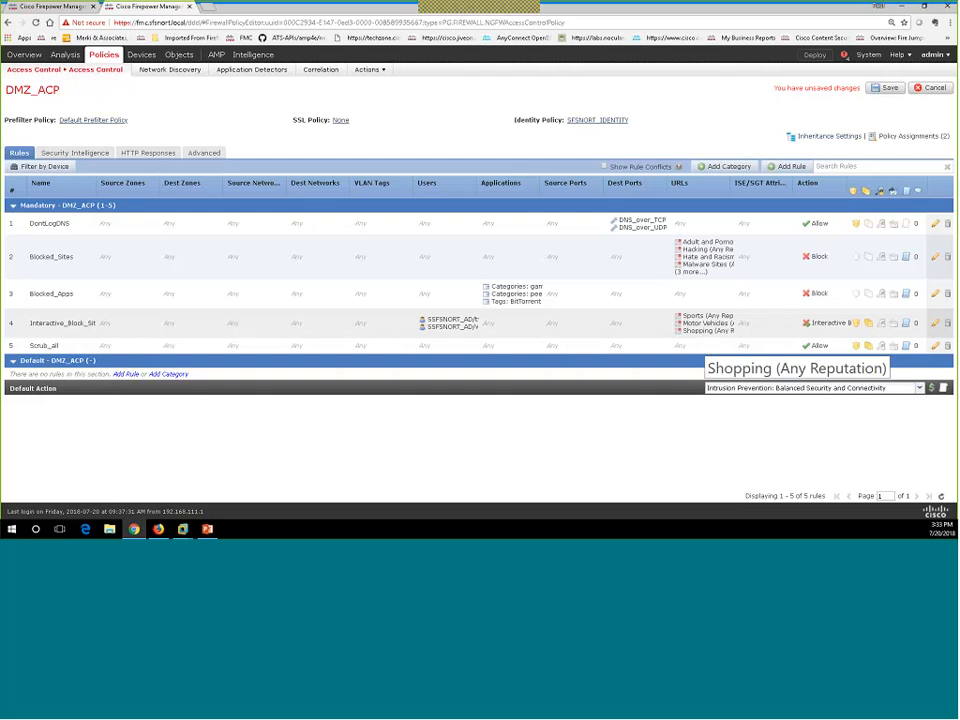
# Save DMZ_ACP and deploy it to the NGIPSv device only.
pyautogui.click(887, 93)
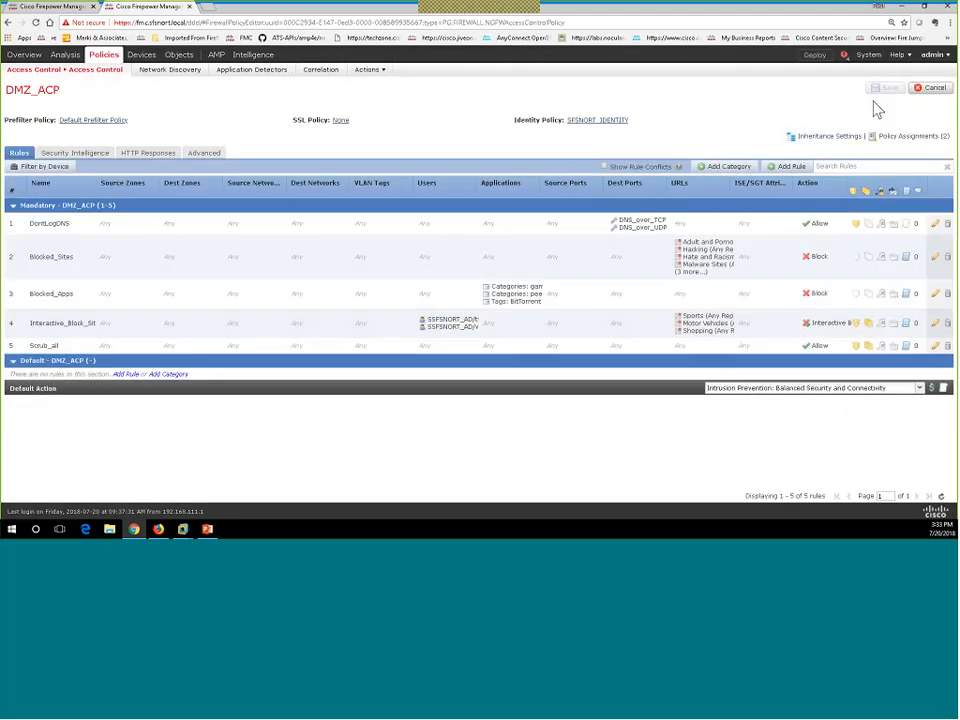
pyautogui.click(815, 58)
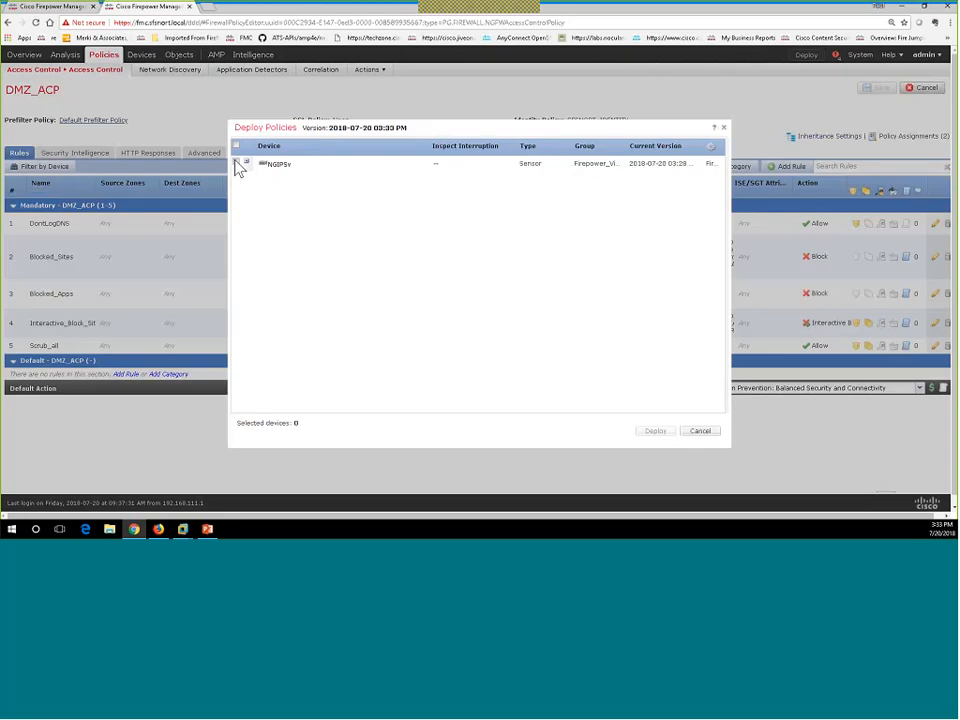
pyautogui.click(237, 163)
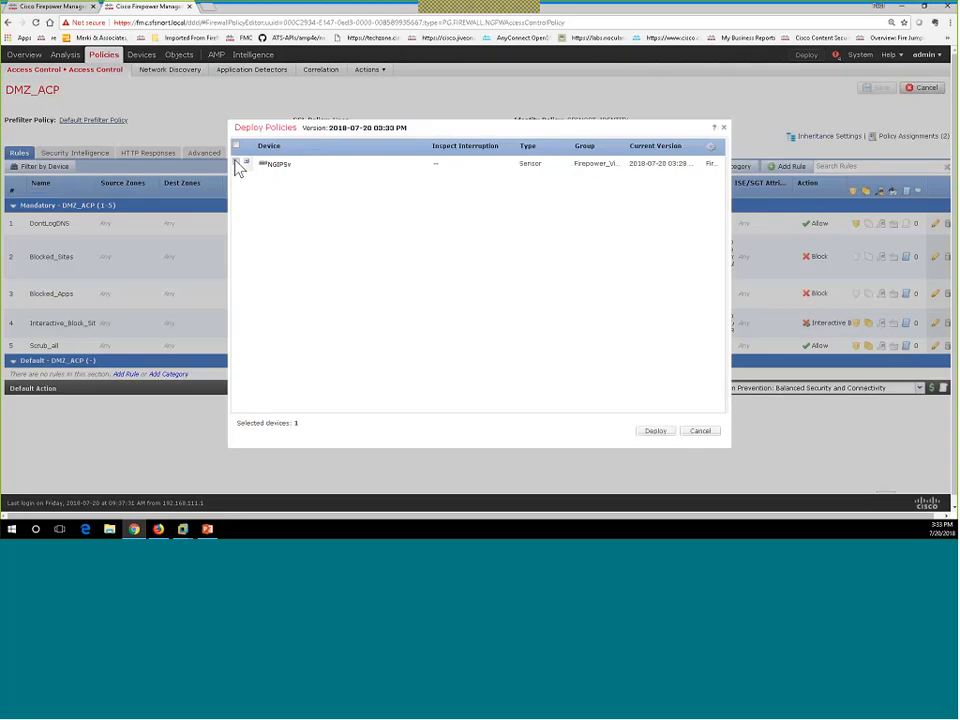
pyautogui.click(655, 432)
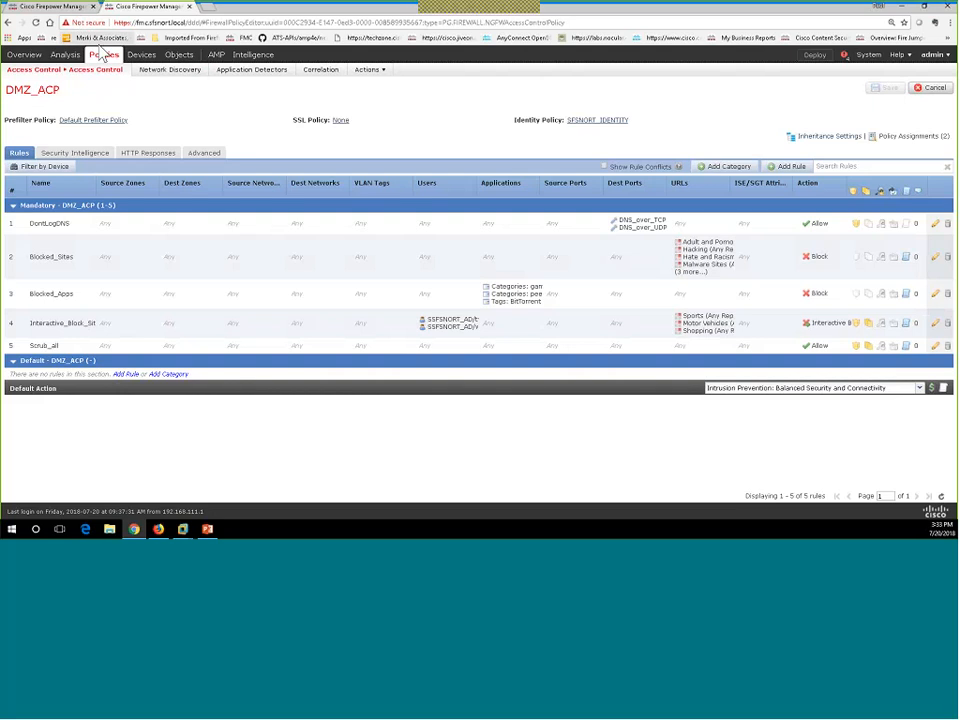
# Cancel the policy editor and view Analysis > Users > Active Sessions, listing 7 user logins.
pyautogui.click(933, 90)
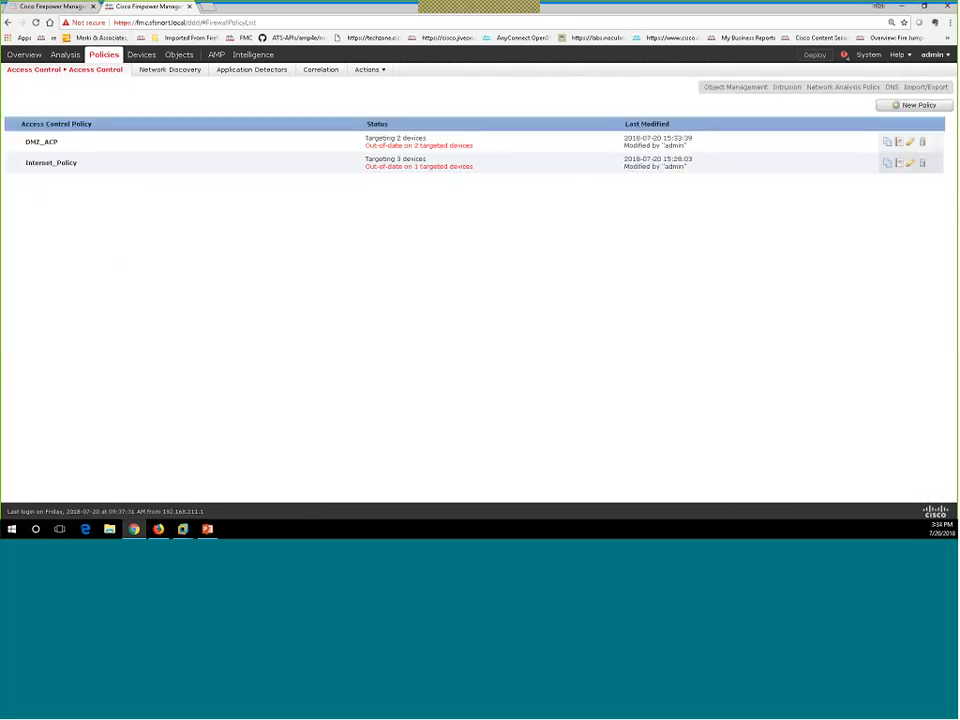
pyautogui.moveTo(65, 56)
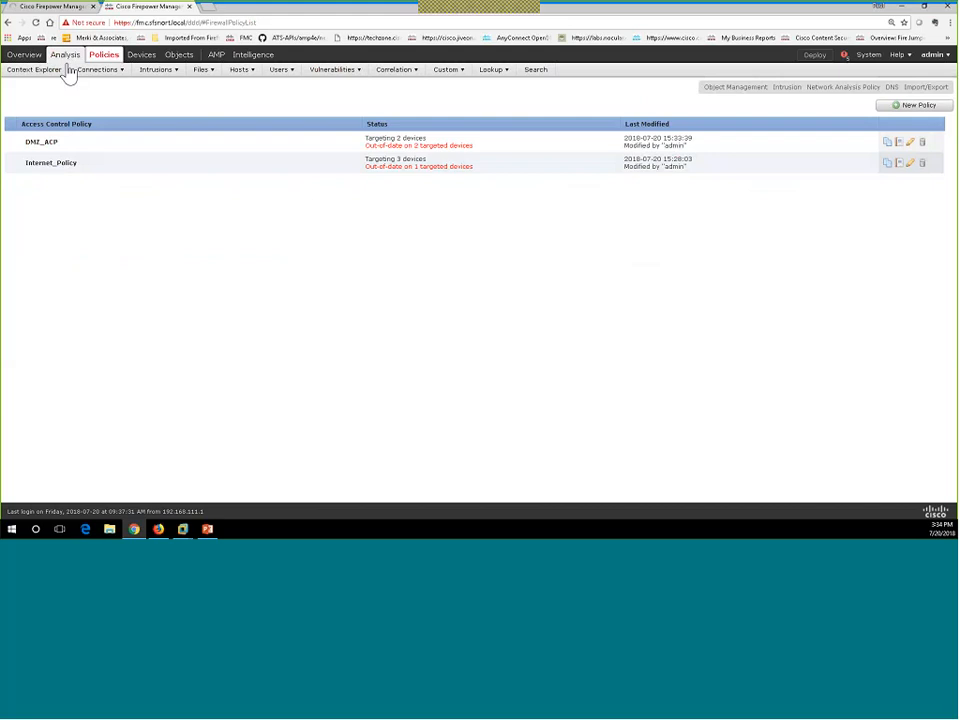
pyautogui.moveTo(98, 80)
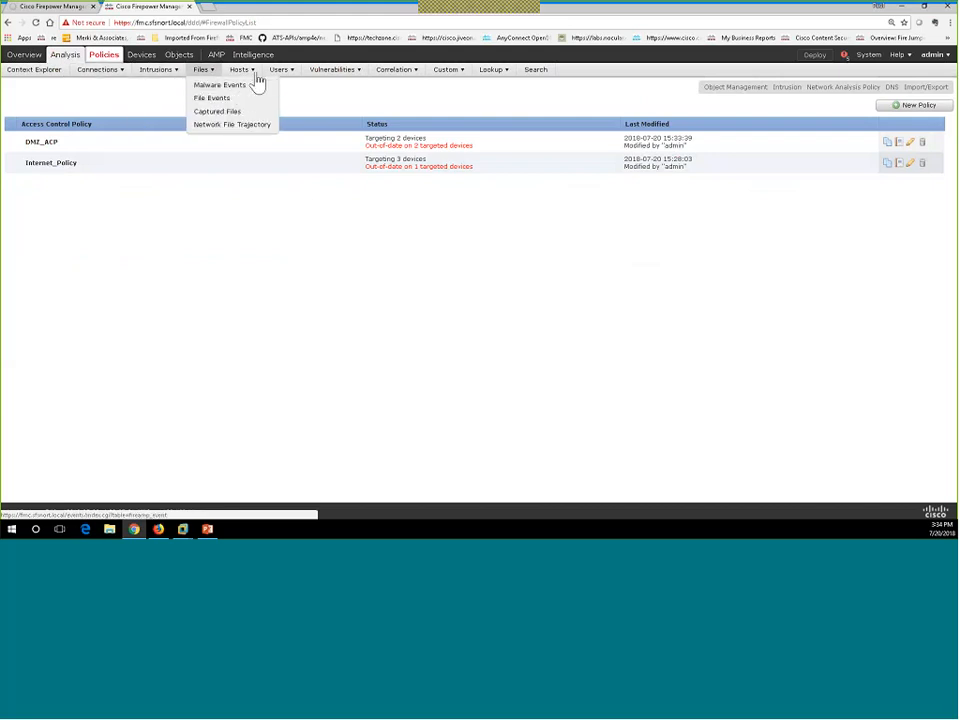
pyautogui.moveTo(268, 80)
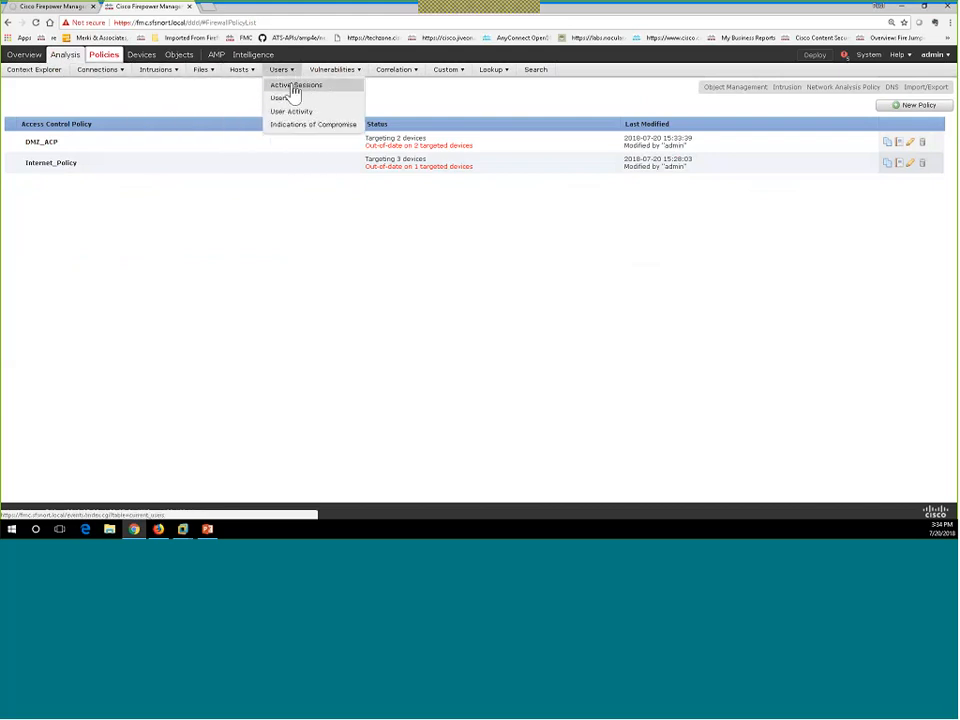
pyautogui.click(292, 91)
pyautogui.click(286, 88)
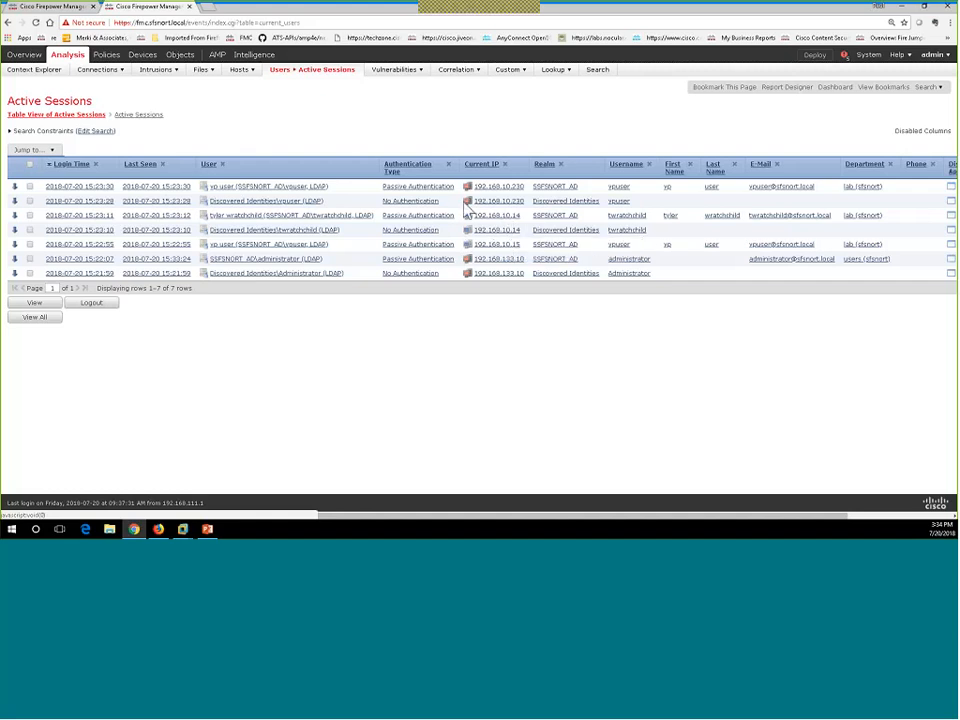
pyautogui.moveTo(331, 78)
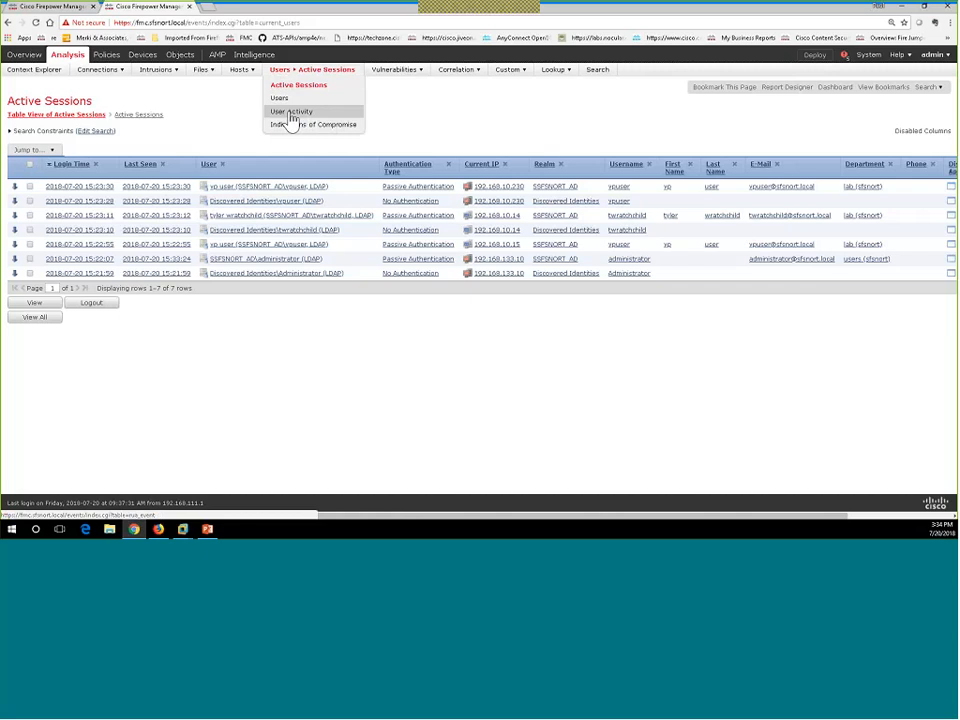
# View the User Activity table of User Login events from the SSFSNORT_AD realm.
pyautogui.click(290, 116)
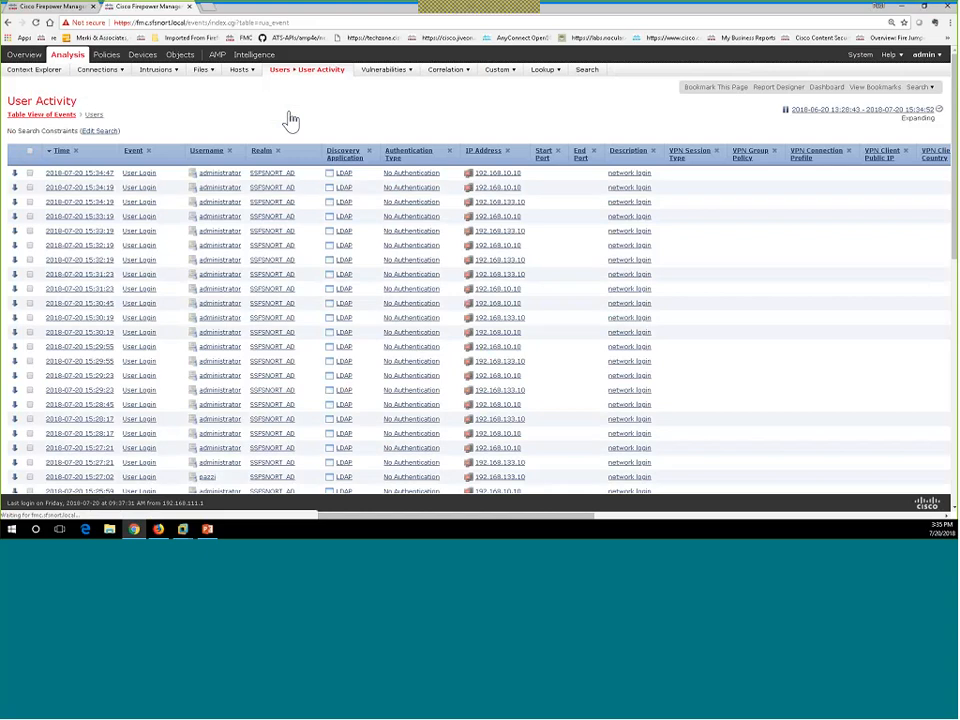
pyautogui.click(282, 71)
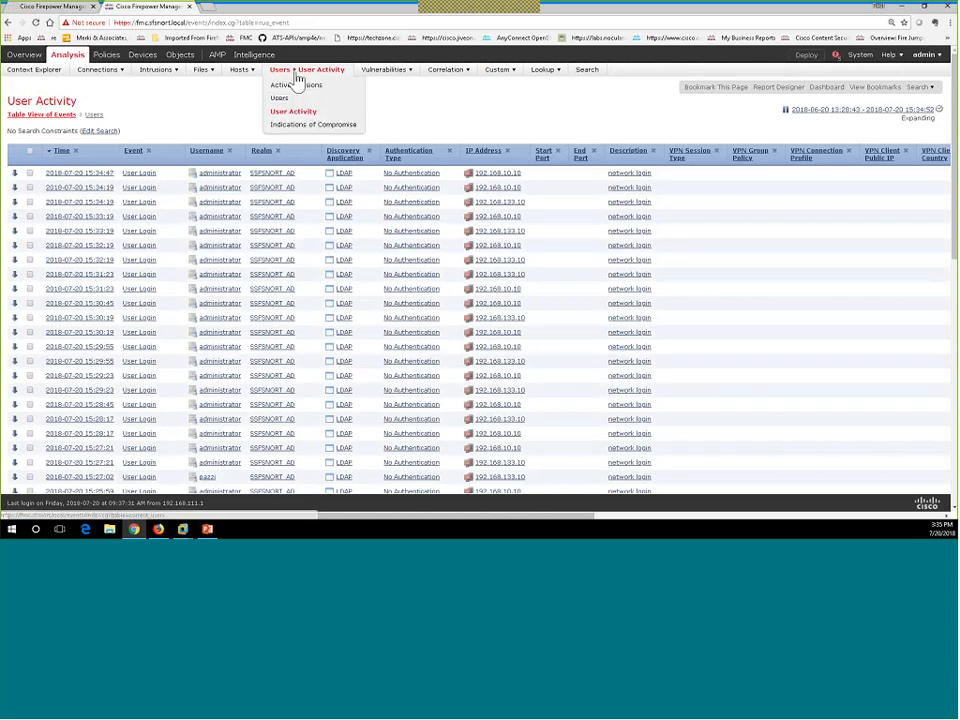
pyautogui.click(836, 56)
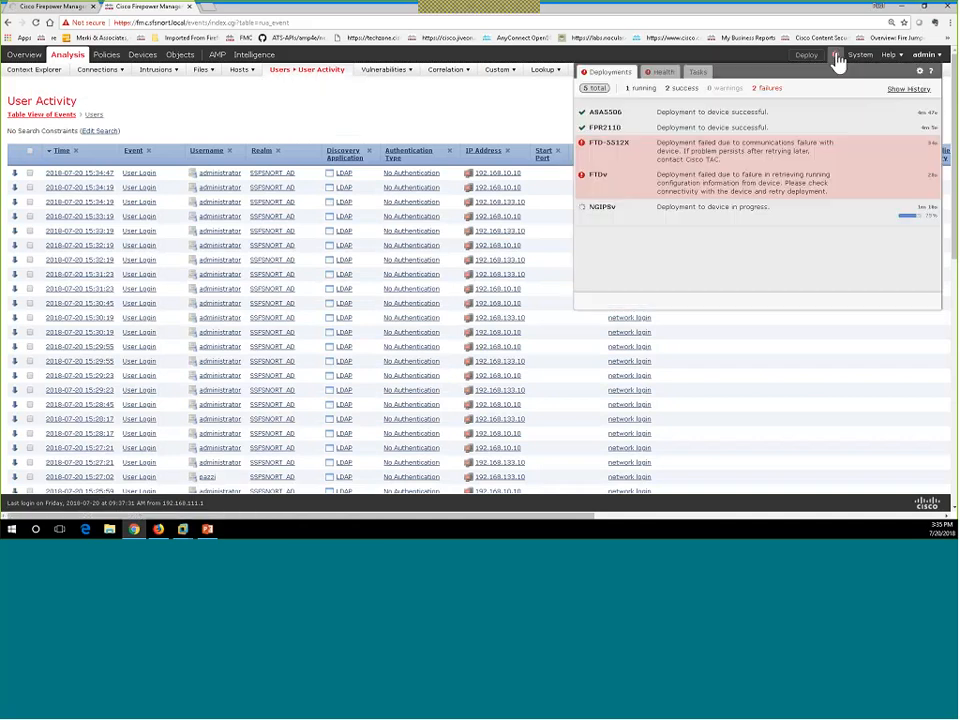
pyautogui.click(697, 75)
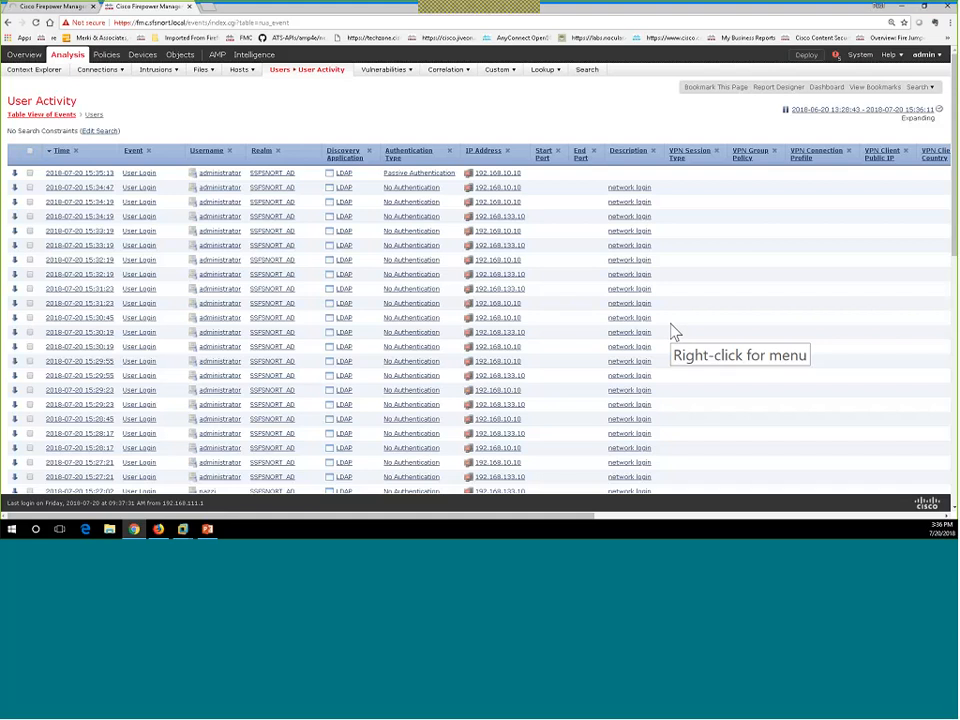
# Check the deployment task list, showing 20+ successful tasks including the NGIPSv deployment.
pyautogui.click(835, 57)
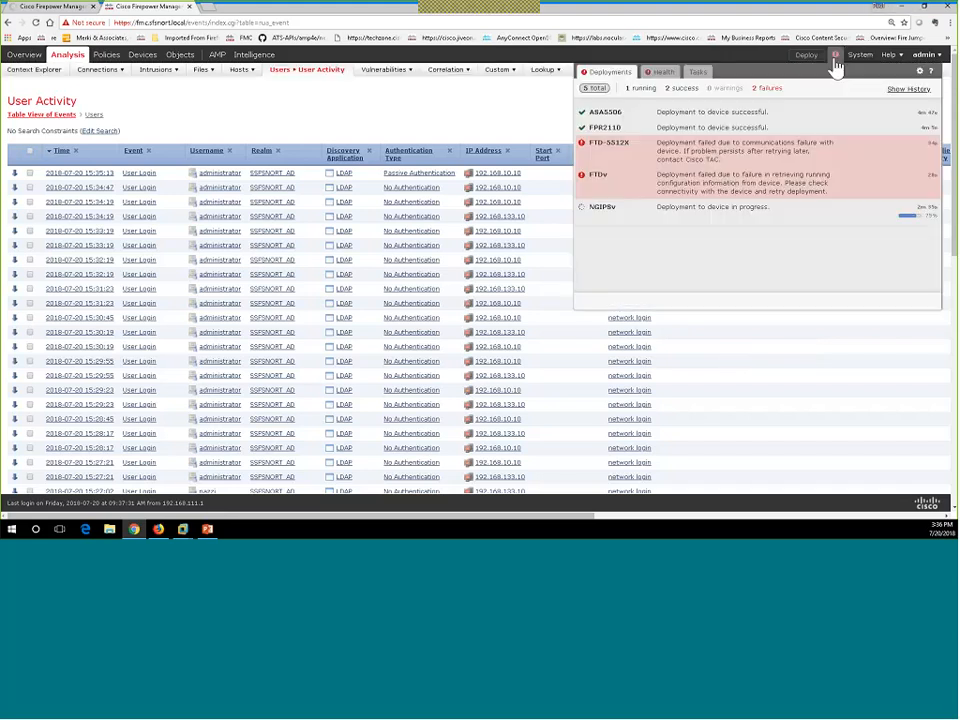
pyautogui.click(698, 74)
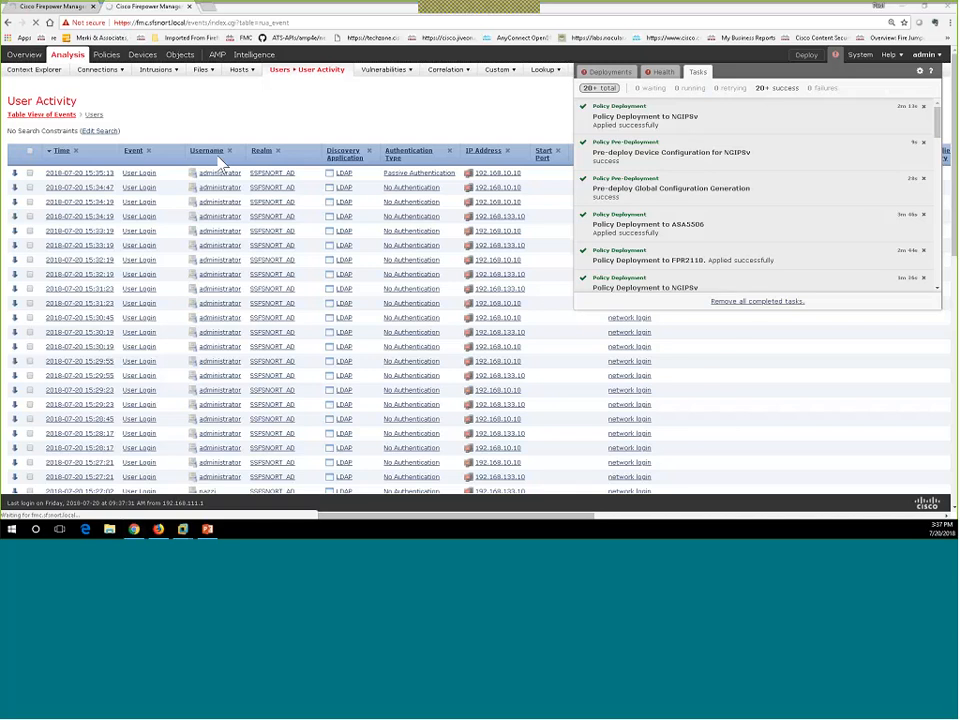
# Run whoami in the Corp VM's command prompt to see the logged-in user.
pyautogui.hotkey('alt', 'Tab')
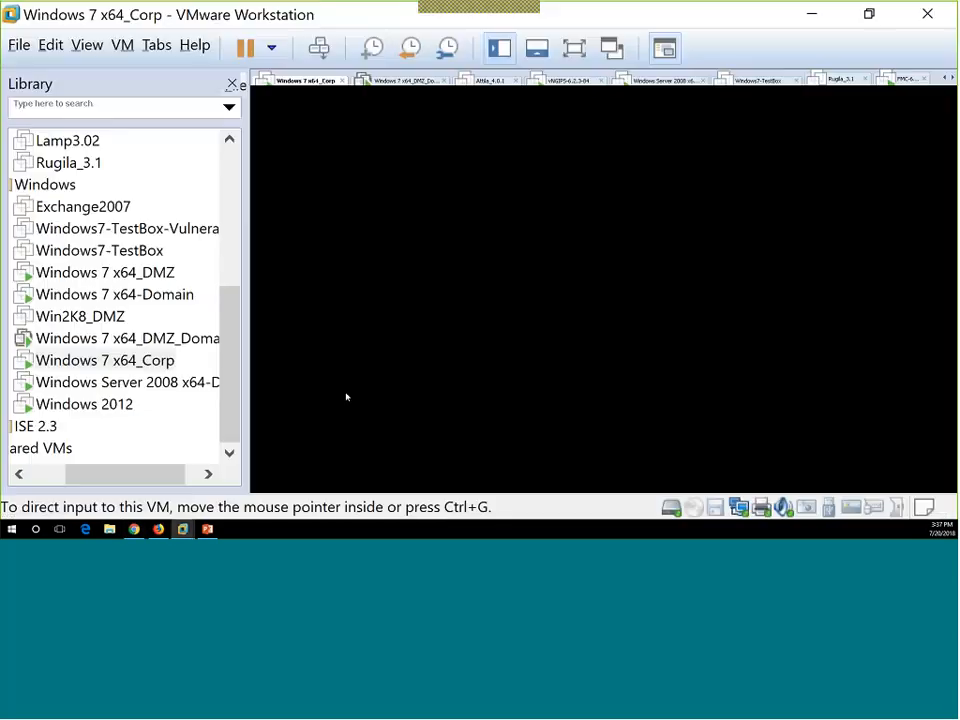
pyautogui.click(420, 484)
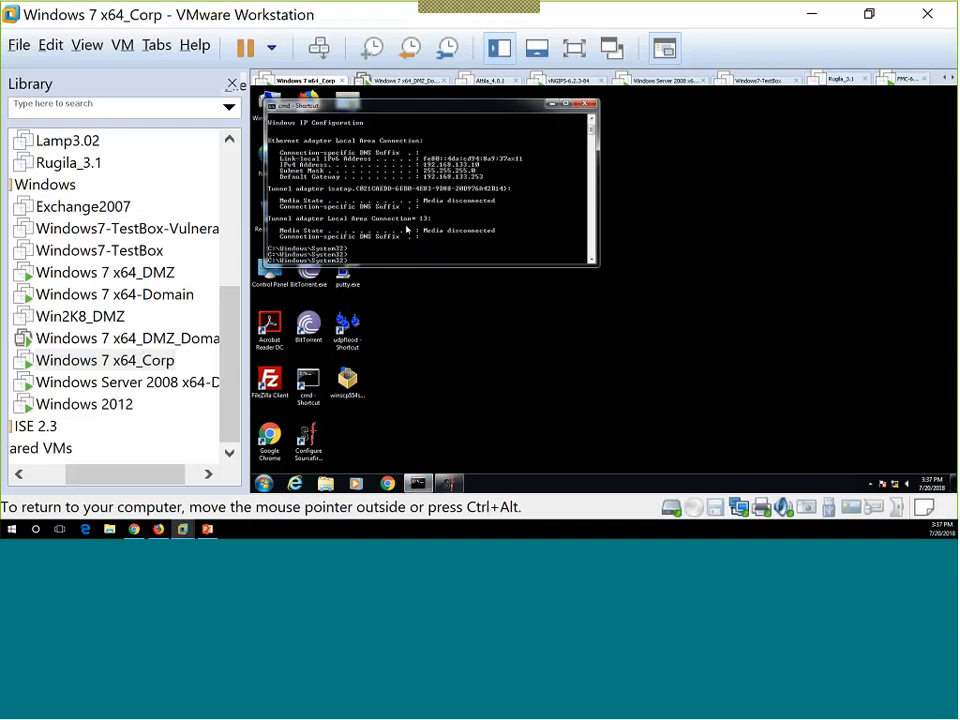
pyautogui.write('whoami')
pyautogui.press('Return')
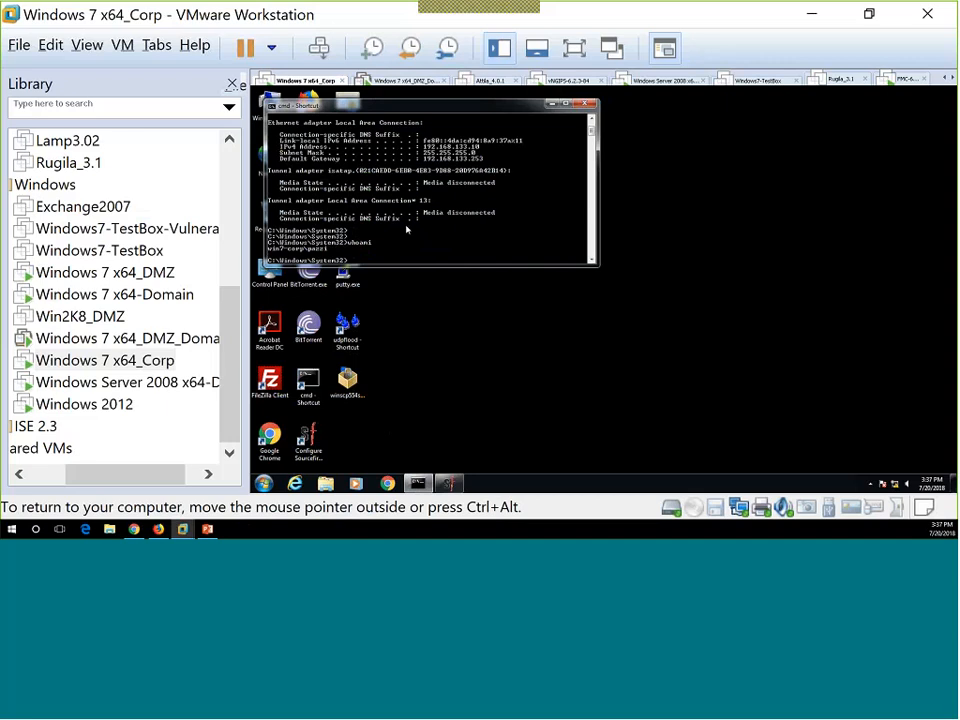
# Run whoami on the Windows 7 x64-Domain VM, then launch Firefox there.
pyautogui.click(127, 296)
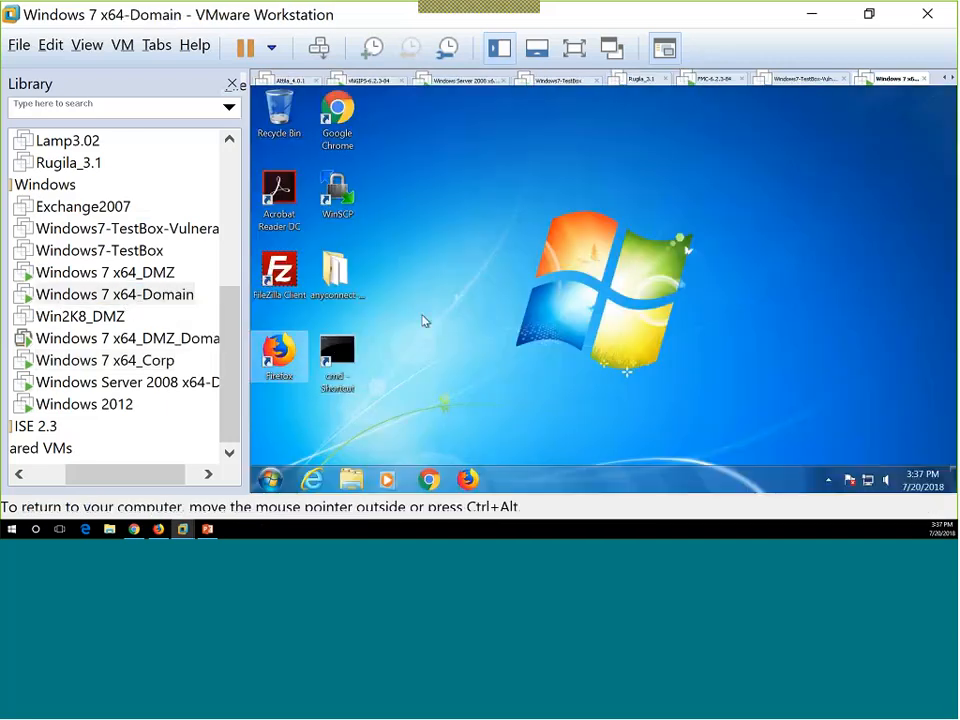
pyautogui.doubleClick(334, 349)
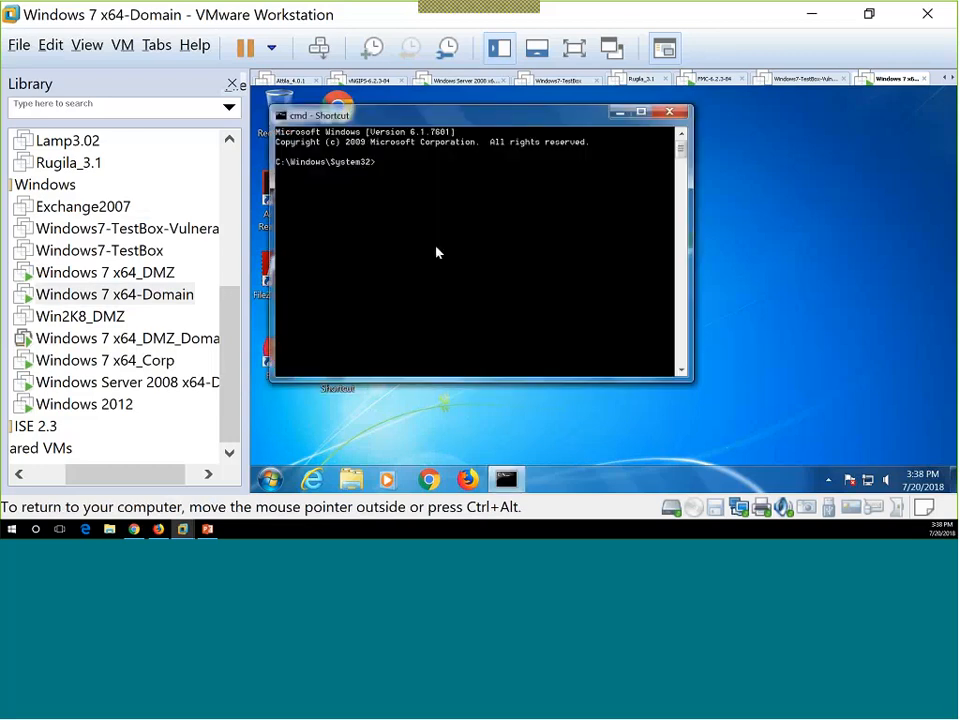
pyautogui.write('whoami')
pyautogui.press('Return')
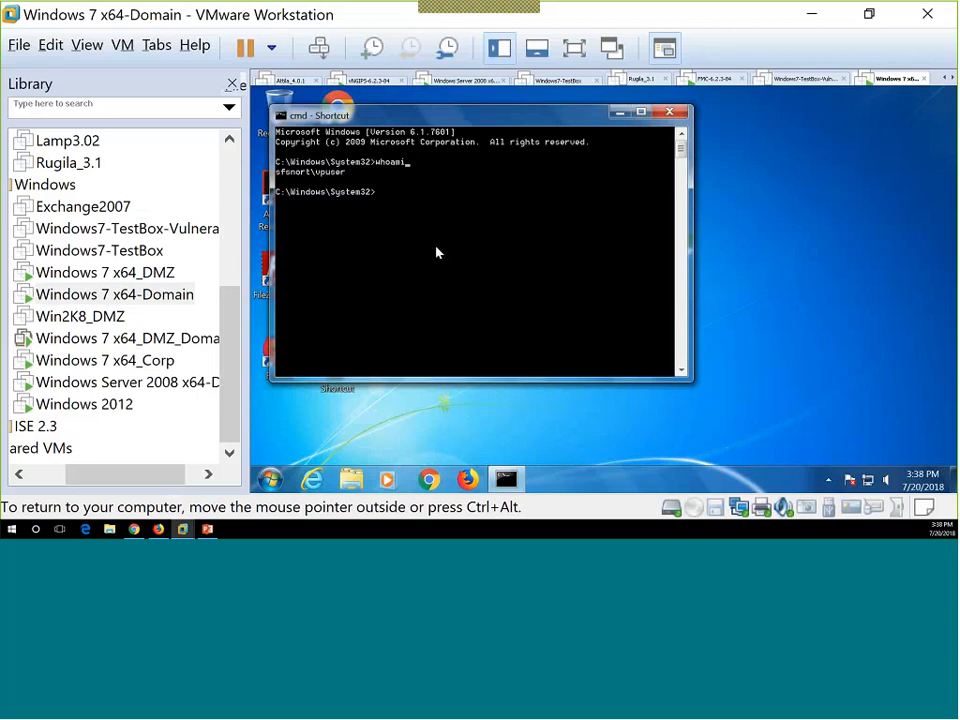
pyautogui.click(468, 482)
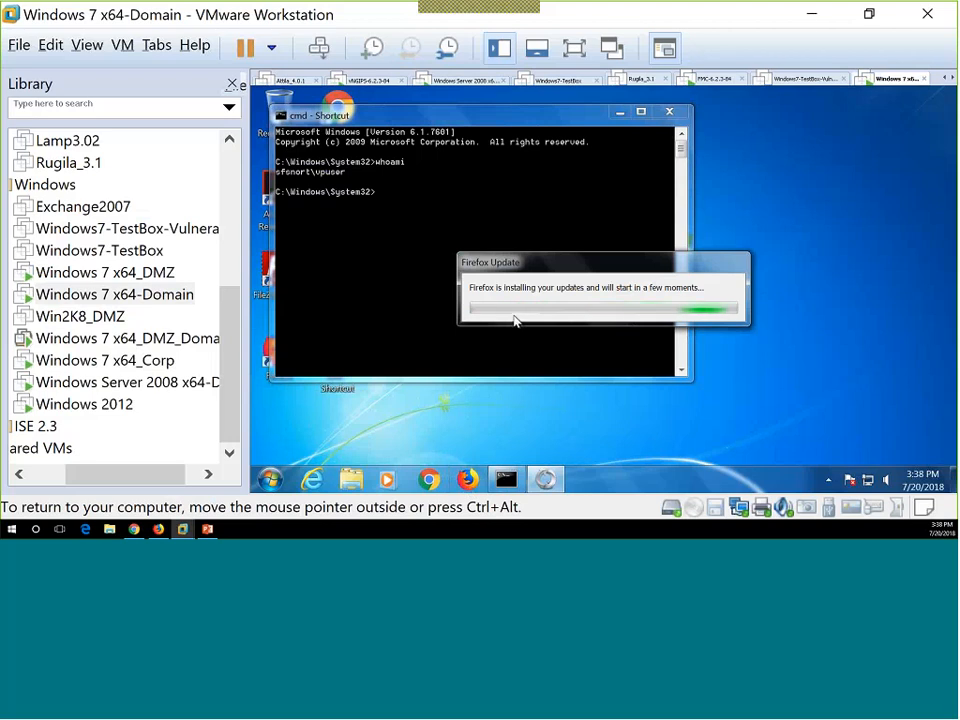
# Load nhl.com in the Domain VM's Chrome, continue past Access Denied, then minimize VMware.
pyautogui.click(433, 485)
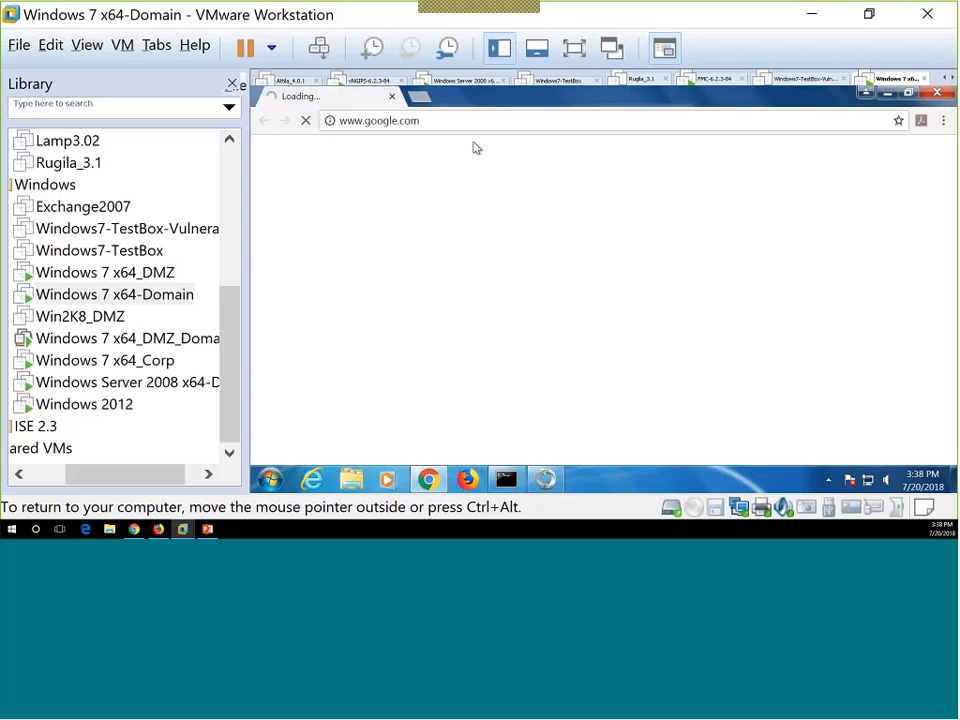
pyautogui.click(460, 120)
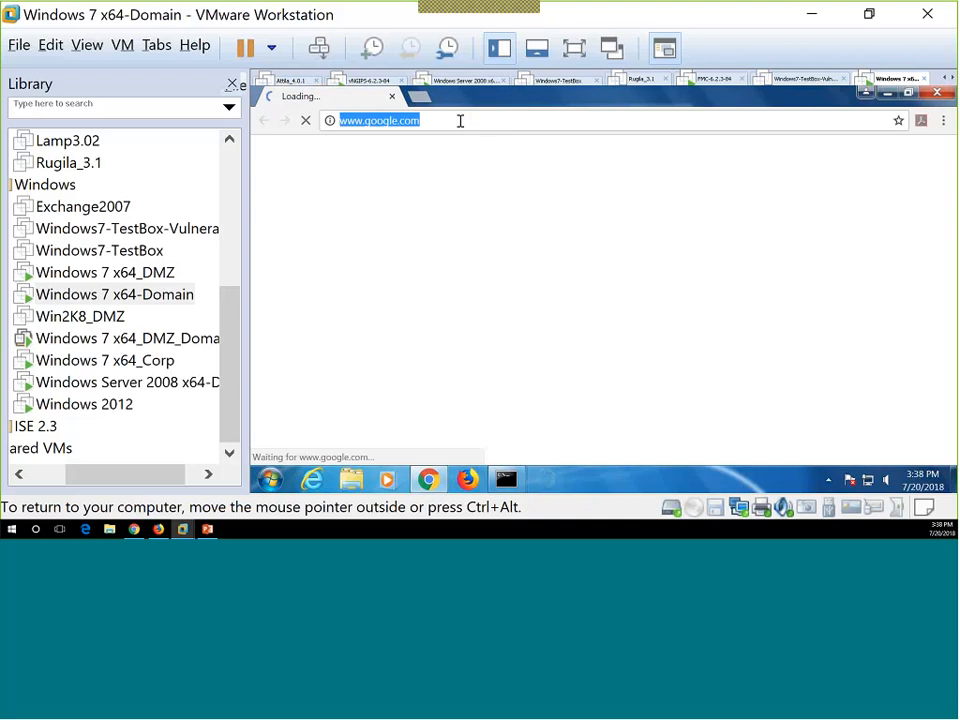
pyautogui.write('n')
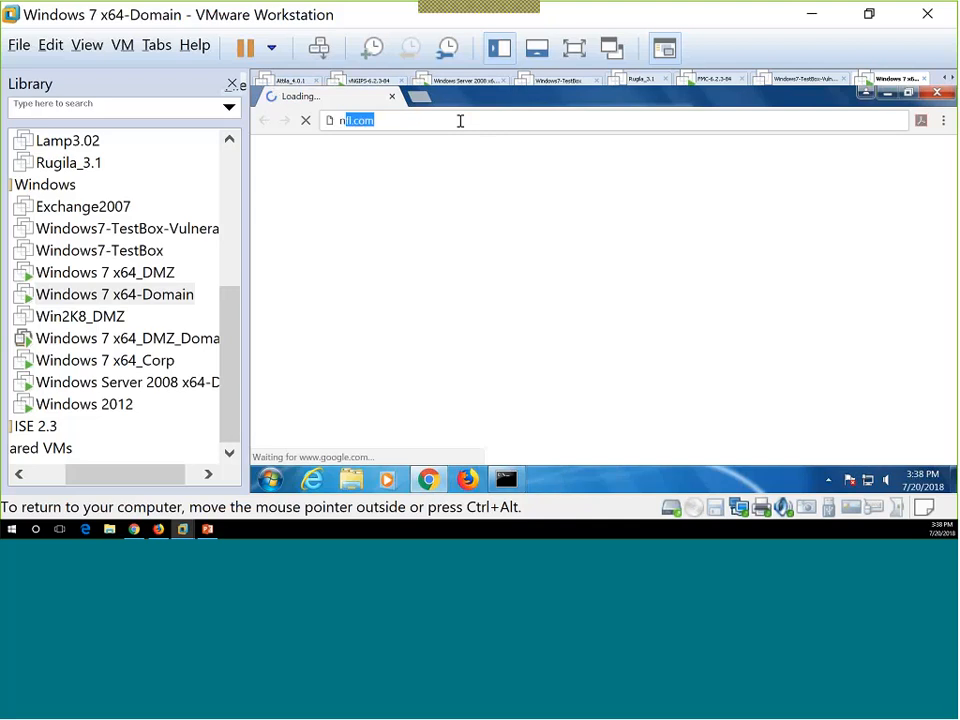
pyautogui.write('hl.co')
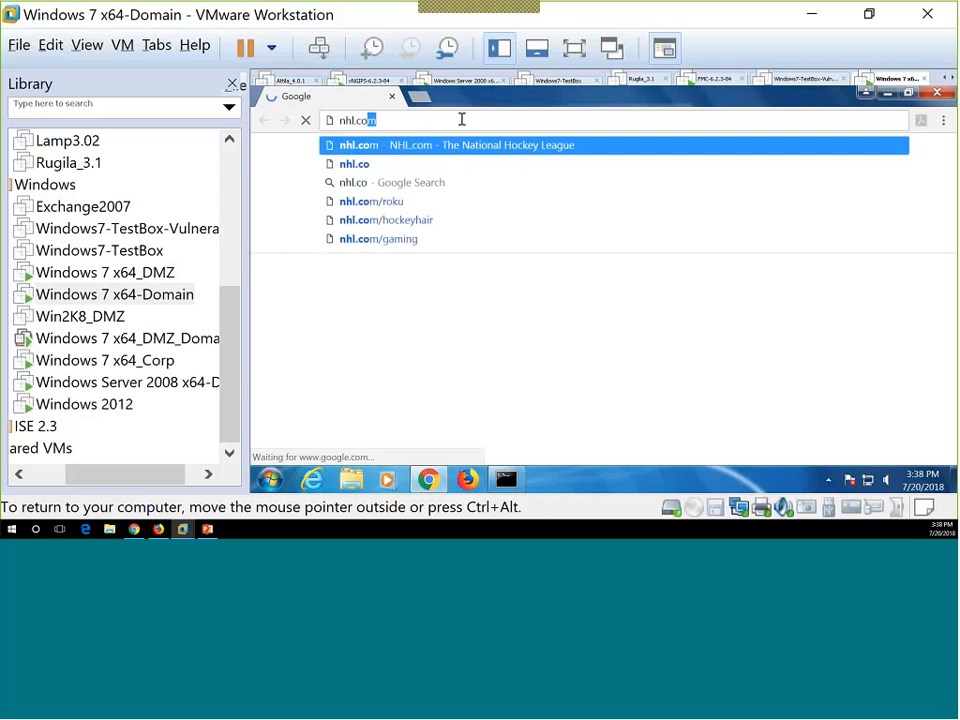
pyautogui.press('Return')
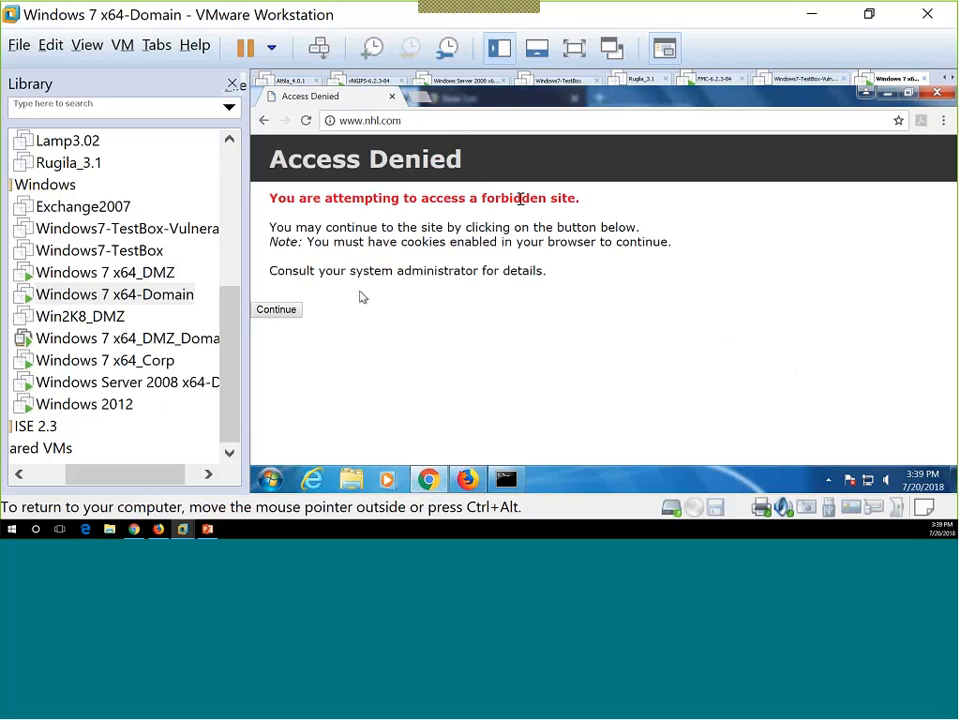
pyautogui.click(294, 315)
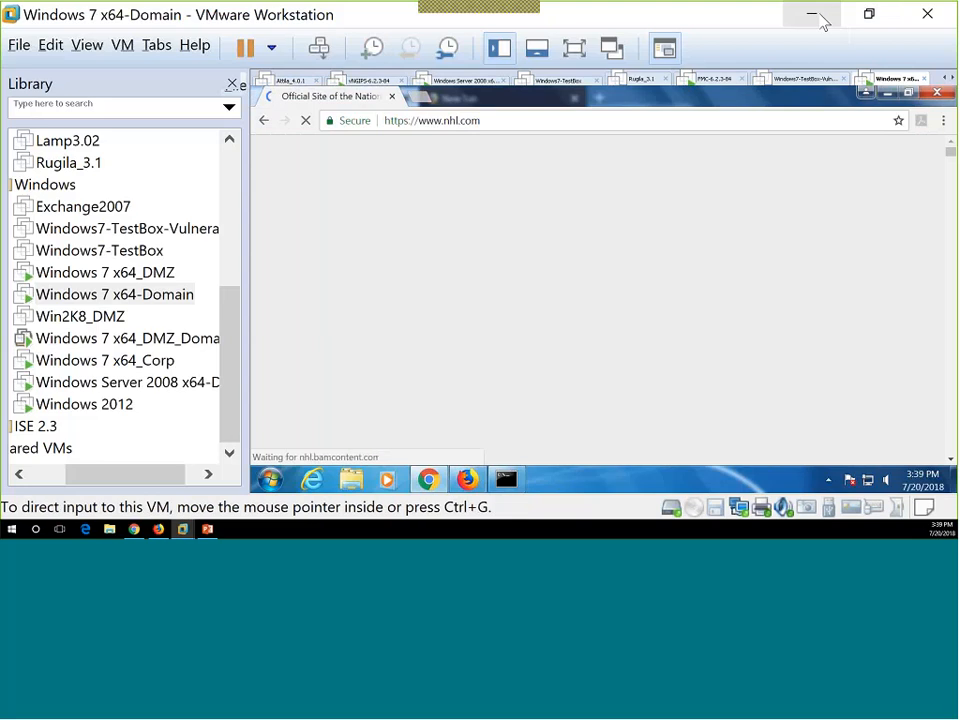
pyautogui.click(812, 14)
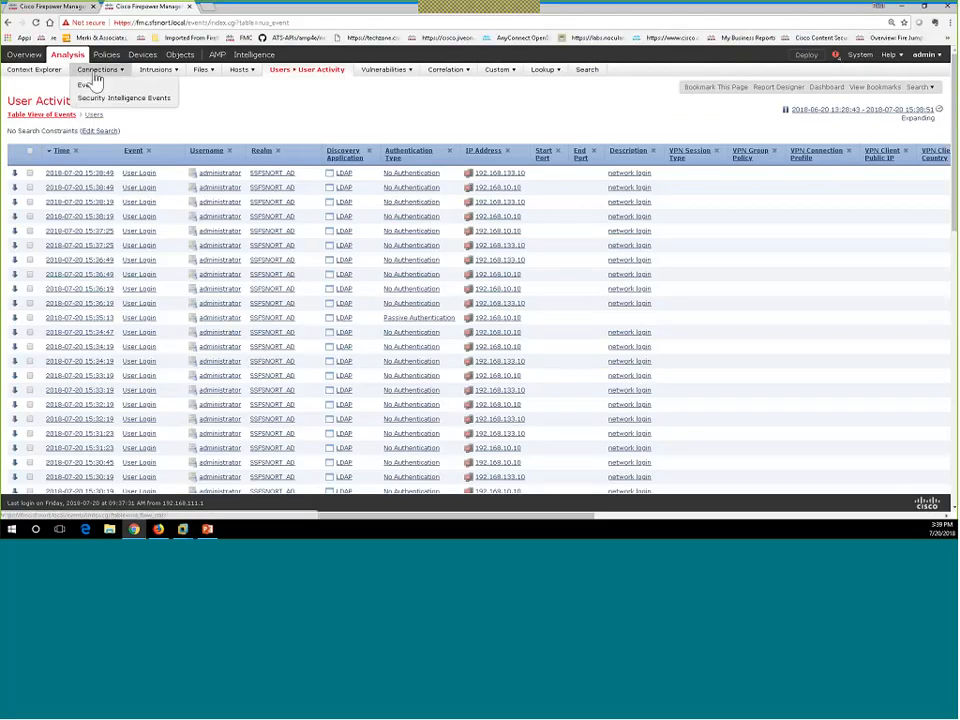
# Request Analysis > Connections > Events from the User Activity table.
pyautogui.click(98, 89)
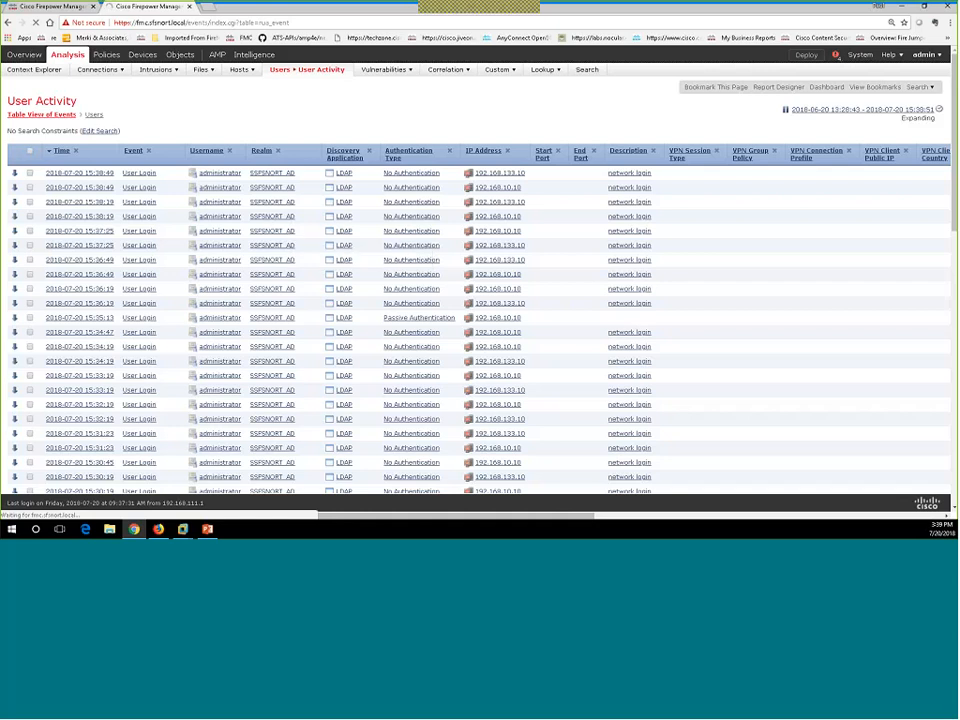
pyautogui.moveTo(101, 76)
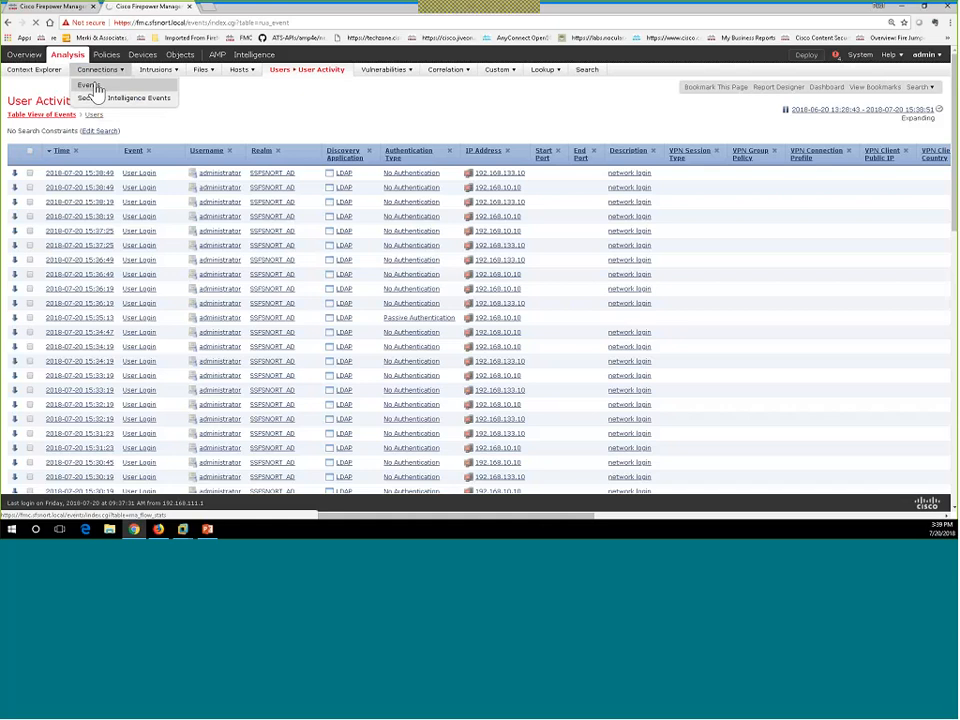
pyautogui.click(91, 86)
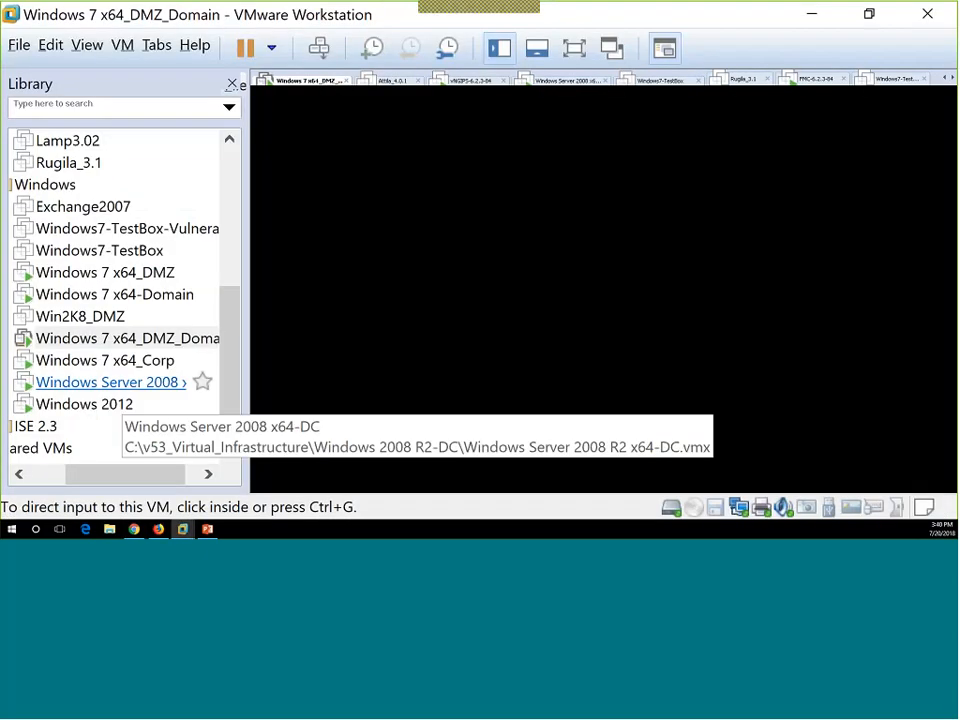
# Minimize VMware Workstation to bring back the Firepower User Activity events table.
pyautogui.scroll(3, 47, 345)
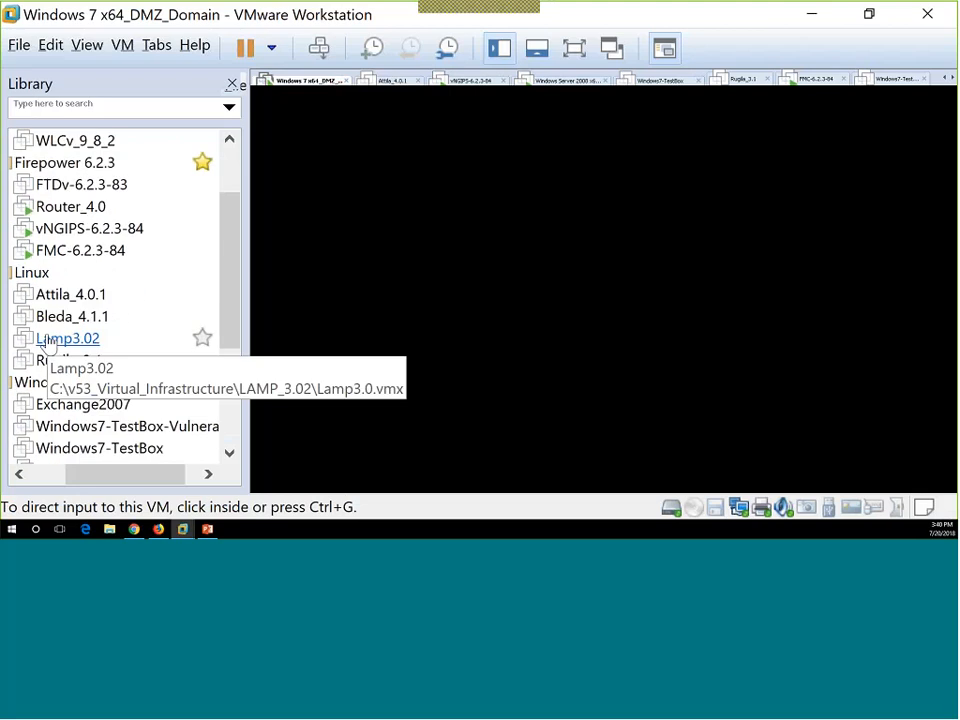
pyautogui.scroll(-1, 47, 345)
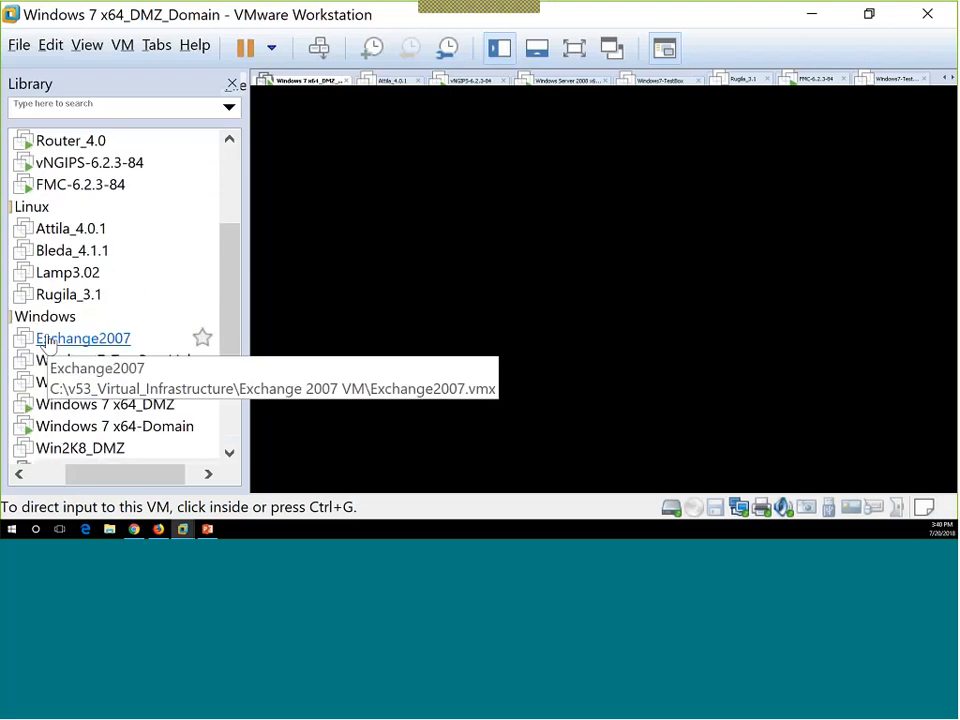
pyautogui.click(815, 16)
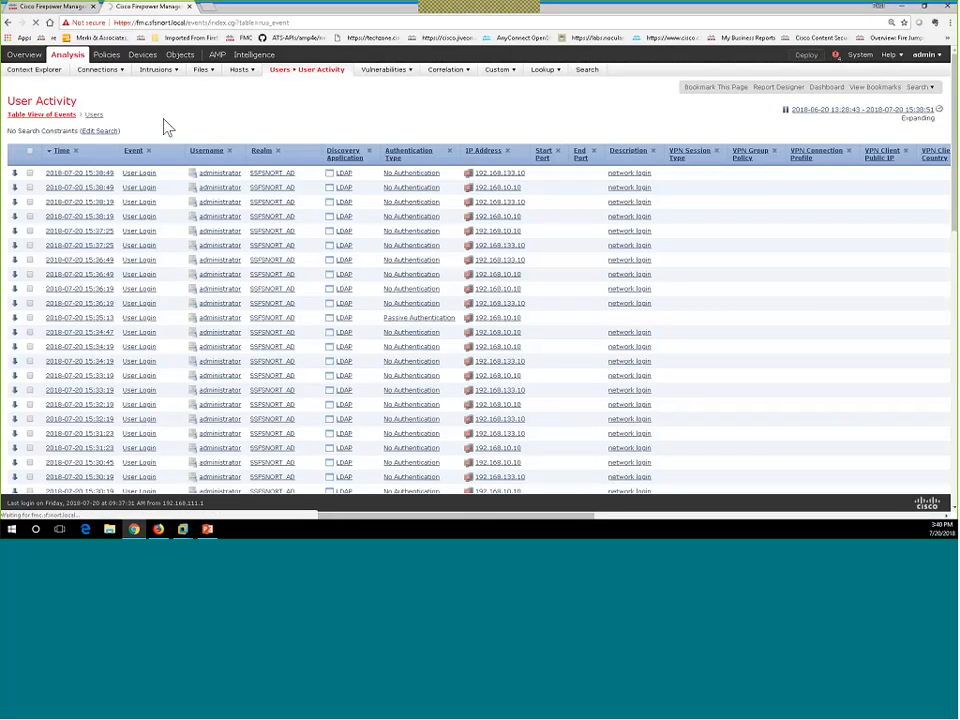
# Move between the Users and User Activity browser tabs and open the connection events list.
pyautogui.click(78, 12)
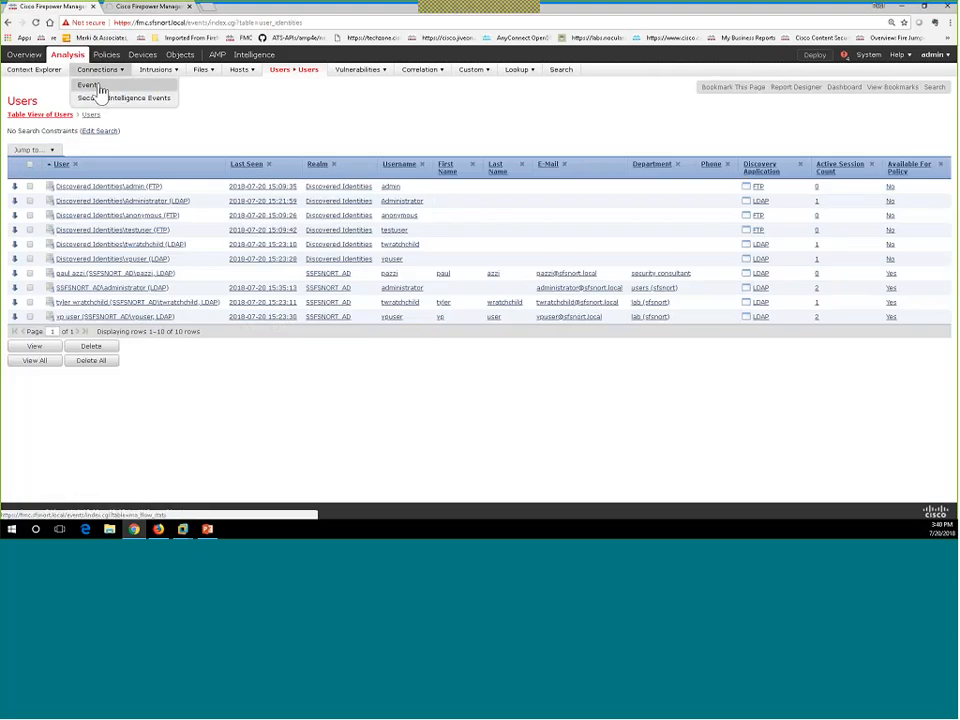
pyautogui.click(100, 90)
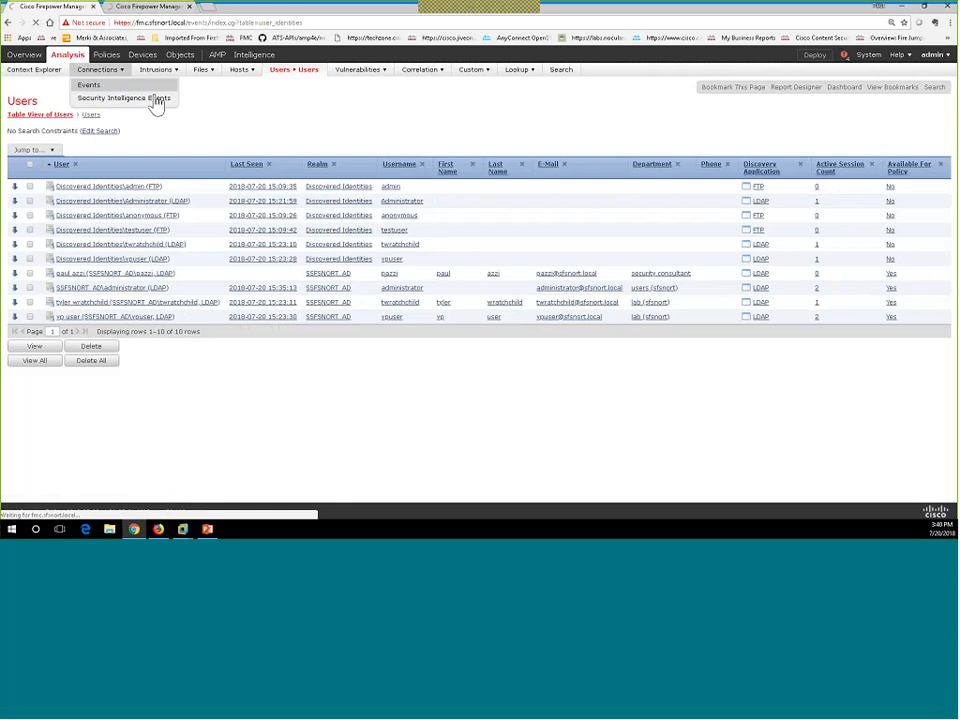
pyautogui.click(166, 10)
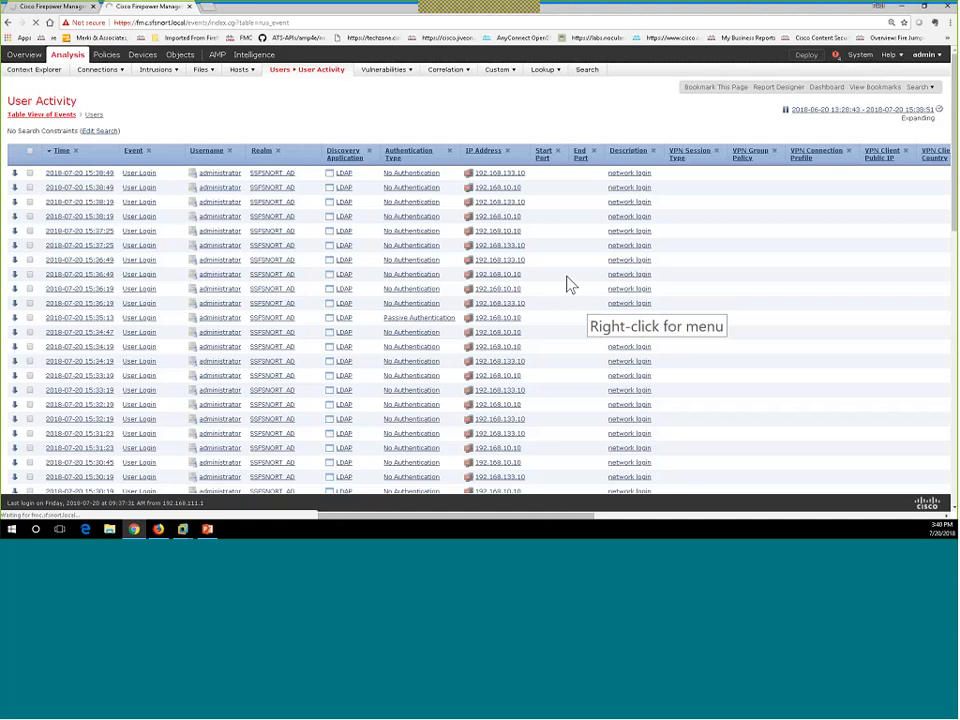
pyautogui.click(63, 12)
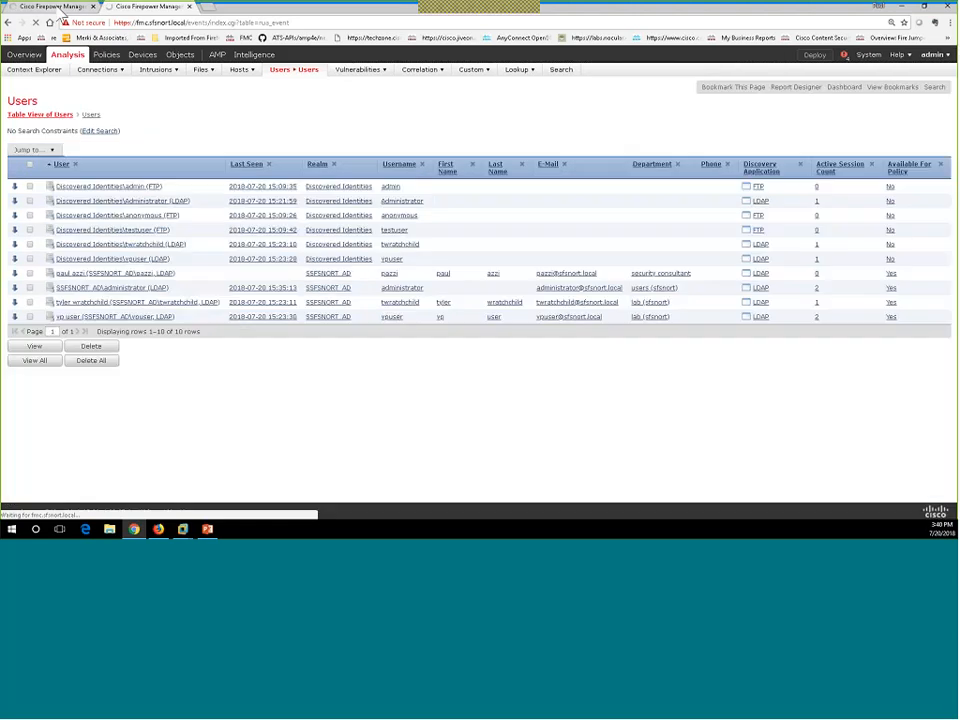
# Look up details for an initiator IP in the events table, then return to the virtual machine window.
pyautogui.moveTo(100, 78)
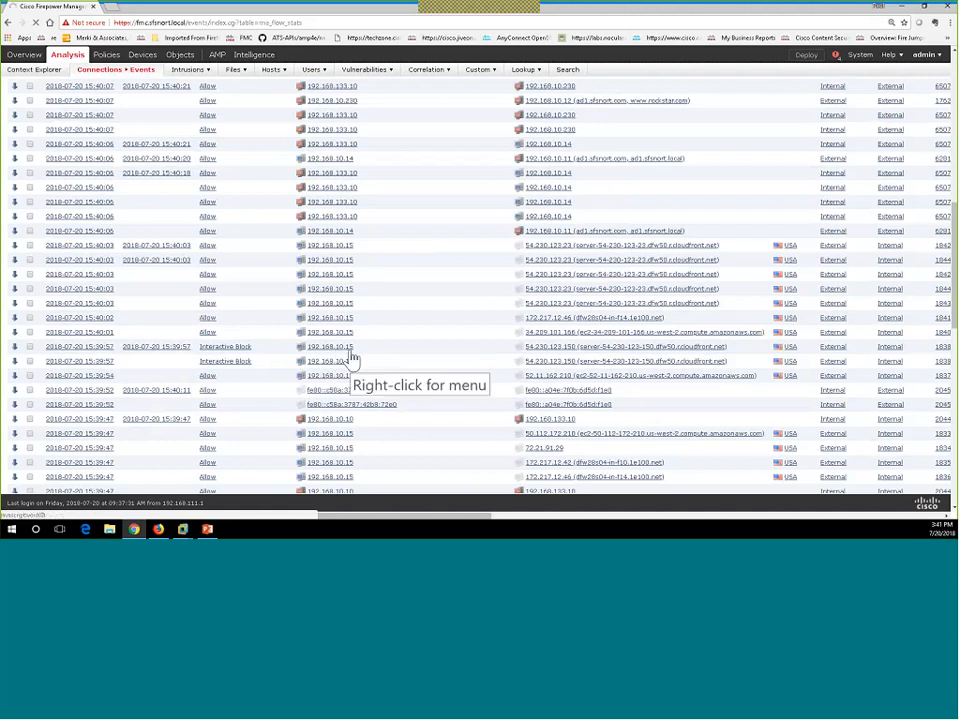
pyautogui.click(352, 358)
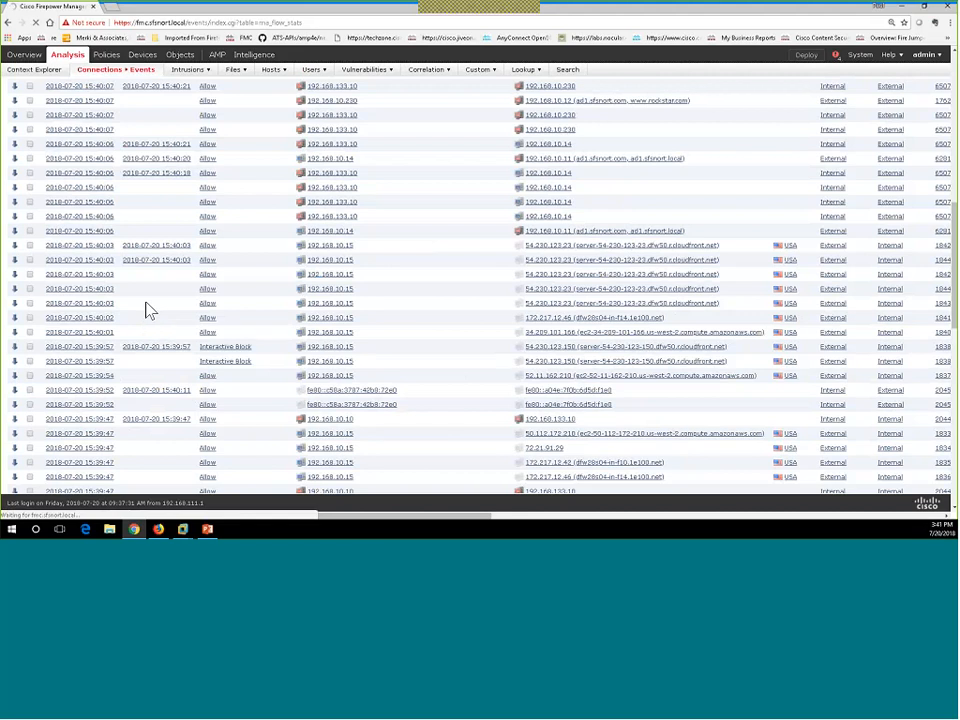
pyautogui.click(183, 529)
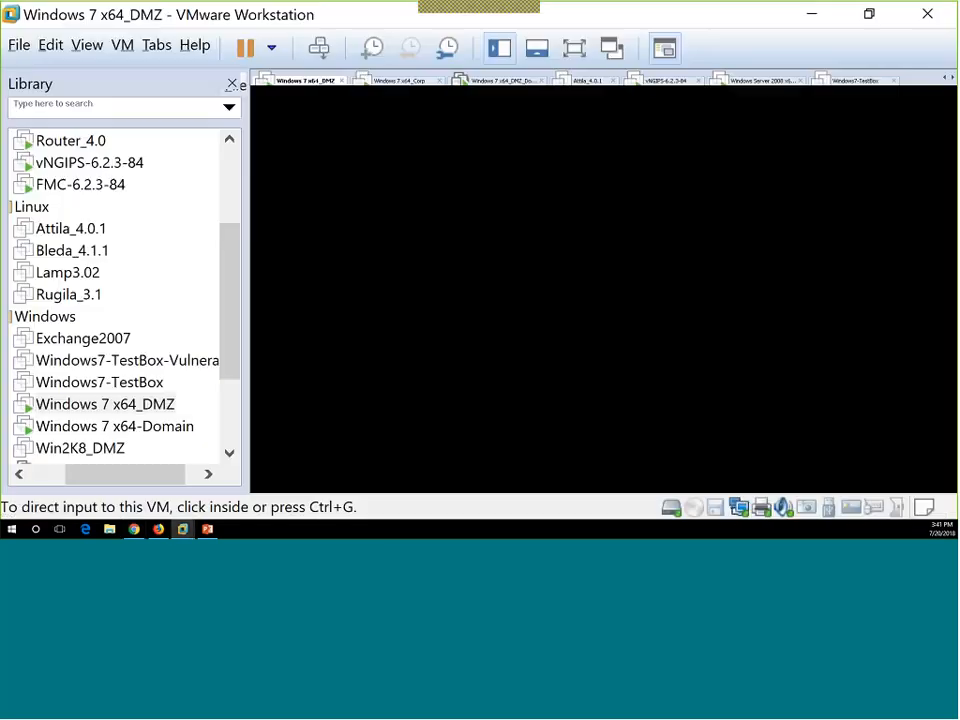
# Sign into the Windows 2012 VM via Send Ctrl+Alt+Del and the account password, then minimize VMware.
pyautogui.scroll(-2, 88, 420)
pyautogui.click(86, 408)
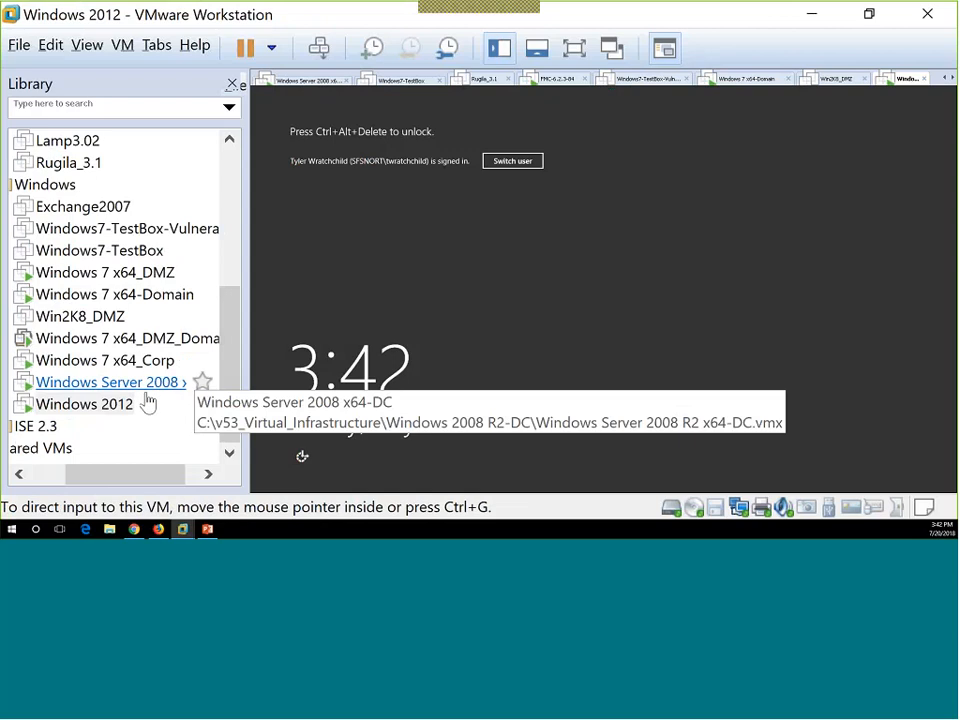
pyautogui.rightClick(116, 408)
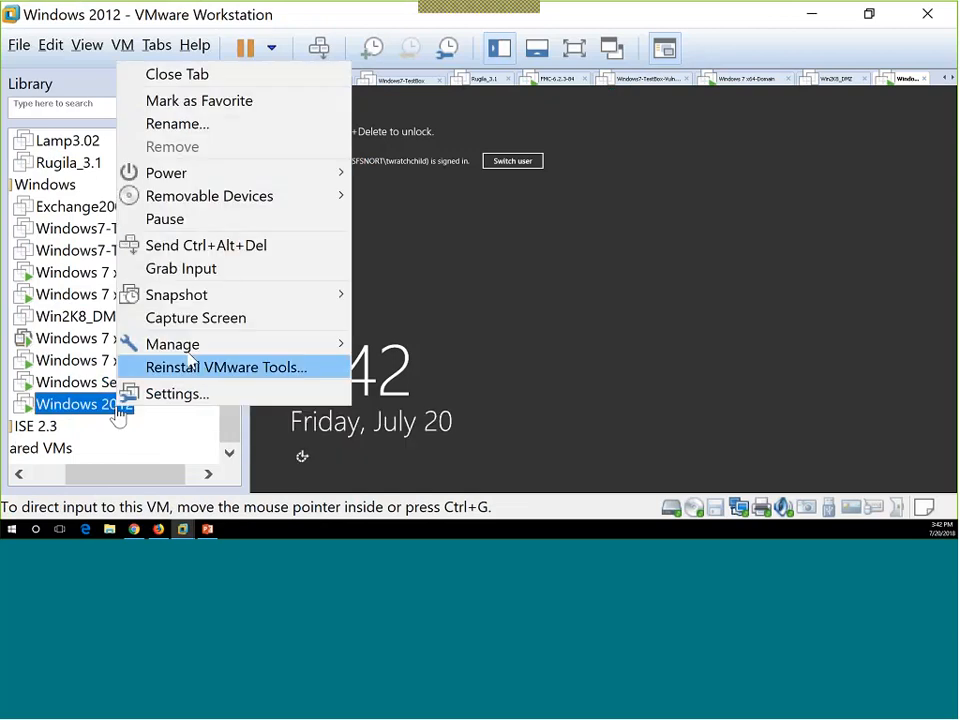
pyautogui.click(225, 245)
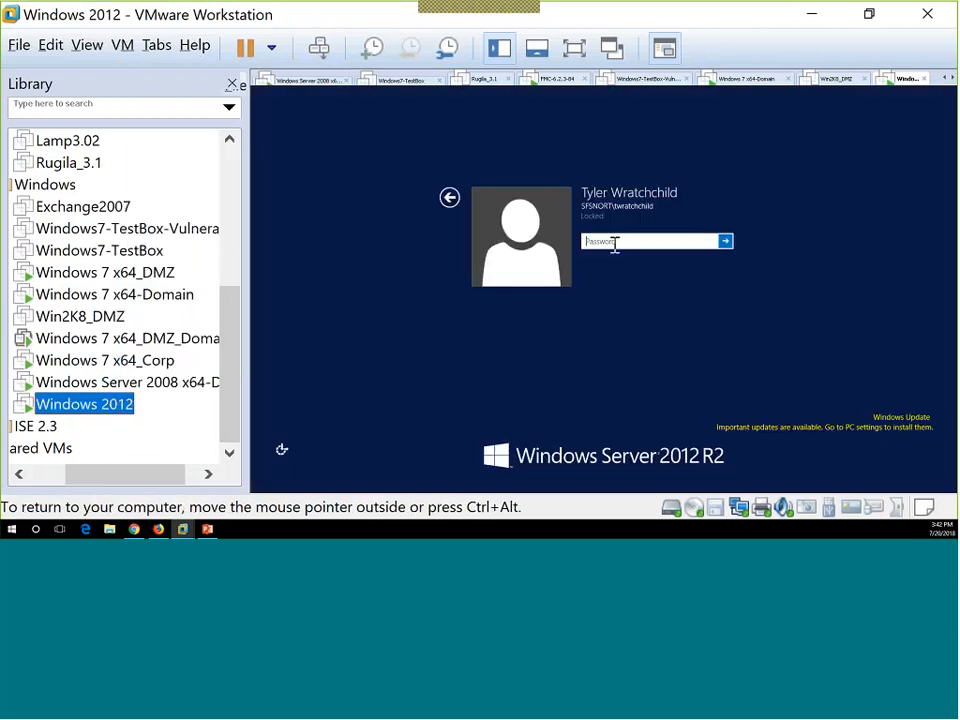
pyautogui.click(616, 245)
pyautogui.write('••••••••')
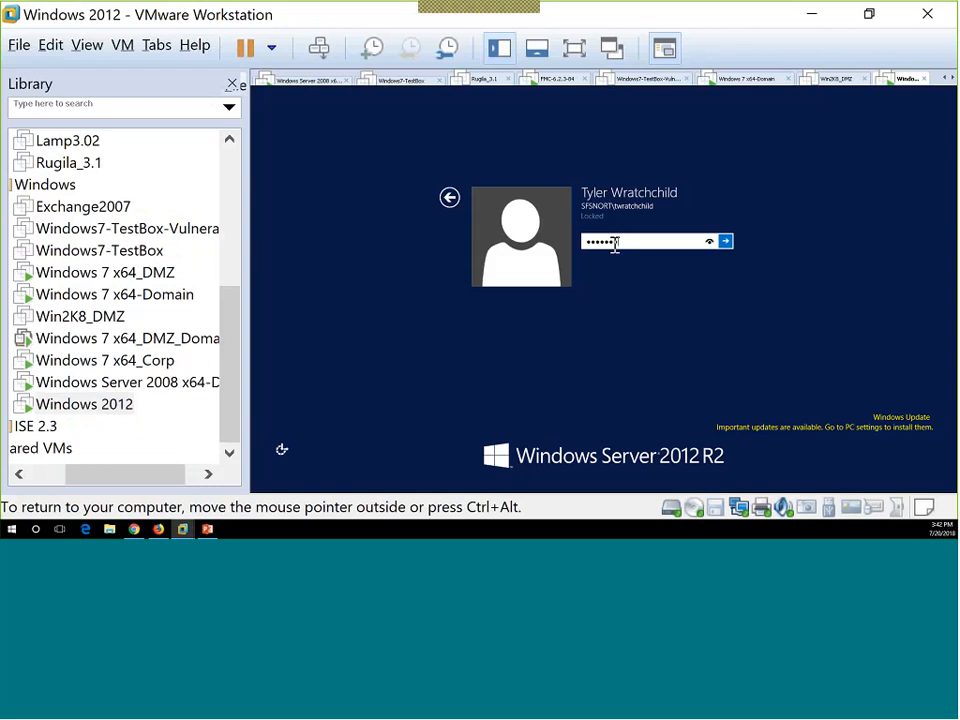
pyautogui.press('Return')
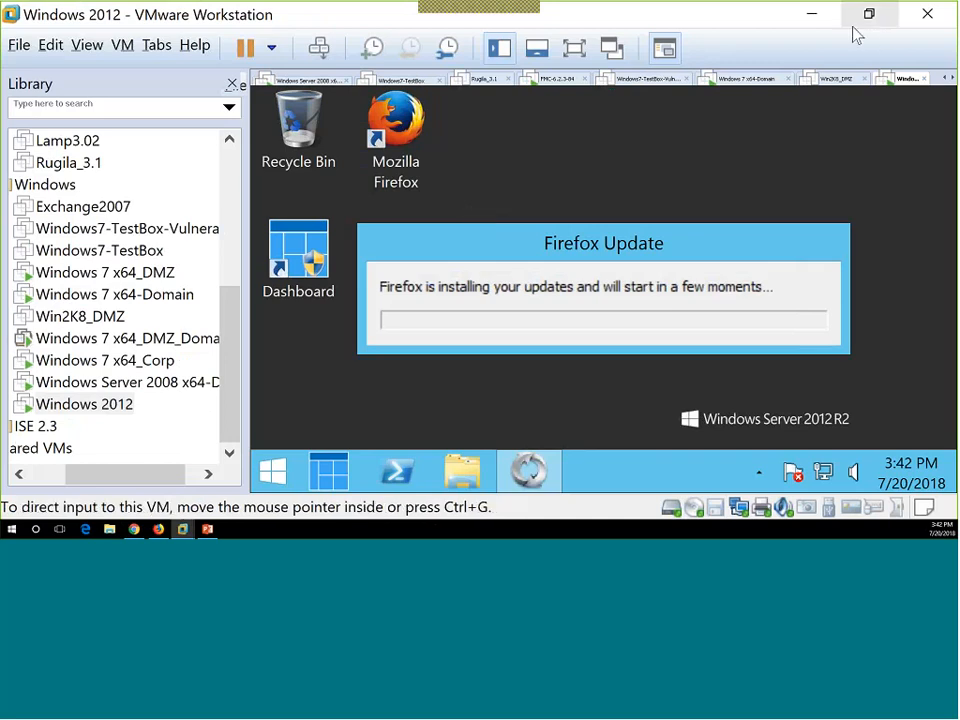
pyautogui.click(813, 15)
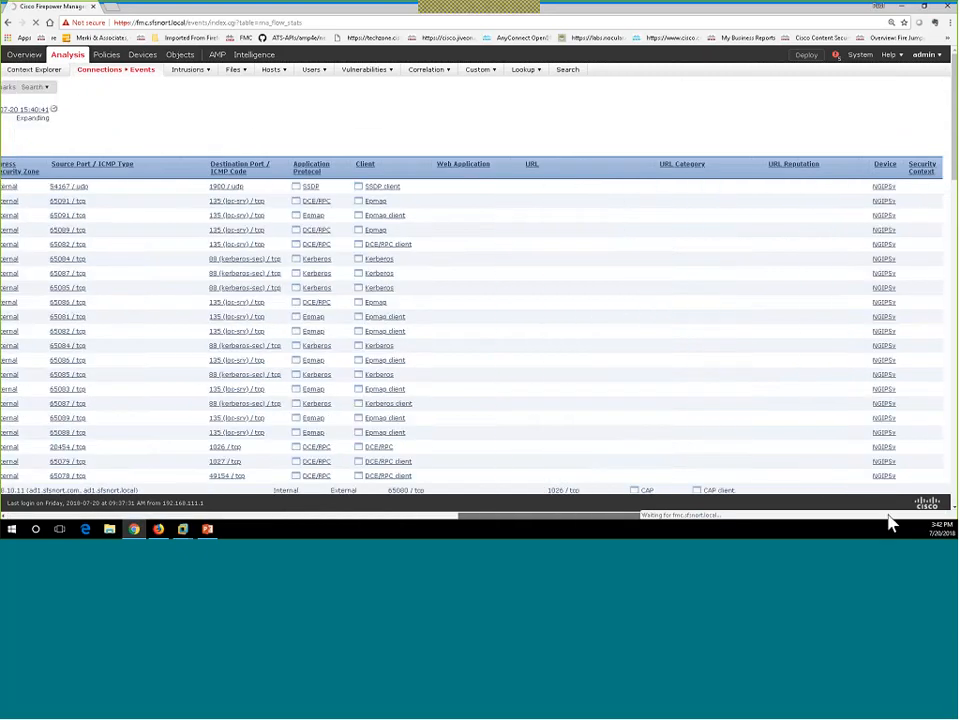
# Scroll through the Kerberos, DCE/RPC and Epmap connection events, then return to Table View of Connection Events.
pyautogui.scroll(-3, 698, 408)
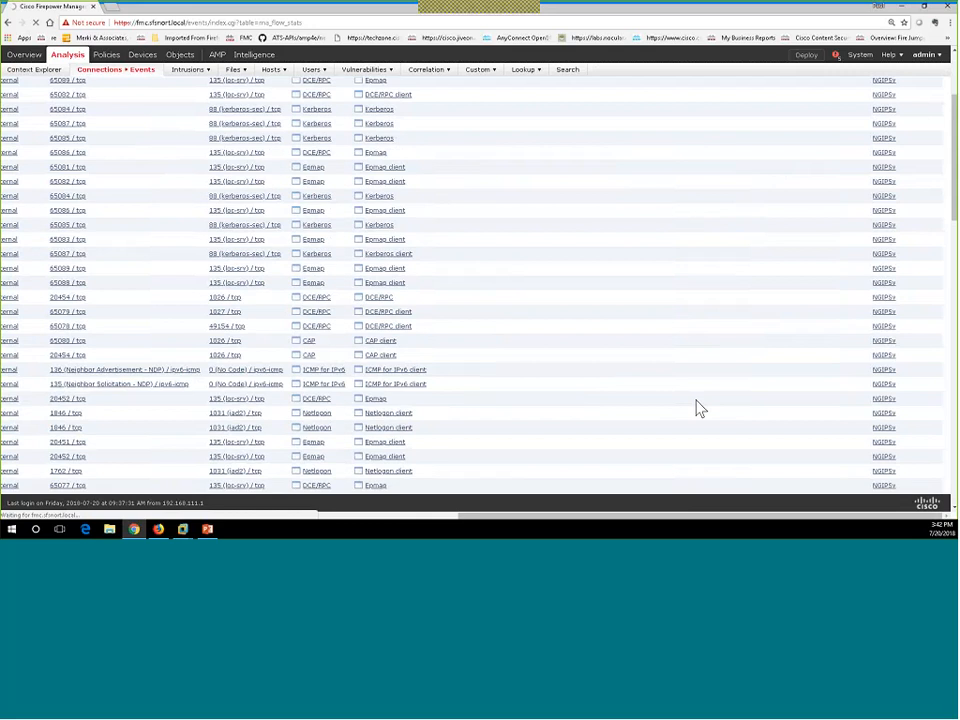
pyautogui.scroll(-6, 698, 408)
pyautogui.scroll(-3, 700, 408)
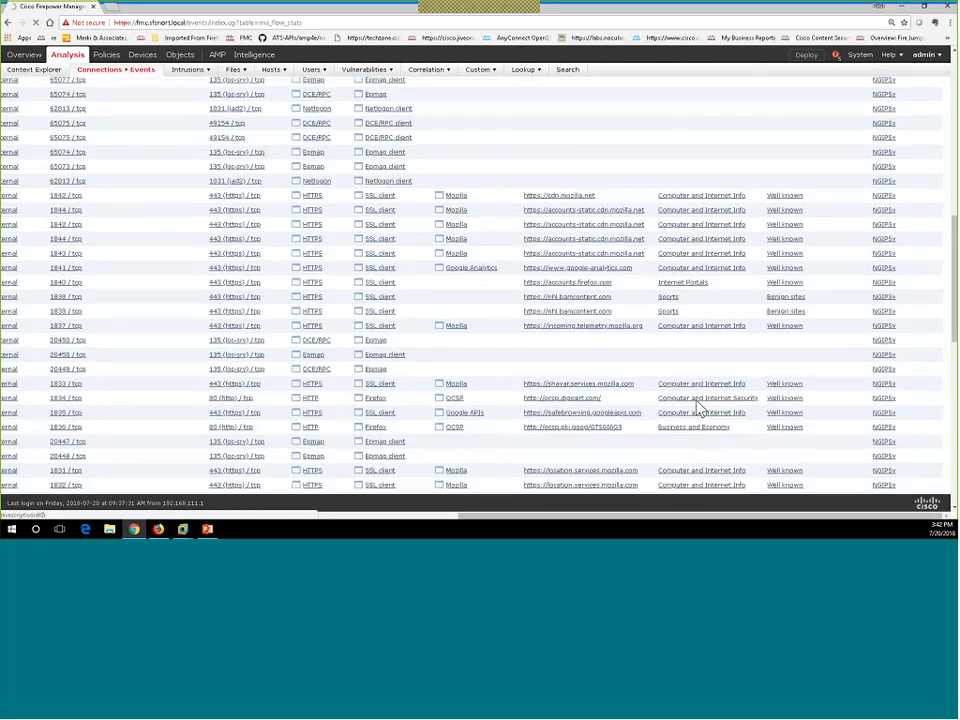
pyautogui.scroll(-2, 699, 408)
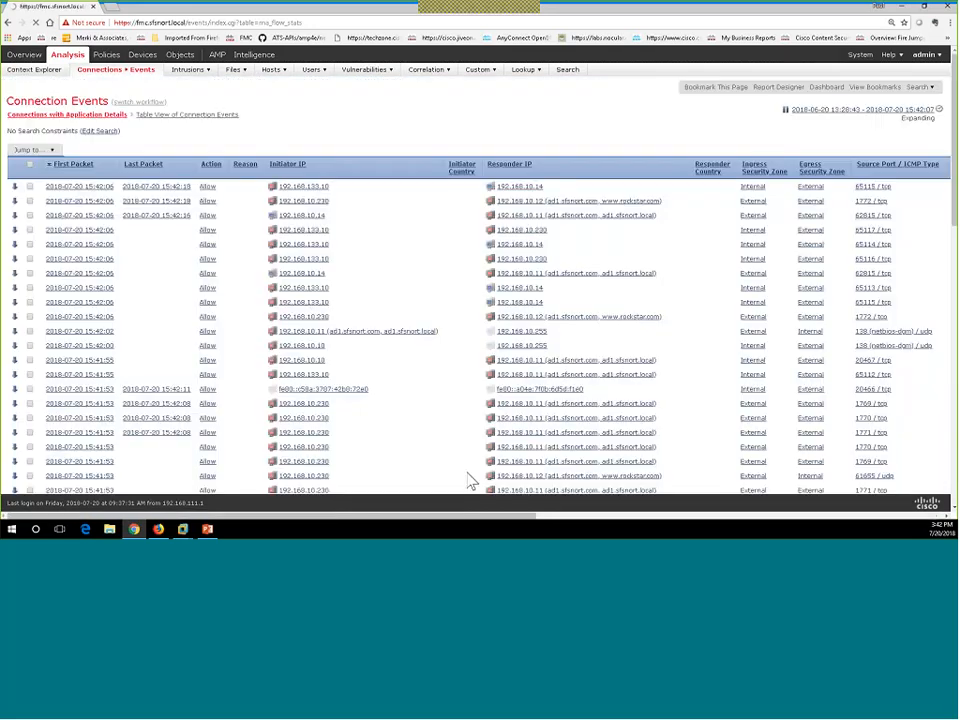
pyautogui.click(183, 118)
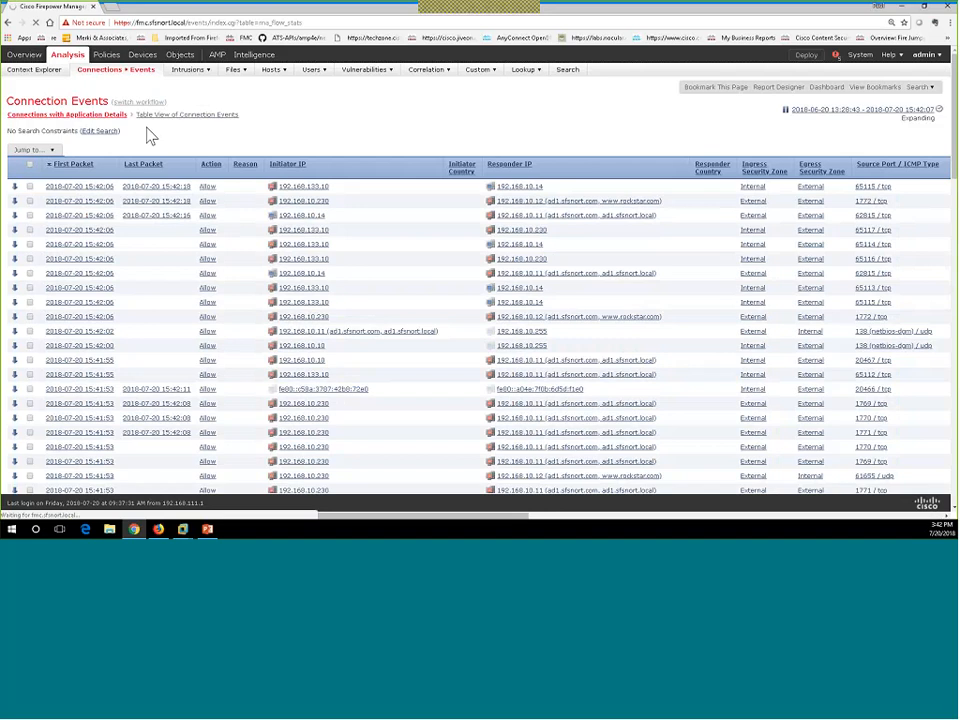
# In the Windows 2012 VM's Firefox, browse to mlb.
pyautogui.hotkey('ctrl', 'alt', 'Return')
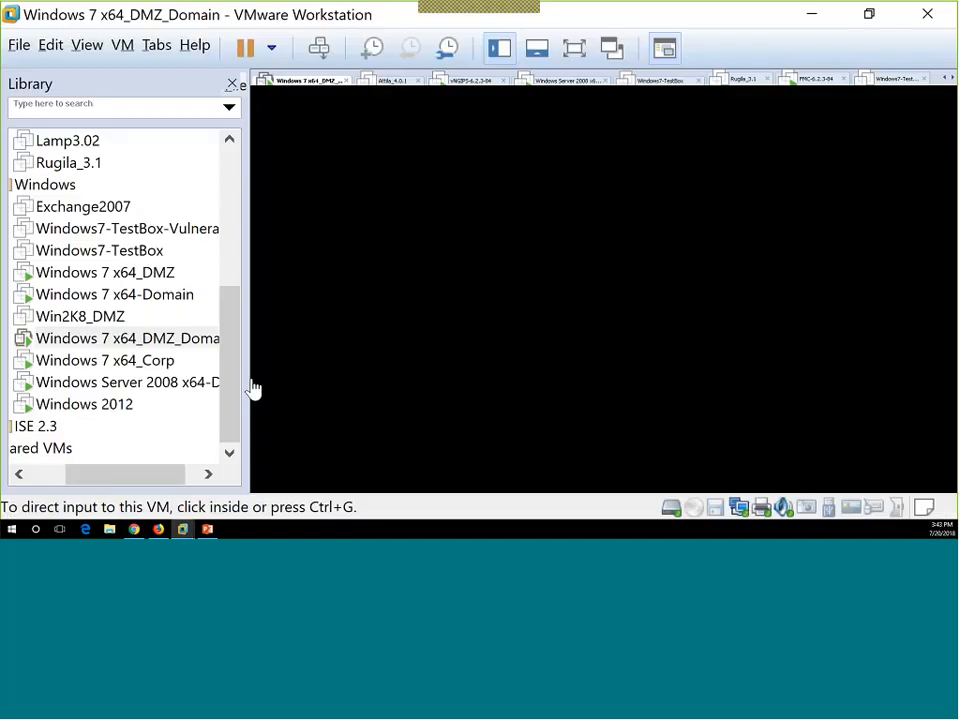
pyautogui.click(100, 406)
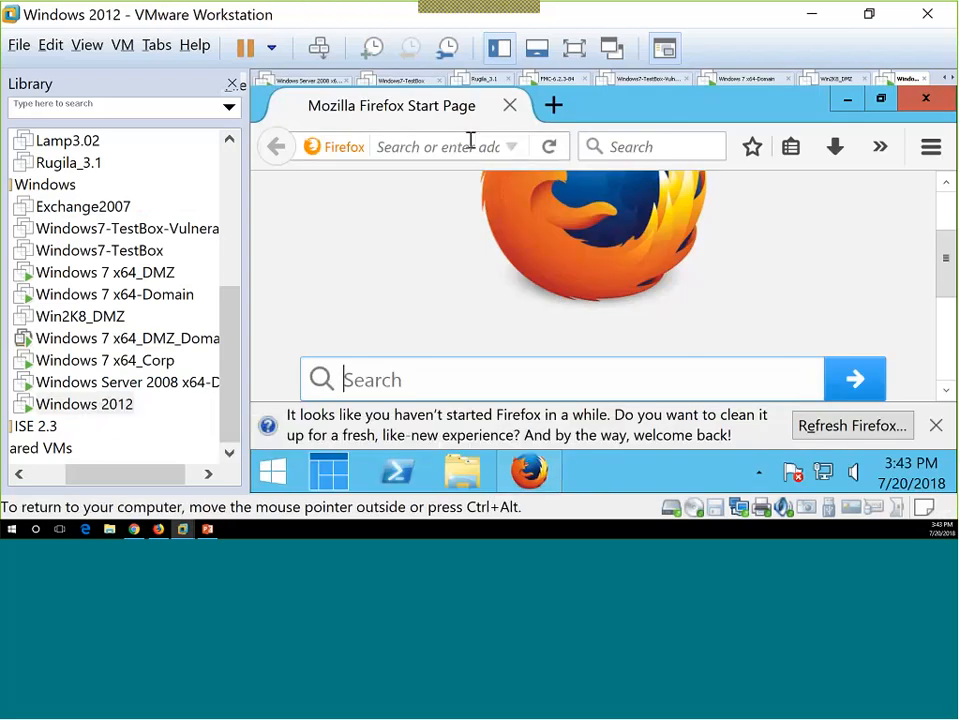
pyautogui.click(470, 141)
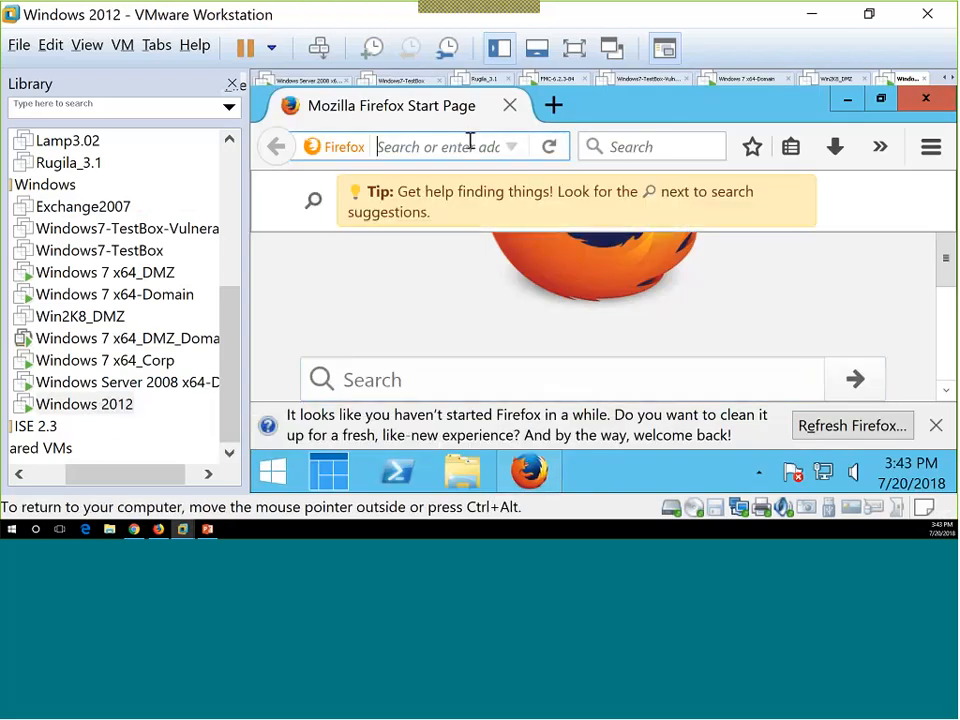
pyautogui.write('mlb.com/')
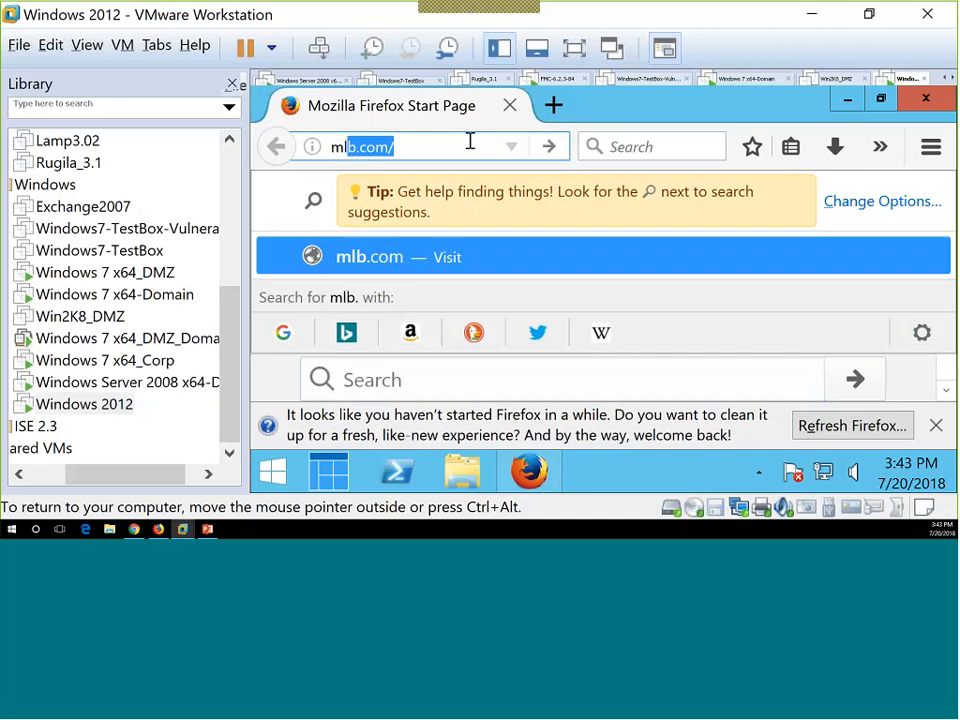
pyautogui.press('Return')
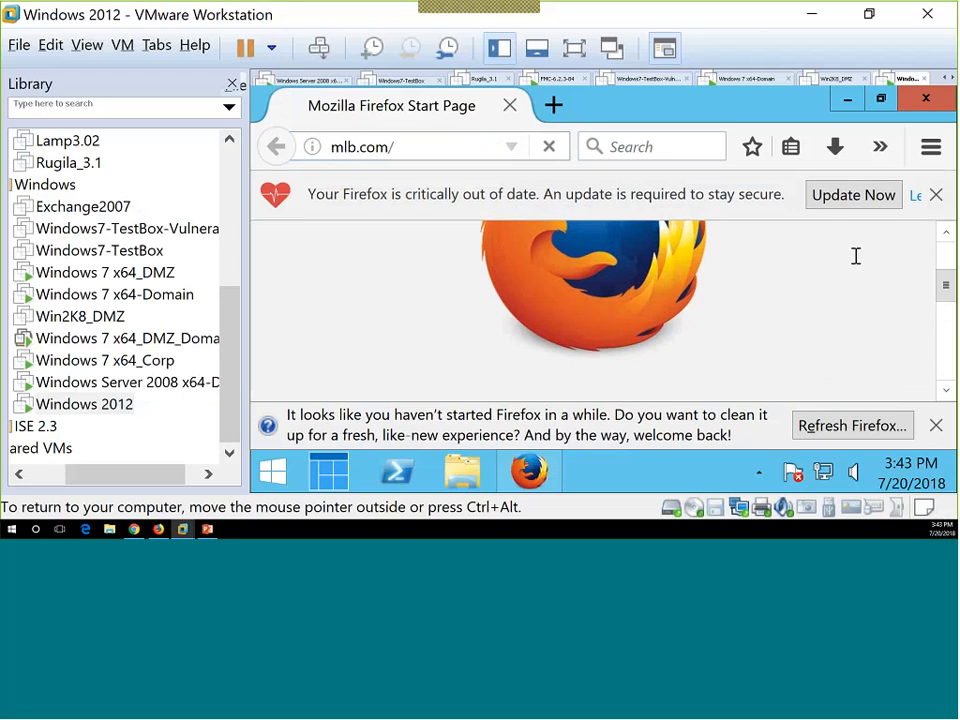
# Dismiss Firefox's out-of-date and refresh warnings, then continue past the mlb.com Access Denied page.
pyautogui.click(936, 196)
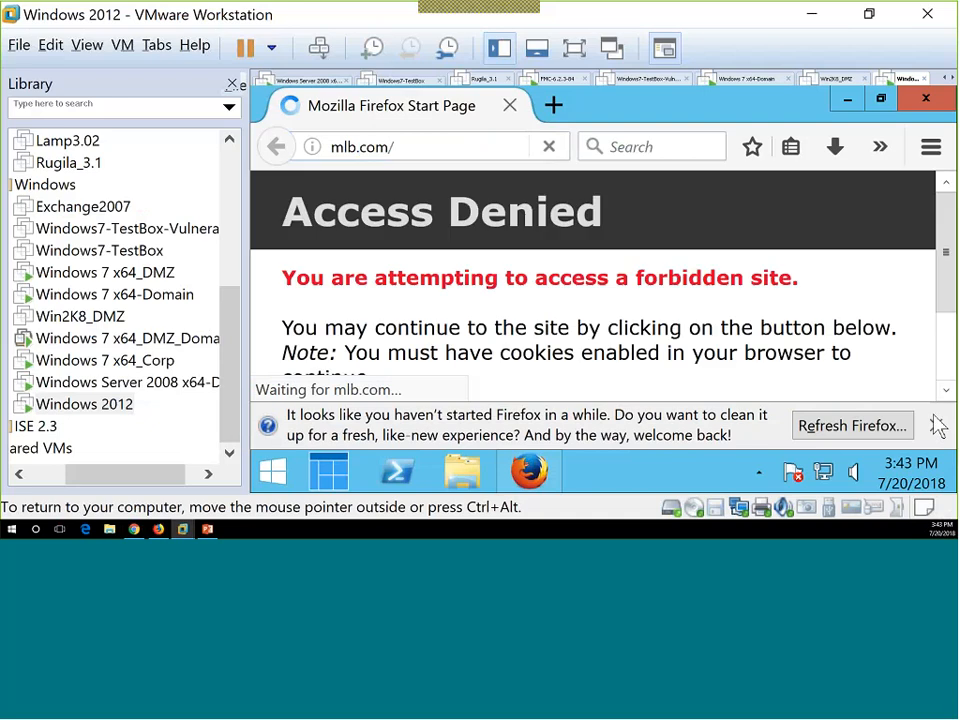
pyautogui.click(936, 425)
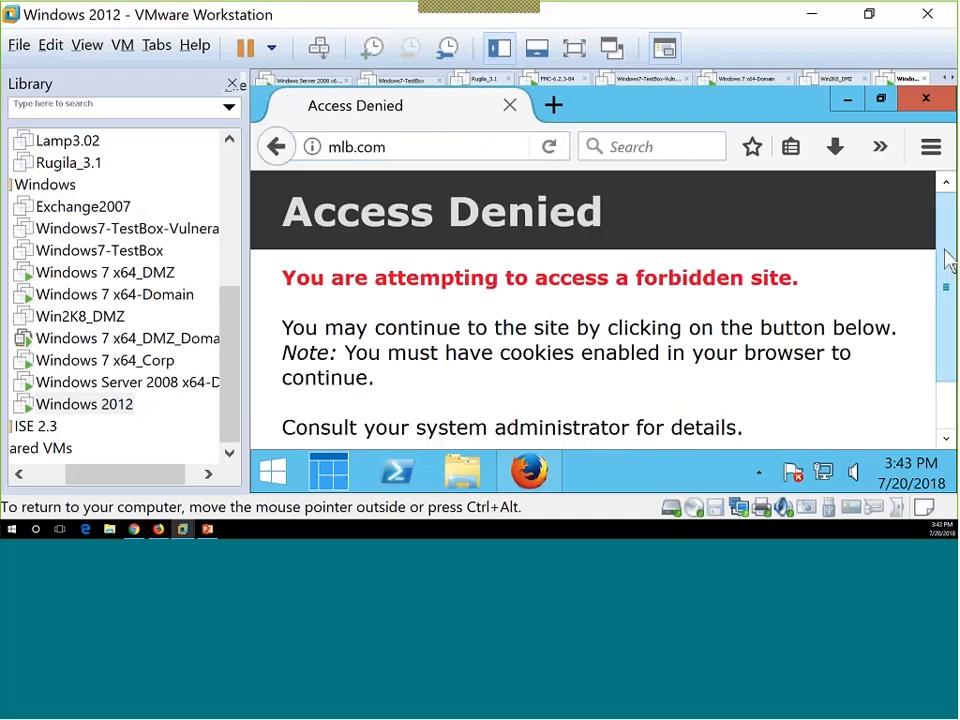
pyautogui.scroll(-1, 949, 268)
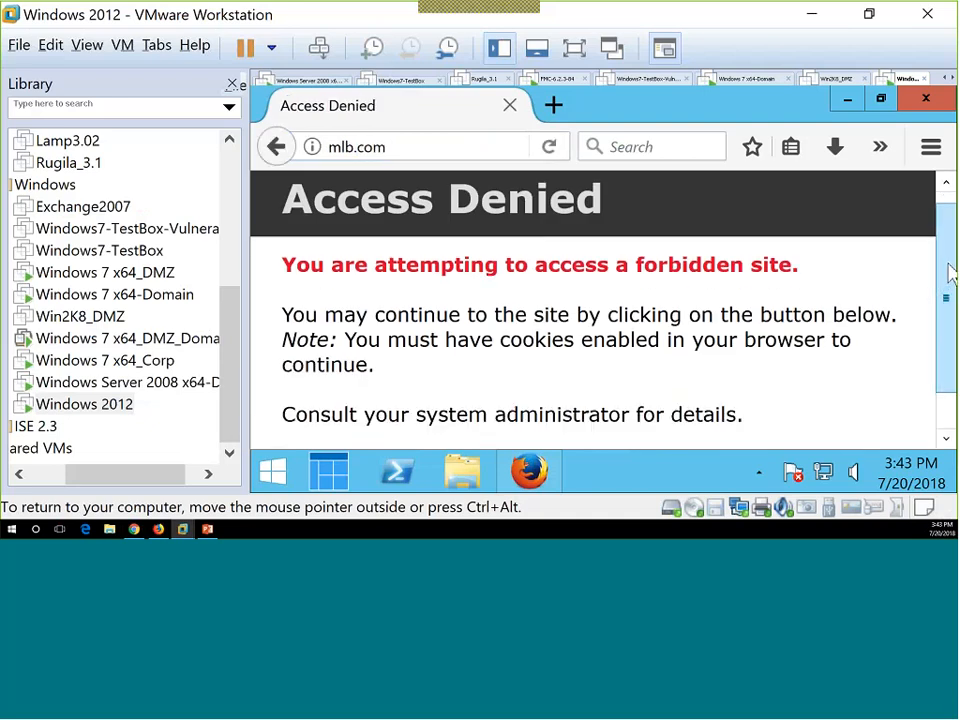
pyautogui.moveTo(948, 265); pyautogui.dragTo(951, 317)
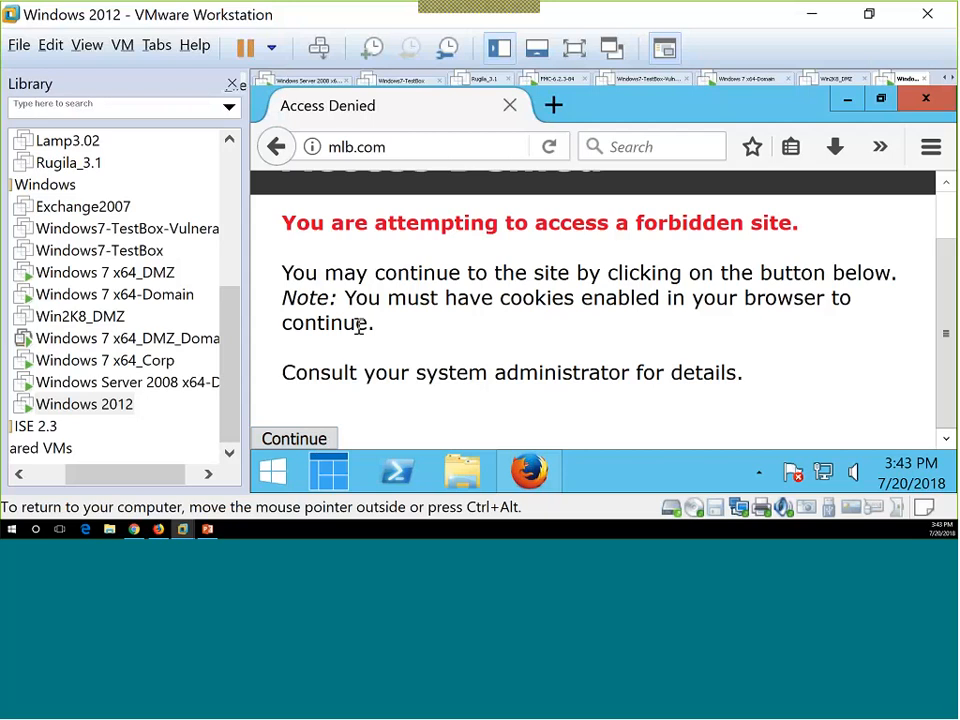
pyautogui.click(290, 442)
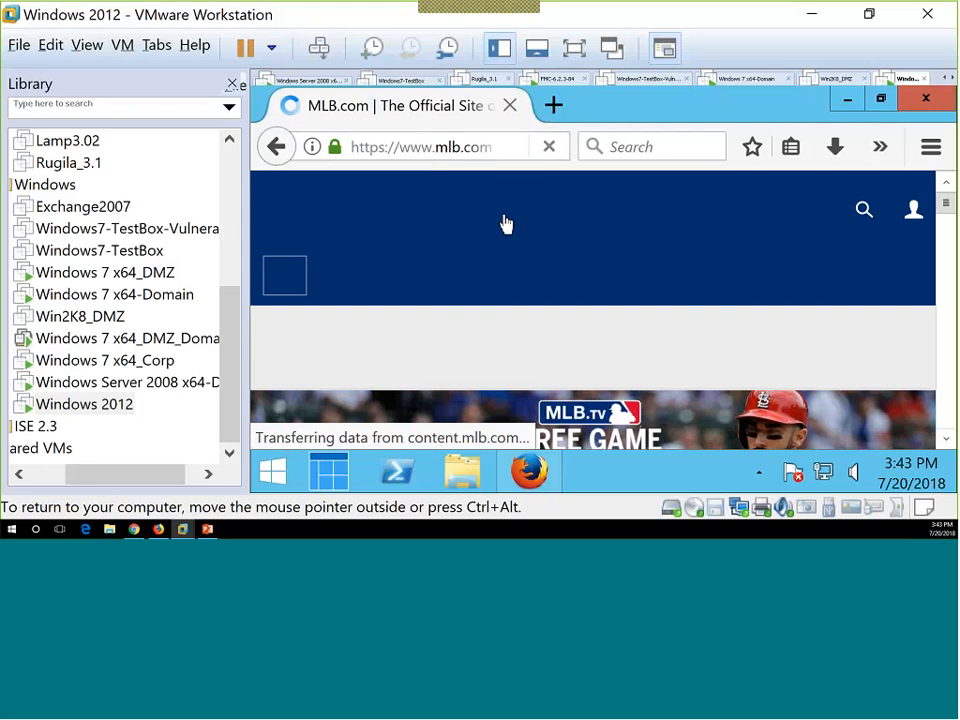
# Minimize VMware and scroll the Connection Events table topped by the allowed 15:42:06 connections.
pyautogui.click(812, 15)
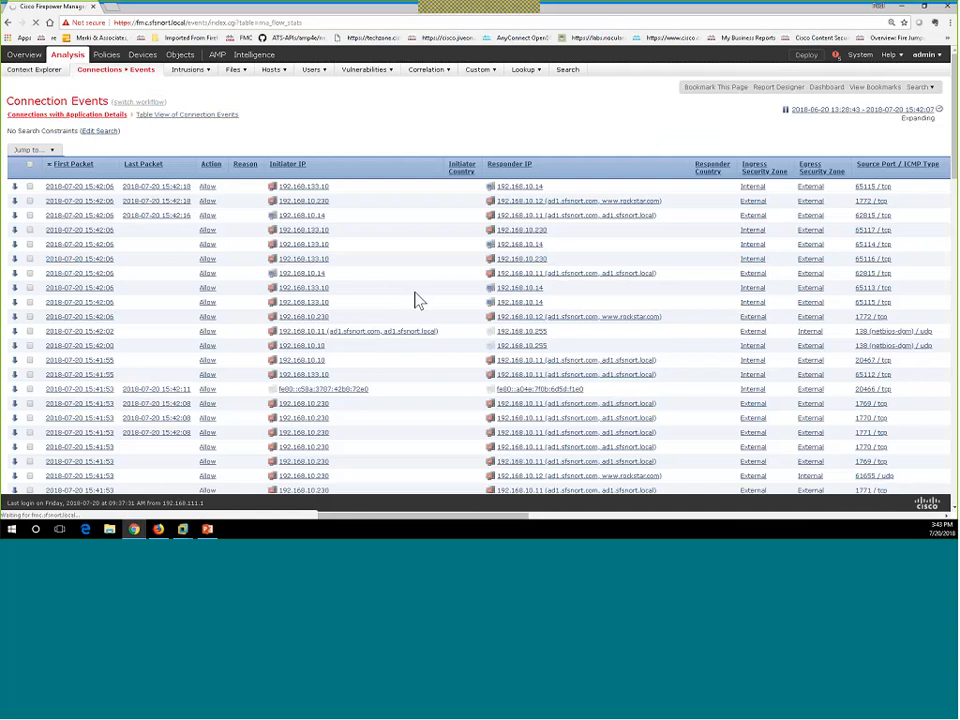
pyautogui.scroll(-4, 418, 300)
pyautogui.scroll(4, 418, 300)
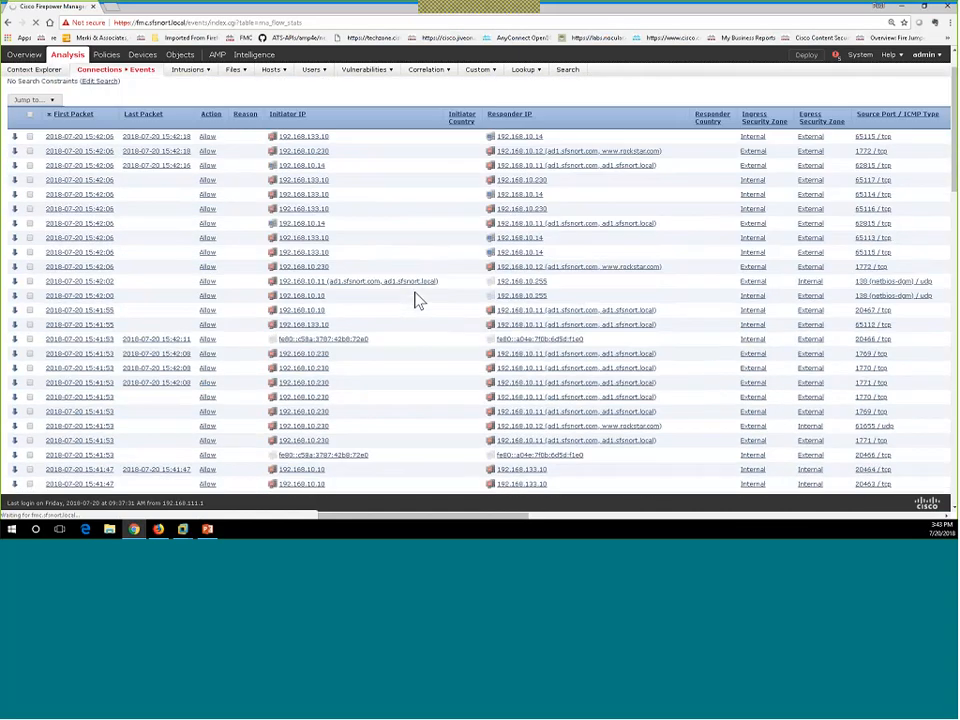
pyautogui.scroll(1, 418, 300)
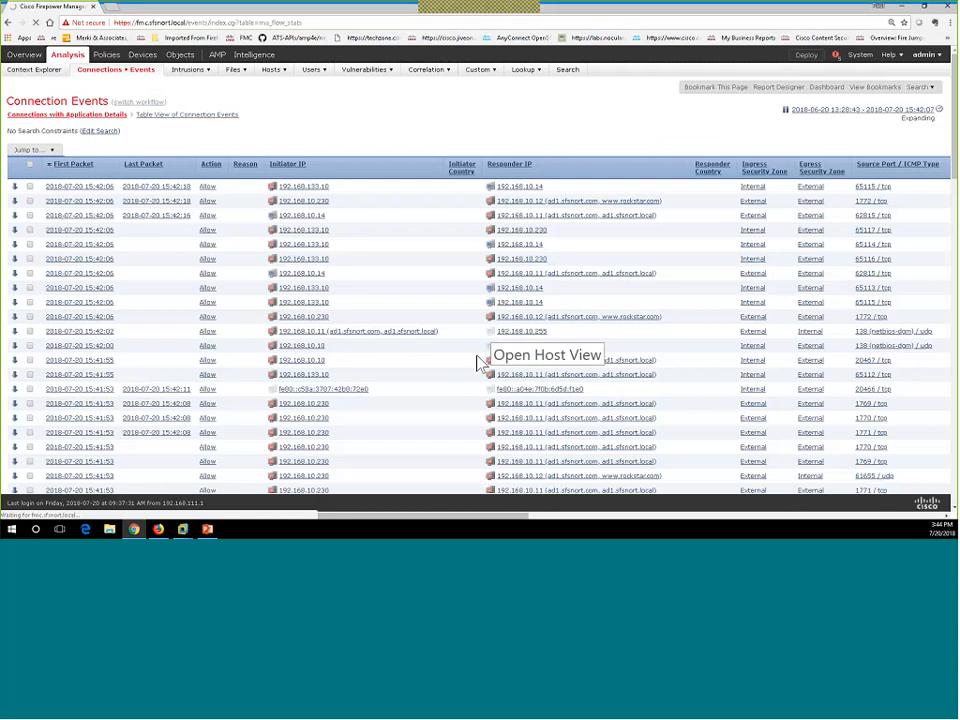
pyautogui.scroll(-5, 466, 385)
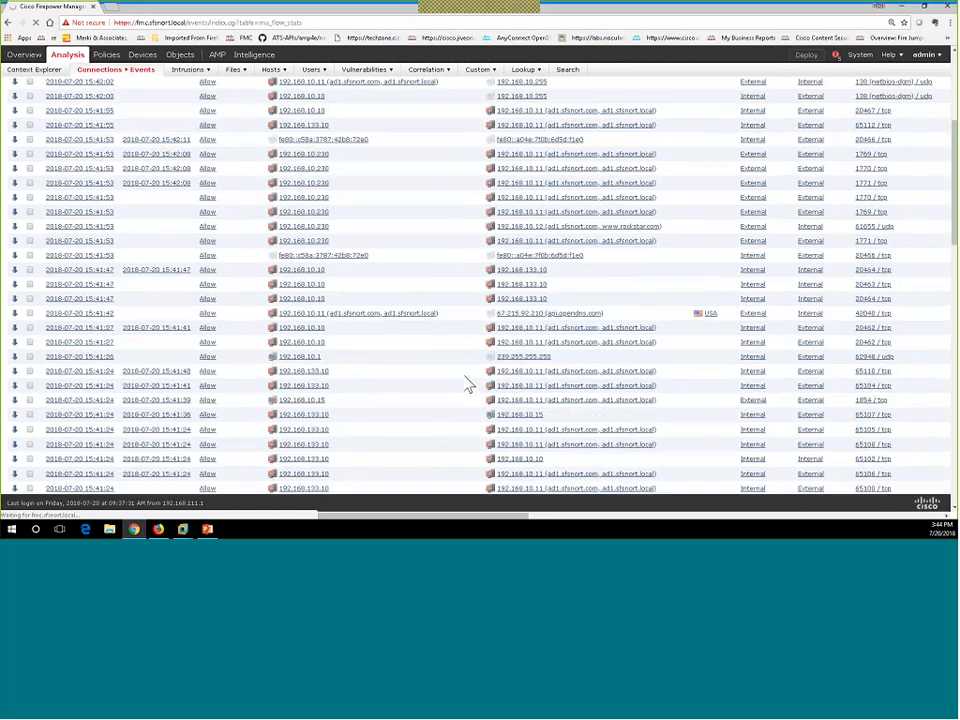
pyautogui.scroll(5, 466, 385)
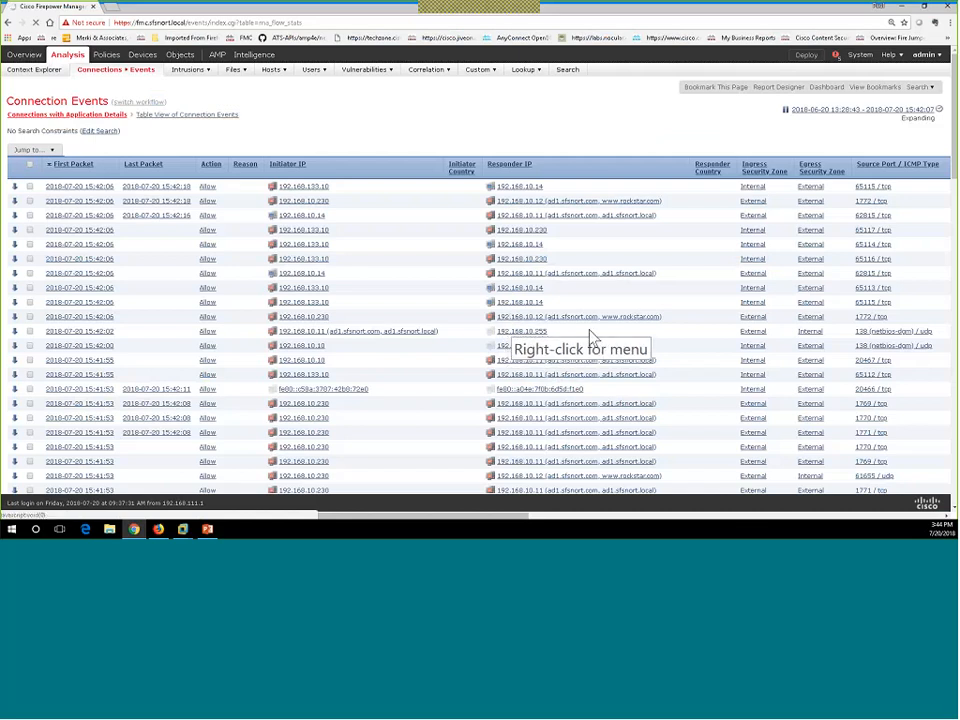
# Open System > Tools > Scheduling in a new browser tab and switch to that tab.
pyautogui.click(895, 58)
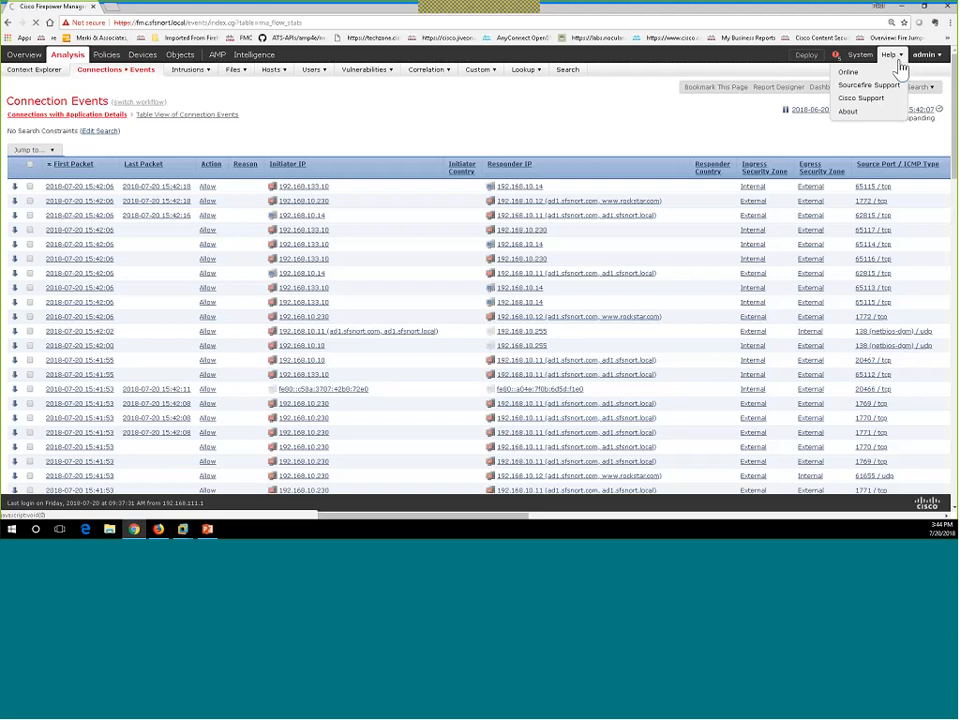
pyautogui.moveTo(860, 55)
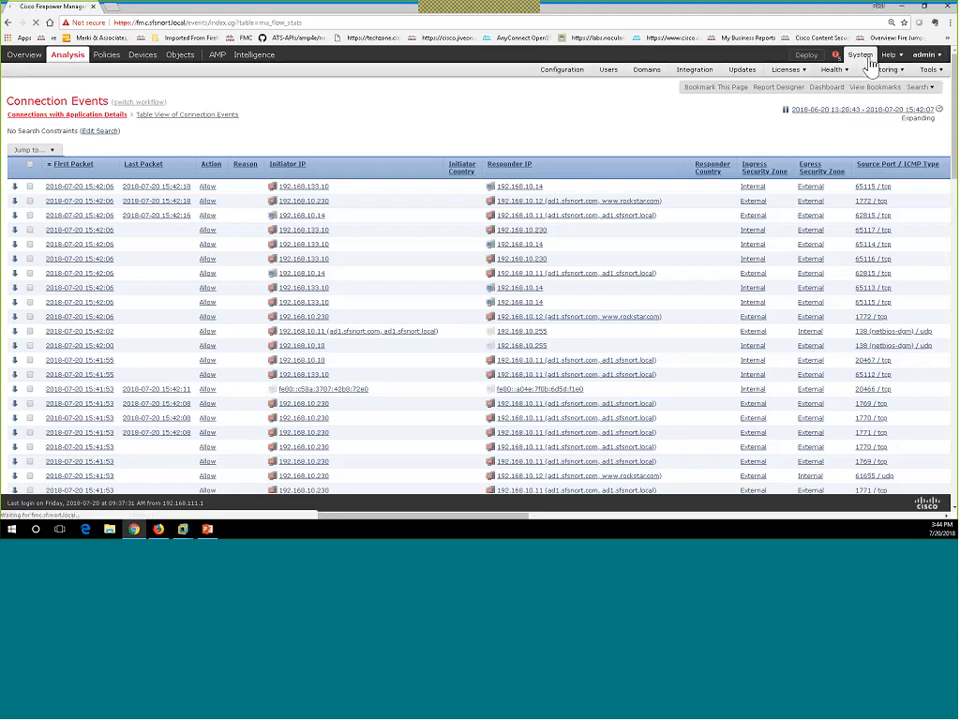
pyautogui.moveTo(930, 69)
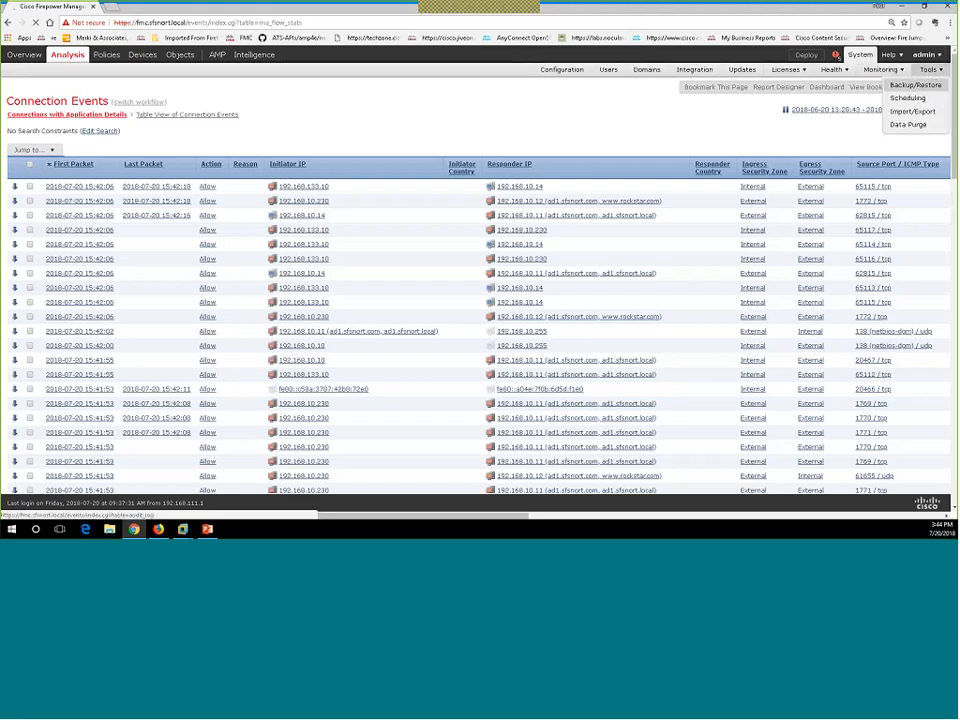
pyautogui.rightClick(930, 99)
pyautogui.click(931, 104)
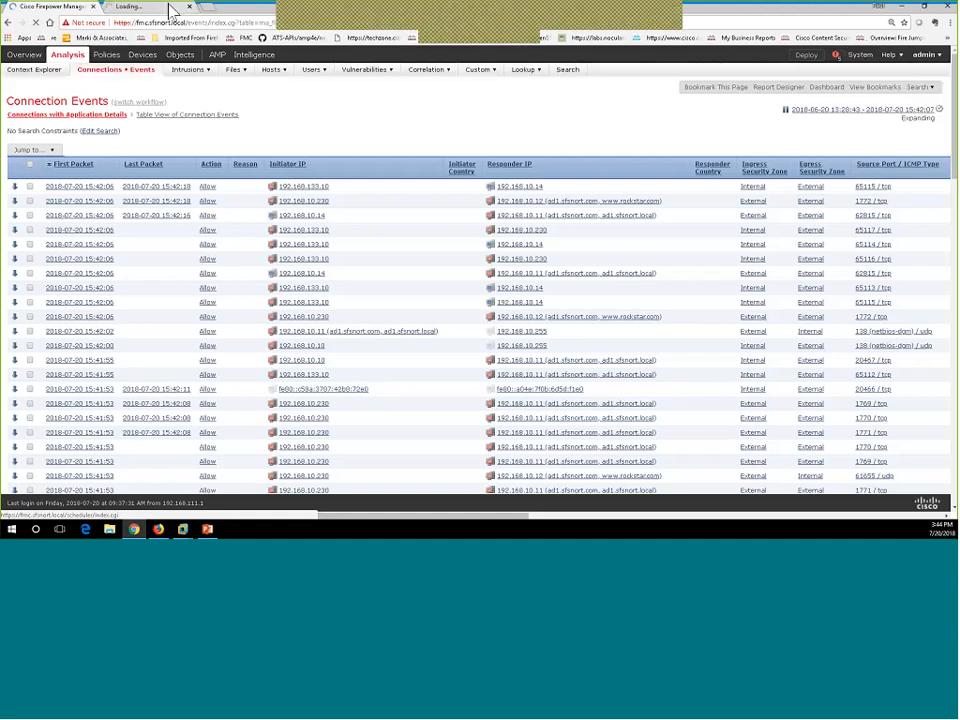
pyautogui.click(172, 11)
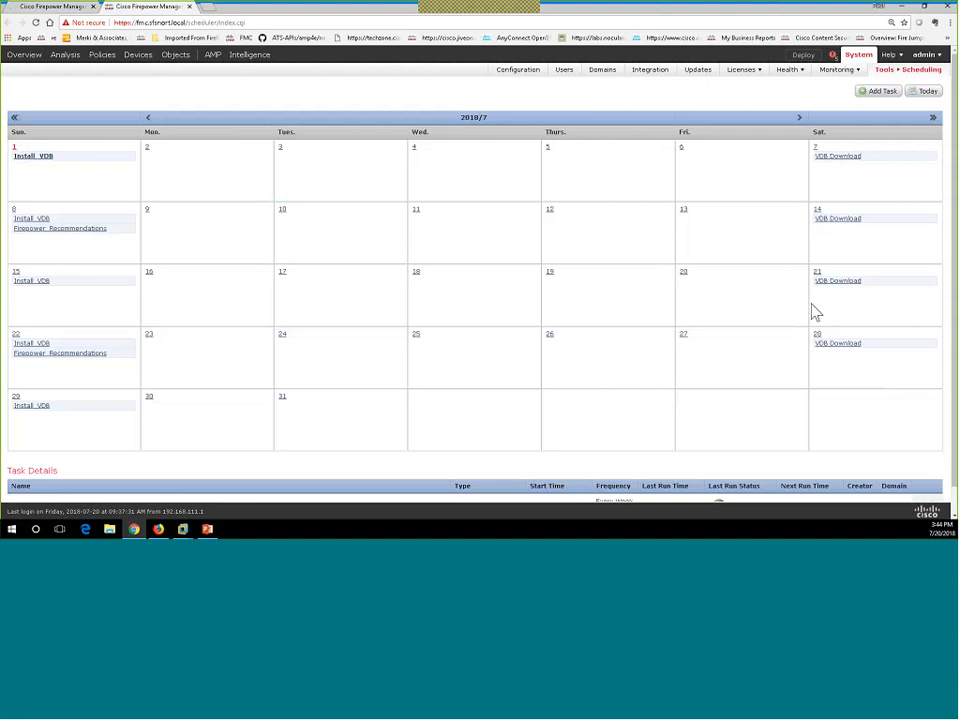
# Add a Backup task set to recur weekly on Saturdays at 11:00 PM.
pyautogui.click(882, 93)
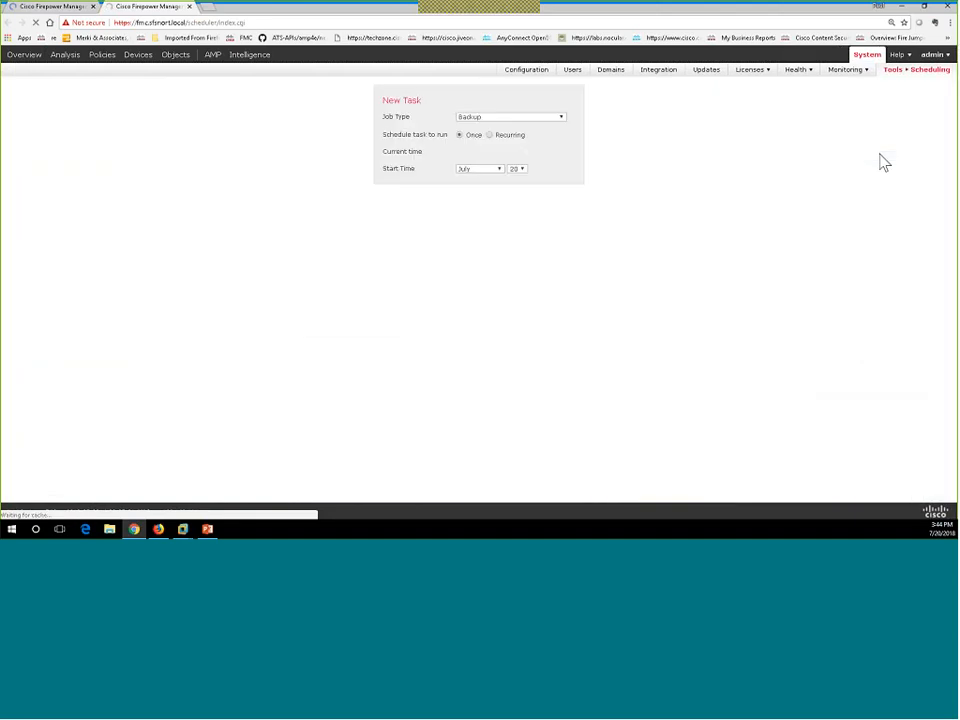
pyautogui.click(509, 118)
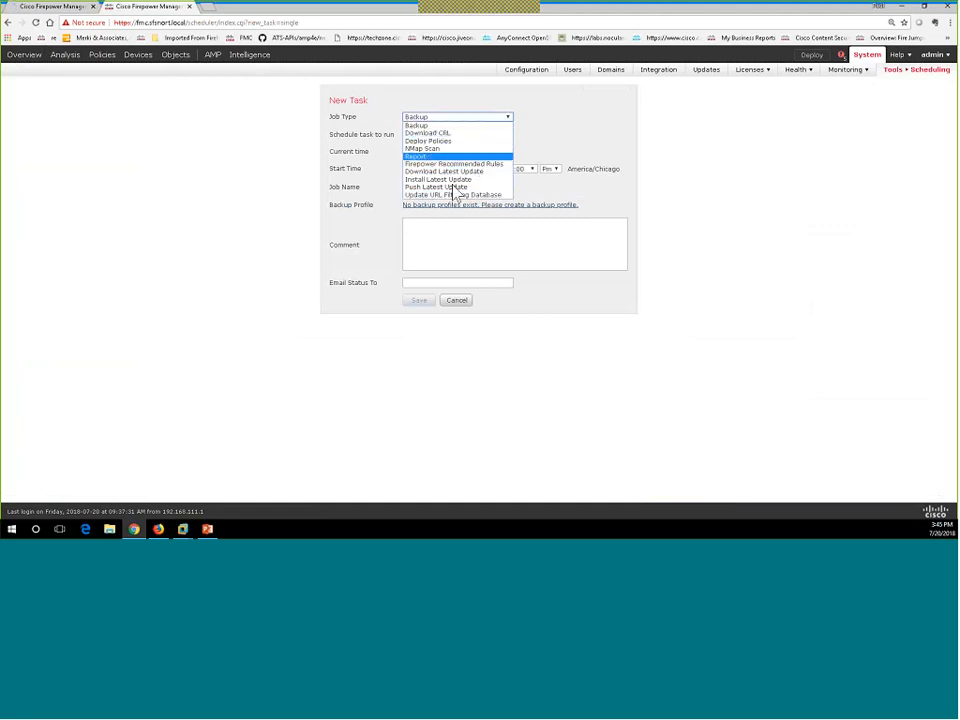
pyautogui.click(435, 127)
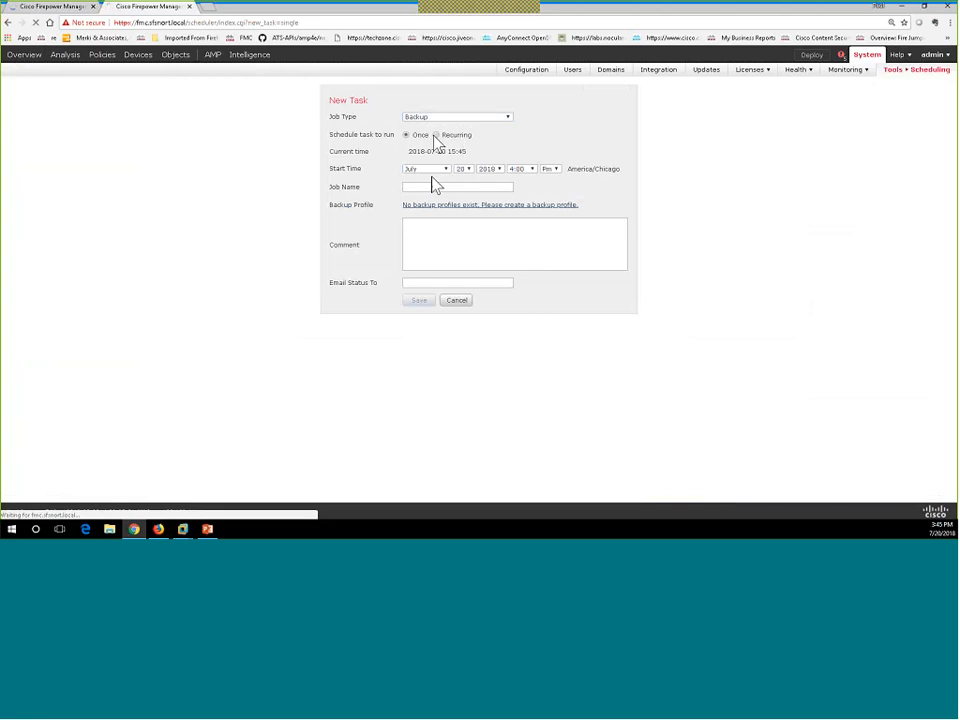
pyautogui.click(436, 135)
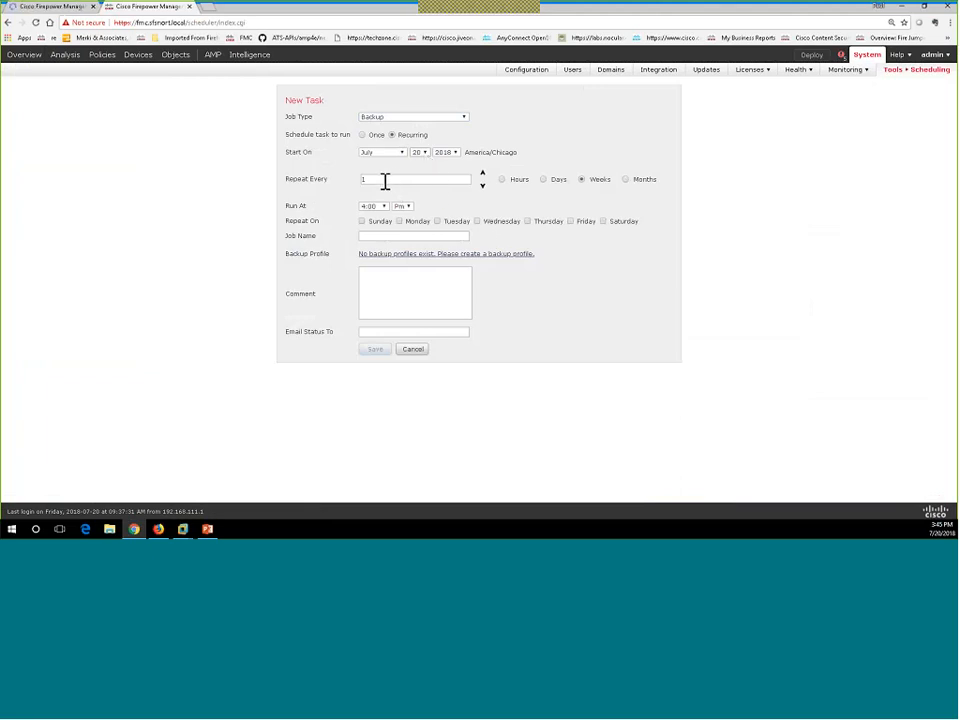
pyautogui.click(604, 222)
pyautogui.click(381, 207)
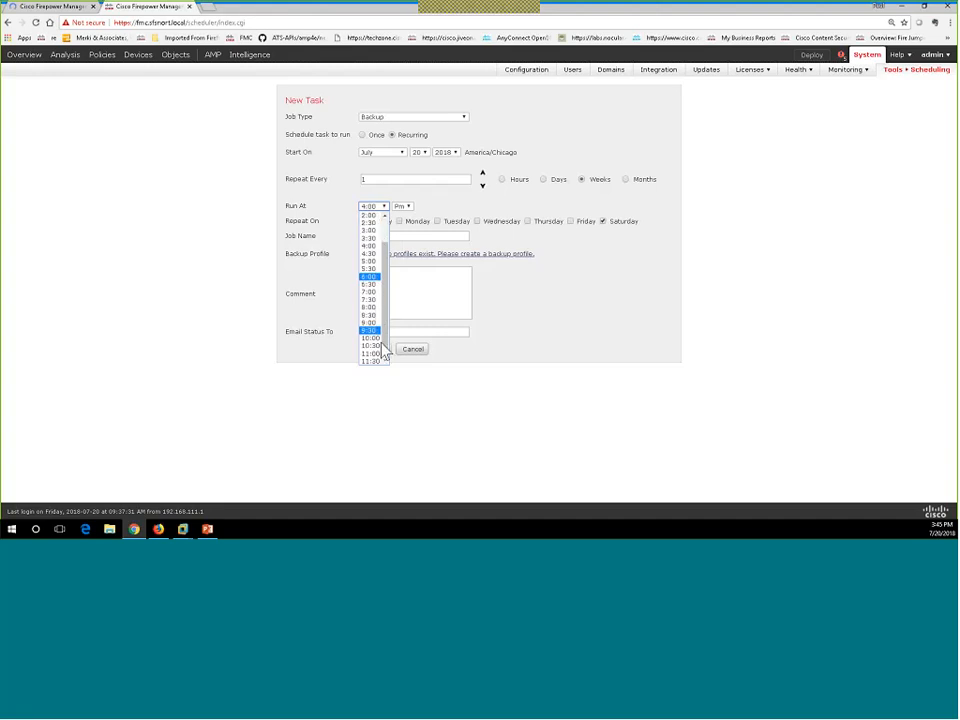
pyautogui.scroll(-2, 377, 345)
pyautogui.click(377, 355)
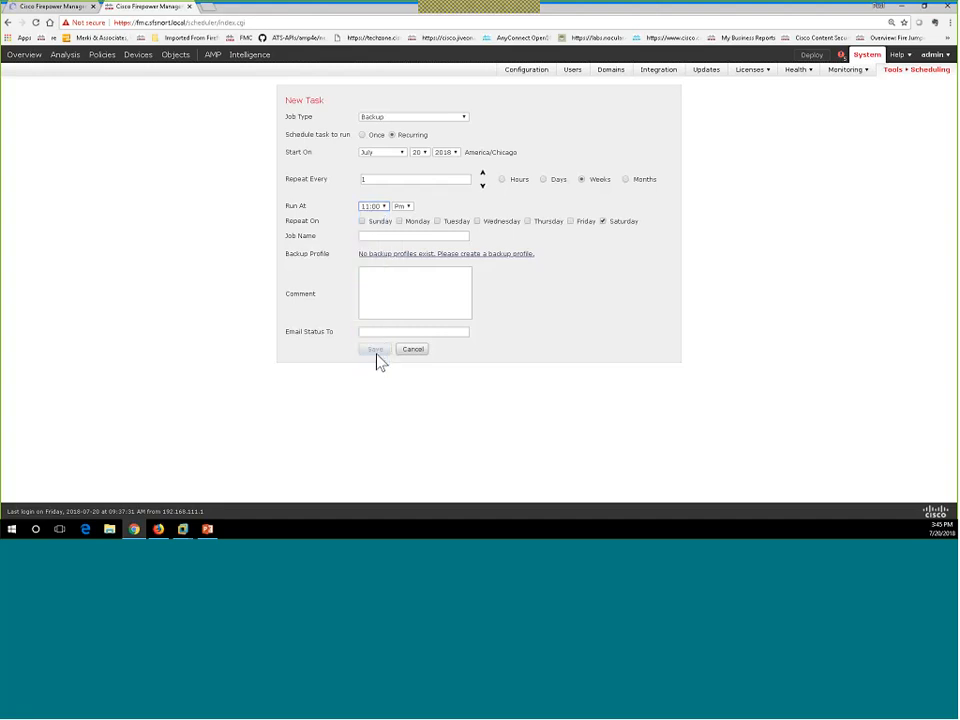
pyautogui.click(390, 239)
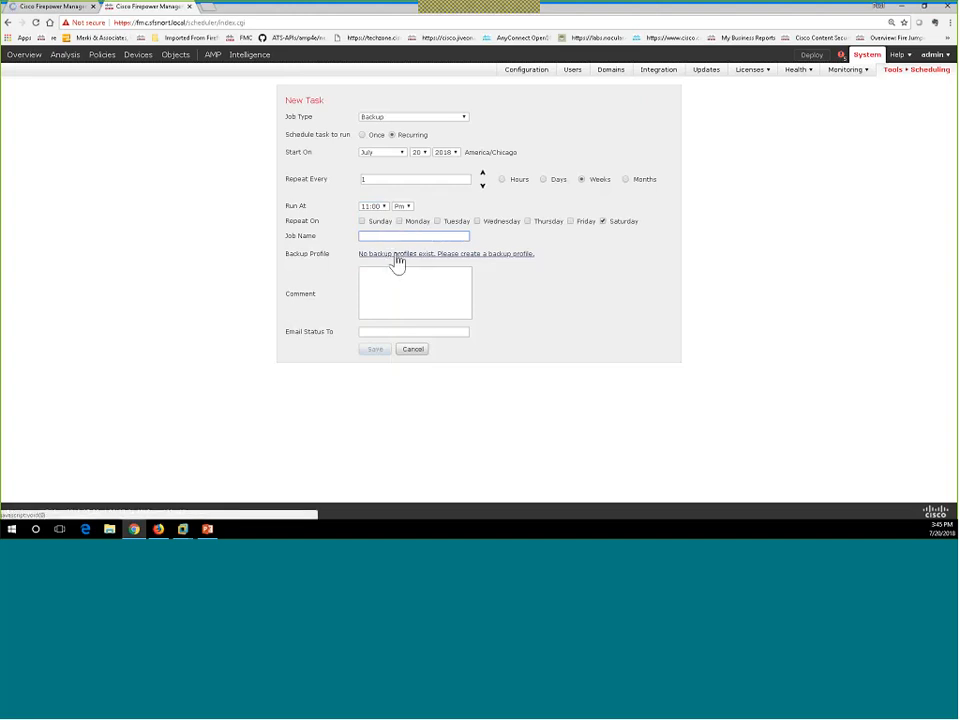
# Save a new backup profile named WeeklyBackup with Save As New, then close the profiles popup.
pyautogui.click(487, 256)
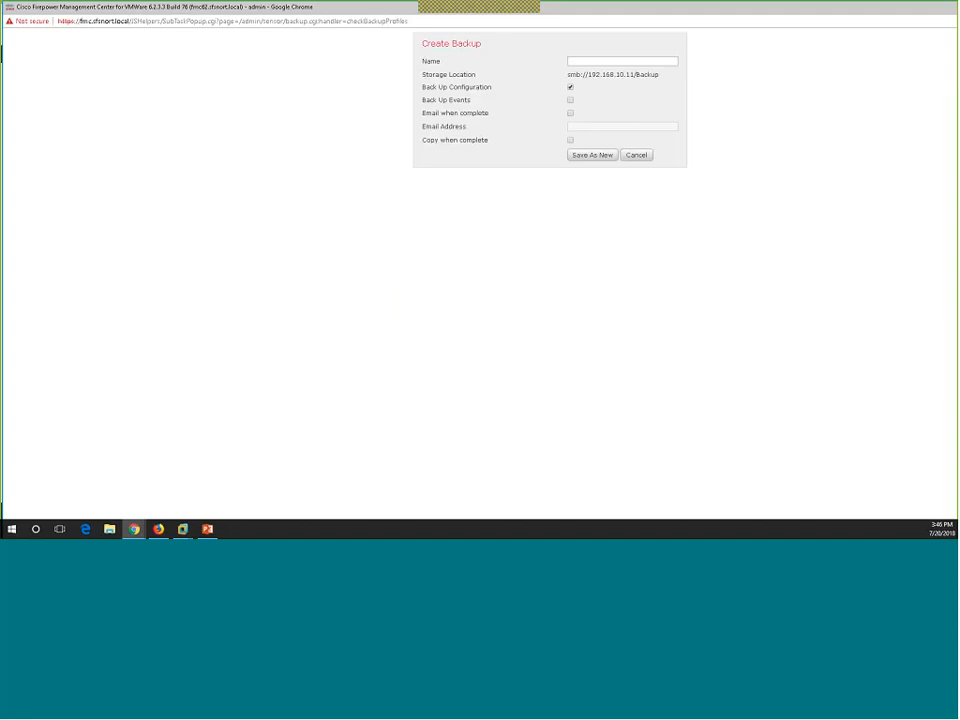
pyautogui.moveTo(666, 88); pyautogui.dragTo(599, 79)
pyautogui.click(576, 62)
pyautogui.write('WeeklyBackup')
pyautogui.click(432, 346)
pyautogui.click(592, 156)
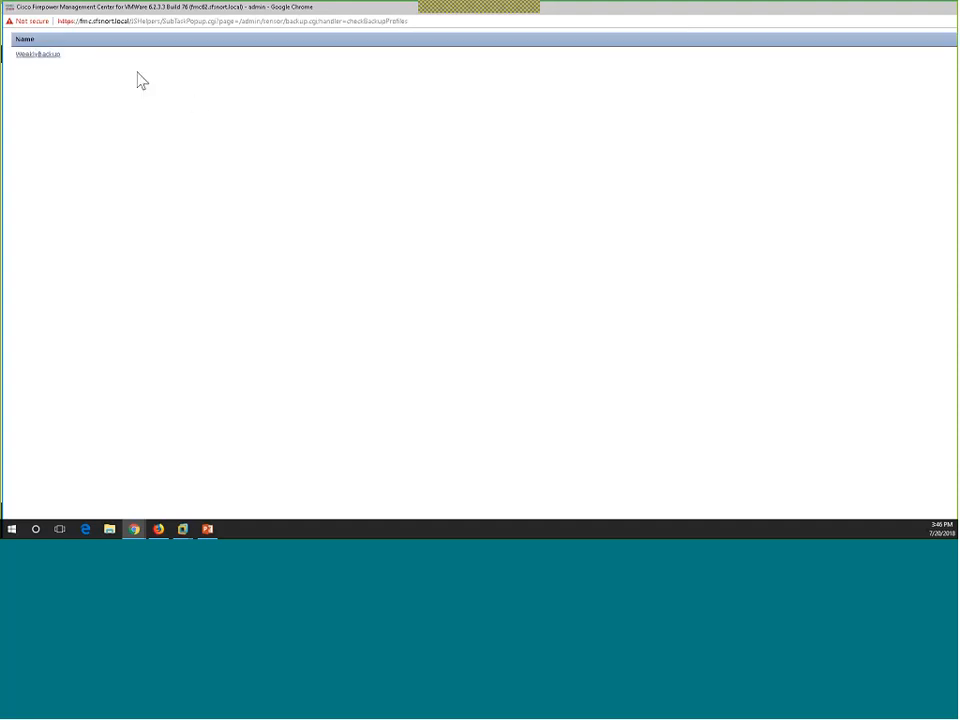
pyautogui.moveTo(689, 8); pyautogui.dragTo(630, 33)
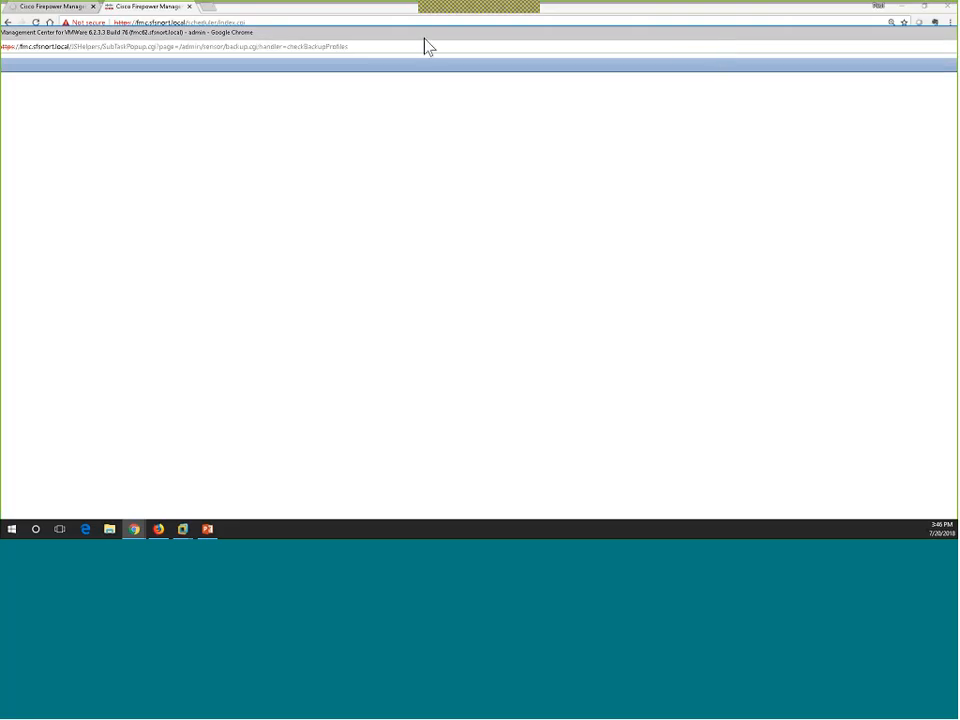
pyautogui.doubleClick(426, 34)
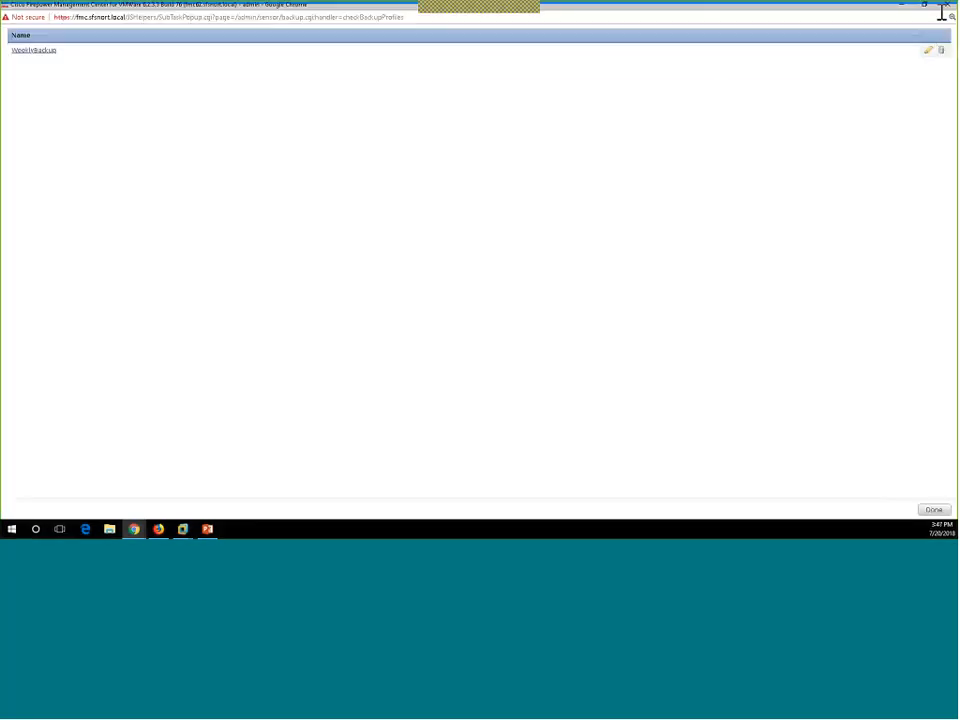
pyautogui.click(947, 8)
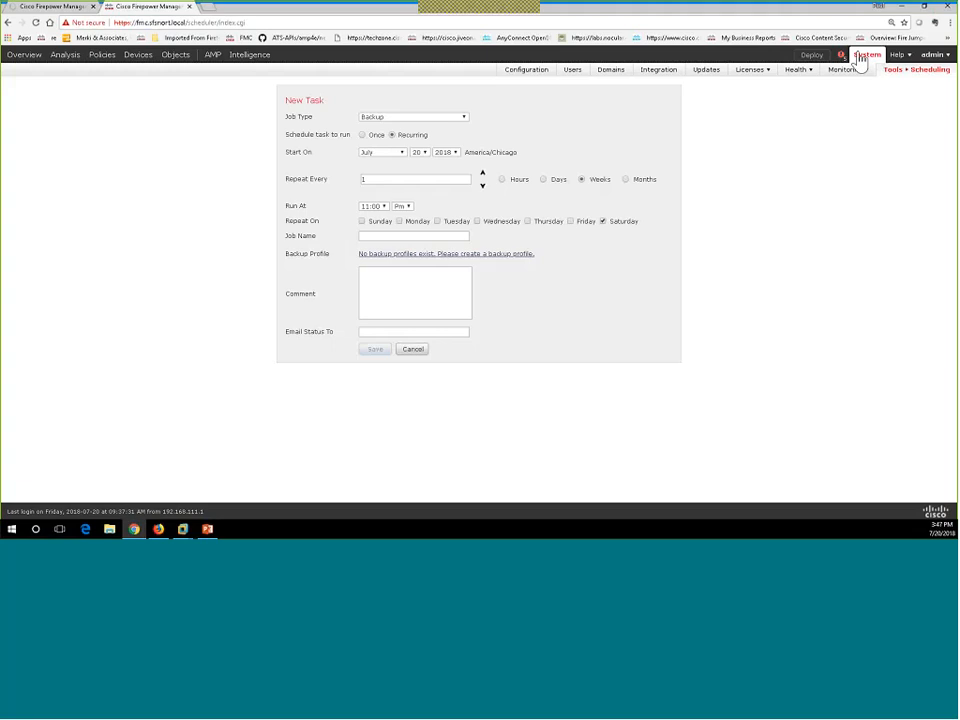
# Start filling in the Job Name on the weekly Saturday 11:00 PM Backup task form.
pyautogui.click(406, 236)
pyautogui.click(763, 185)
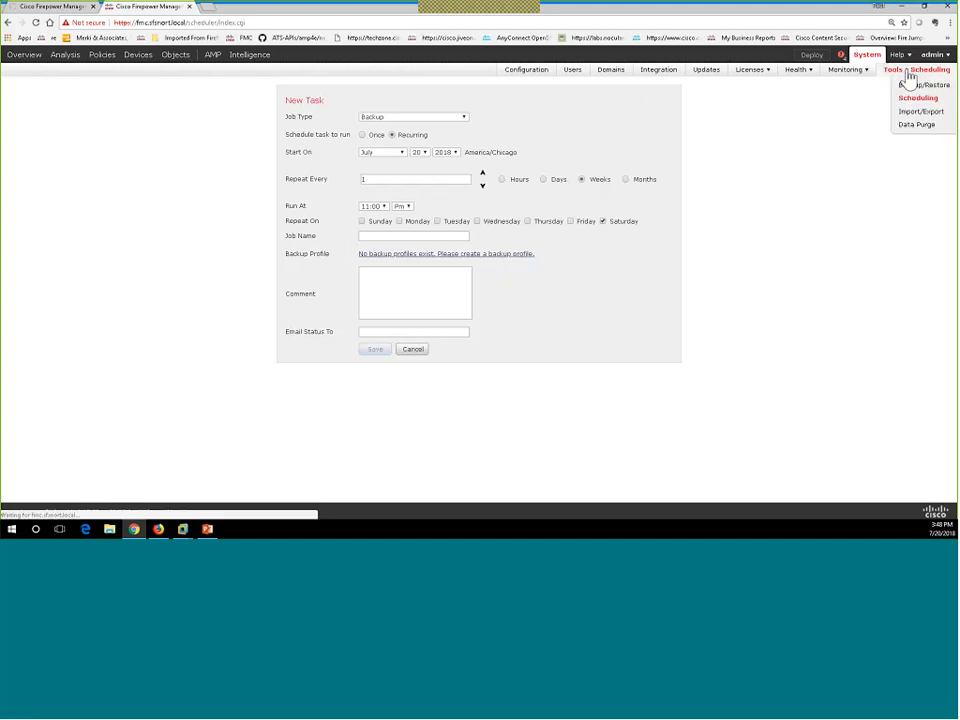
# From the Scheduling calendar, add a new one-time task using the WeeklyBackup backup profile.
pyautogui.click(912, 99)
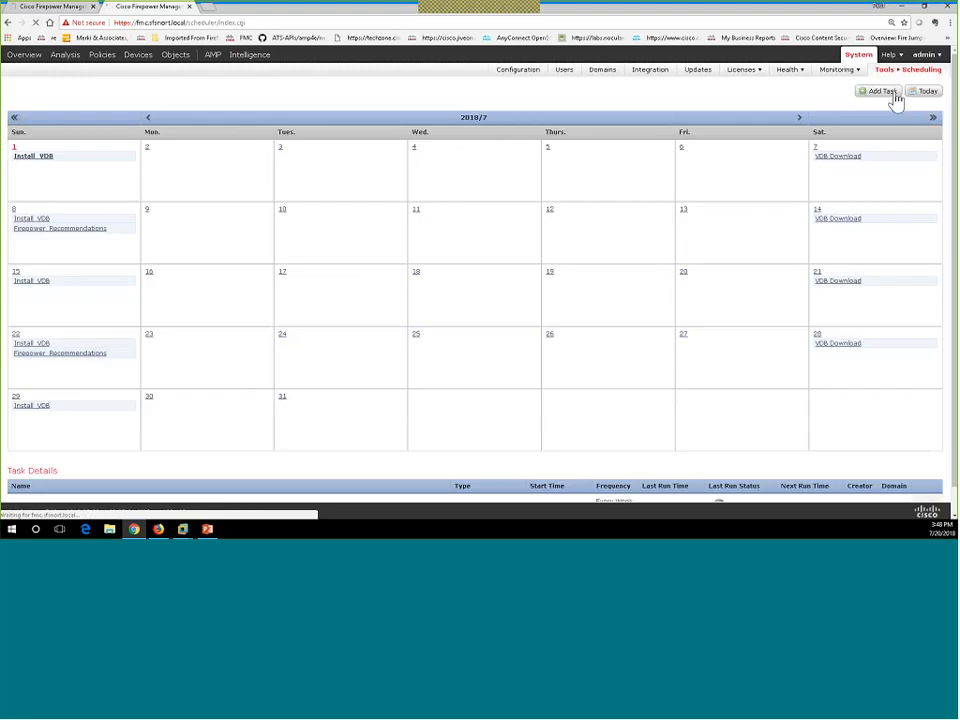
pyautogui.click(884, 92)
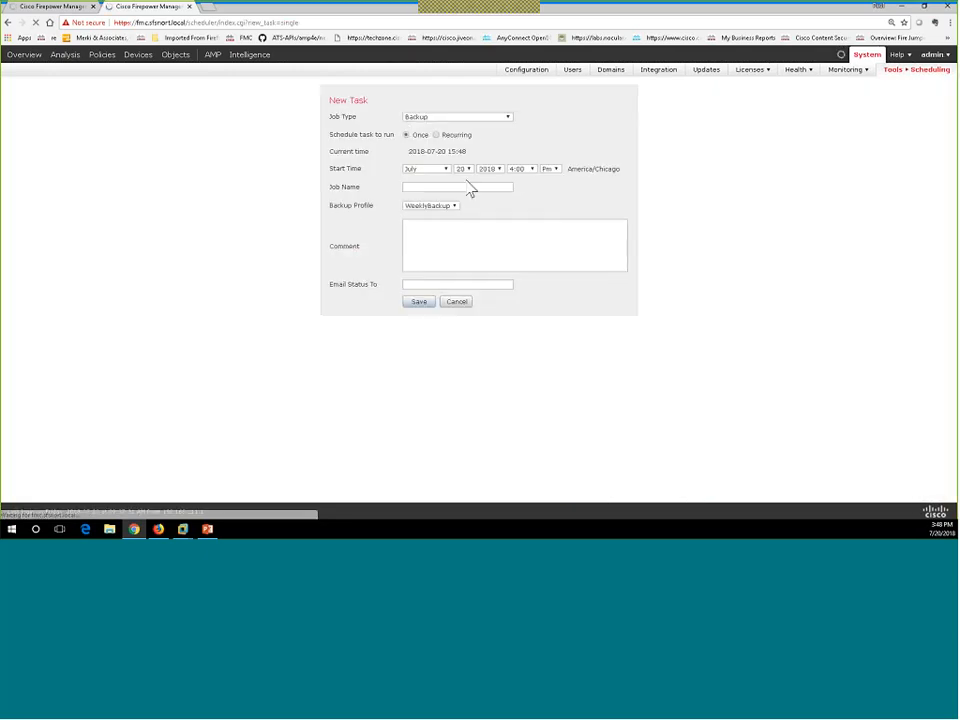
pyautogui.click(455, 206)
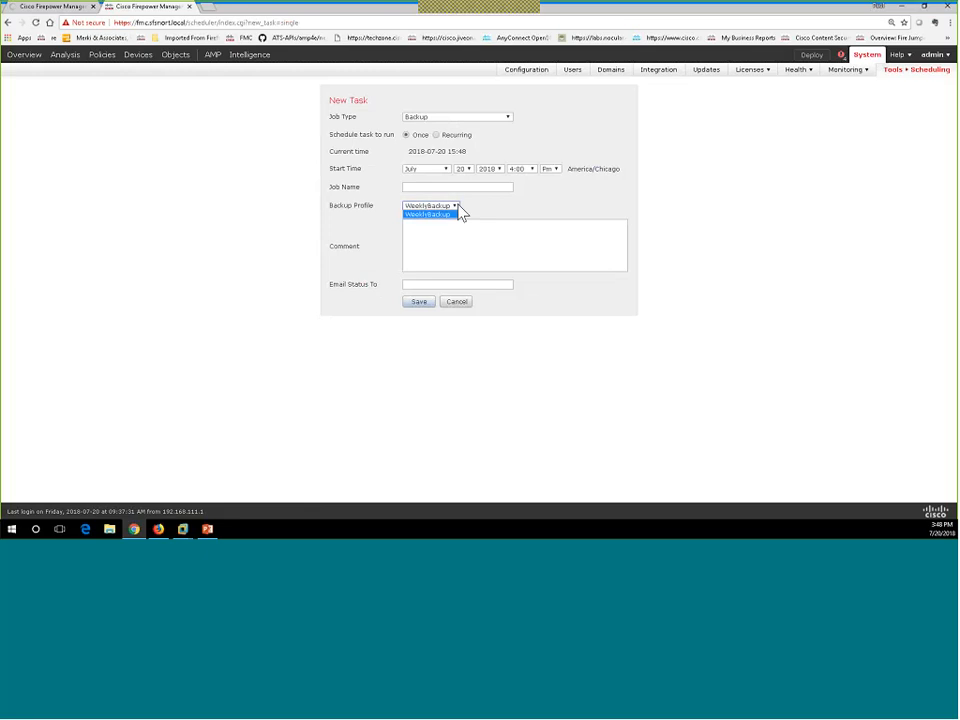
pyautogui.click(459, 213)
pyautogui.click(445, 120)
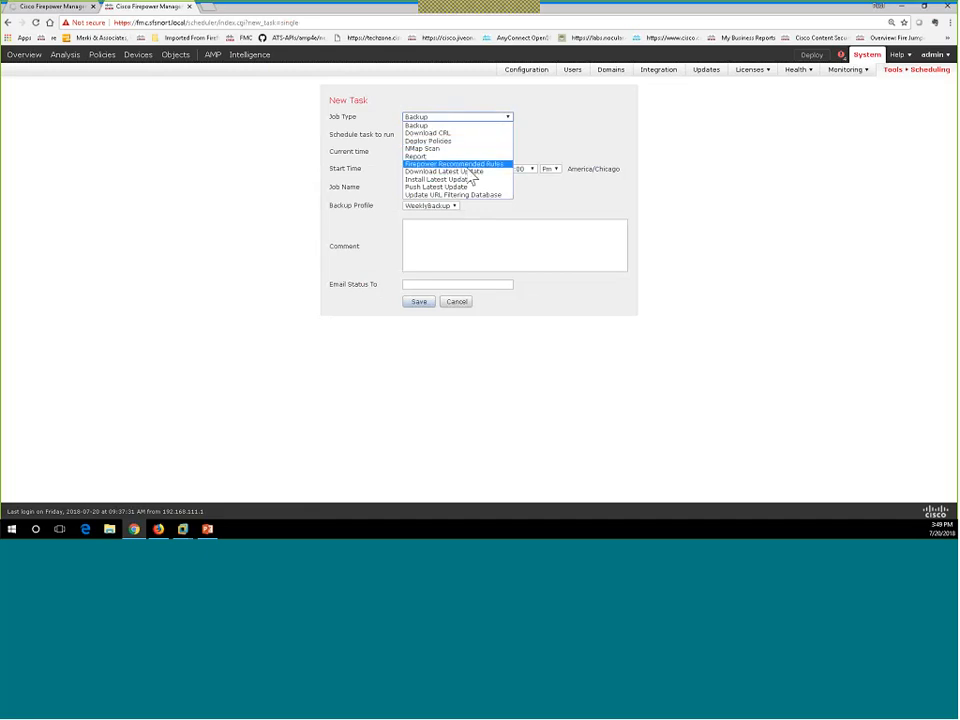
# Set the job type to Download Latest Update for the Vulnerability Database only.
pyautogui.click(465, 171)
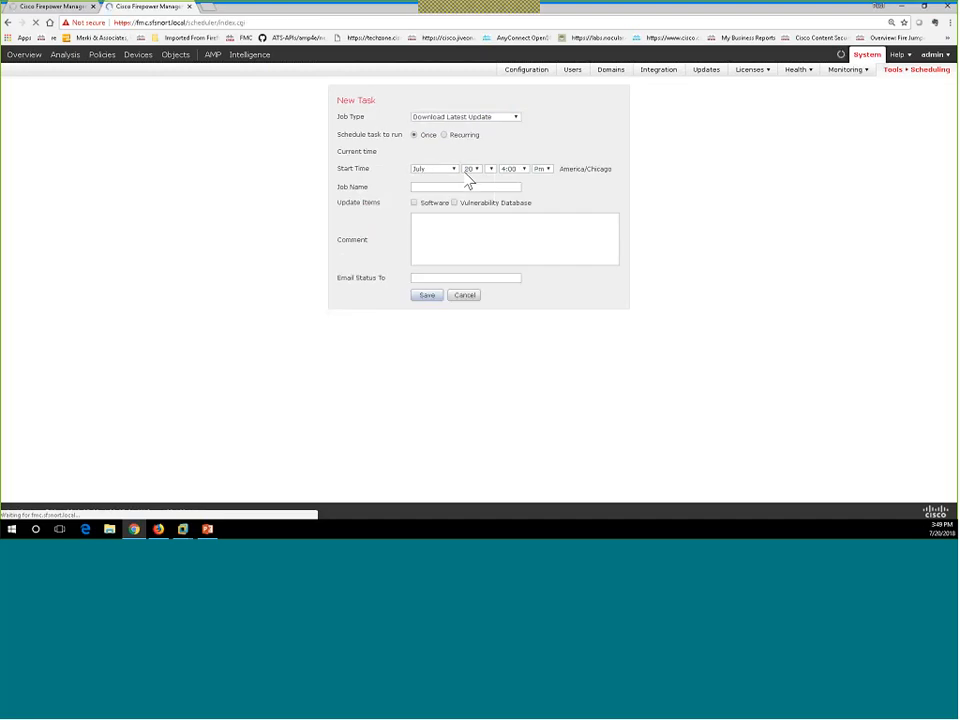
pyautogui.click(447, 204)
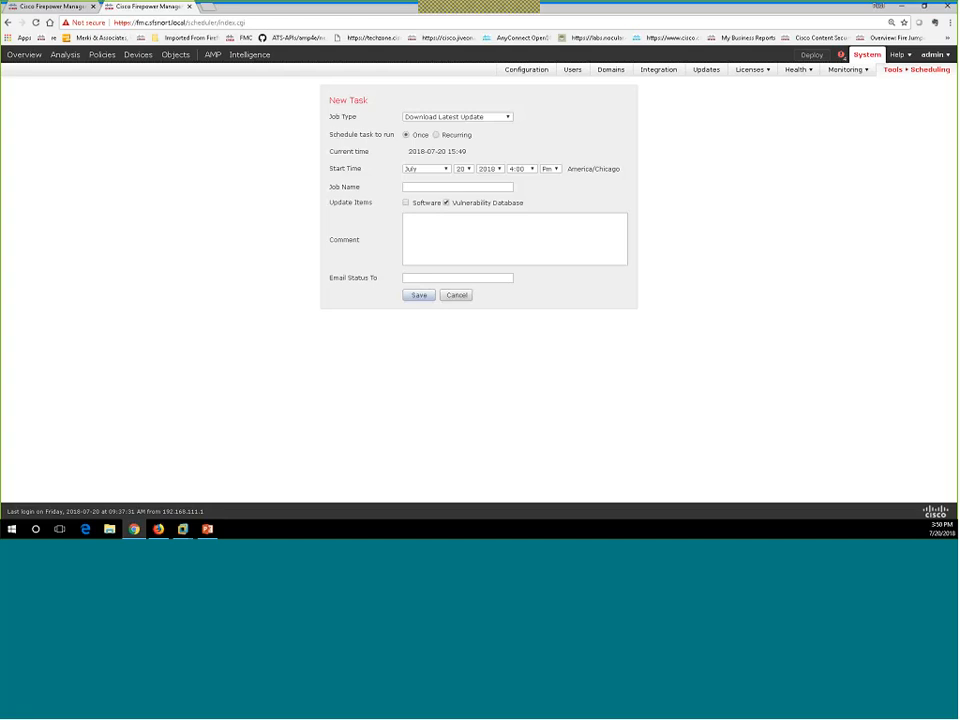
pyautogui.moveTo(895, 72)
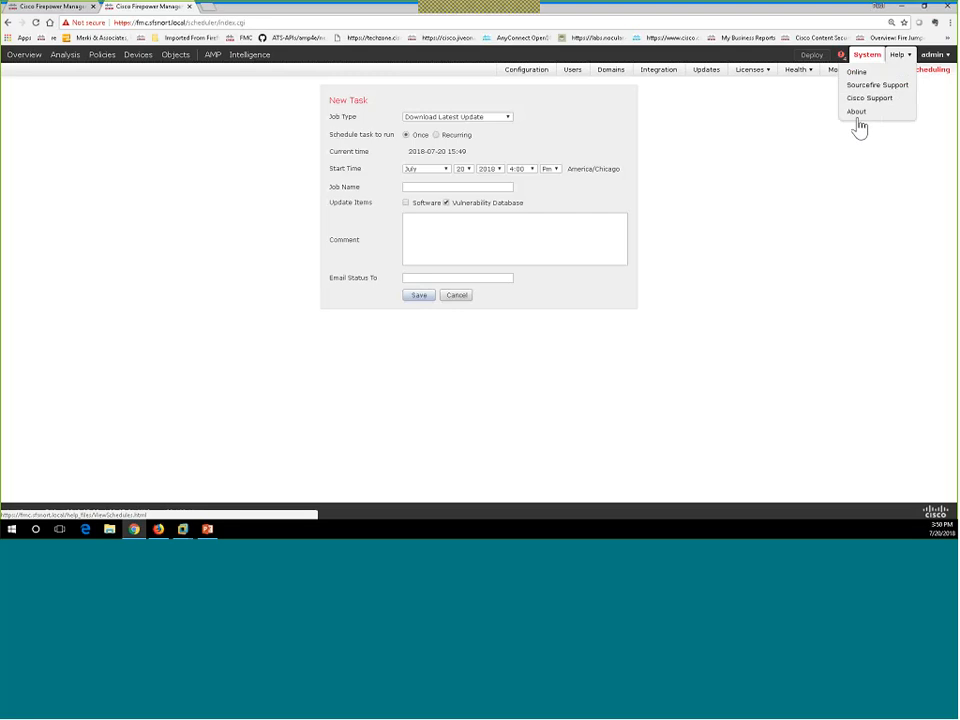
# Check VDB build 300 and its date on the About page in a new tab, then return to the task form.
pyautogui.rightClick(856, 114)
pyautogui.click(860, 117)
pyautogui.click(254, 10)
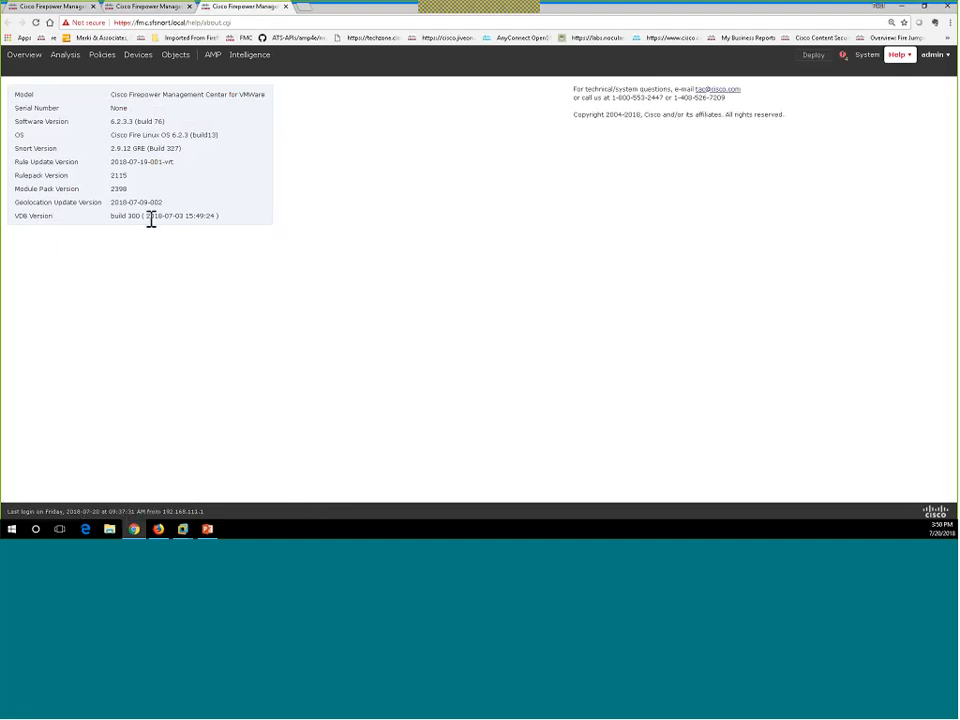
pyautogui.moveTo(140, 216); pyautogui.dragTo(112, 215)
pyautogui.click(170, 221)
pyautogui.moveTo(185, 216); pyautogui.dragTo(166, 216)
pyautogui.click(167, 9)
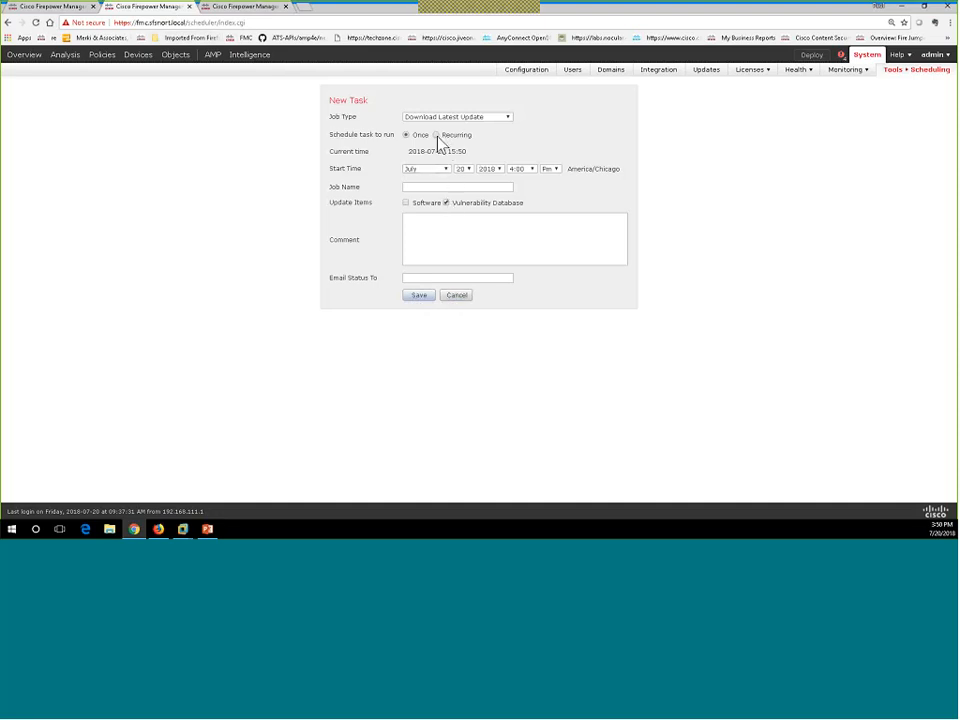
# Cancel the new VDB download task and return to the July 2018 Scheduling calendar.
pyautogui.click(436, 136)
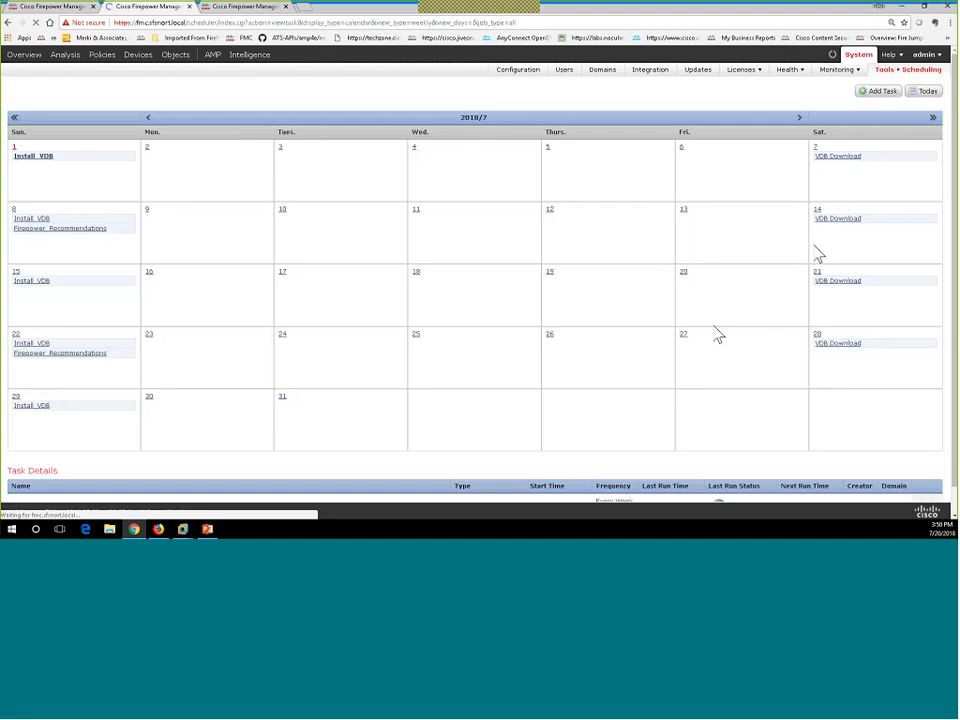
# Review the July 7 VDB Download task, then open the weekly Sunday 1:00 AM Install_VDB task for editing.
pyautogui.click(848, 162)
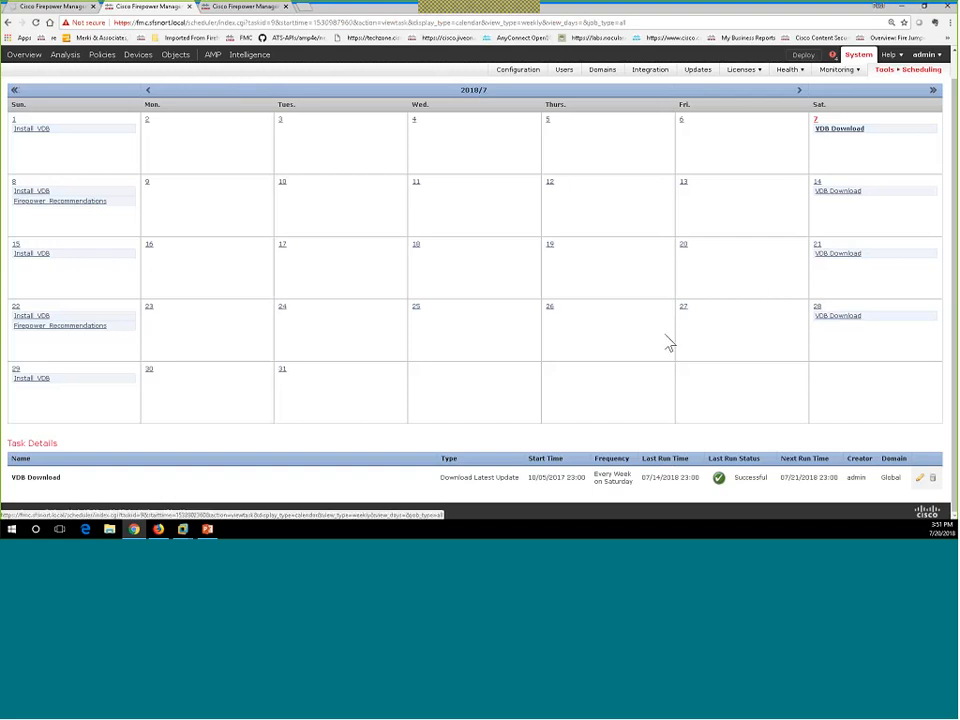
pyautogui.click(37, 382)
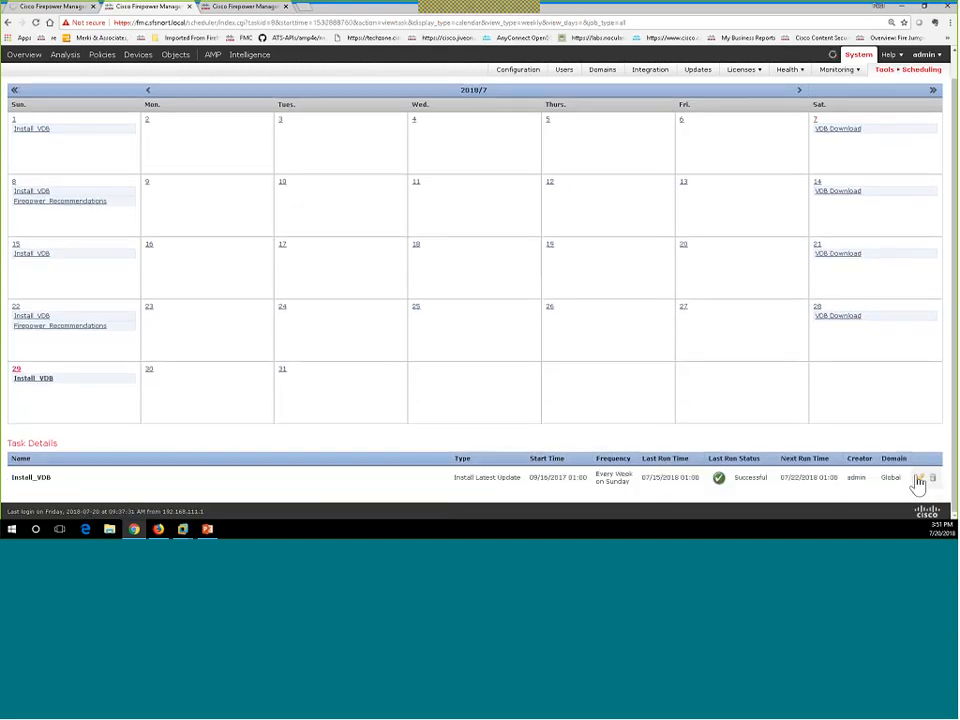
pyautogui.click(918, 480)
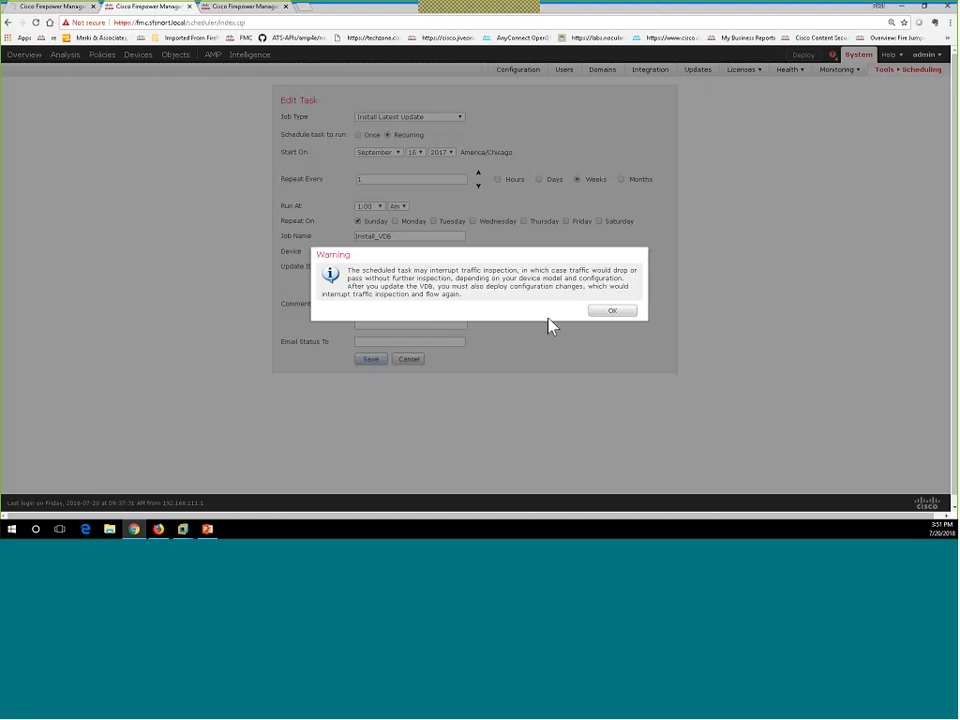
pyautogui.click(613, 312)
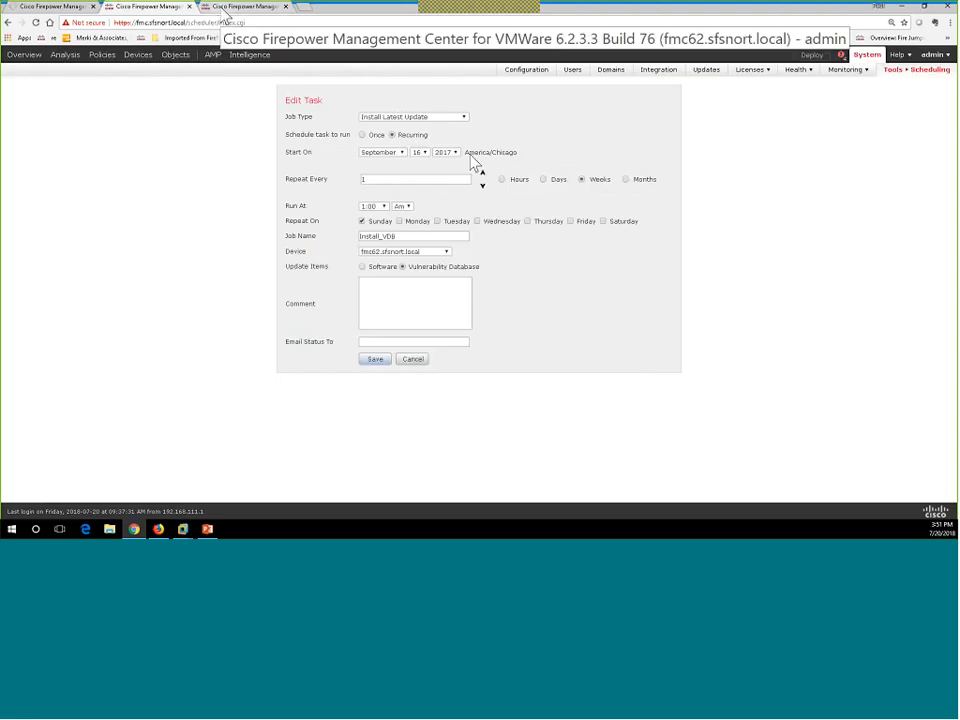
# Open System > Configuration to view the appliance information: version 6.2.3.3 on Cisco Fire Linux OS.
pyautogui.click(527, 72)
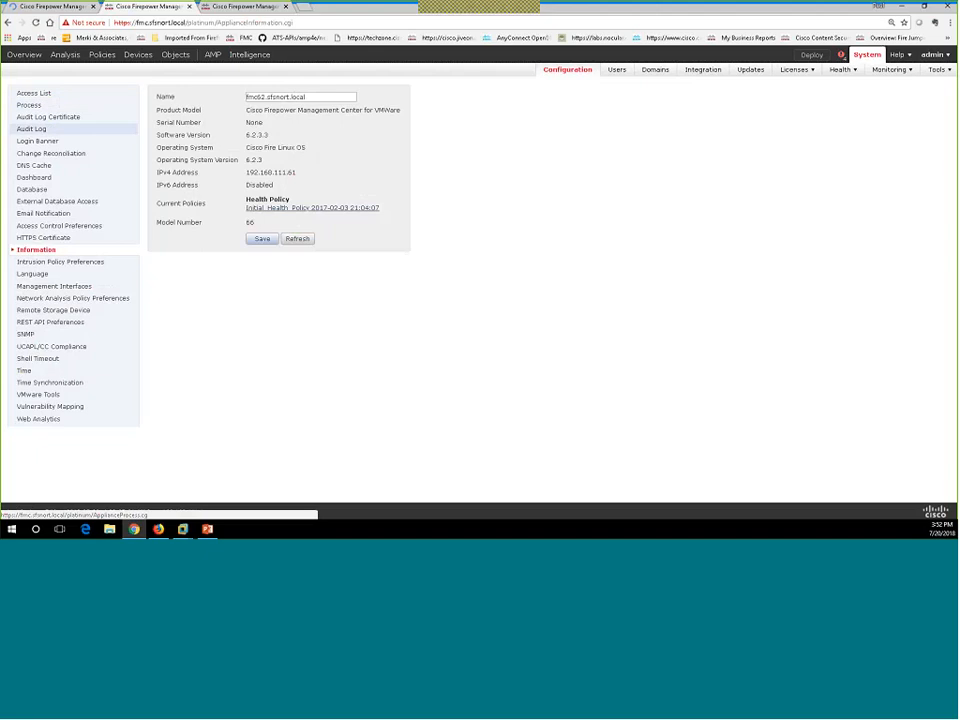
pyautogui.click(64, 263)
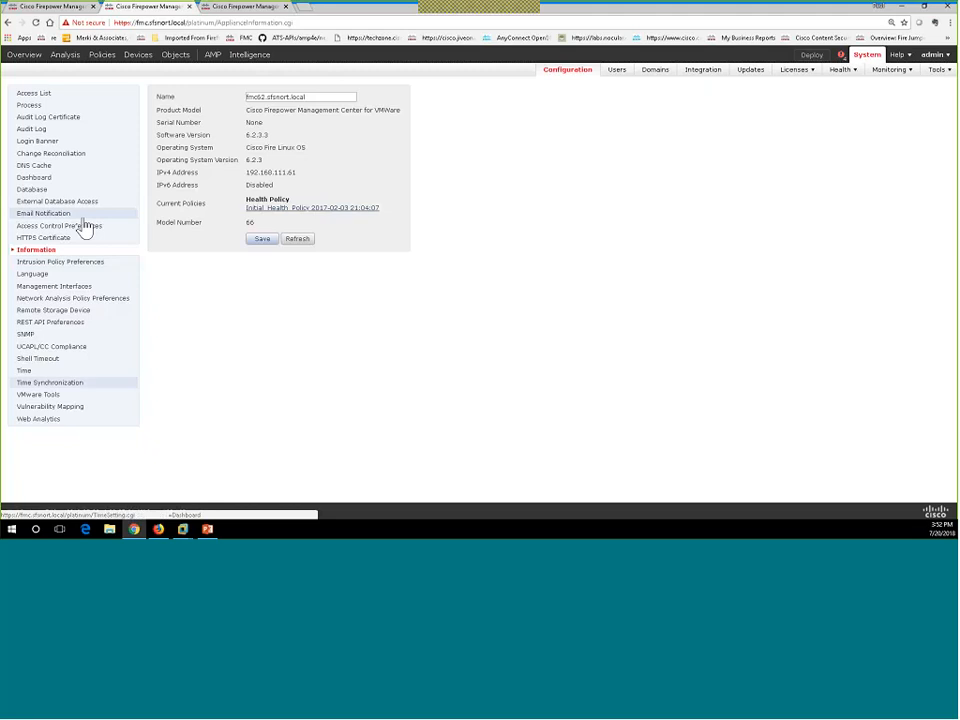
# Review the NTP time synchronization settings, then go to Device Management.
pyautogui.click(47, 389)
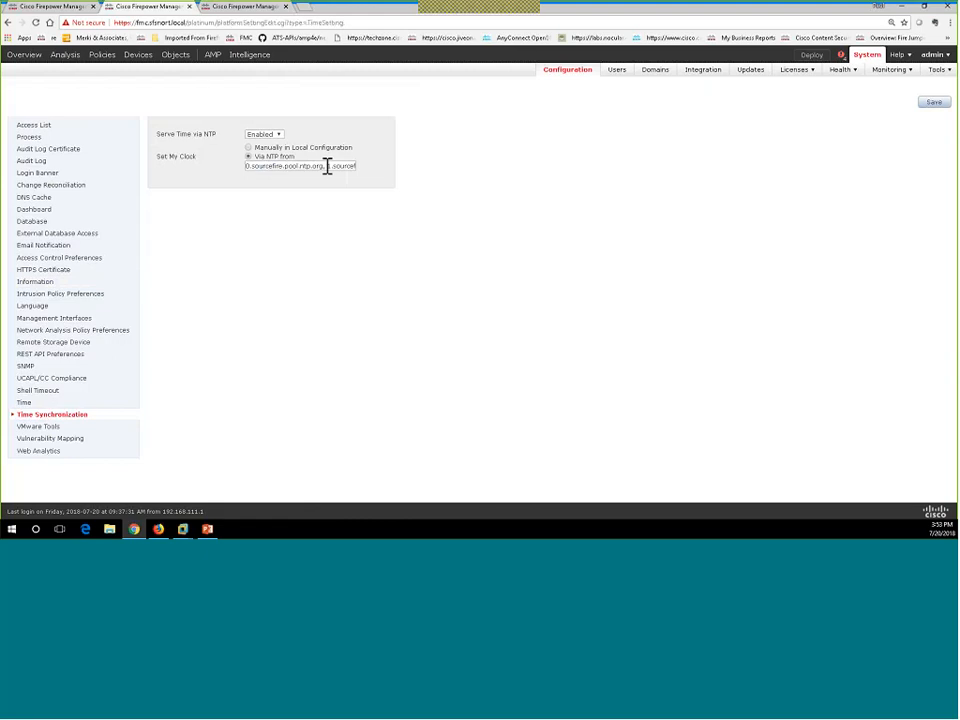
pyautogui.click(138, 54)
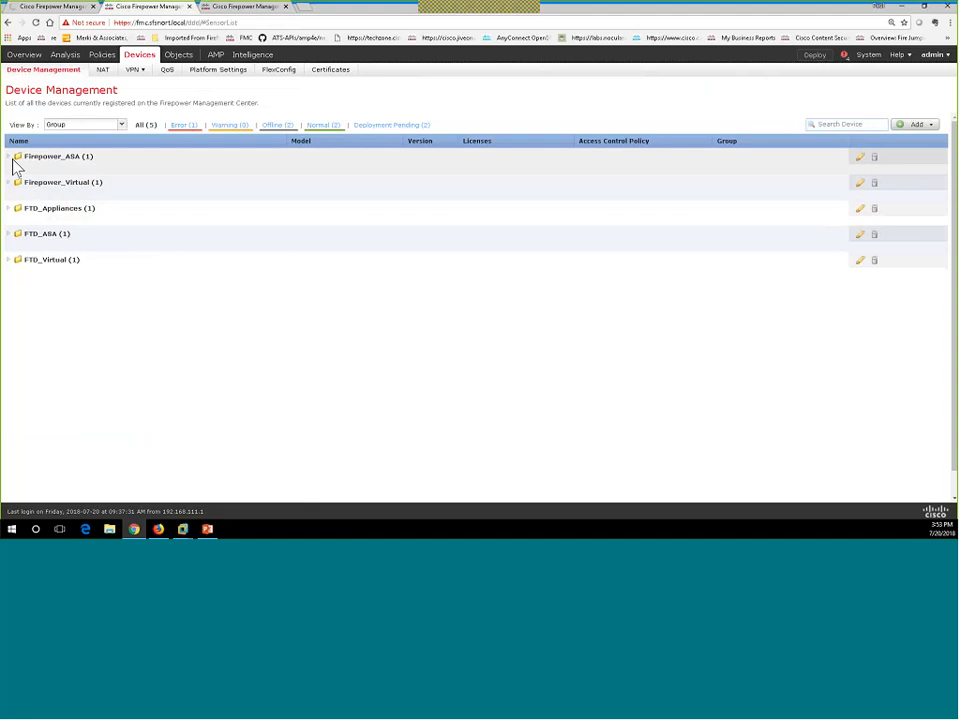
# Expand the Firepower_ASA, Firepower_Virtual, FTD_Appliances, FTD_ASA and FTD_Virtual device groups.
pyautogui.click(14, 163)
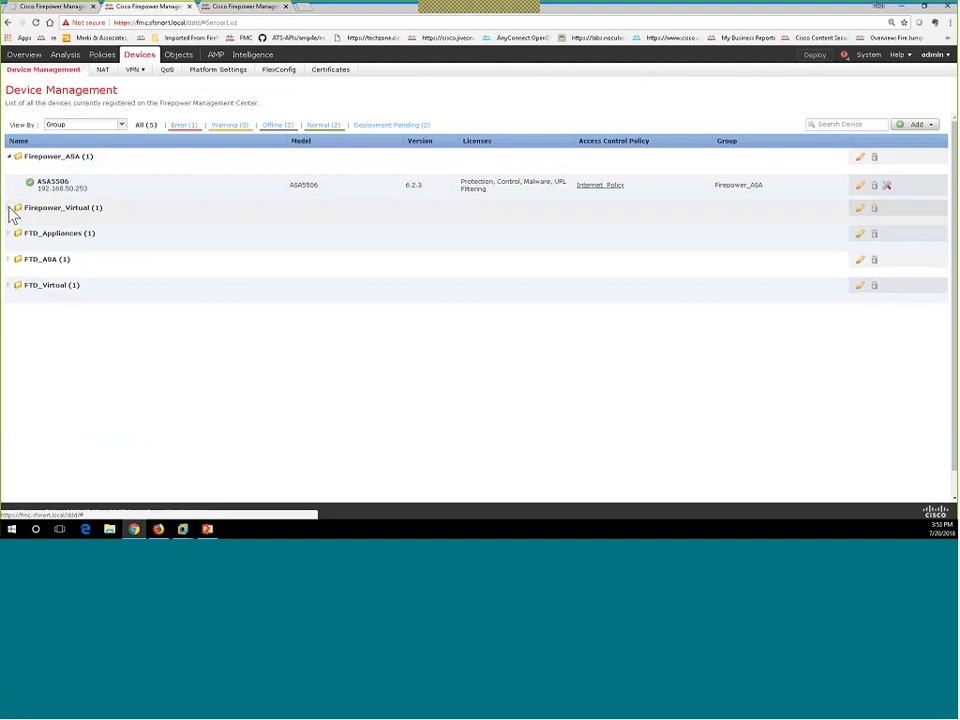
pyautogui.click(11, 208)
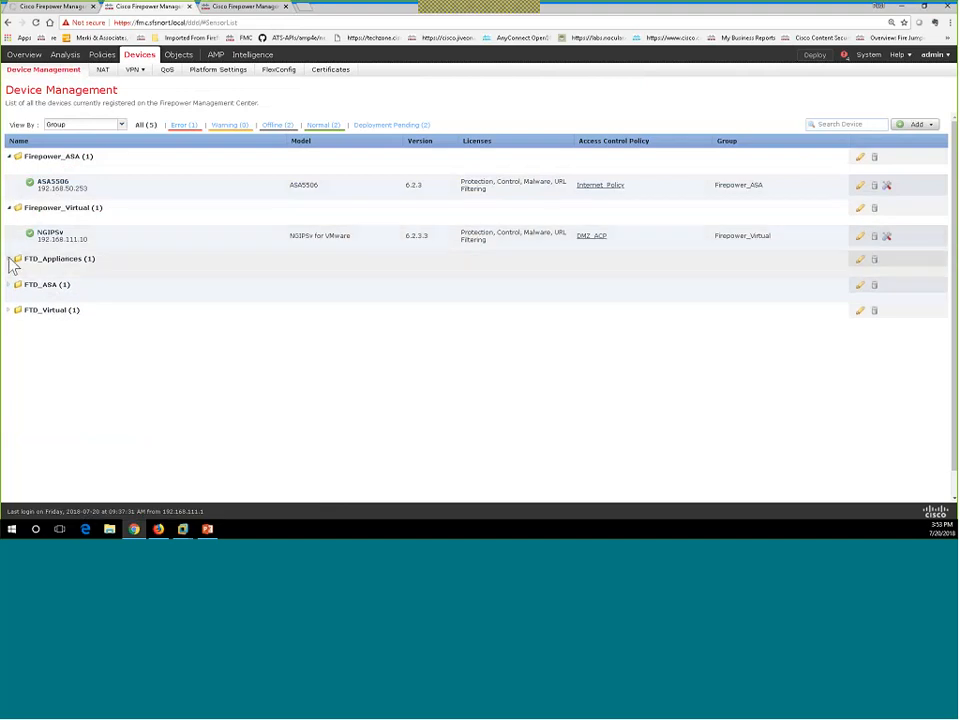
pyautogui.click(11, 259)
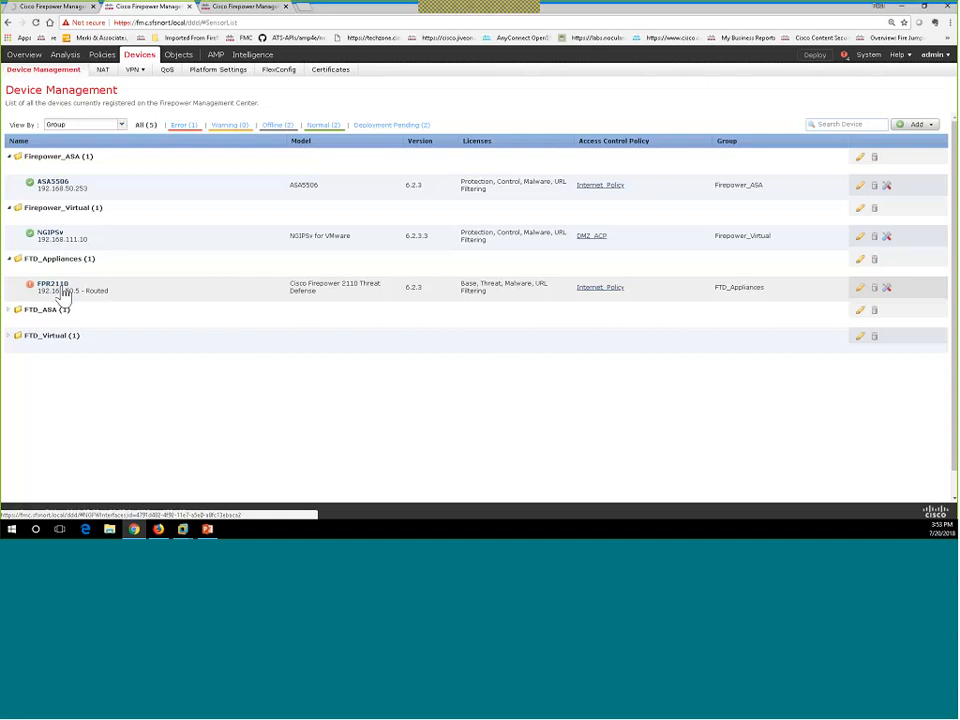
pyautogui.click(11, 312)
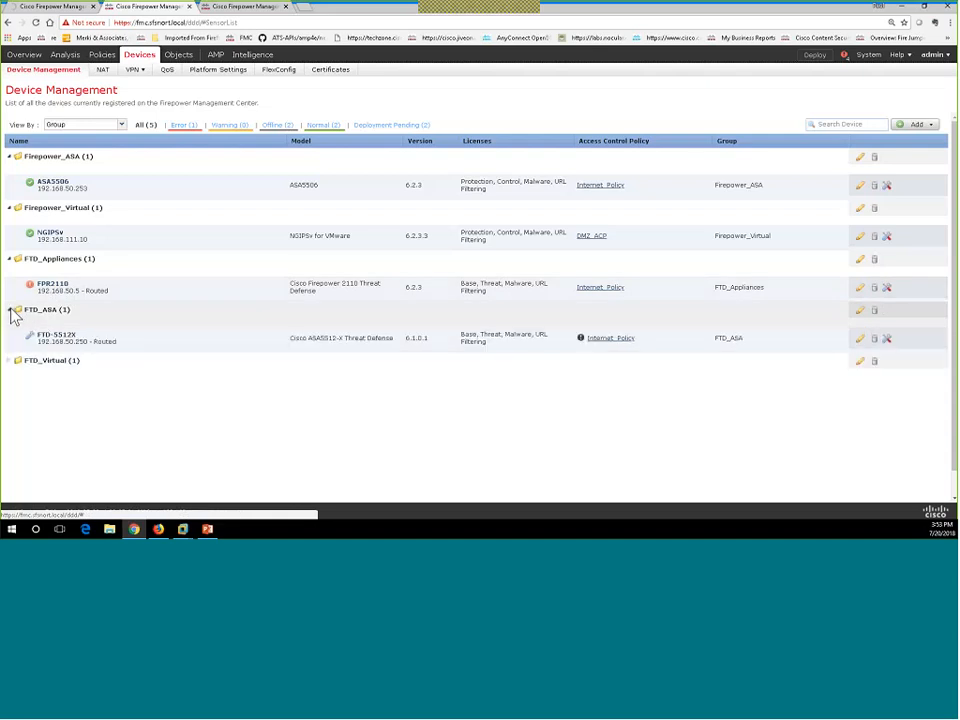
pyautogui.click(11, 363)
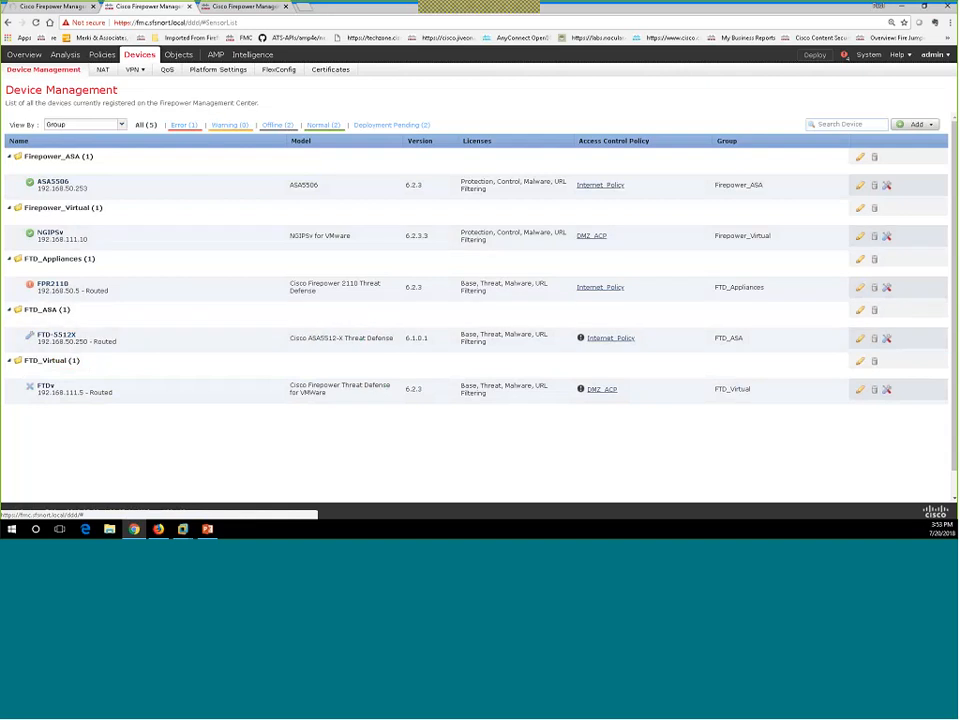
# Review the Firepower_Platform_Policy time synchronization settings, then cancel the editor without saving.
pyautogui.click(213, 76)
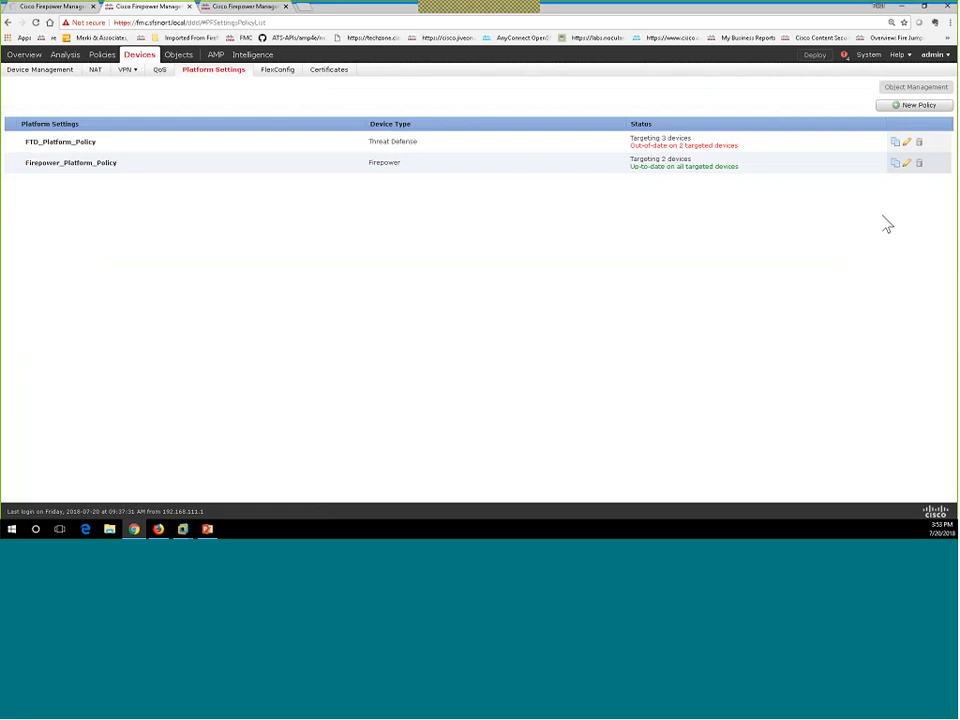
pyautogui.click(907, 165)
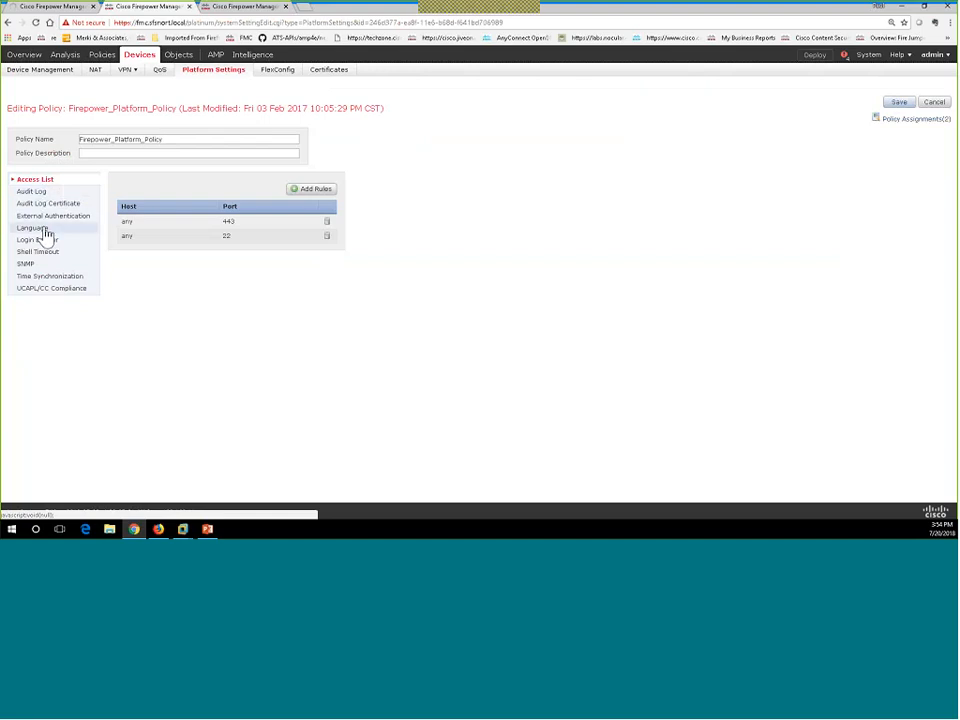
pyautogui.click(48, 278)
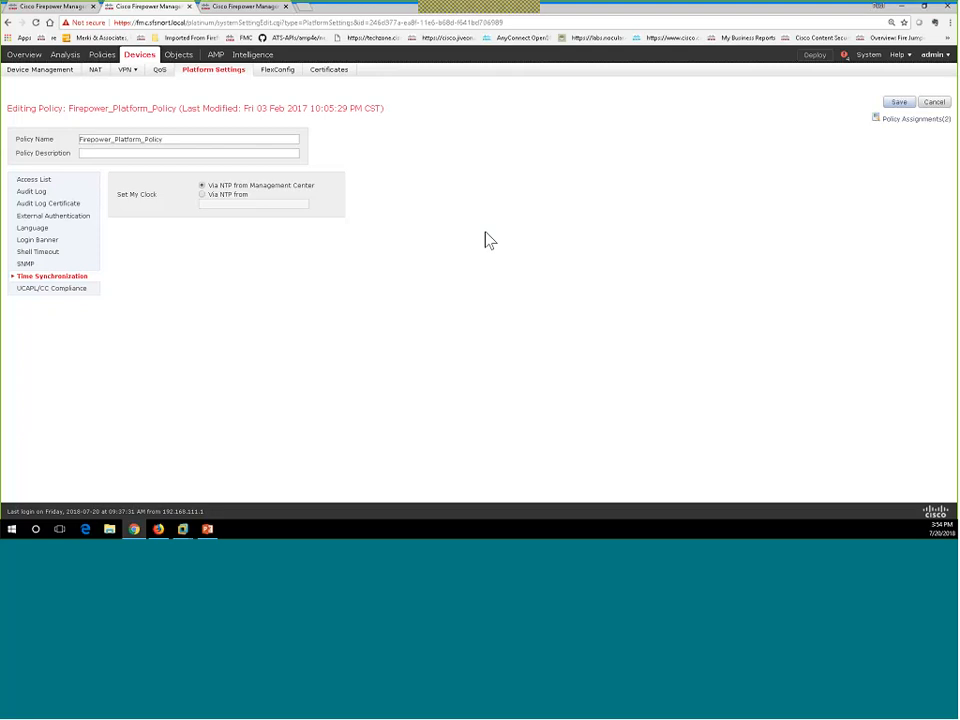
pyautogui.click(936, 105)
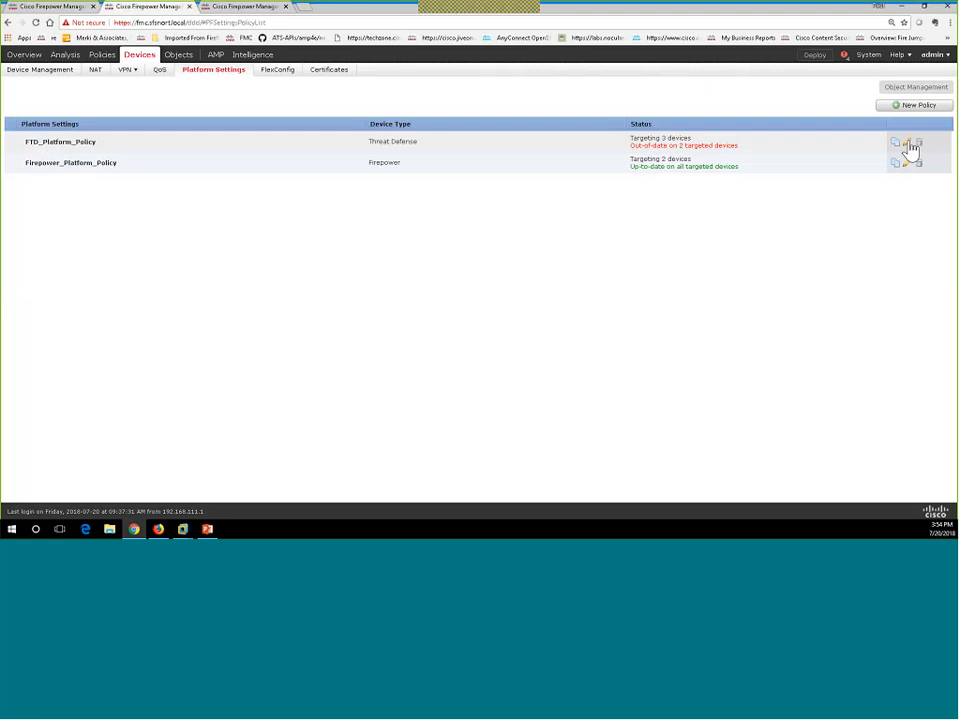
# Edit FTD_Platform_Policy and view its Fragment Settings and ICMP settings (rate limit 1, burst 1).
pyautogui.click(909, 107)
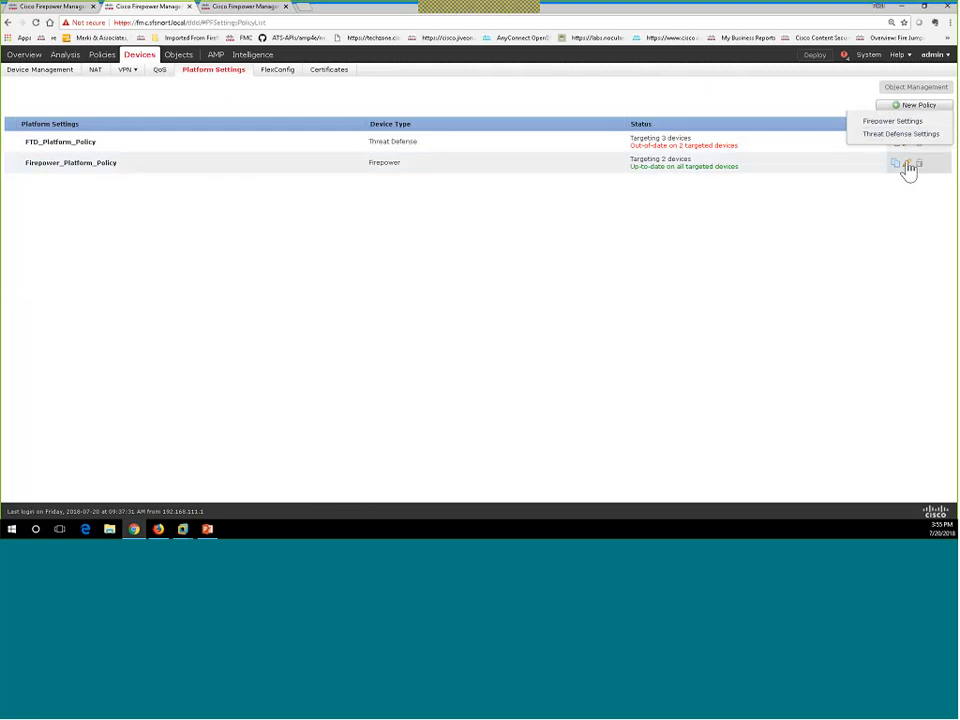
pyautogui.click(869, 198)
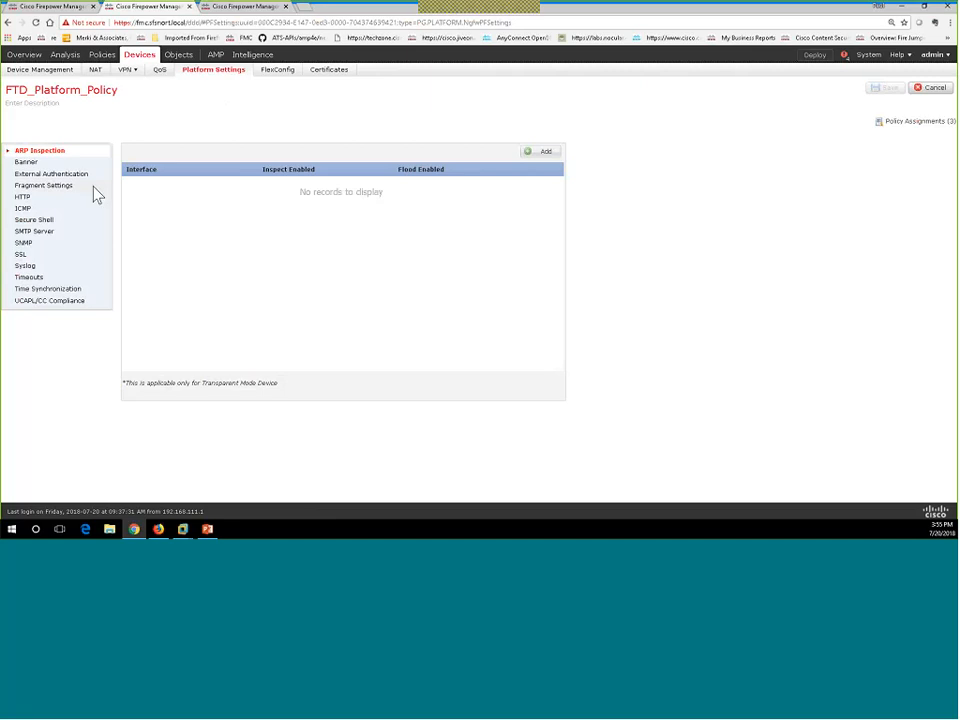
pyautogui.click(55, 186)
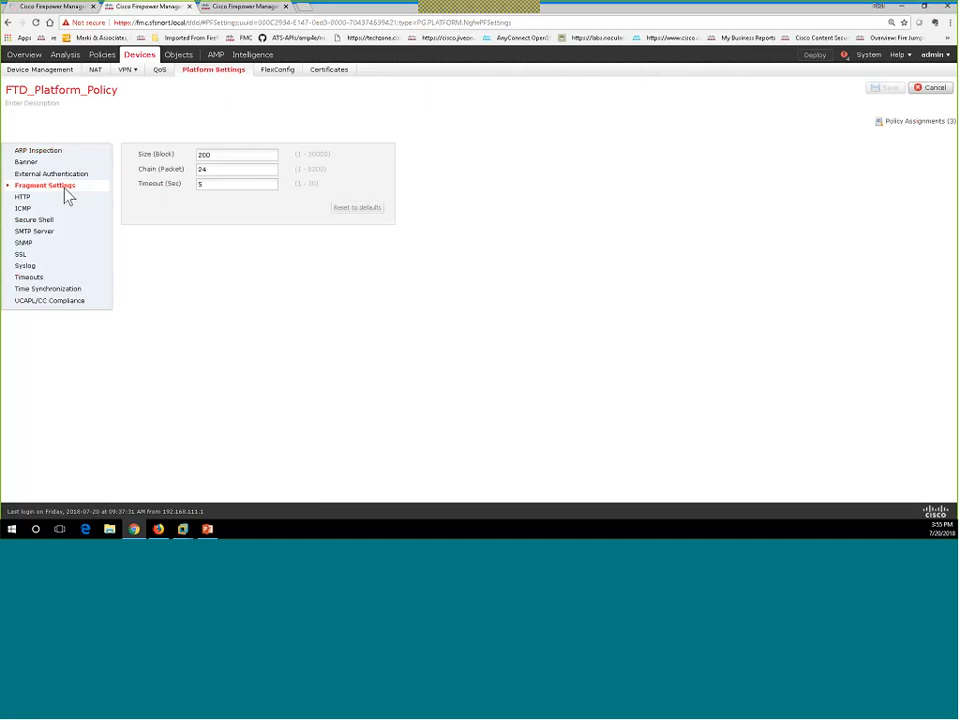
pyautogui.click(30, 212)
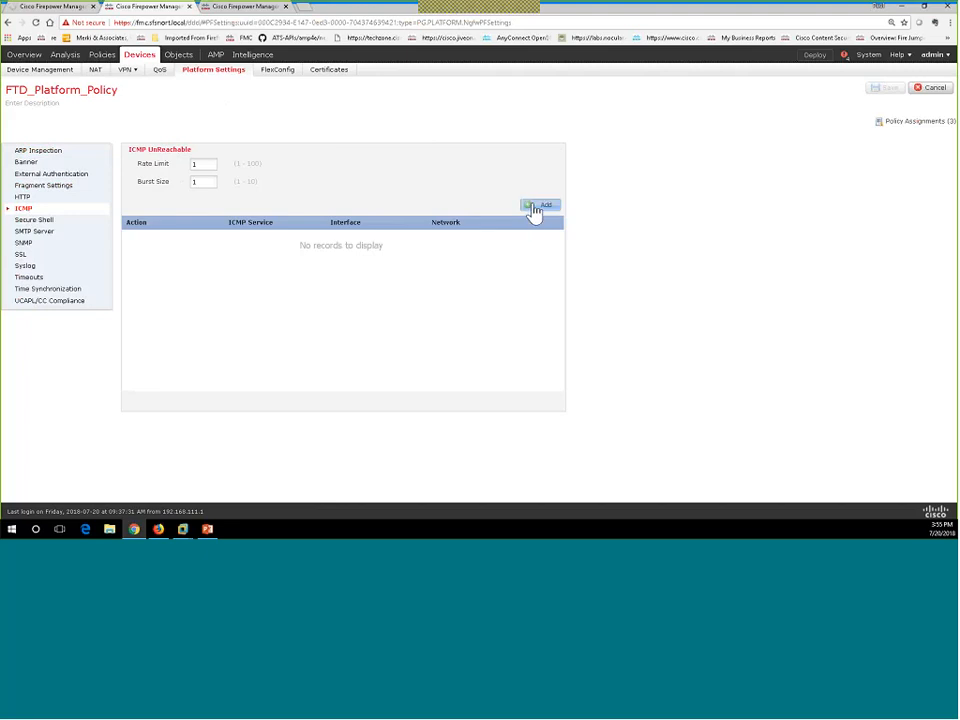
# From a new ICMP rule, create an ICMP port object 'EchoReply' with type 0 (Echo Reply).
pyautogui.click(535, 208)
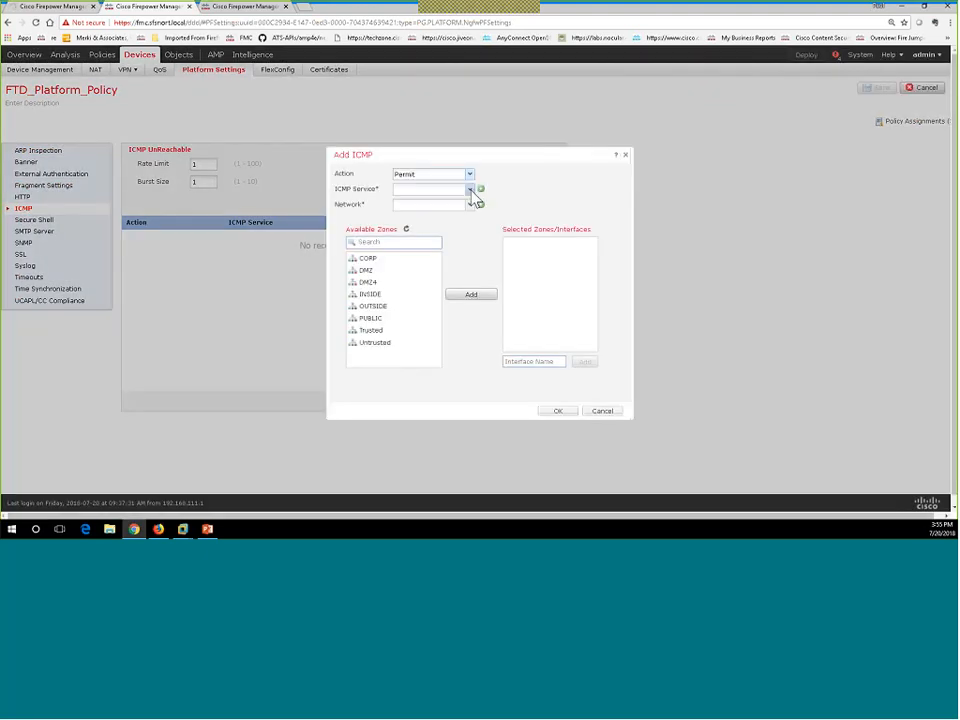
pyautogui.click(481, 190)
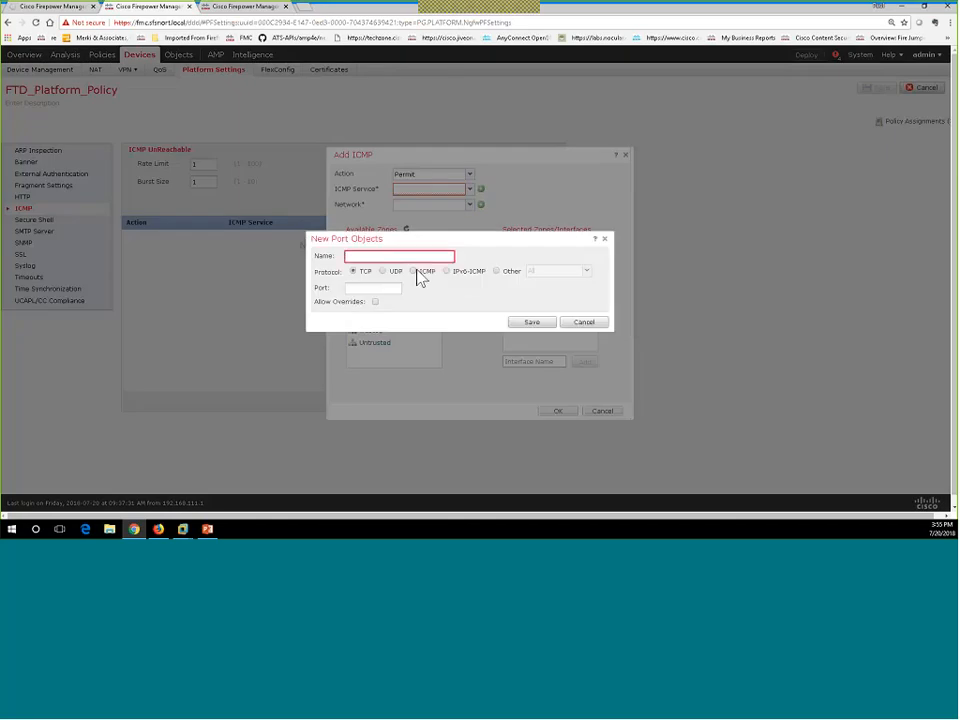
pyautogui.click(414, 272)
pyautogui.click(434, 289)
pyautogui.click(409, 318)
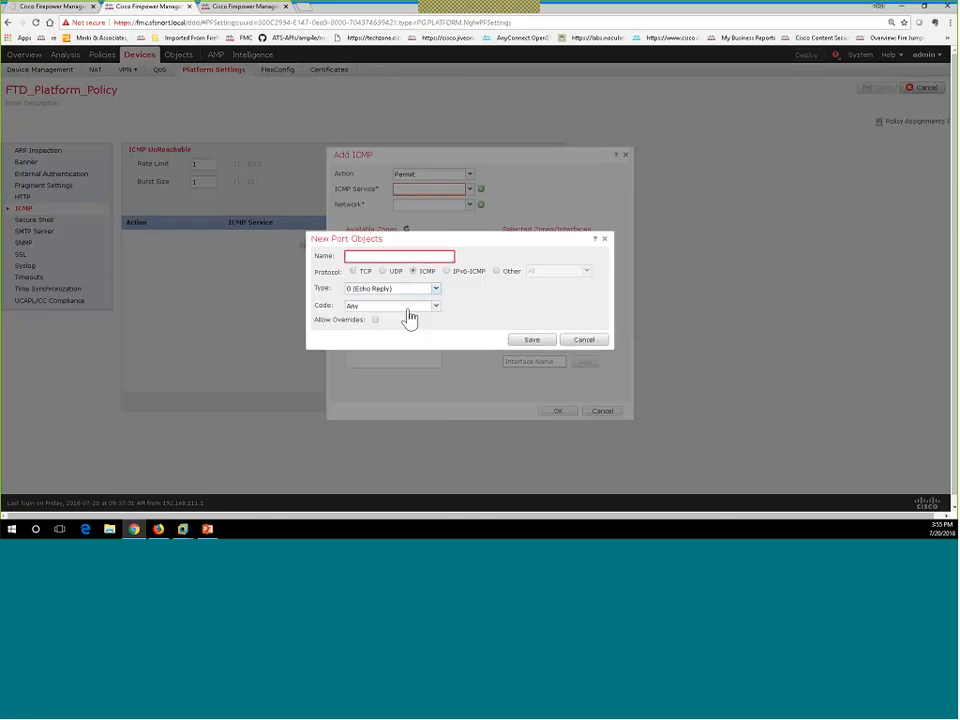
pyautogui.click(397, 256)
pyautogui.write('EchoReply')
pyautogui.click(533, 340)
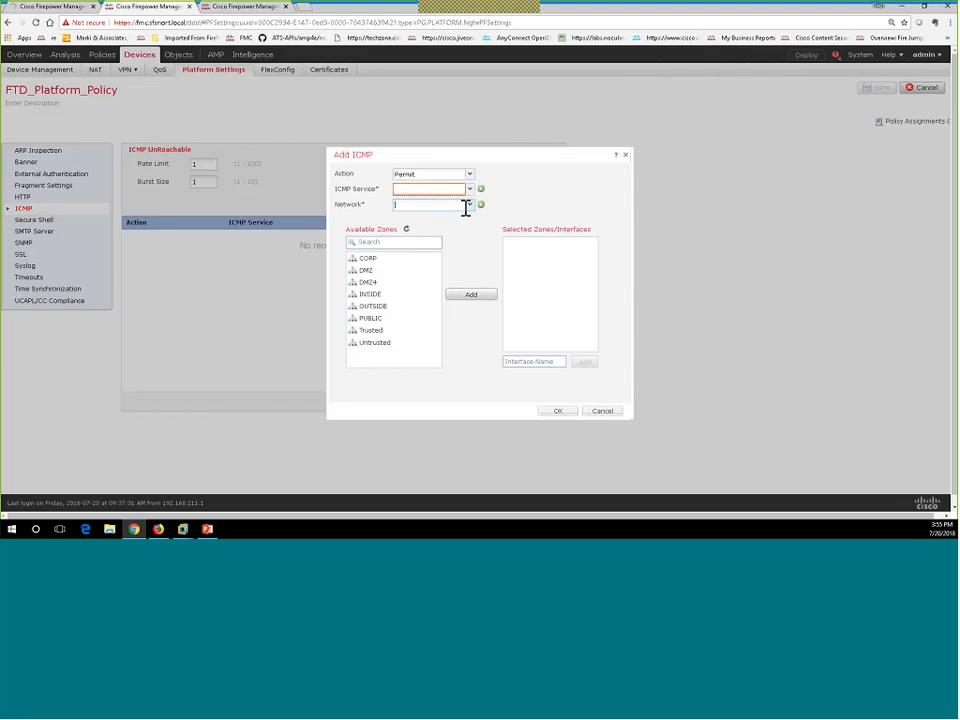
# Select EchoReply as the ICMP service, then discard the rule so the list stays empty.
pyautogui.click(466, 190)
pyautogui.click(440, 204)
pyautogui.click(602, 413)
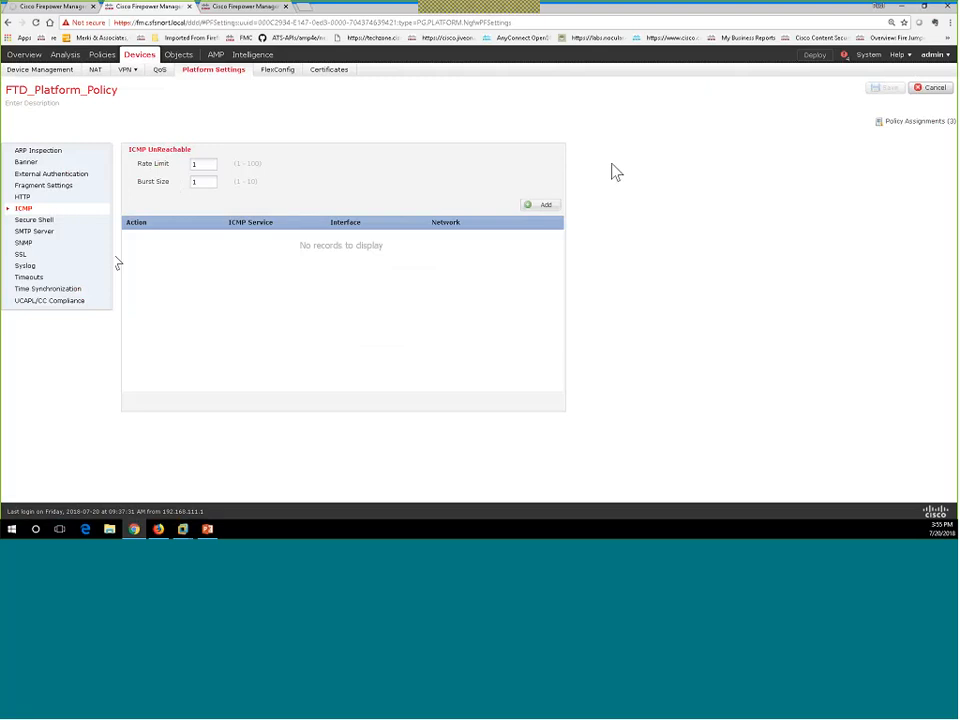
# Review the FTD policy's Time Synchronization settings and its FTD-5512X device assignment without changes.
pyautogui.click(55, 289)
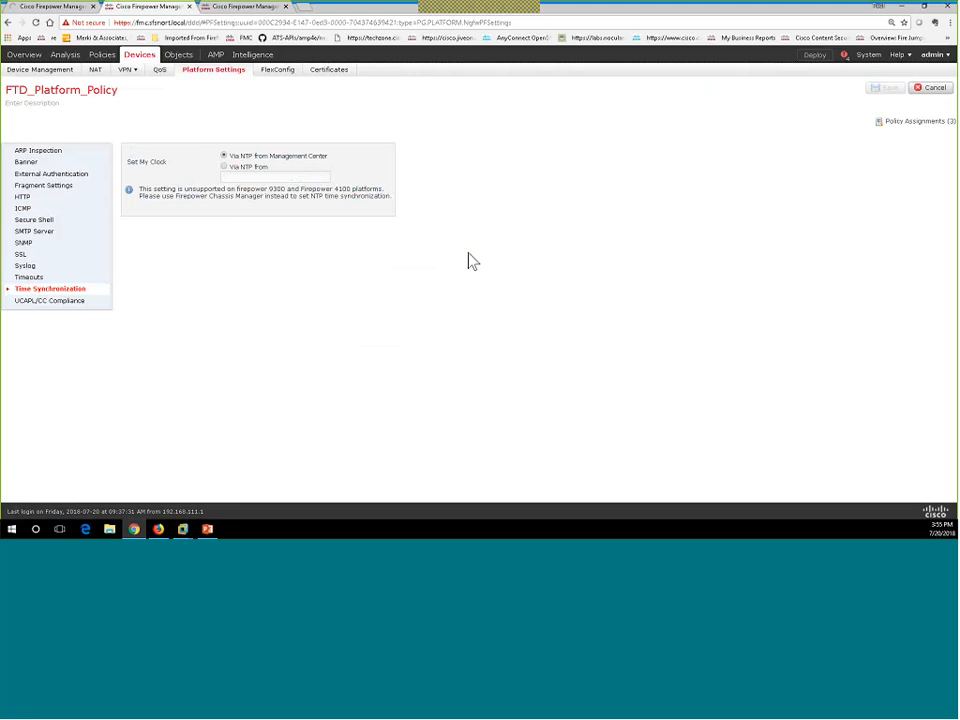
pyautogui.click(904, 128)
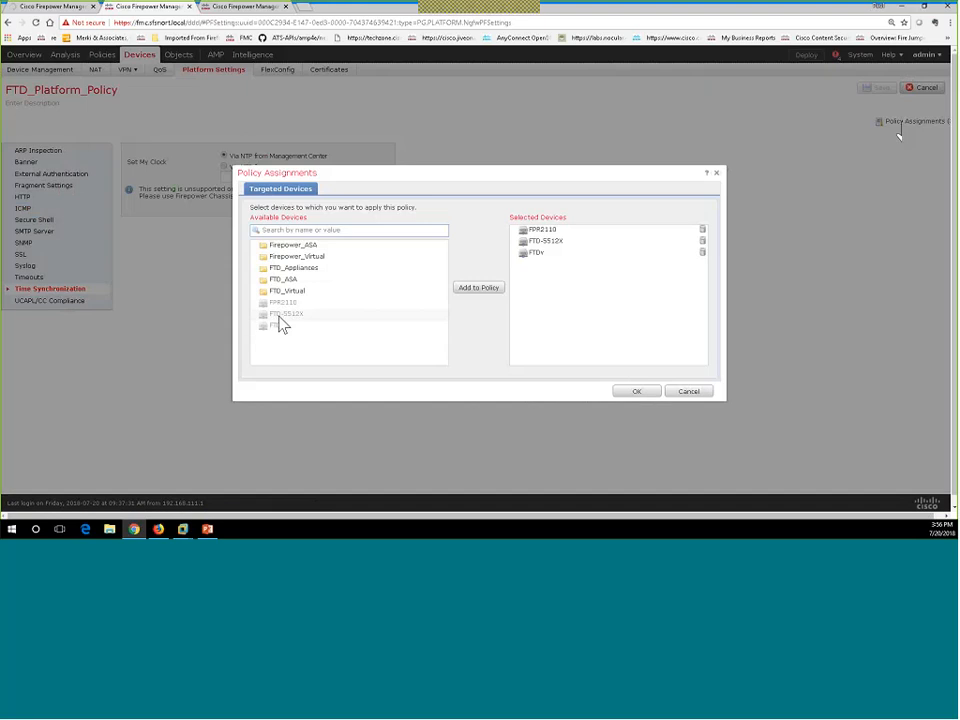
pyautogui.moveTo(283, 311)
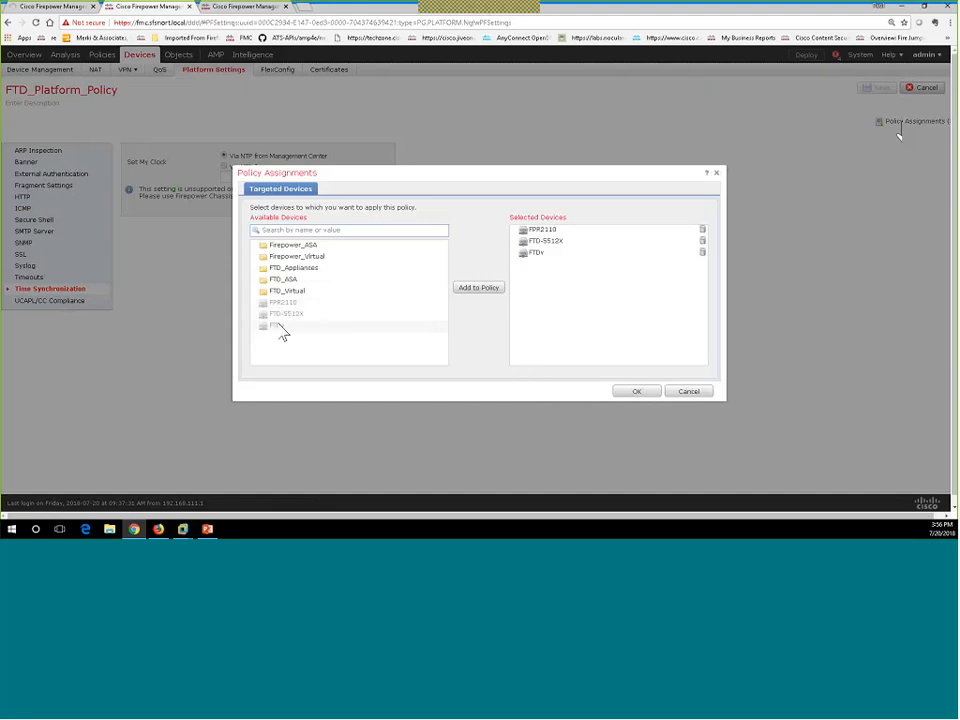
pyautogui.click(283, 316)
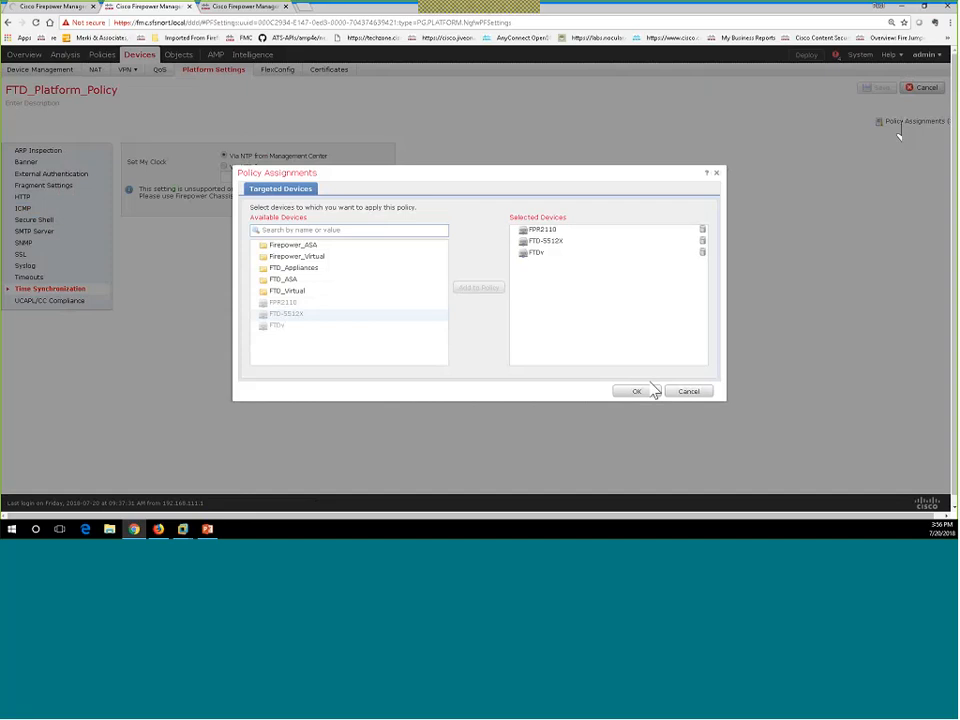
pyautogui.click(689, 393)
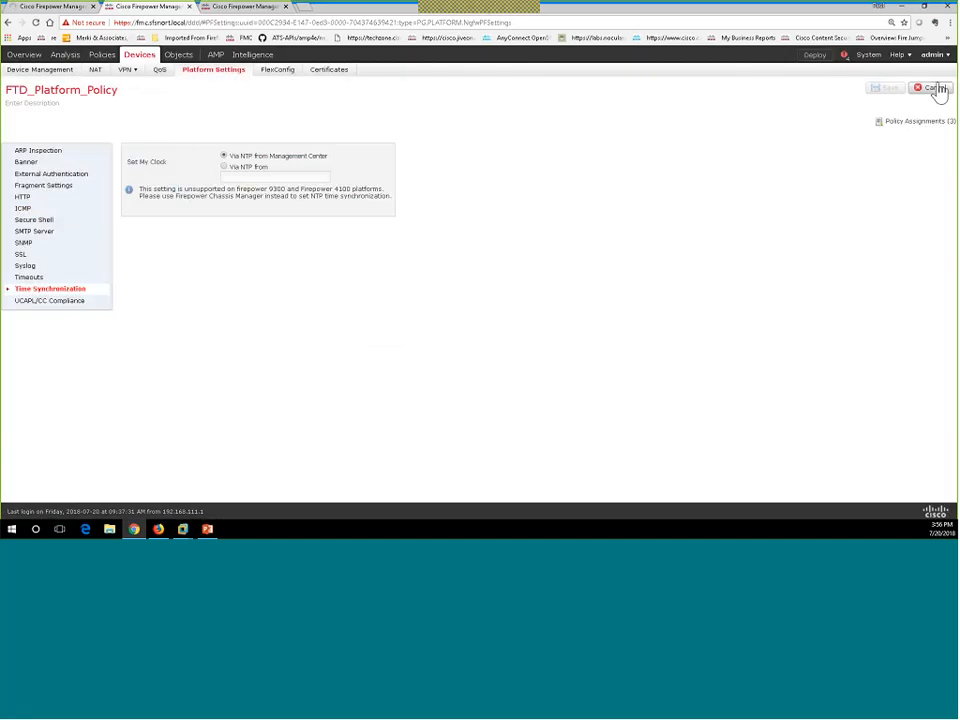
# Exit the FTD policy unsaved, open Firepower_Platform_Policy, then switch to the connection events tab.
pyautogui.click(935, 88)
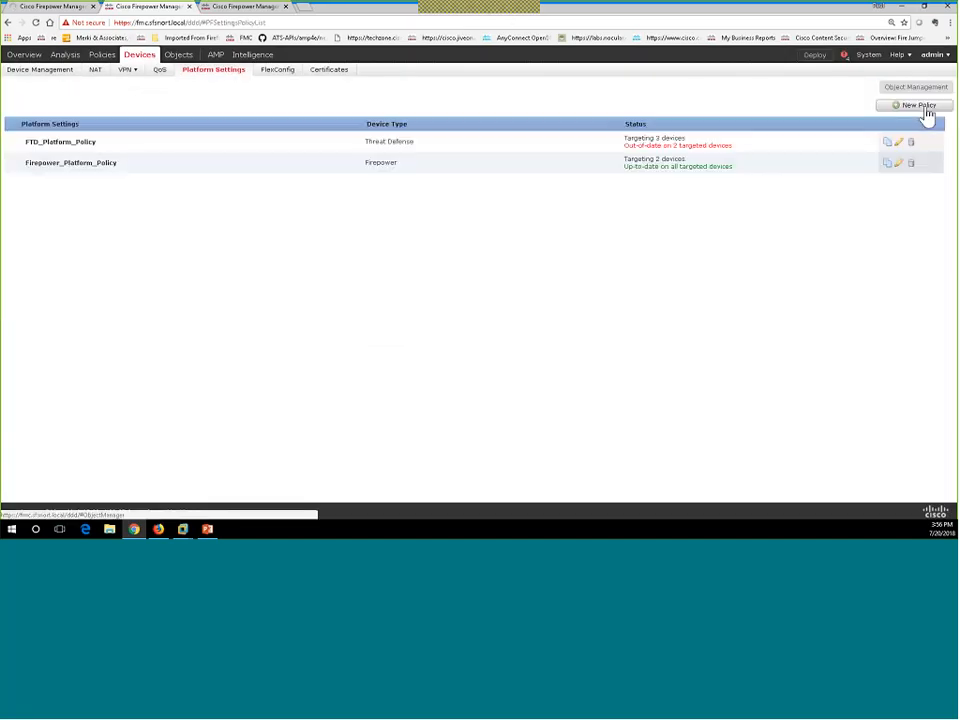
pyautogui.click(899, 165)
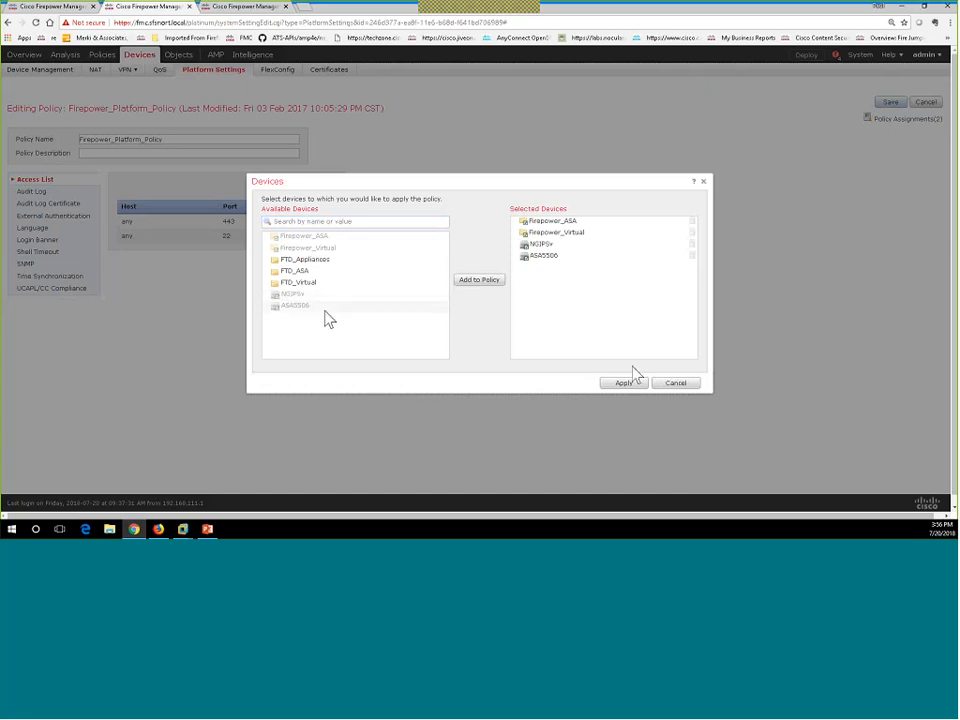
pyautogui.click(670, 384)
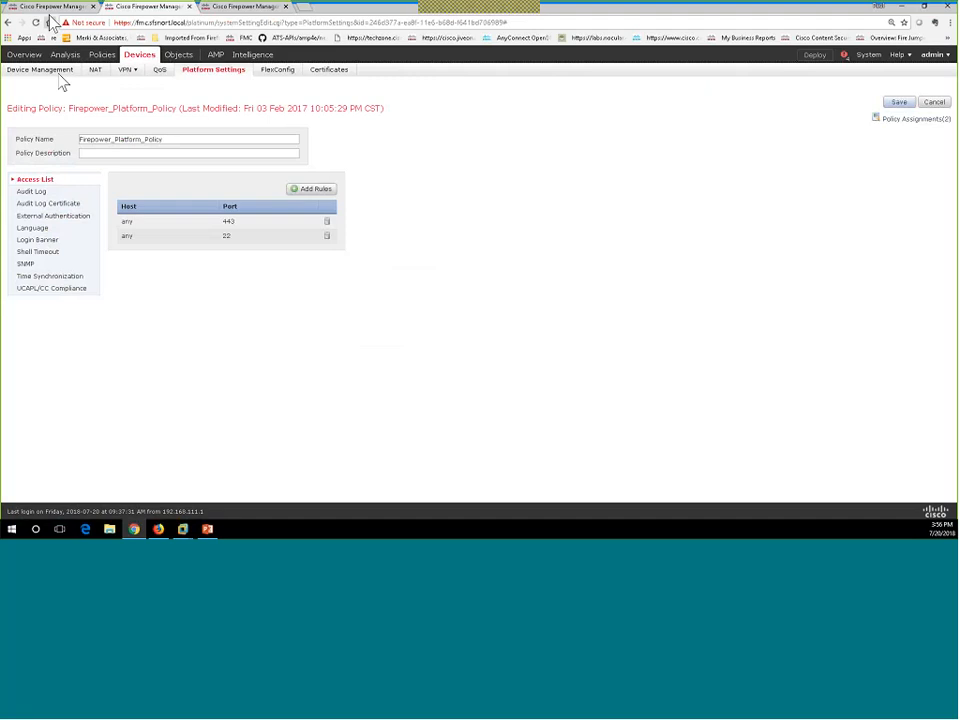
pyautogui.click(52, 7)
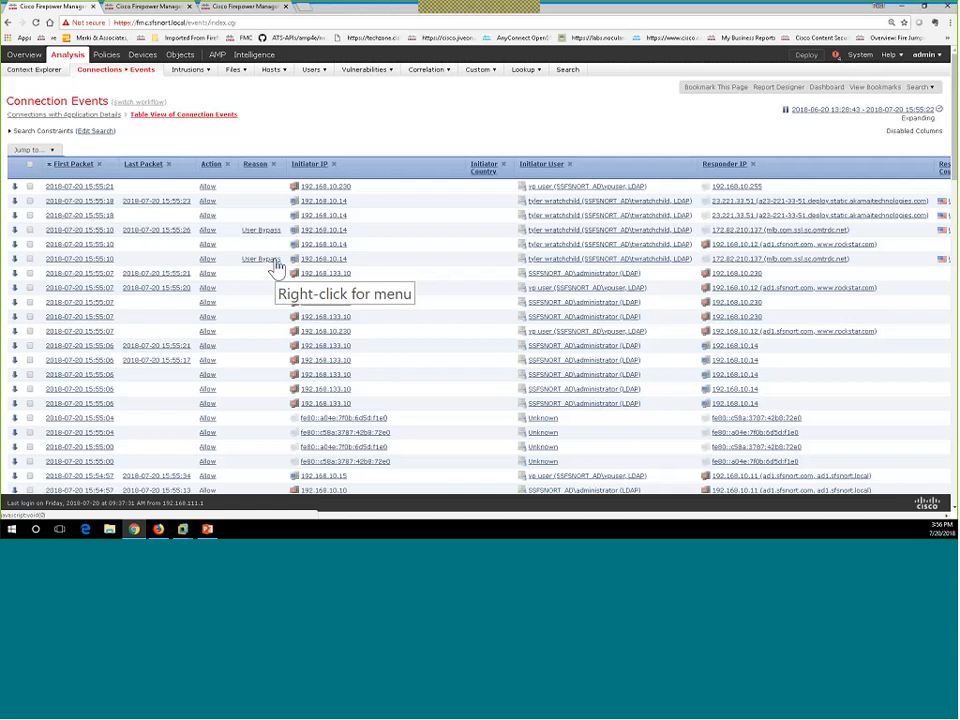
# Scroll through the allowed connections in the Connection Events table, then go to Overview.
pyautogui.scroll(-8, 276, 268)
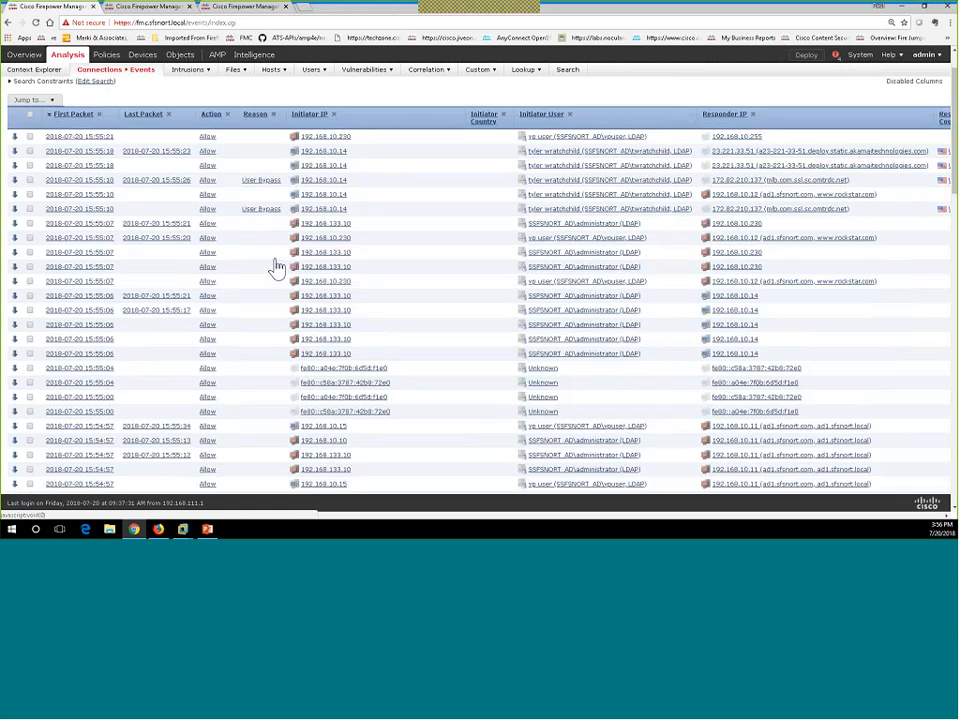
pyautogui.scroll(-10, 278, 268)
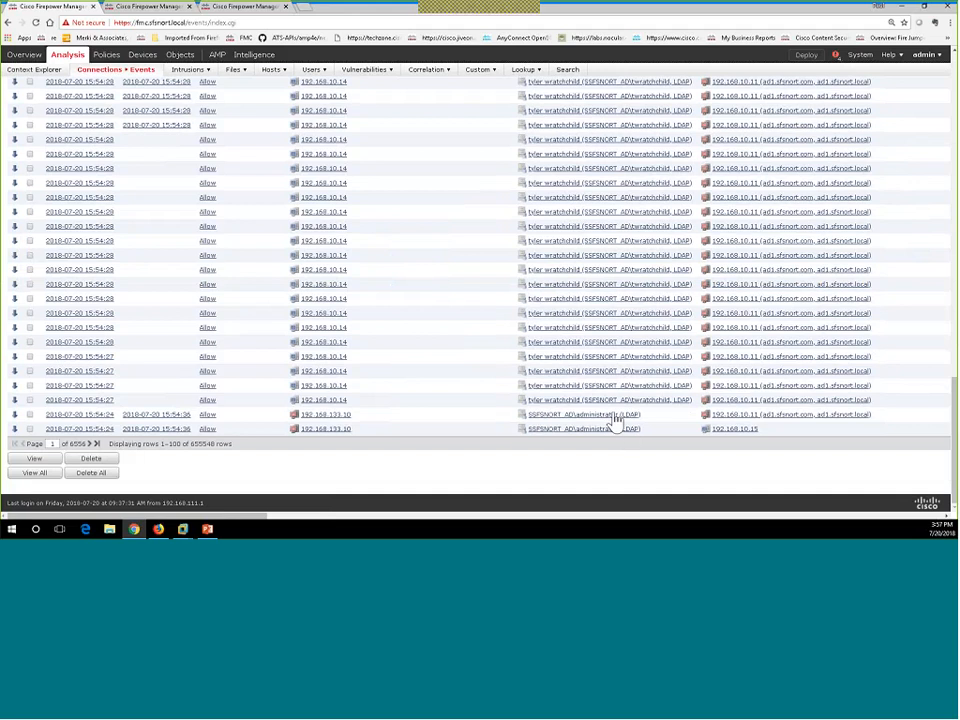
pyautogui.scroll(4, 617, 422)
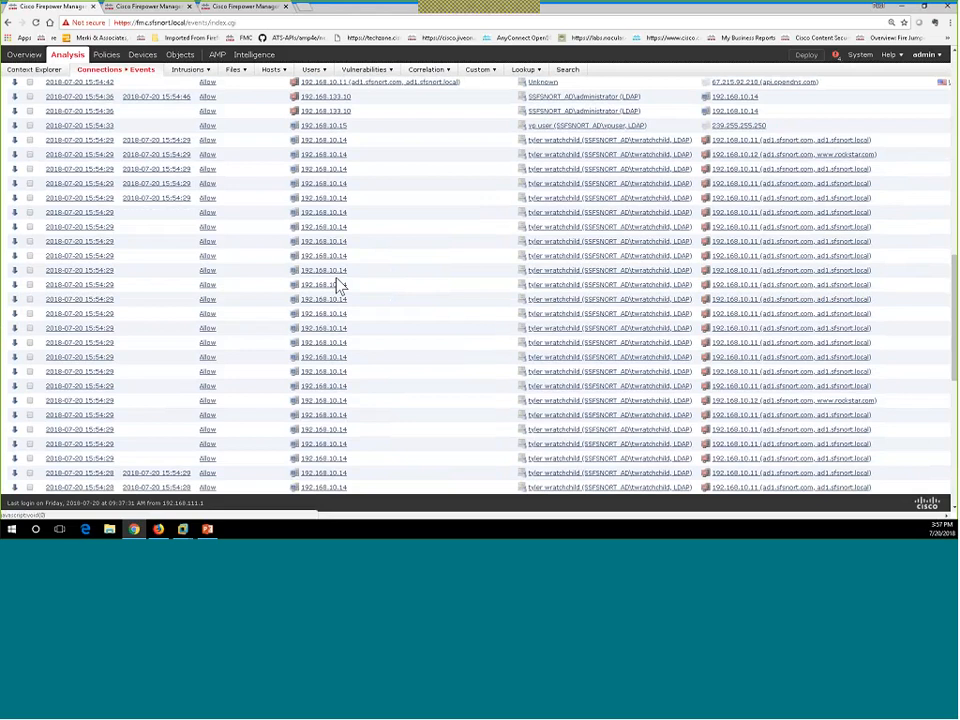
pyautogui.scroll(10, 338, 287)
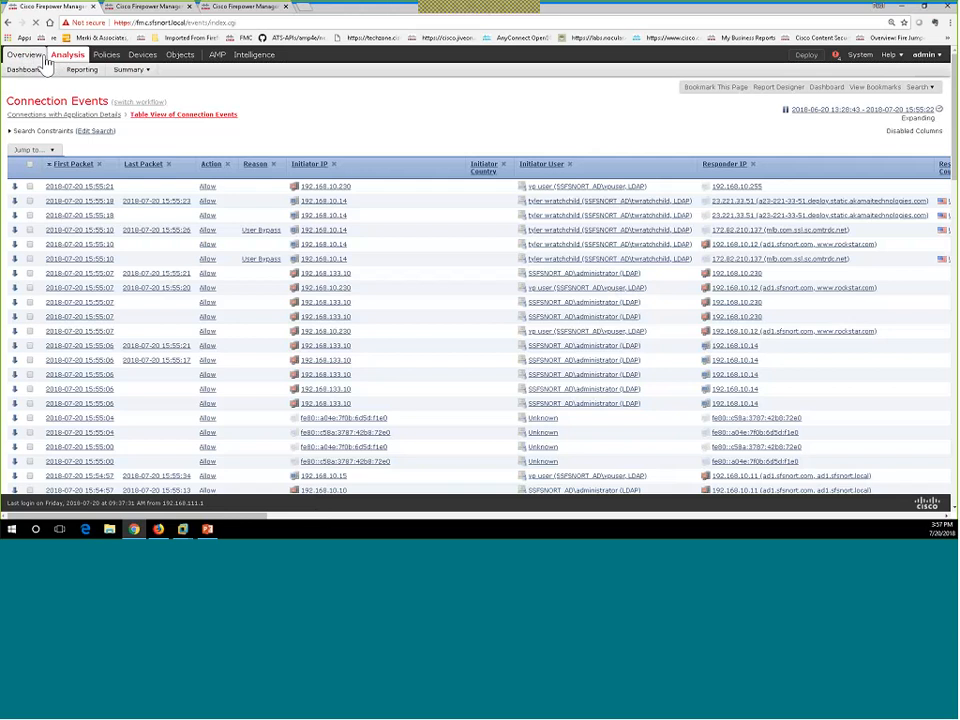
pyautogui.click(40, 58)
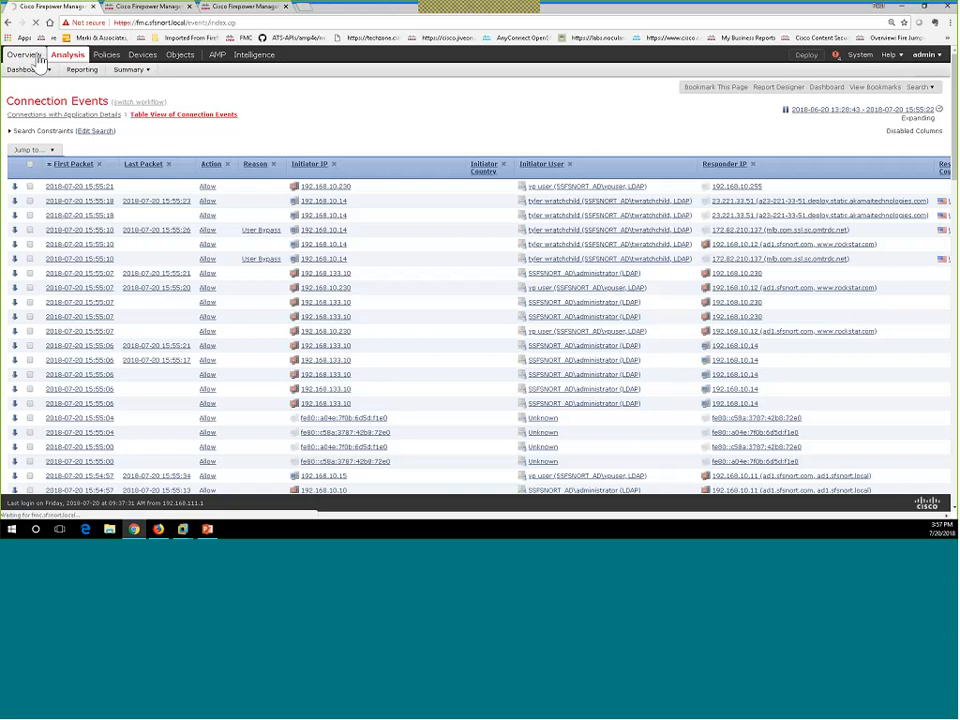
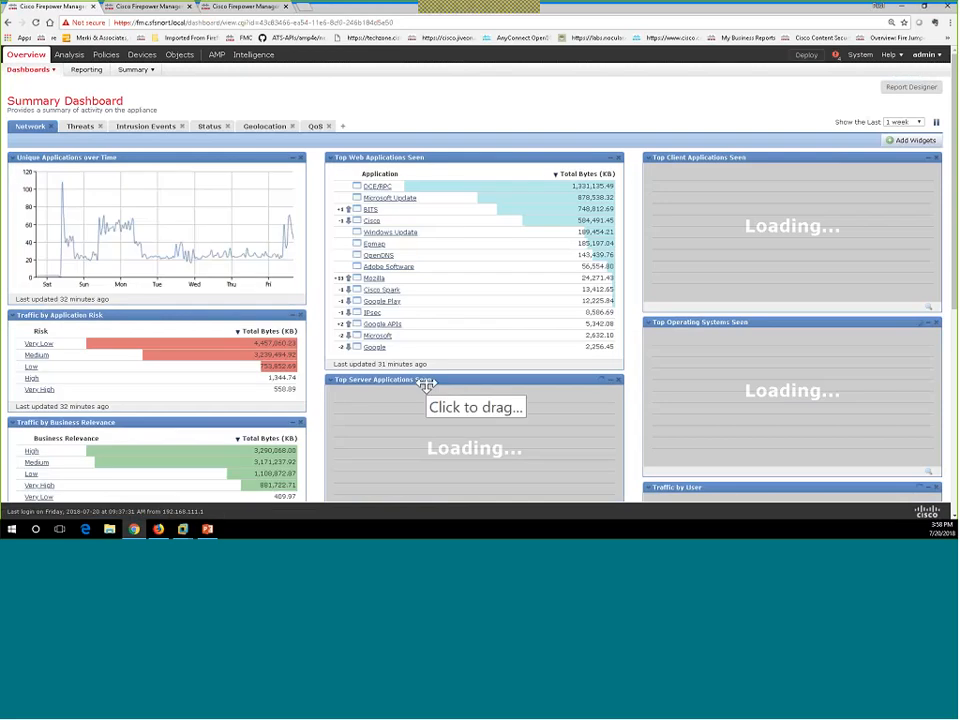
# Open the Top Operating Systems Seen widget's settings, showing the Hosts table and OS Name field.
pyautogui.scroll(-1, 413, 366)
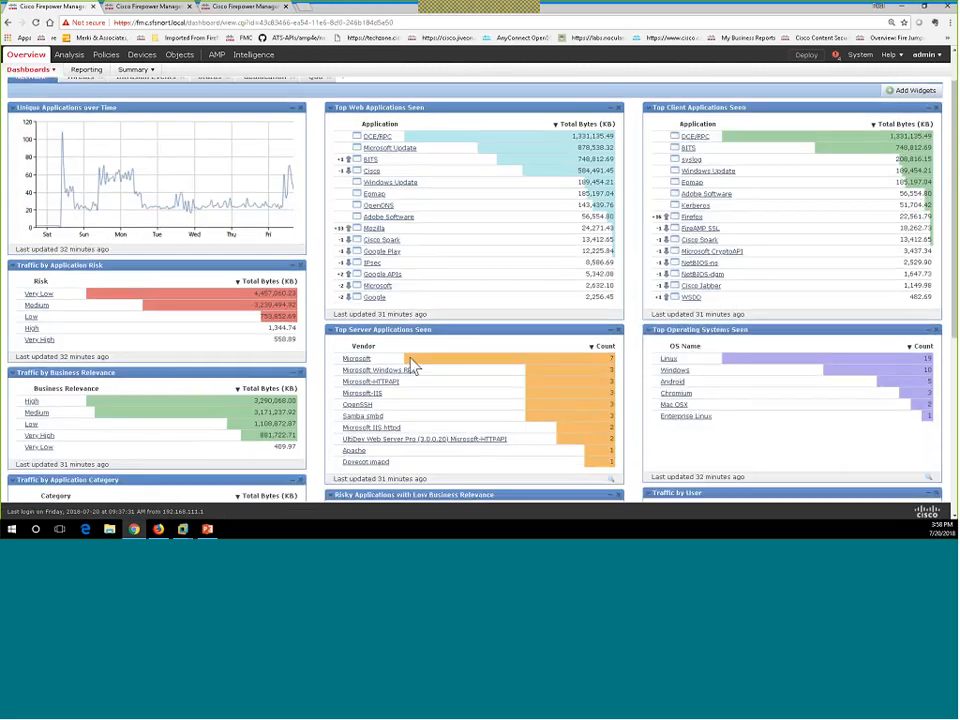
pyautogui.scroll(-1, 413, 366)
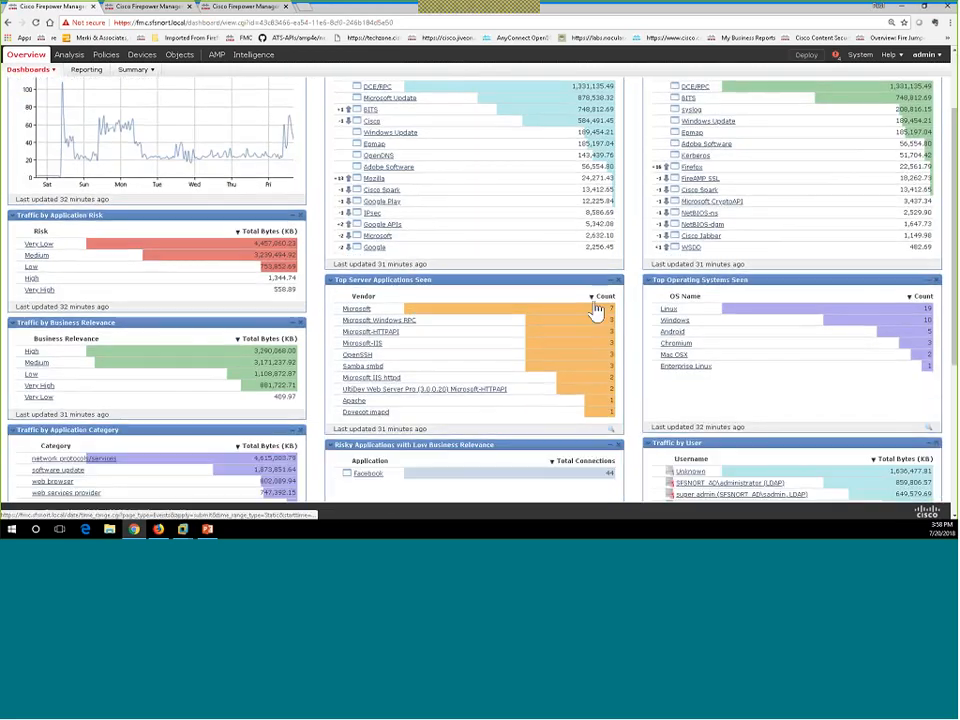
pyautogui.click(649, 284)
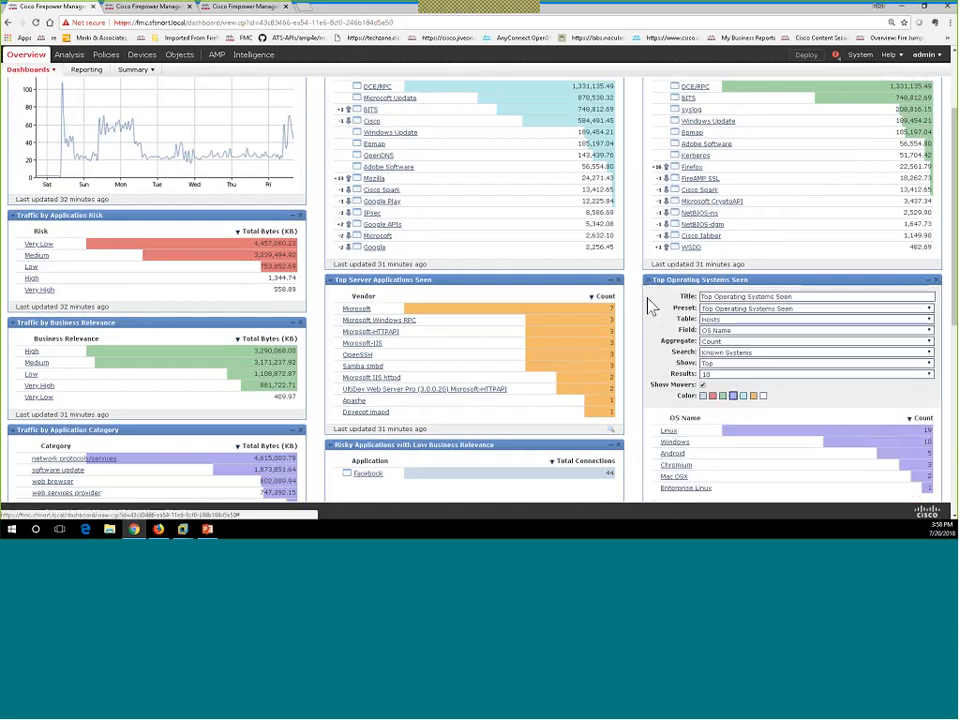
# Browse the Table and Field choices unchanged, collapse the settings, and return to the dashboard top.
pyautogui.click(714, 318)
pyautogui.click(716, 322)
pyautogui.click(724, 331)
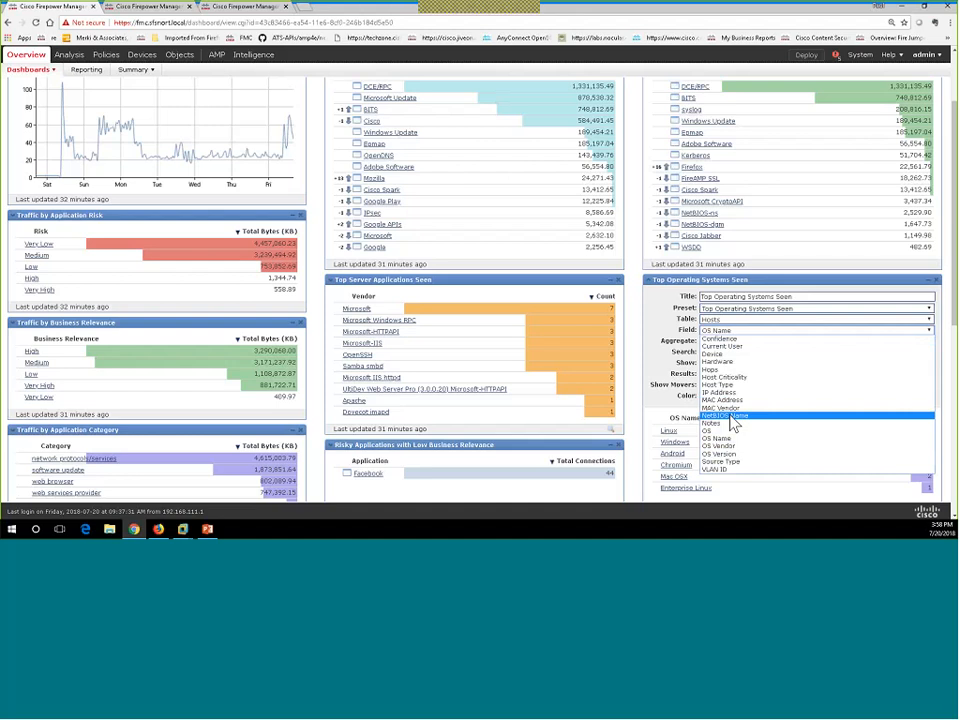
pyautogui.click(651, 290)
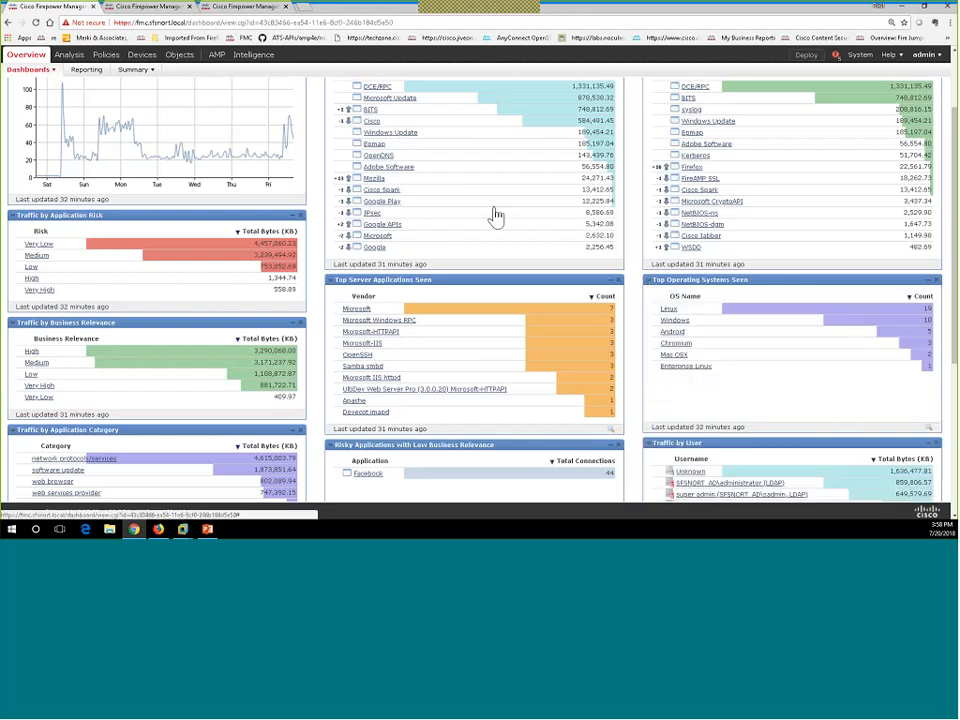
pyautogui.scroll(2, 531, 315)
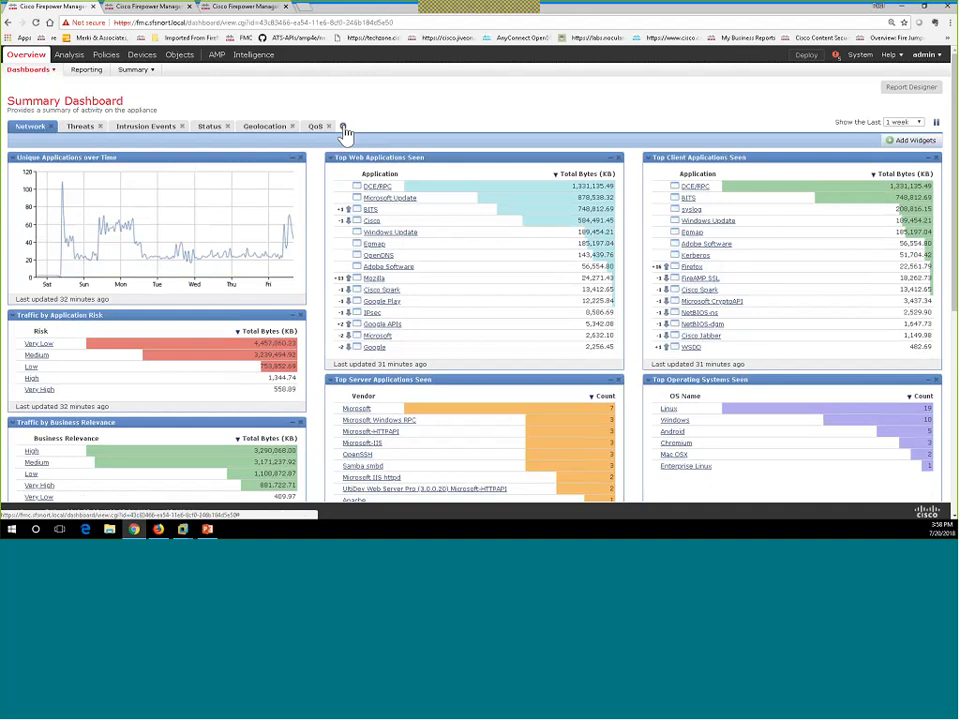
# Add a dashboard tab named 'FFPH' and show its Add Widgets list.
pyautogui.click(342, 127)
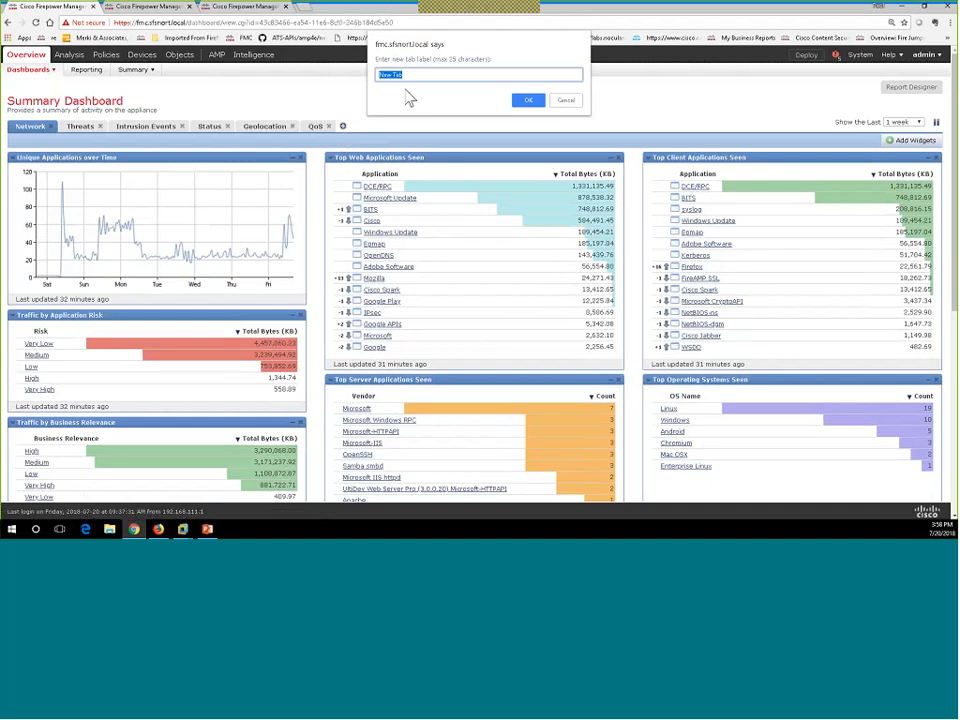
pyautogui.write('FFPH')
pyautogui.click(536, 104)
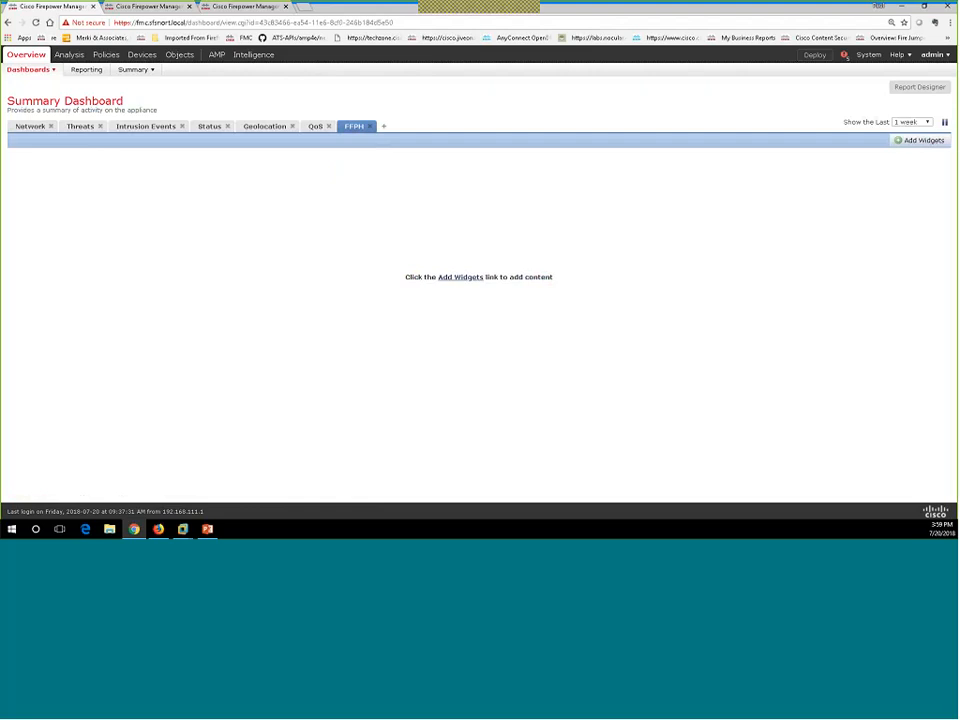
pyautogui.click(469, 280)
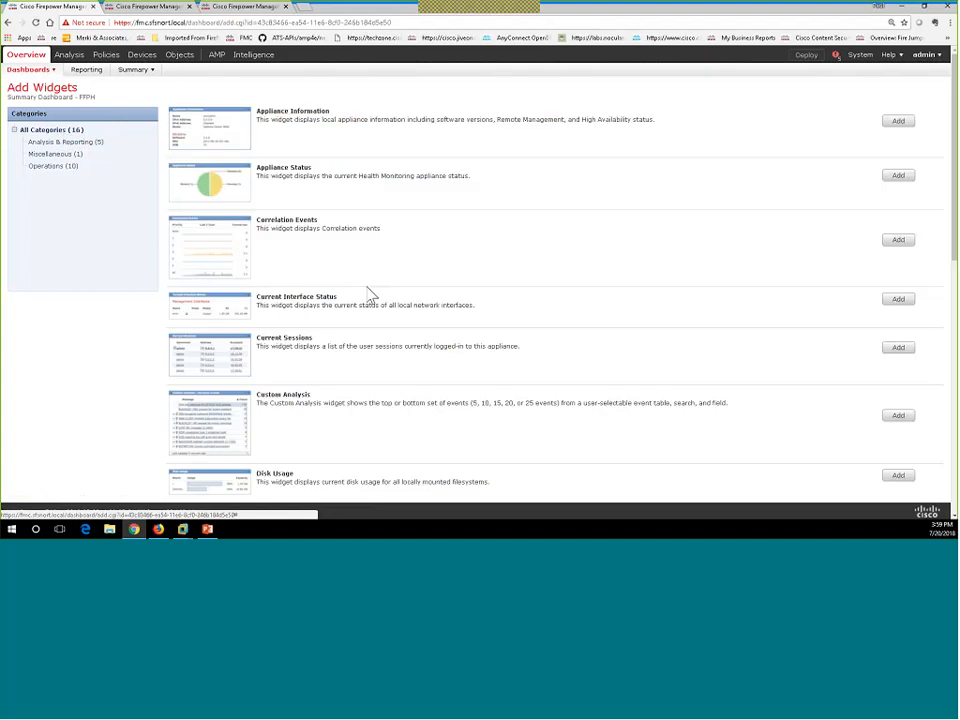
# Add one Custom Analysis widget to the FFPH tab and finish adding widgets.
pyautogui.scroll(-1, 368, 295)
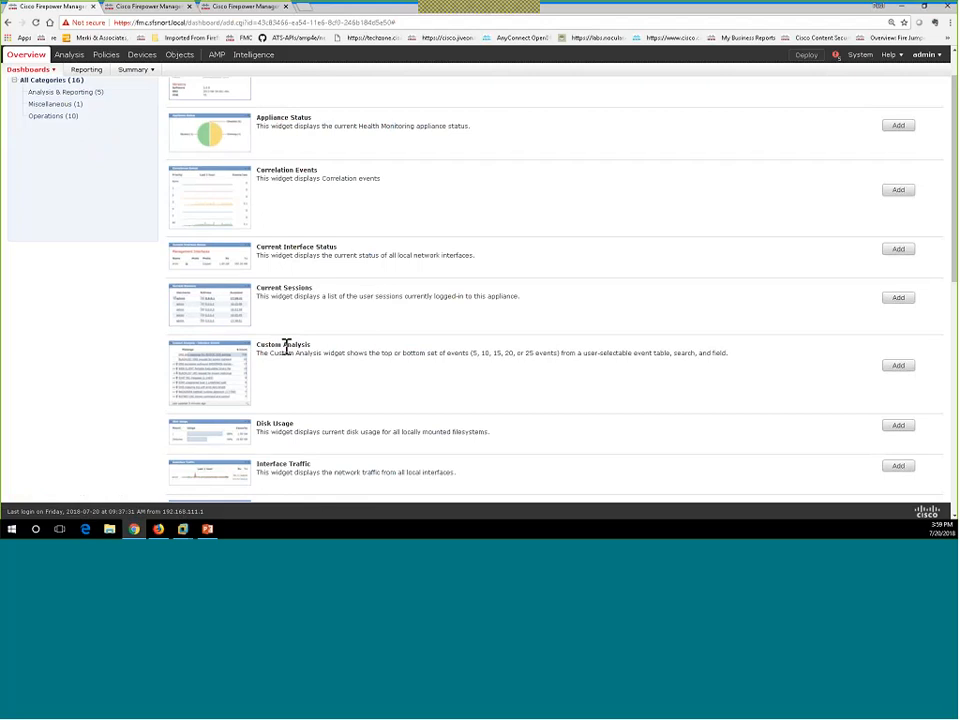
pyautogui.click(902, 366)
pyautogui.scroll(-10, 578, 375)
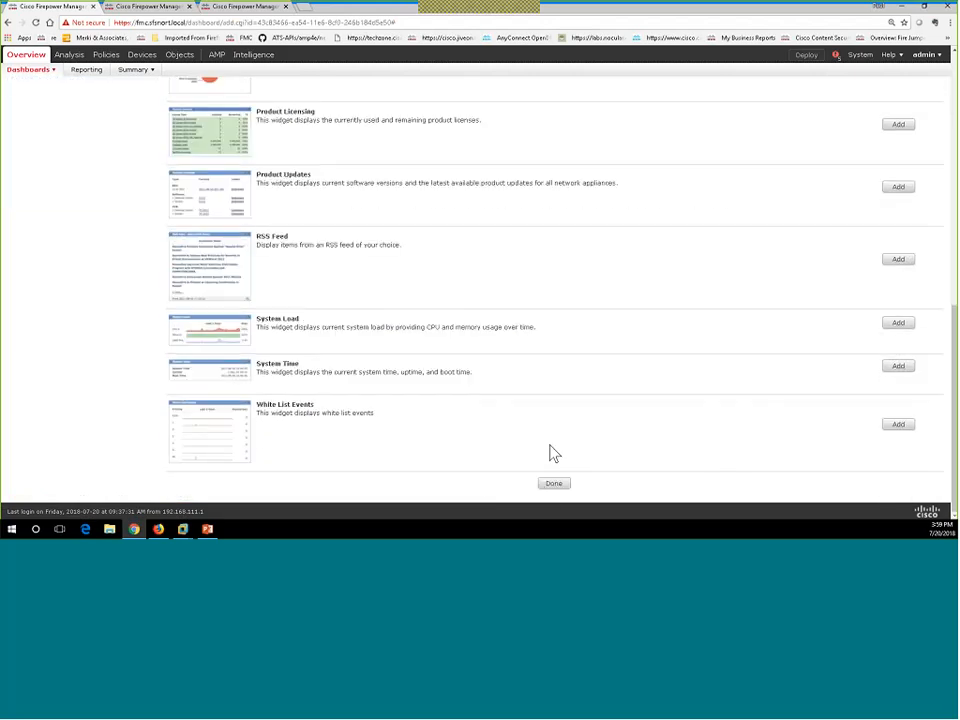
pyautogui.click(550, 487)
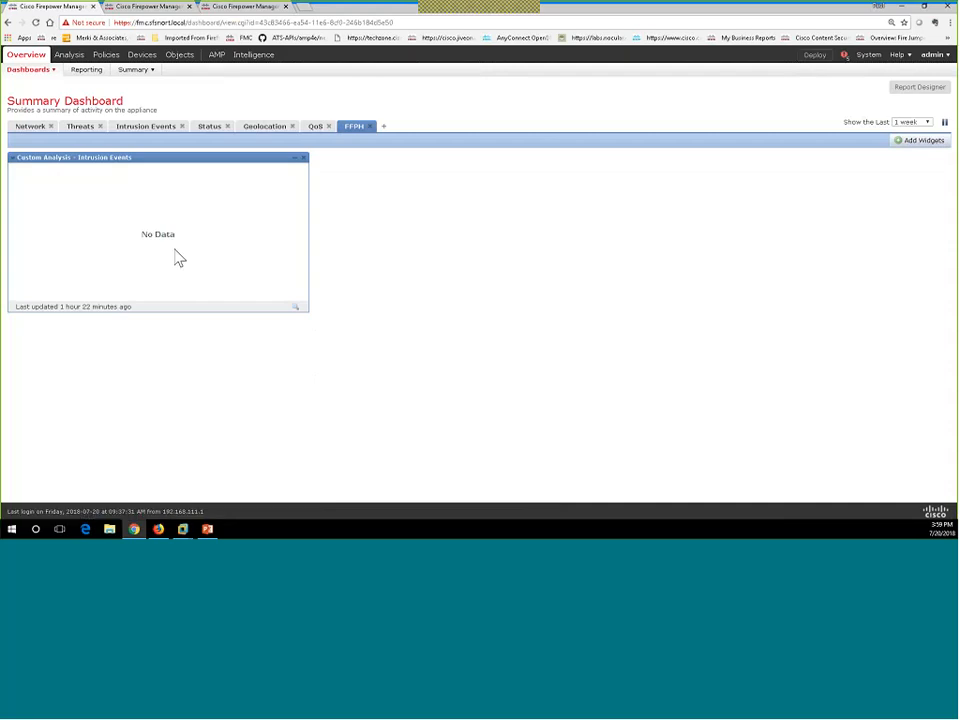
# Set the Custom Analysis widget to Audit Log Events by Date, top 20 results, red bars.
pyautogui.click(12, 158)
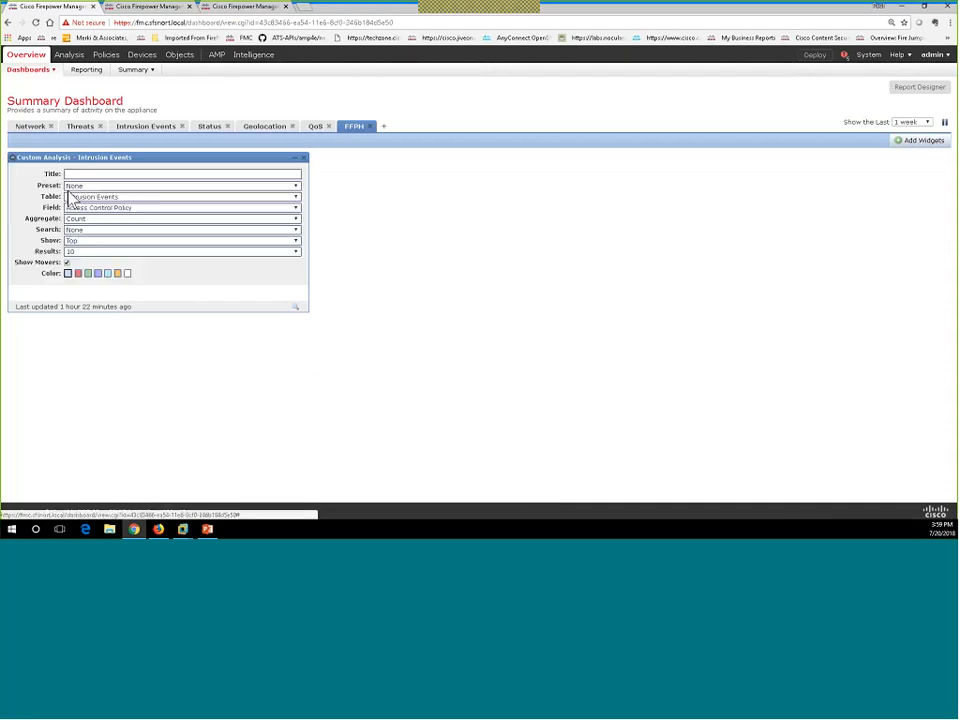
pyautogui.click(97, 198)
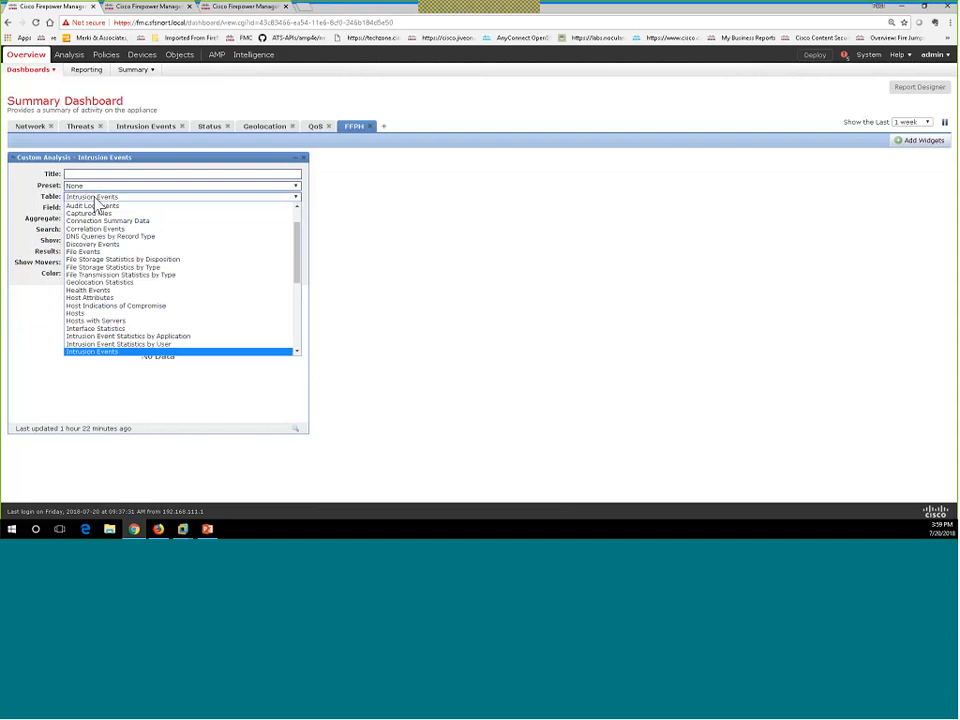
pyautogui.click(98, 206)
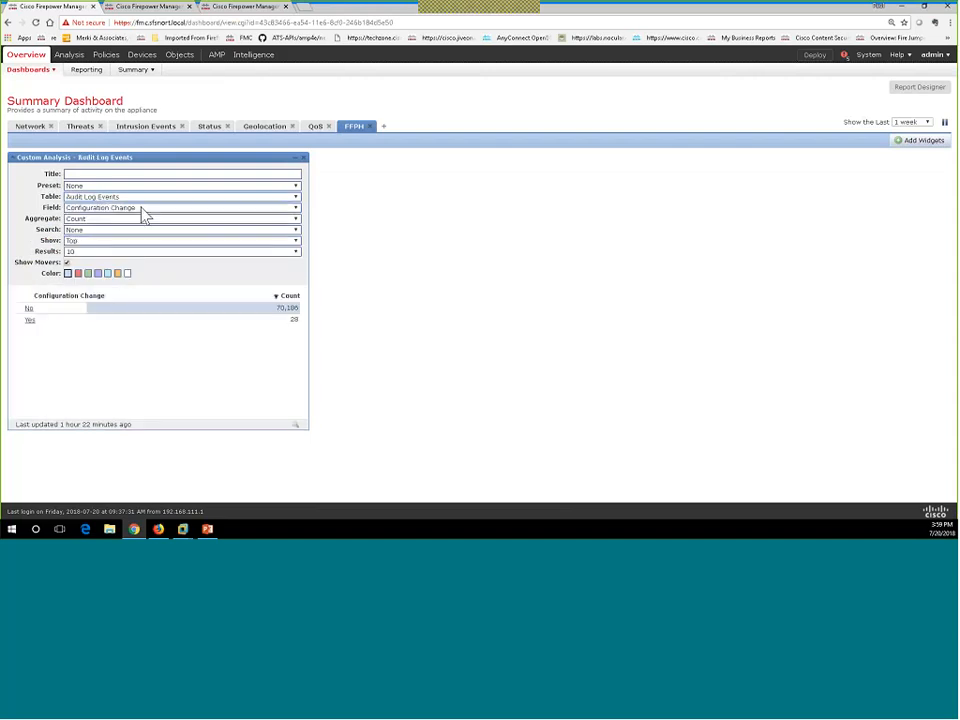
pyautogui.click(116, 210)
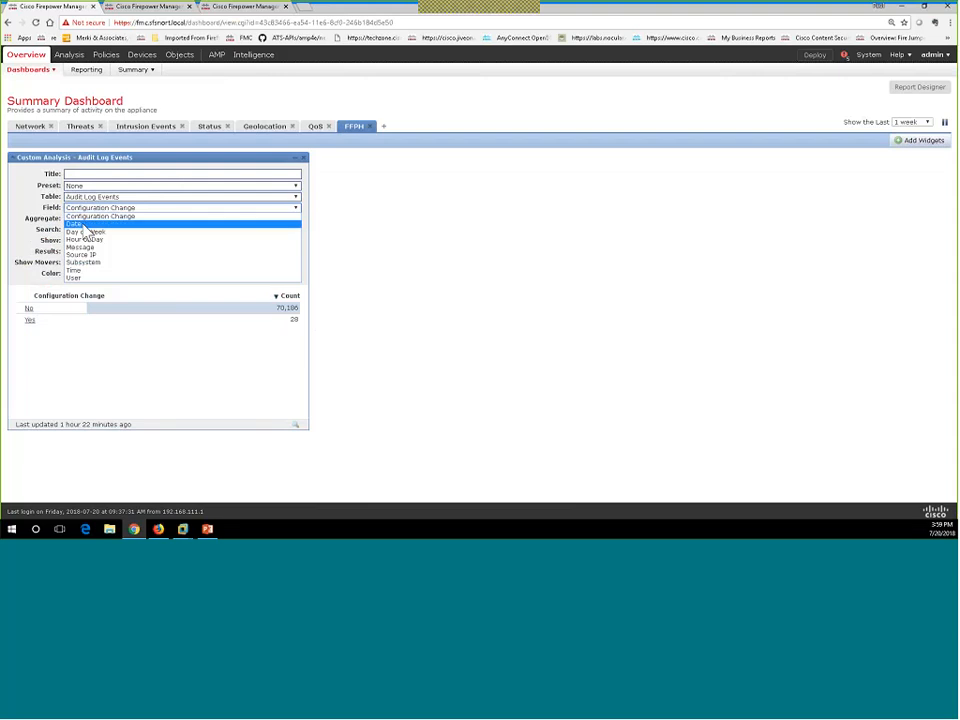
pyautogui.click(86, 226)
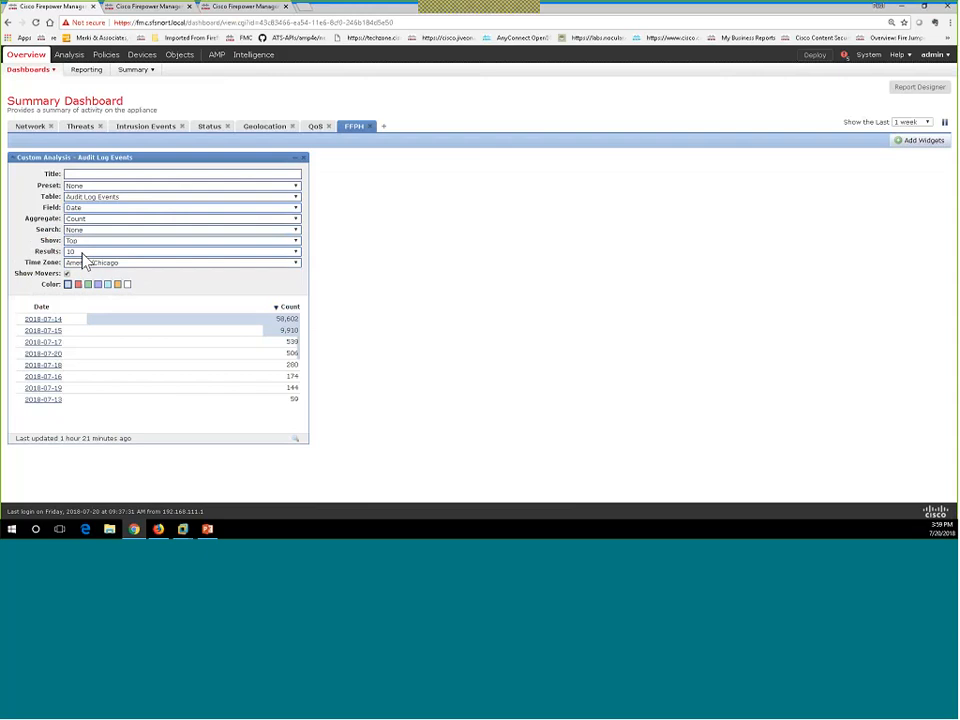
pyautogui.click(85, 252)
pyautogui.click(76, 287)
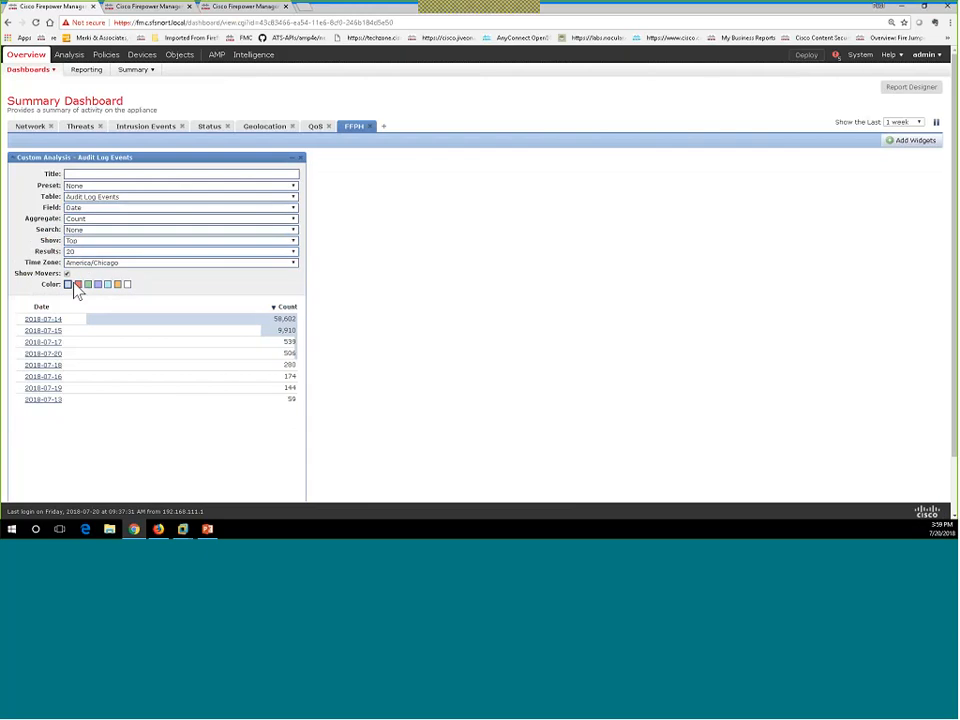
pyautogui.click(78, 285)
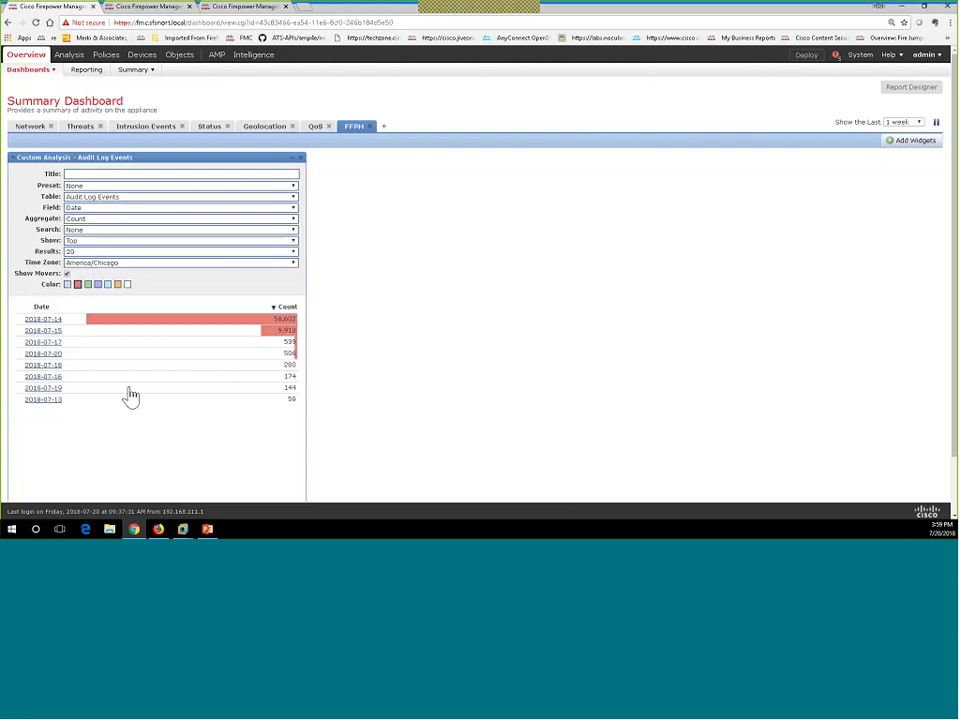
# Change the grouping field to Time, then settle on User.
pyautogui.click(80, 209)
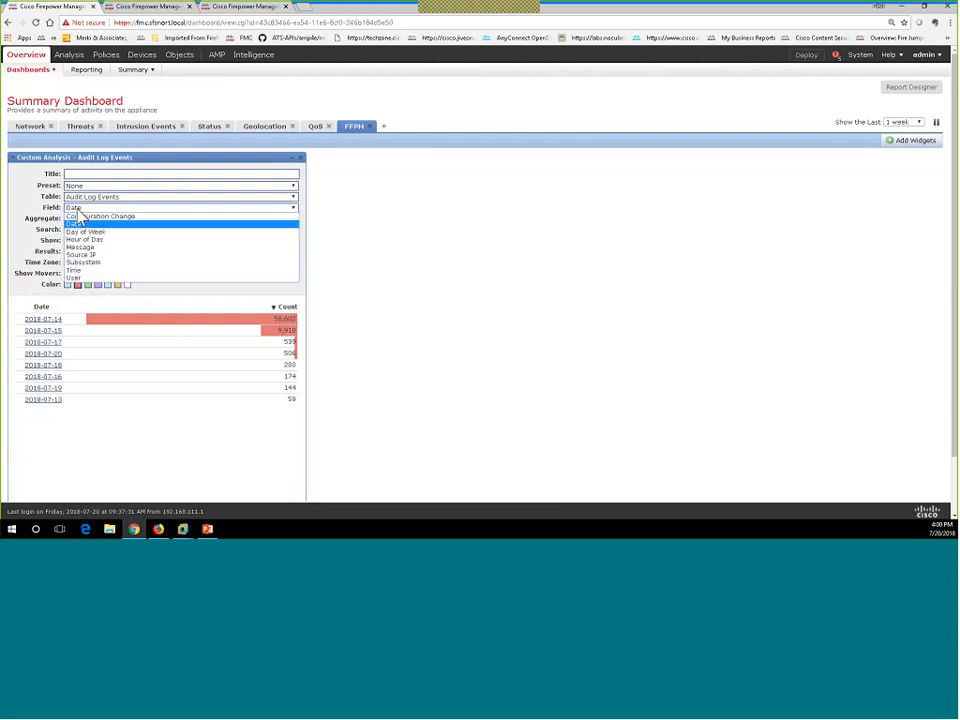
pyautogui.click(76, 271)
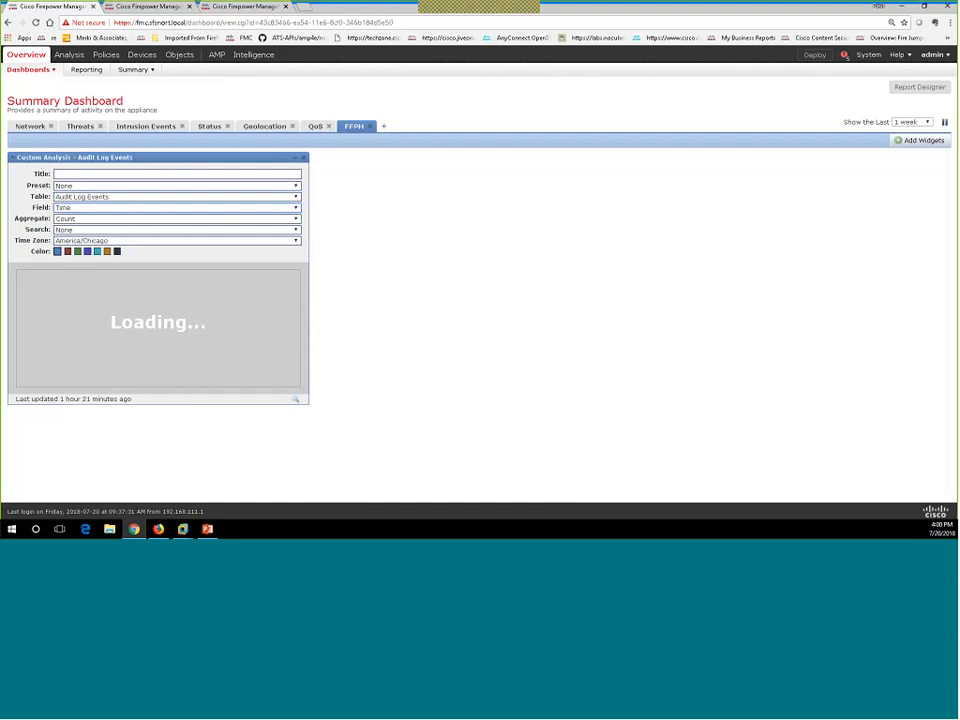
pyautogui.click(76, 207)
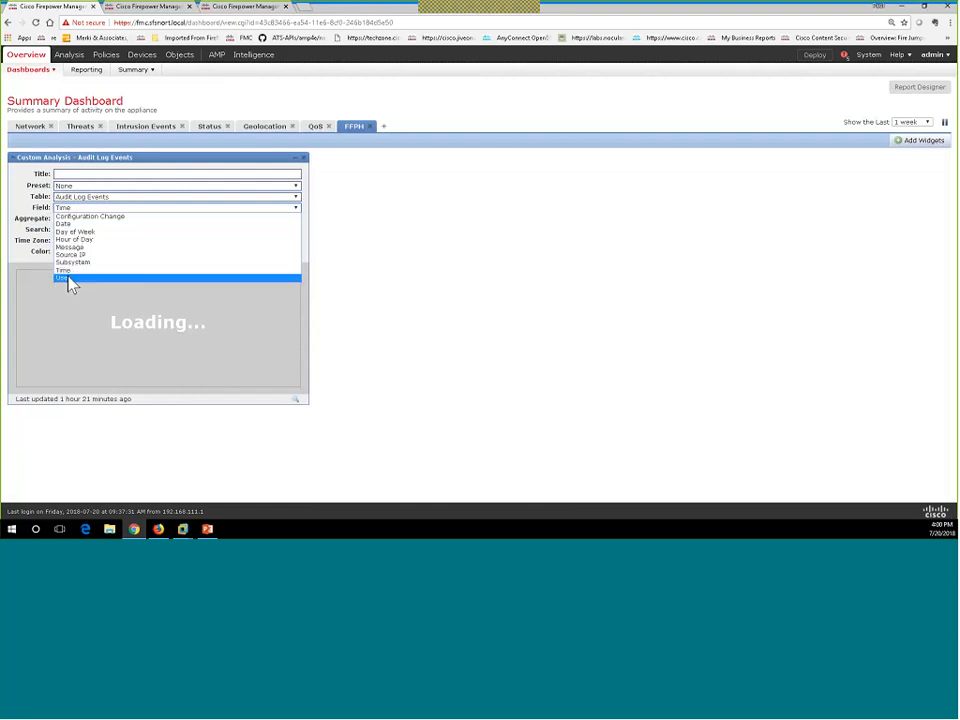
pyautogui.click(69, 279)
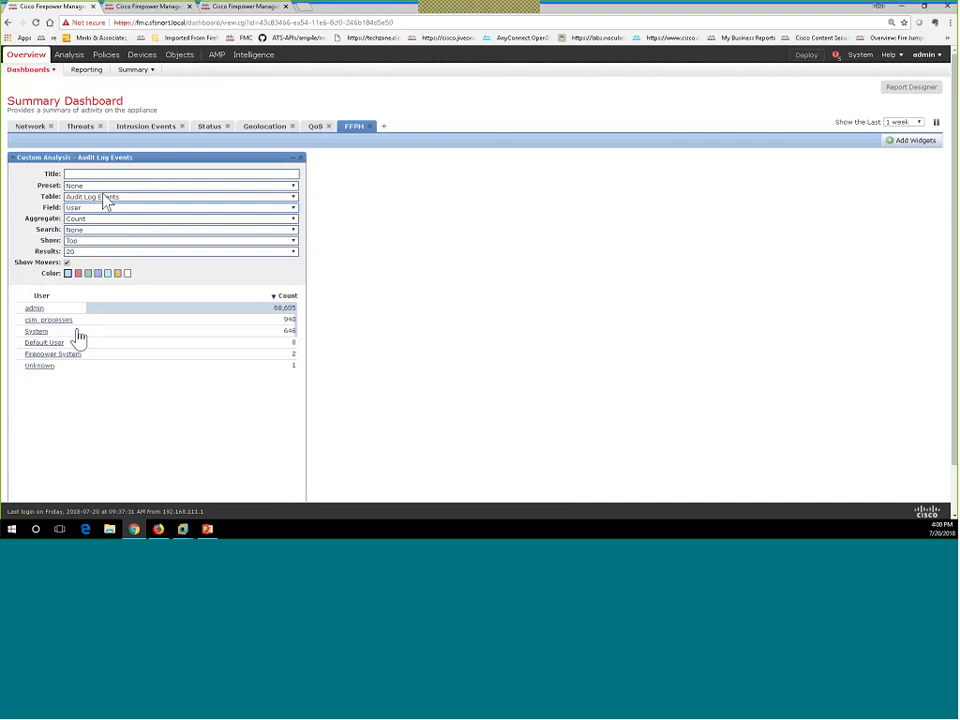
# Set the widget's Table to Scan Results and its Field to Target.
pyautogui.click(104, 198)
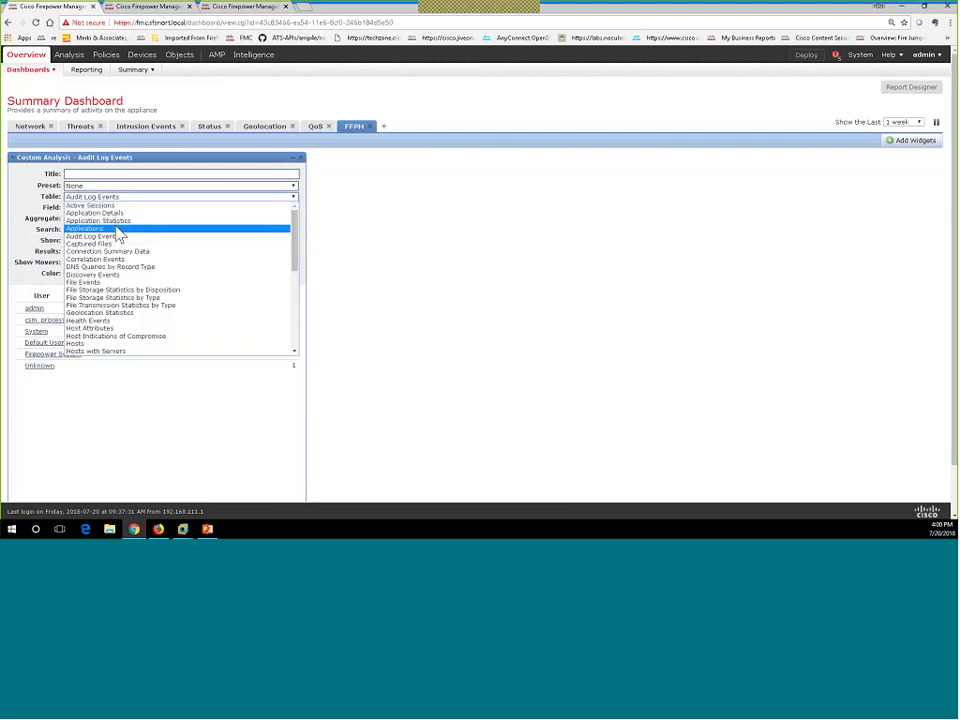
pyautogui.scroll(-5, 119, 234)
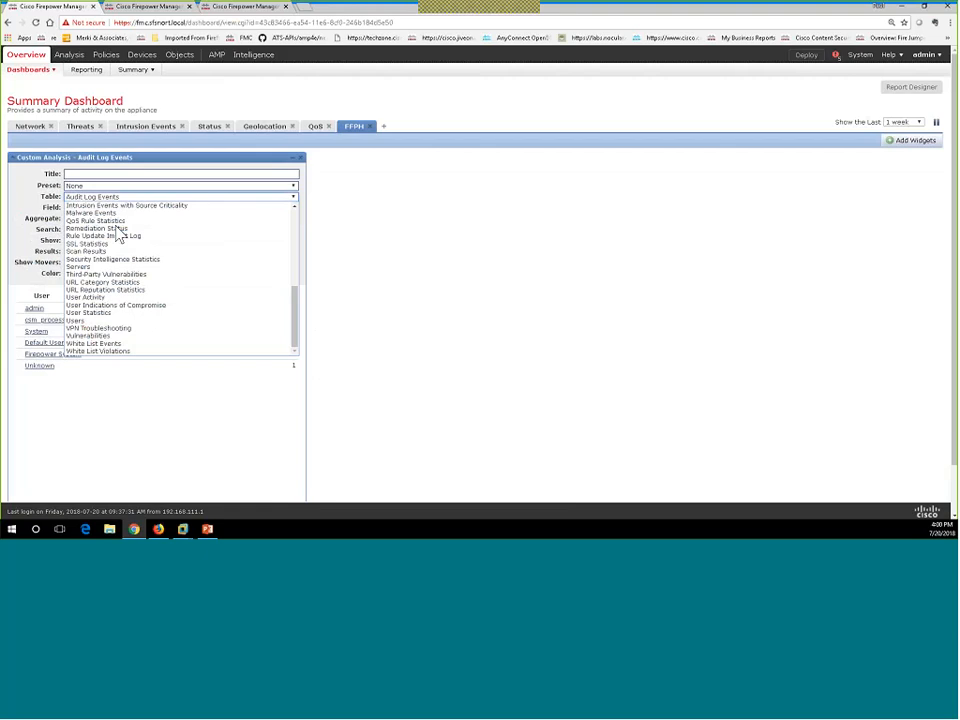
pyautogui.scroll(4, 122, 266)
pyautogui.scroll(-1, 122, 266)
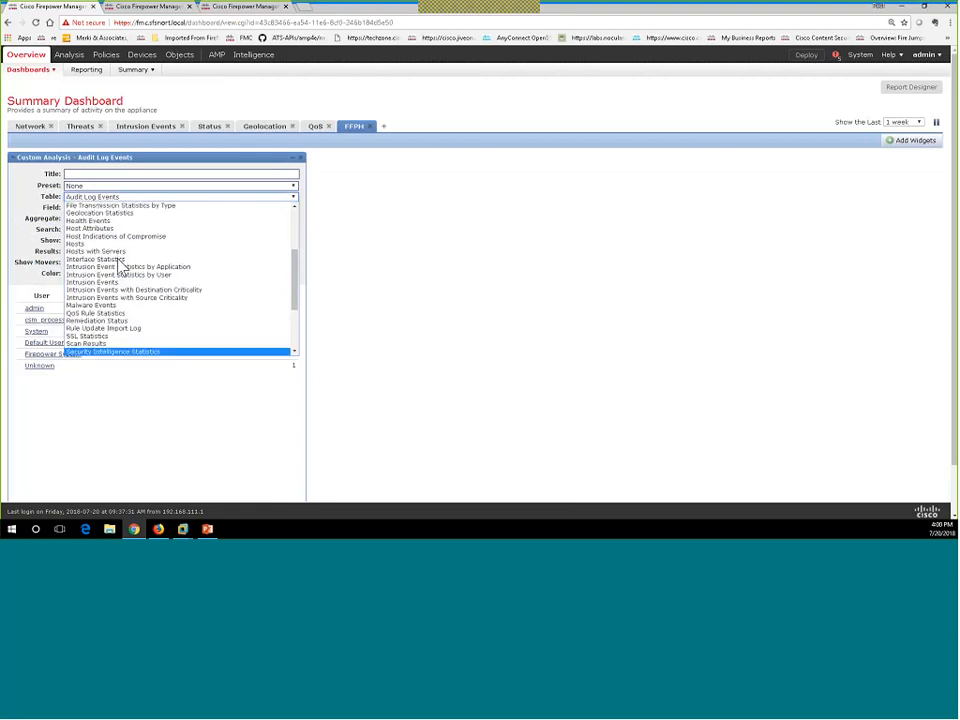
pyautogui.click(92, 344)
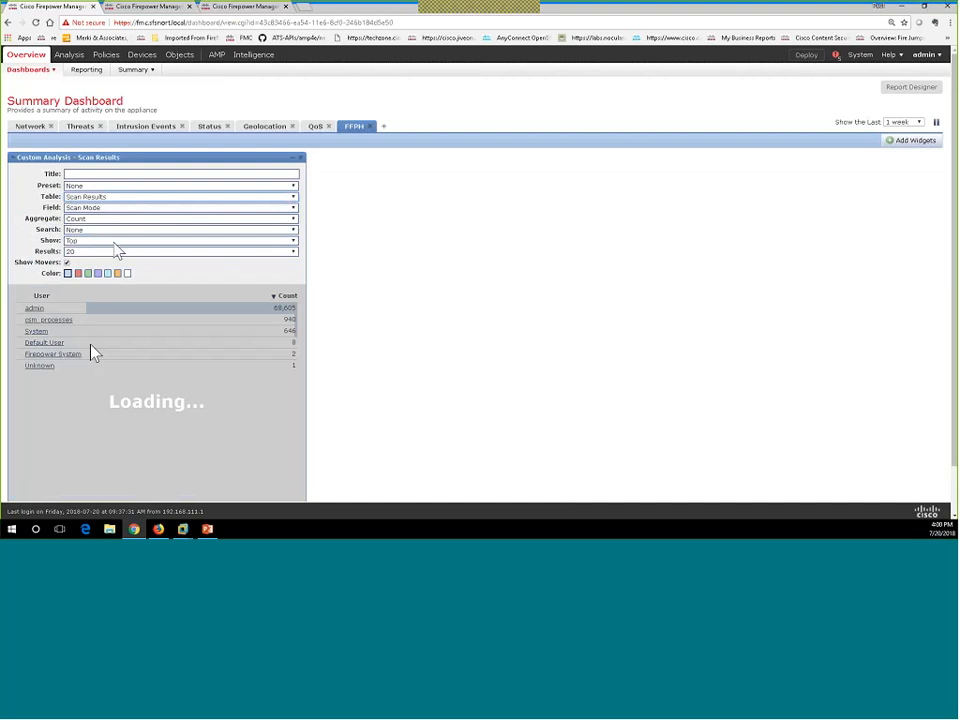
pyautogui.click(100, 209)
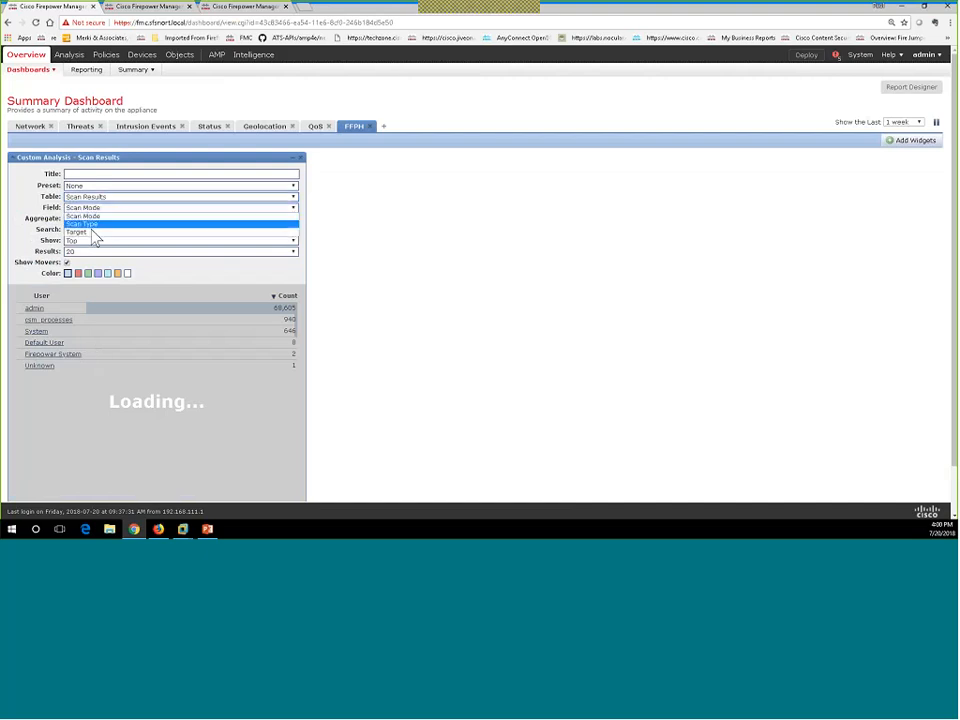
pyautogui.click(93, 232)
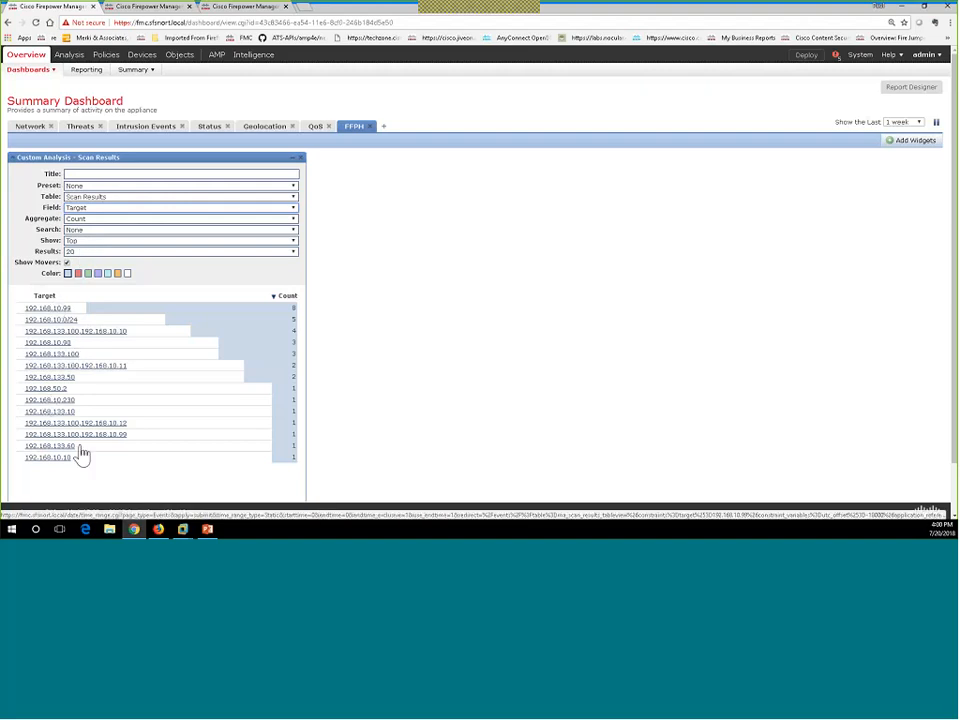
# Keep Scan Results, set Results to 15, and collapse the widget preferences.
pyautogui.click(95, 197)
pyautogui.scroll(5, 100, 238)
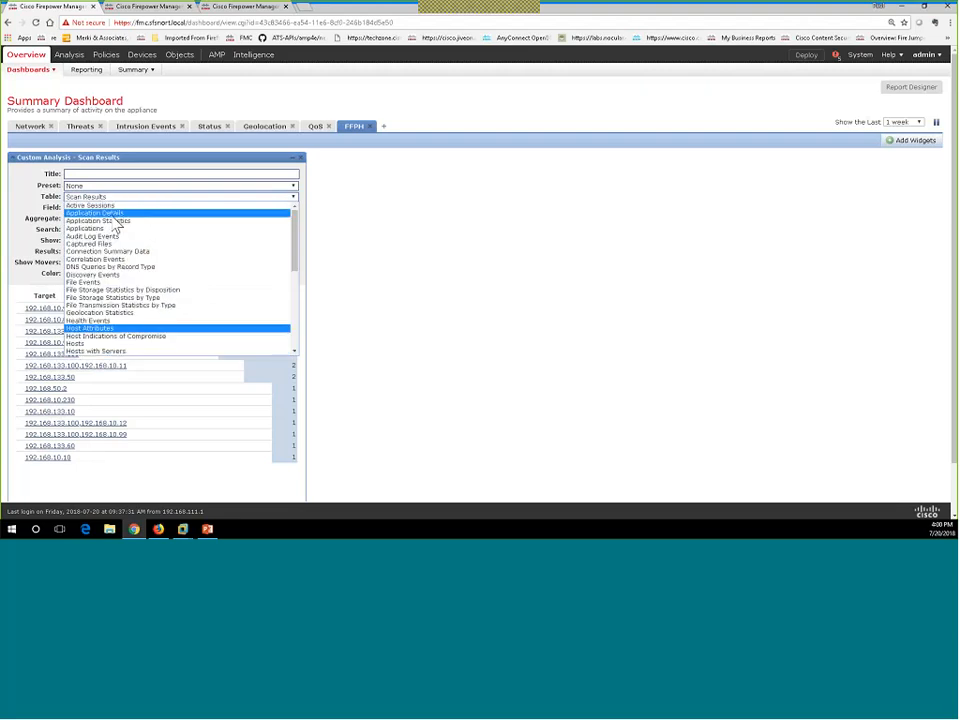
pyautogui.scroll(-10, 110, 258)
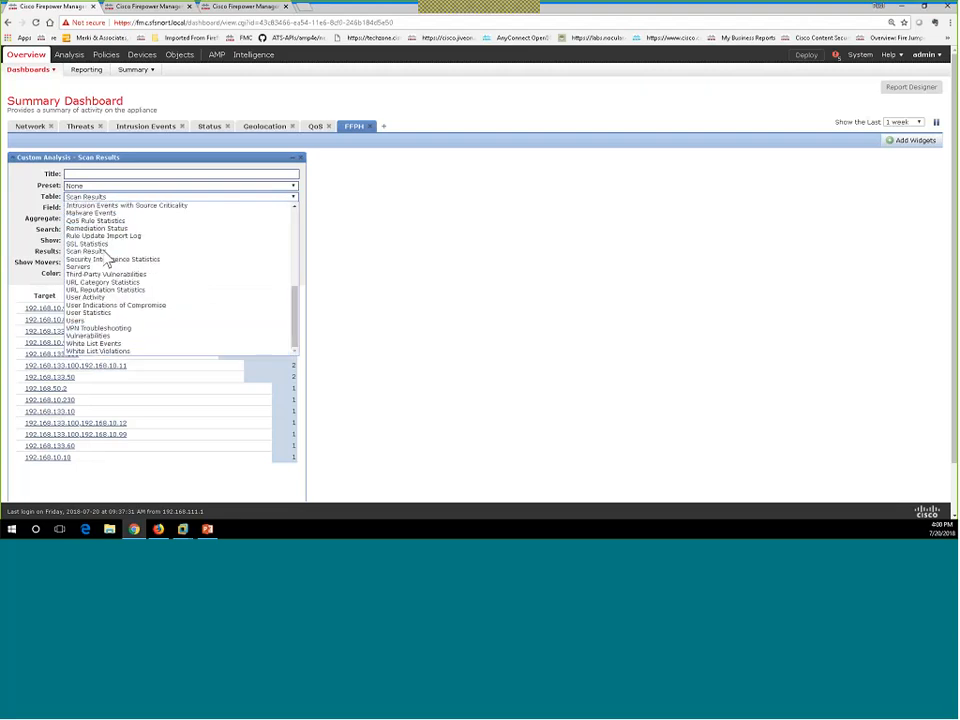
pyautogui.scroll(10, 108, 258)
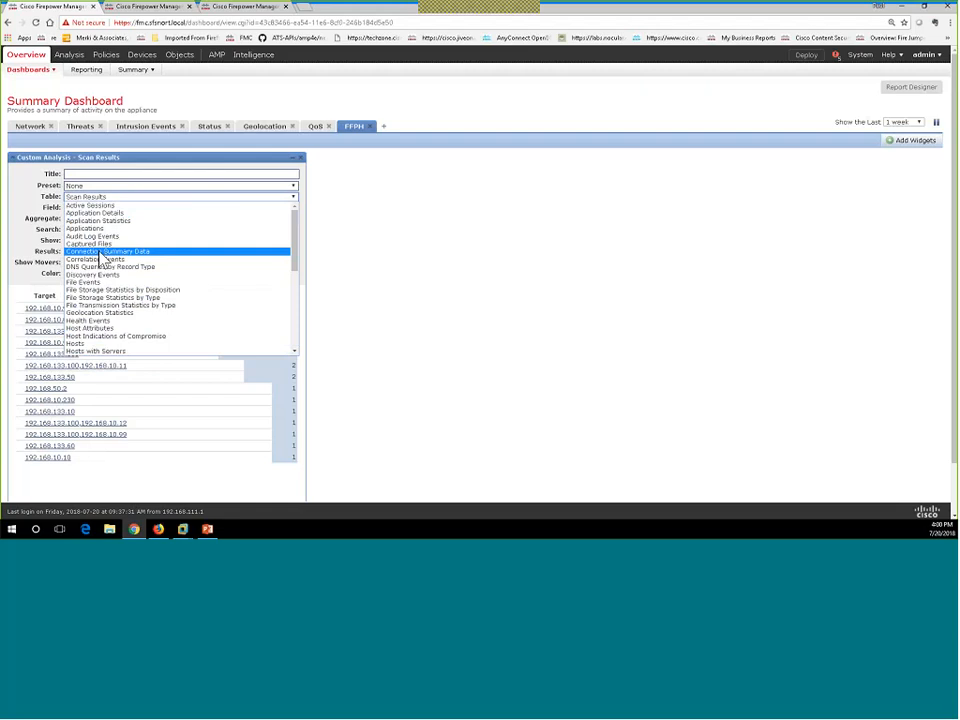
pyautogui.click(60, 306)
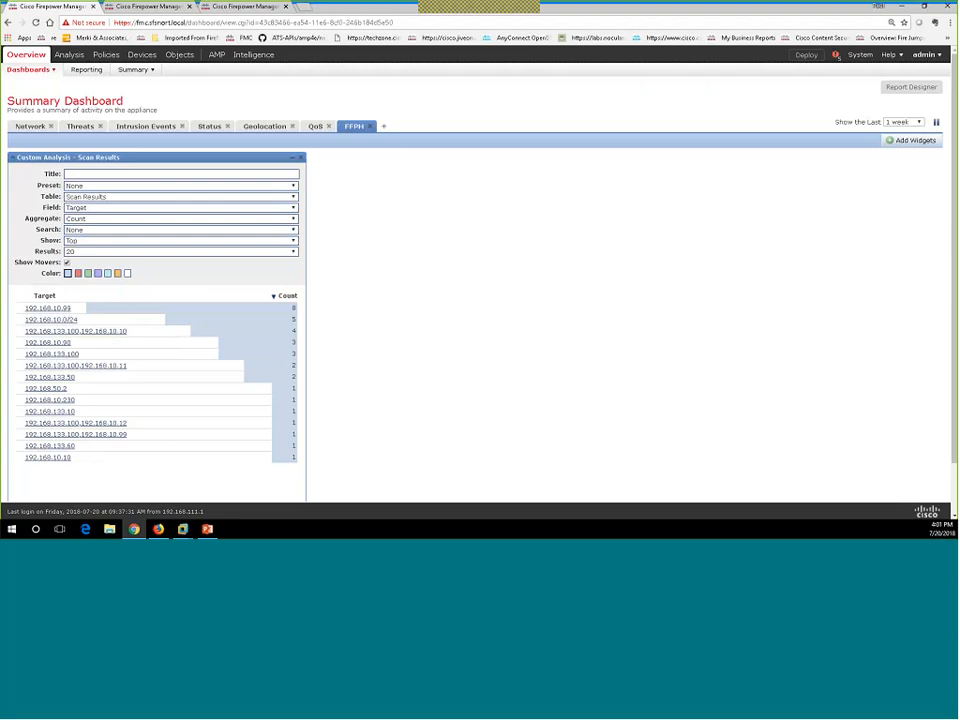
pyautogui.click(92, 252)
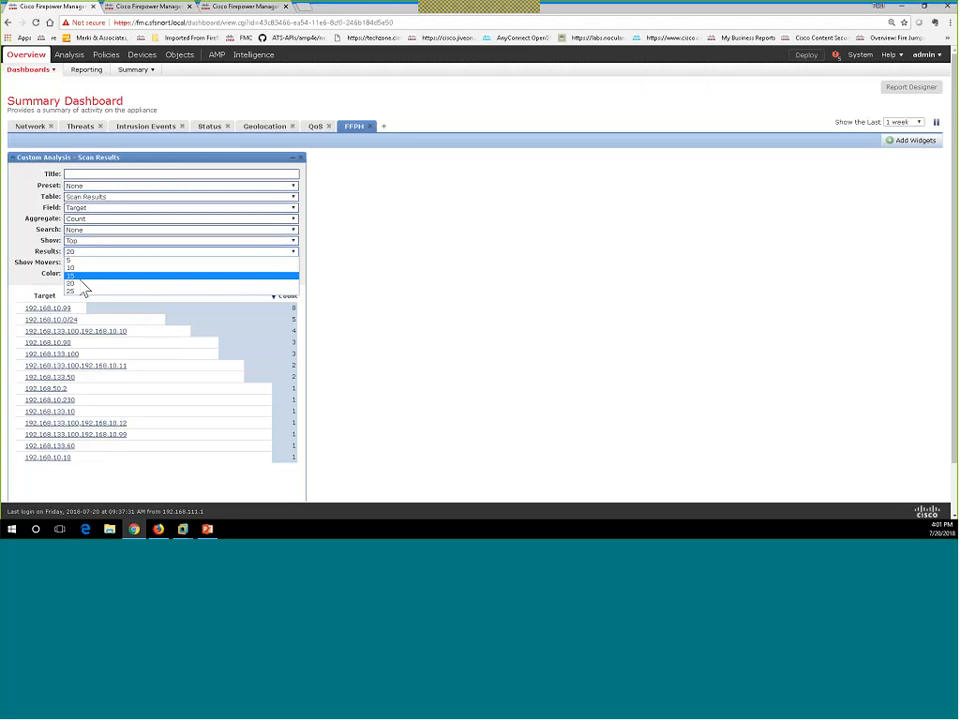
pyautogui.click(82, 276)
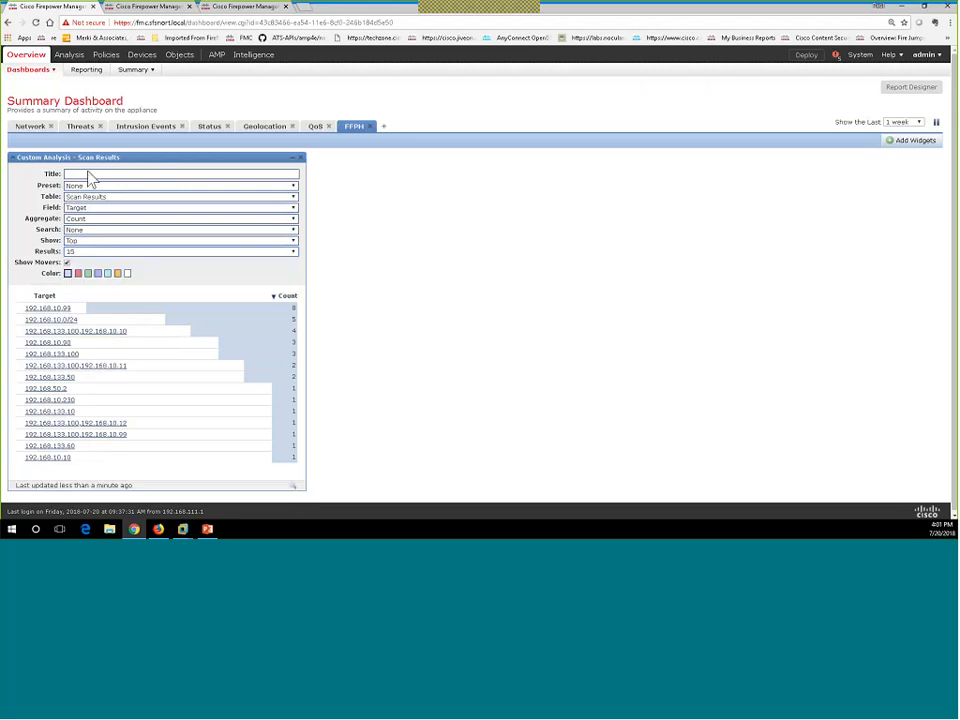
pyautogui.click(13, 159)
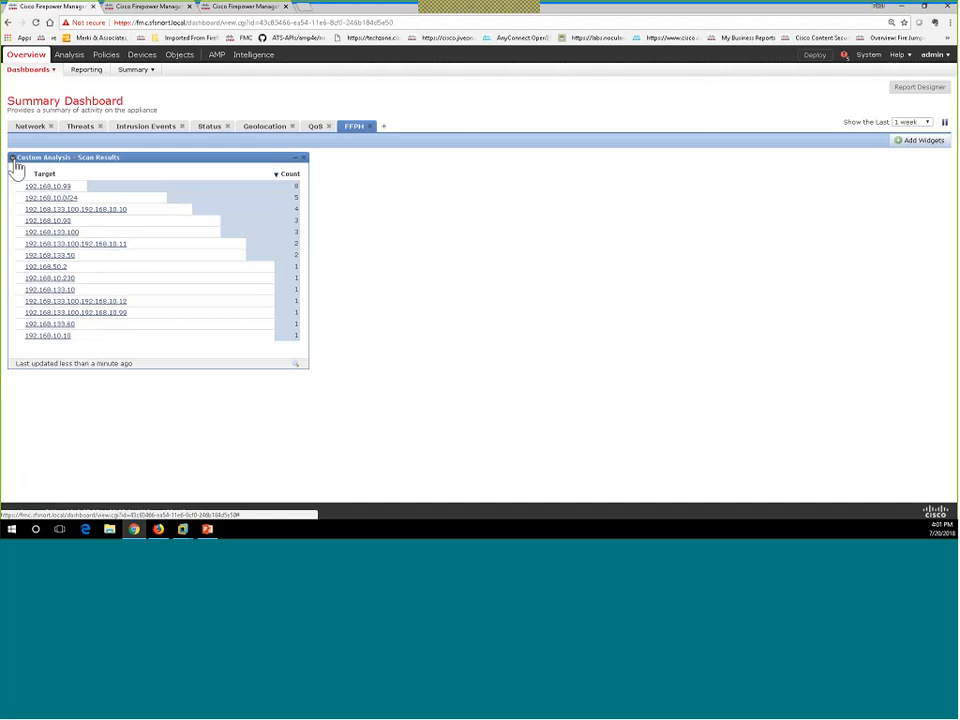